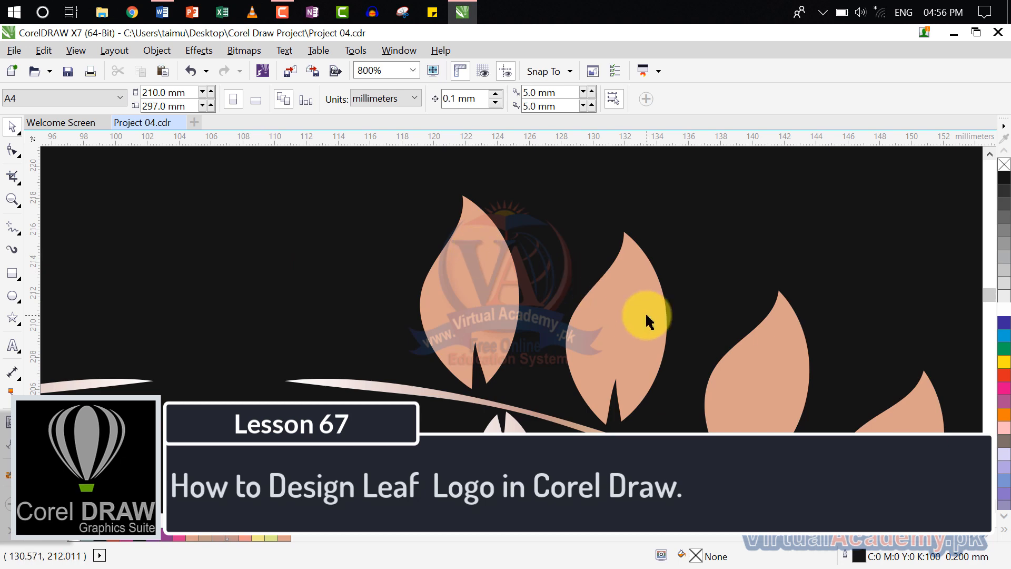
# - Examine the finished leaf wreath logo, its stars and lettering, and the column of colour circles beside it
pyautogui.scroll(-6, 648, 318)
pyautogui.scroll(3, 482, 321)
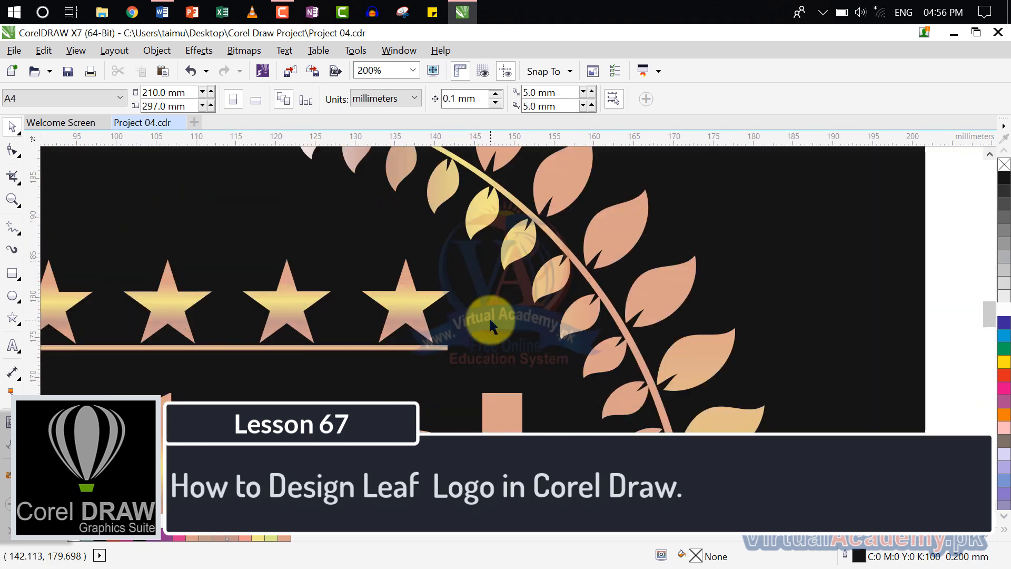
pyautogui.scroll(-3, 485, 316)
pyautogui.moveTo(485, 316); pyautogui.dragTo(569, 278)
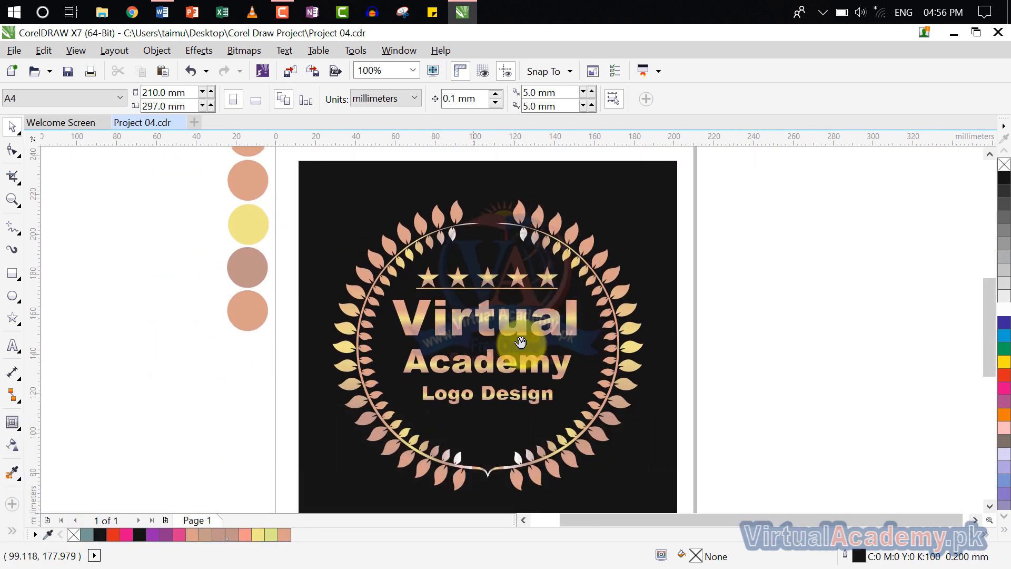
pyautogui.moveTo(285, 174); pyautogui.dragTo(349, 260)
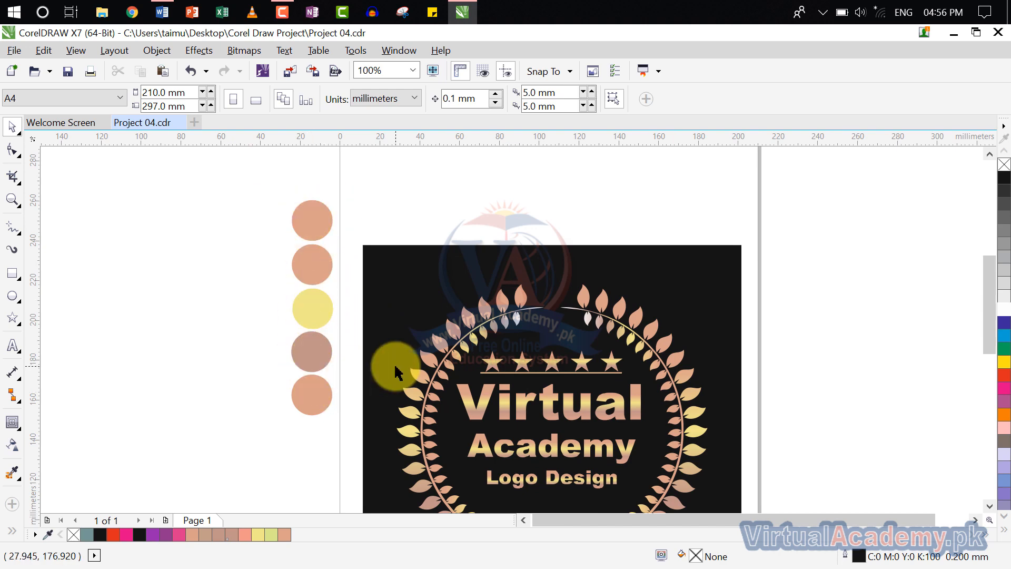
pyautogui.moveTo(394, 366); pyautogui.dragTo(271, 289)
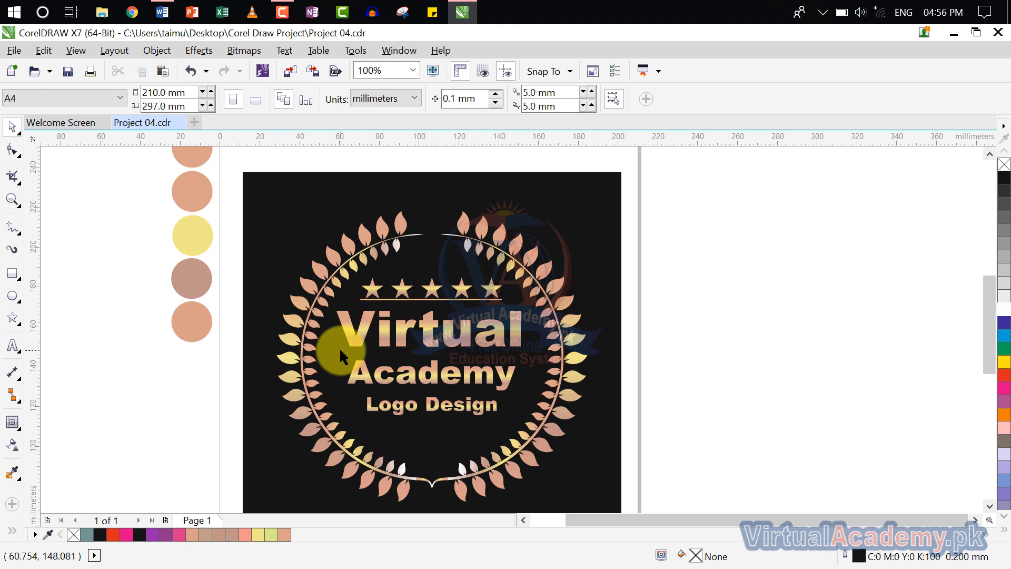
pyautogui.scroll(2, 358, 361)
pyautogui.hscroll(-2, 358, 360)
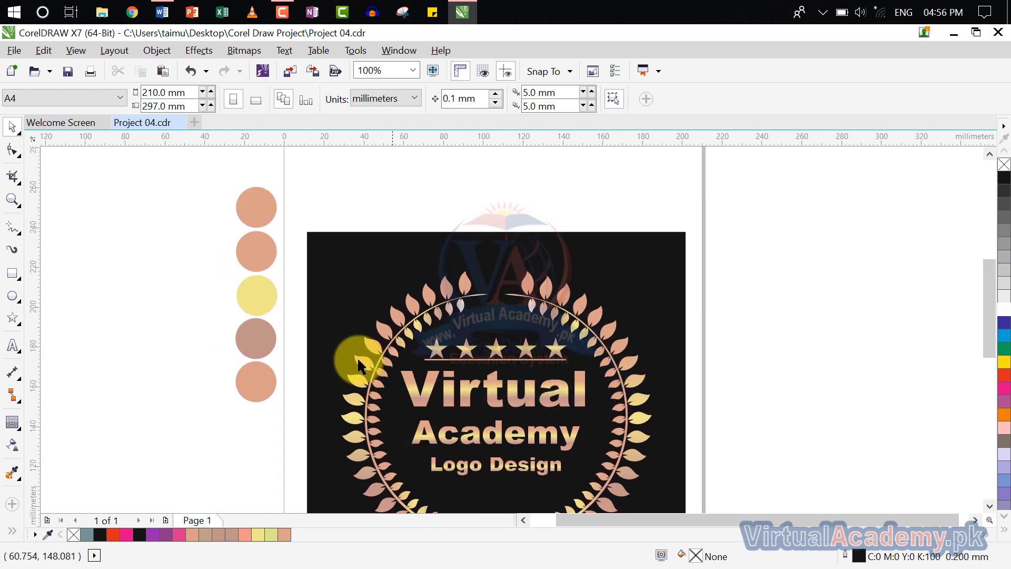
# - Select the group of five colour circles beside the logo and bring up the Color Eyedropper
pyautogui.click(264, 219)
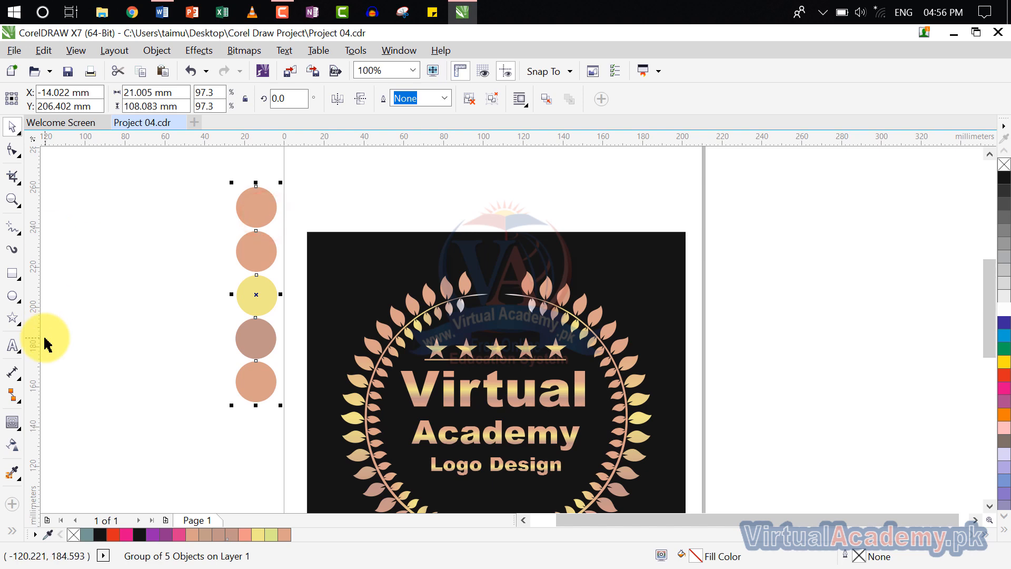
pyautogui.click(72, 327)
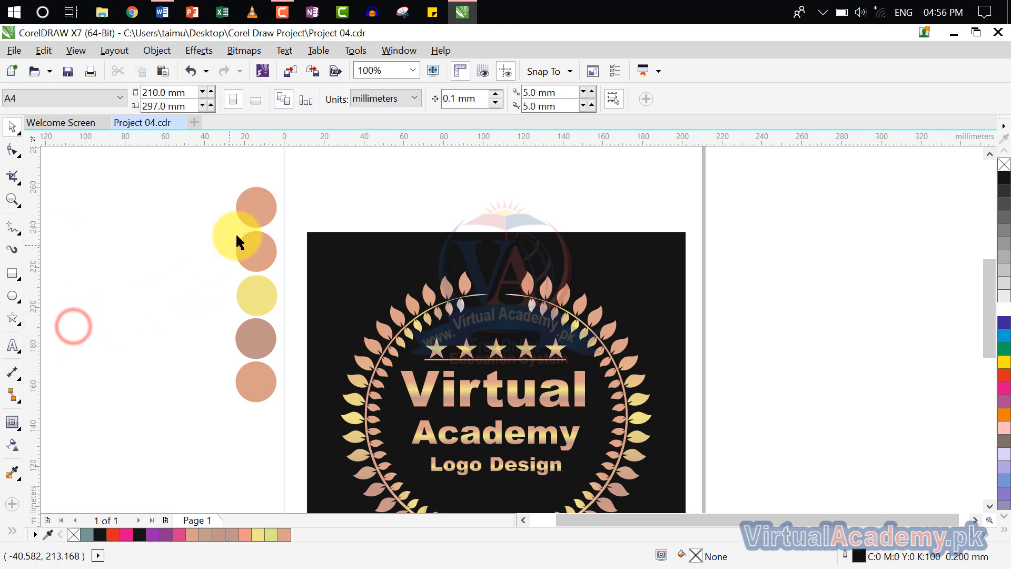
pyautogui.click(256, 206)
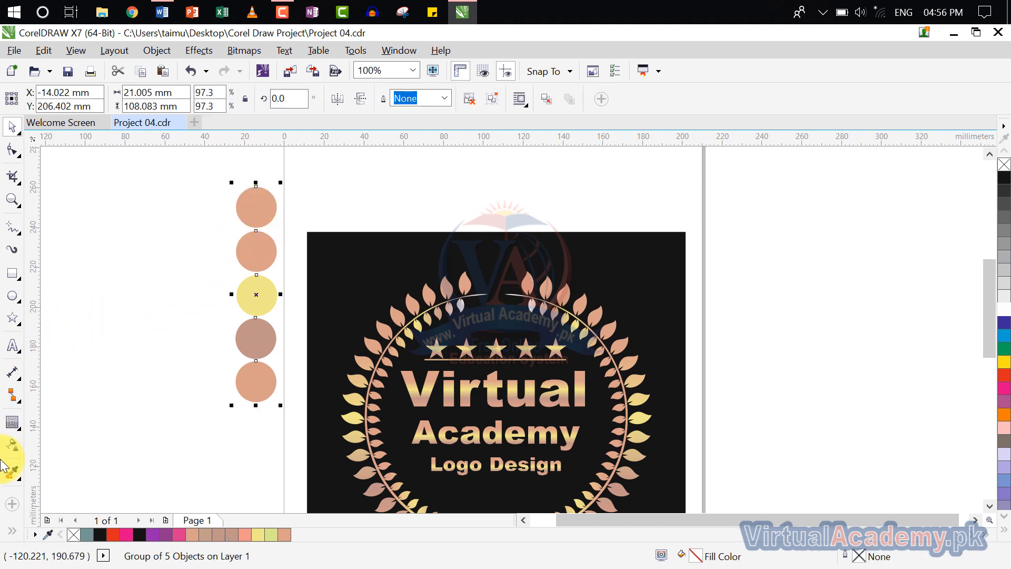
pyautogui.click(13, 474)
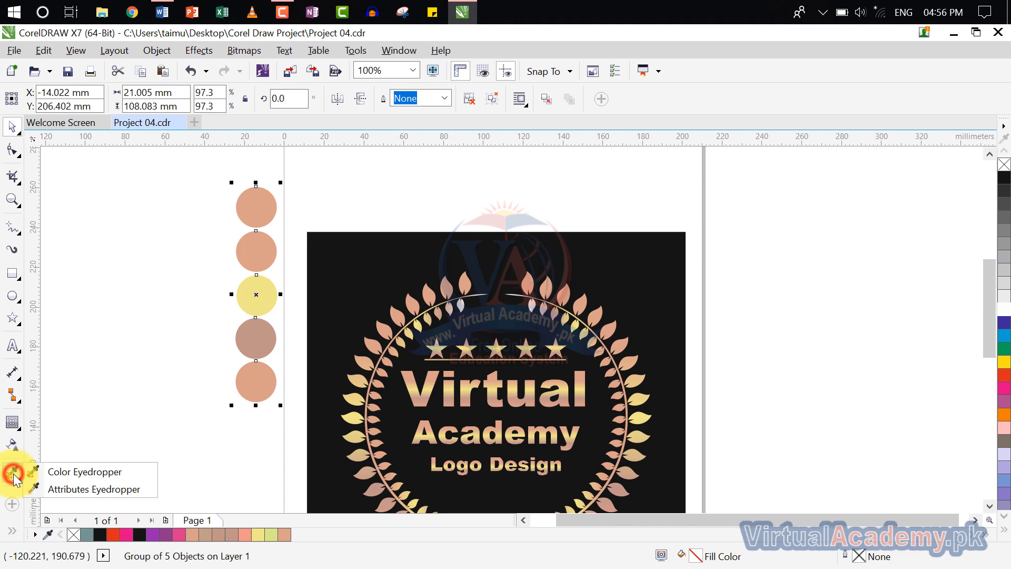
pyautogui.click(52, 472)
pyautogui.click(132, 363)
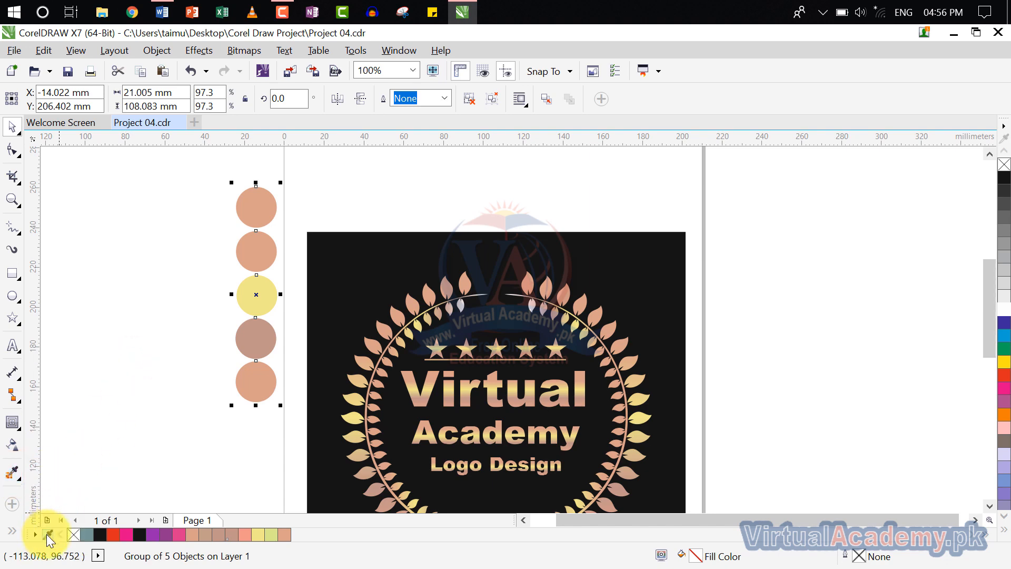
# - Inspect the RGB values of the grouped colour circles with the document palette's eyedropper
pyautogui.click(48, 534)
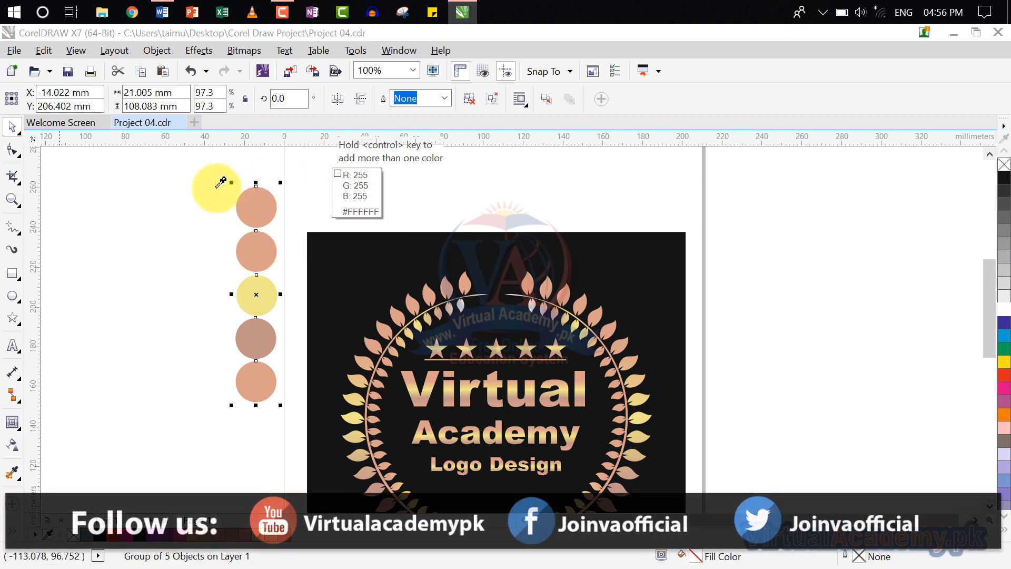
pyautogui.click(12, 127)
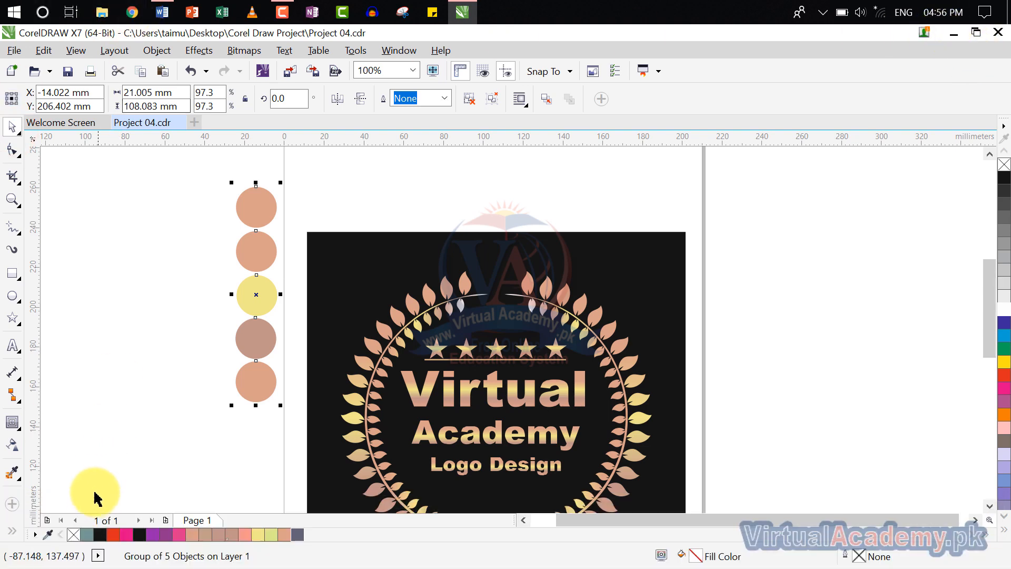
pyautogui.click(49, 534)
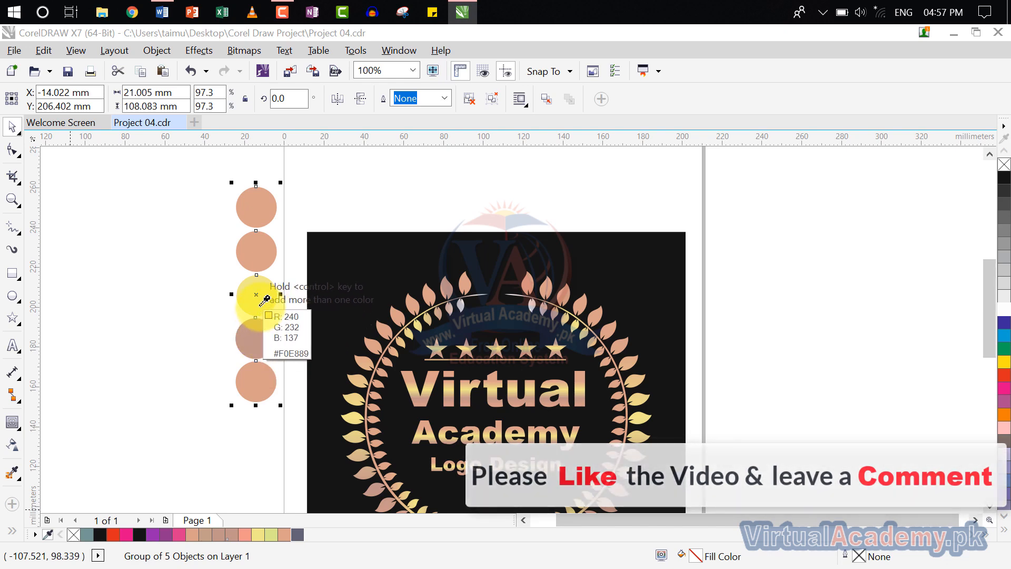
pyautogui.click(12, 130)
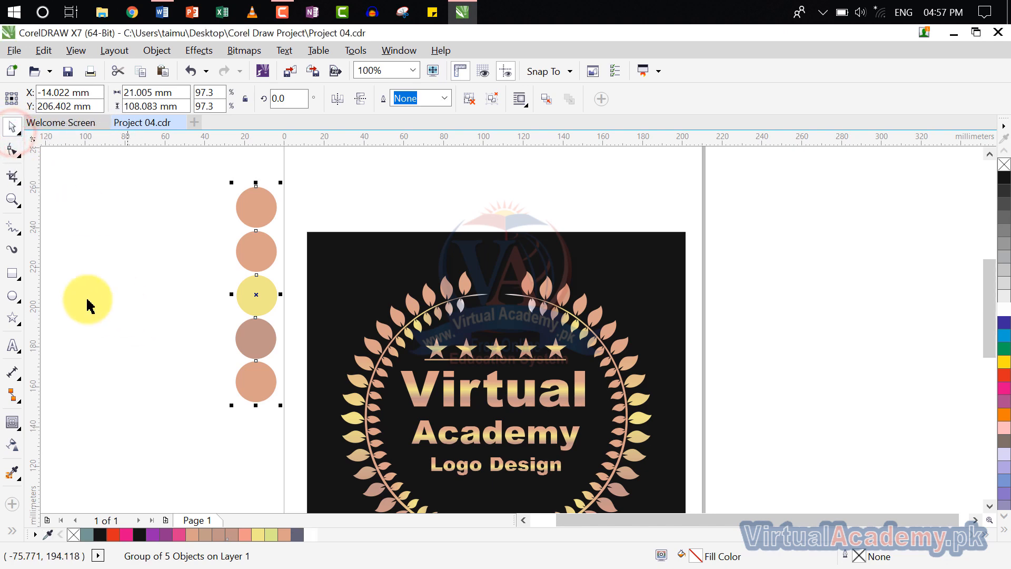
# - Draw a circle 25 mm in diameter in the empty area beside the column of colour circles
pyautogui.click(10, 297)
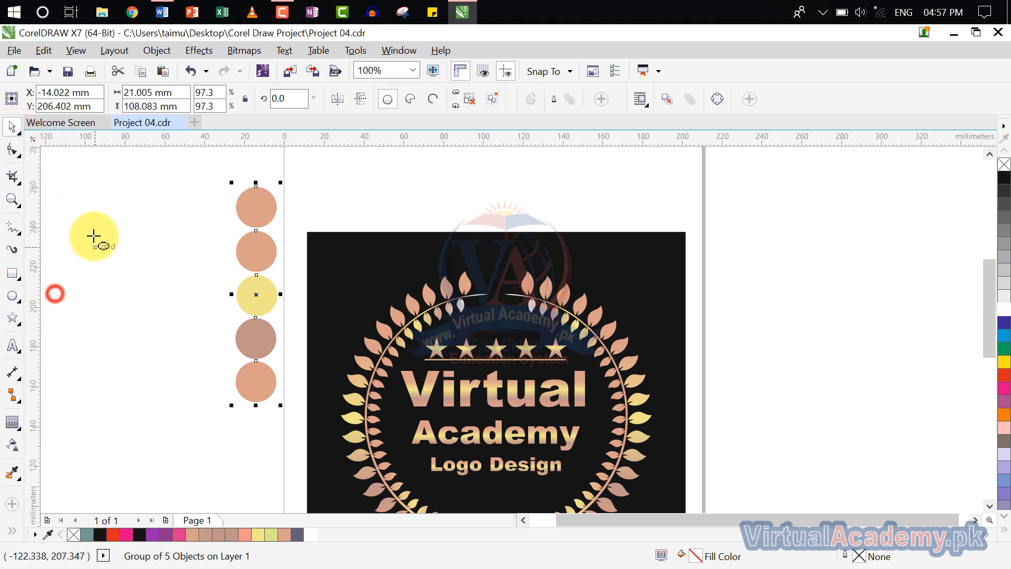
pyautogui.moveTo(84, 222); pyautogui.dragTo(135, 277)
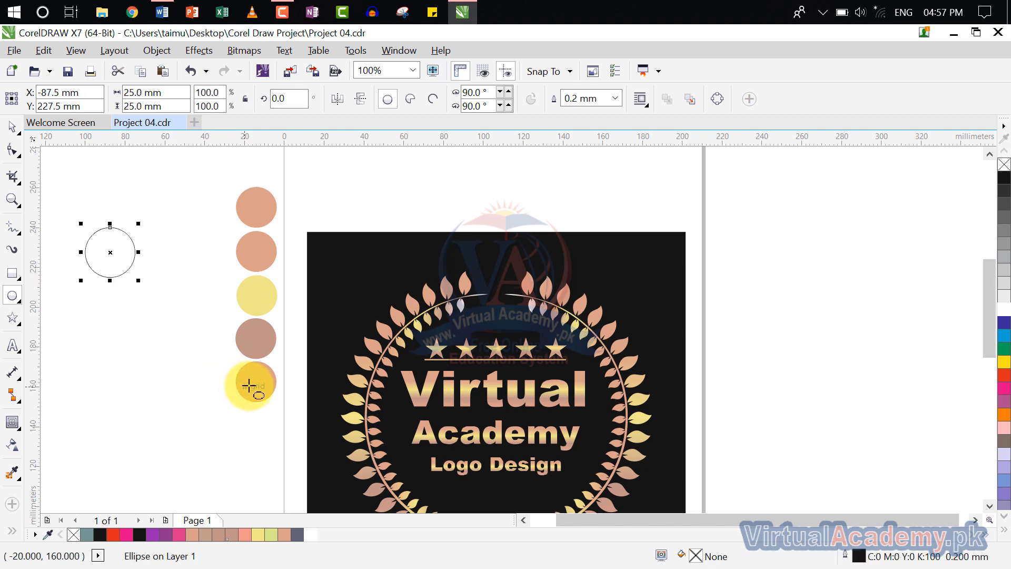
# - Try to sample the lowest colour circle with the eyedropper for the new circle
pyautogui.click(18, 477)
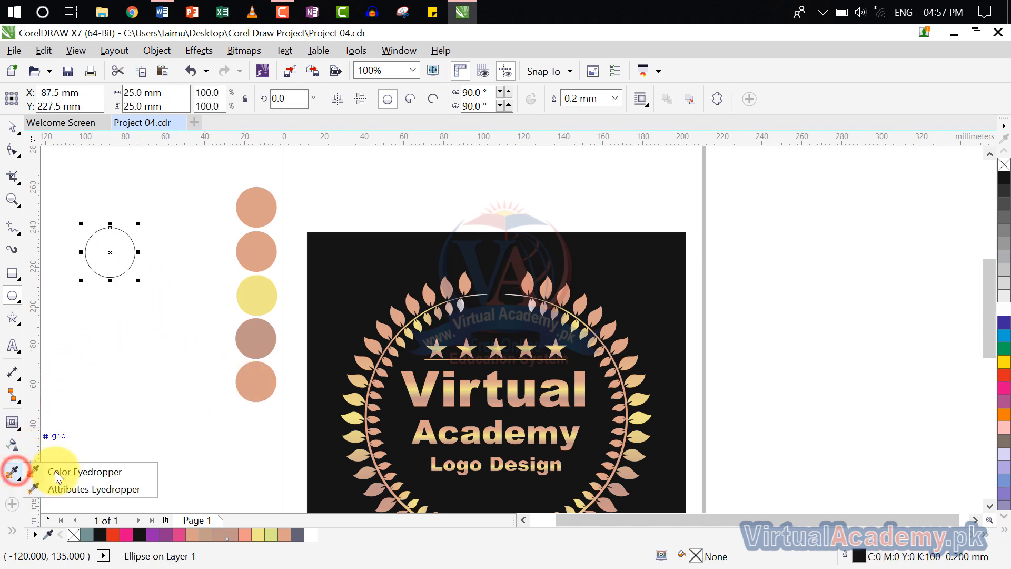
pyautogui.click(53, 487)
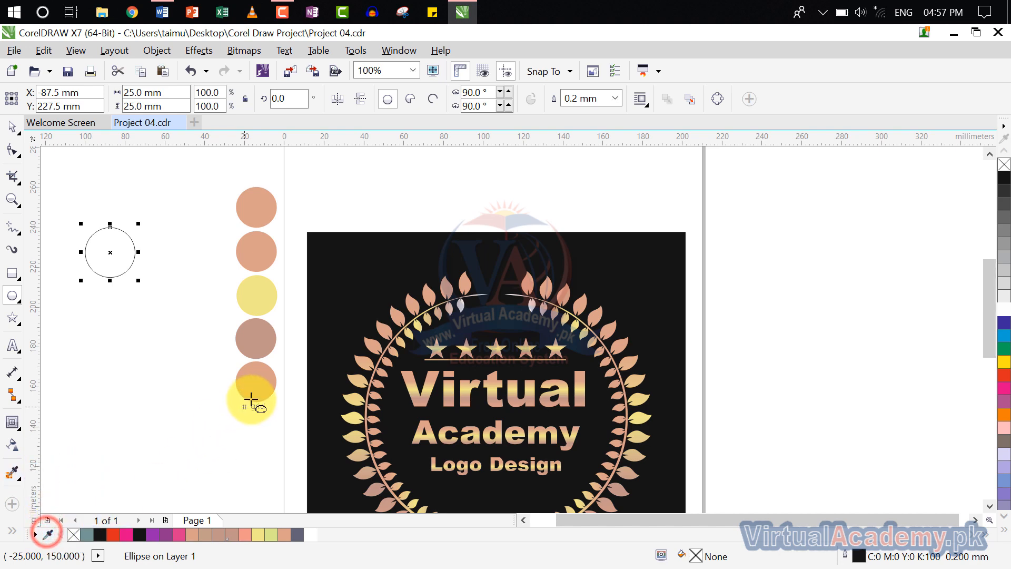
pyautogui.click(262, 388)
pyautogui.click(48, 535)
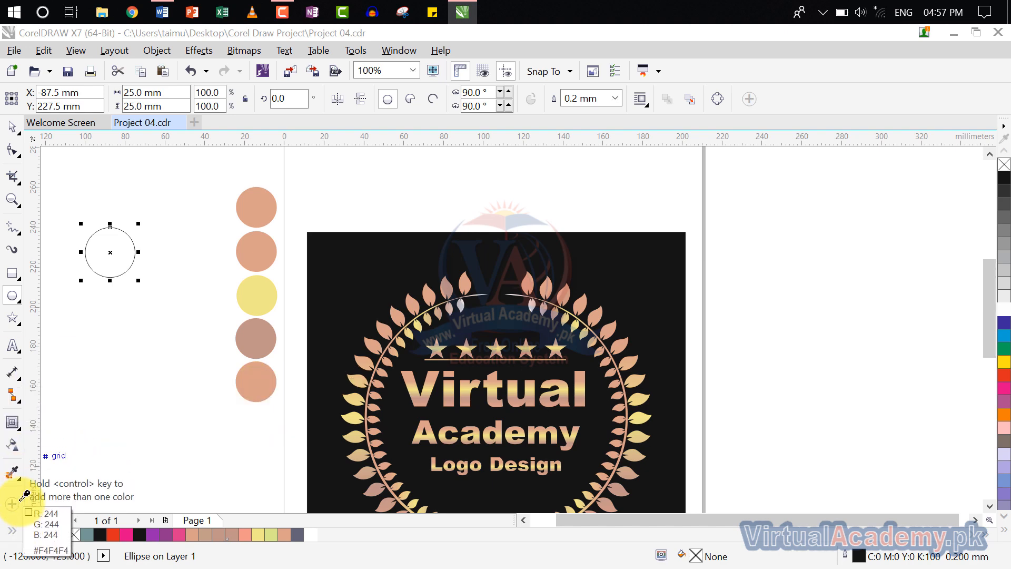
# - Apply a uniform black fill to the new circle with the Interactive Fill tool
pyautogui.click(13, 530)
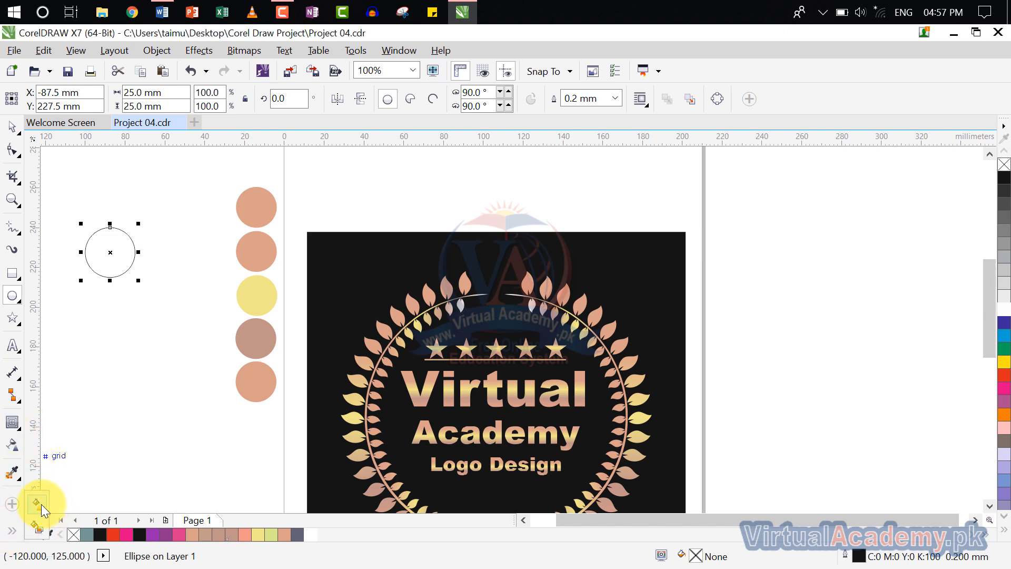
pyautogui.click(41, 504)
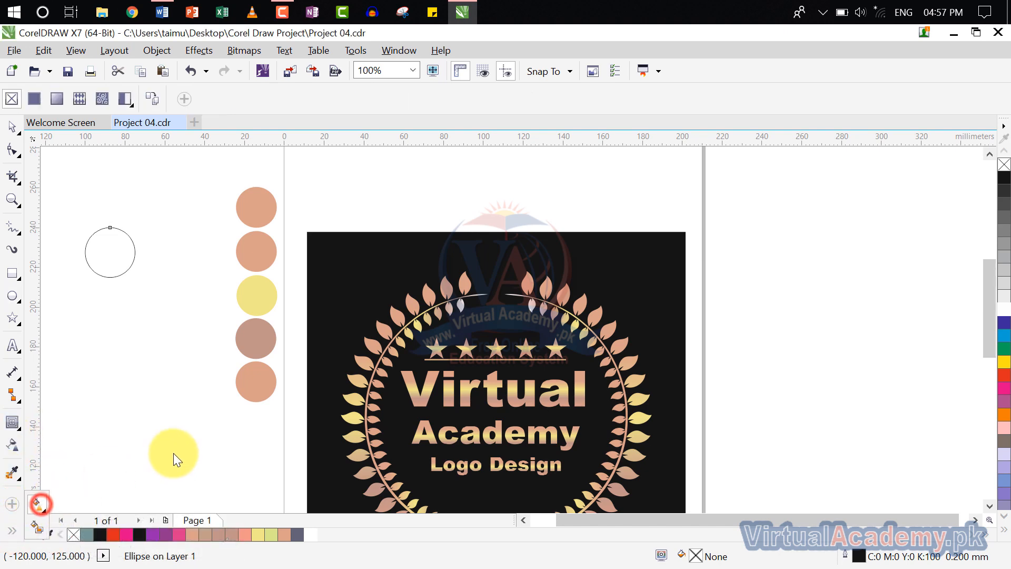
pyautogui.click(113, 255)
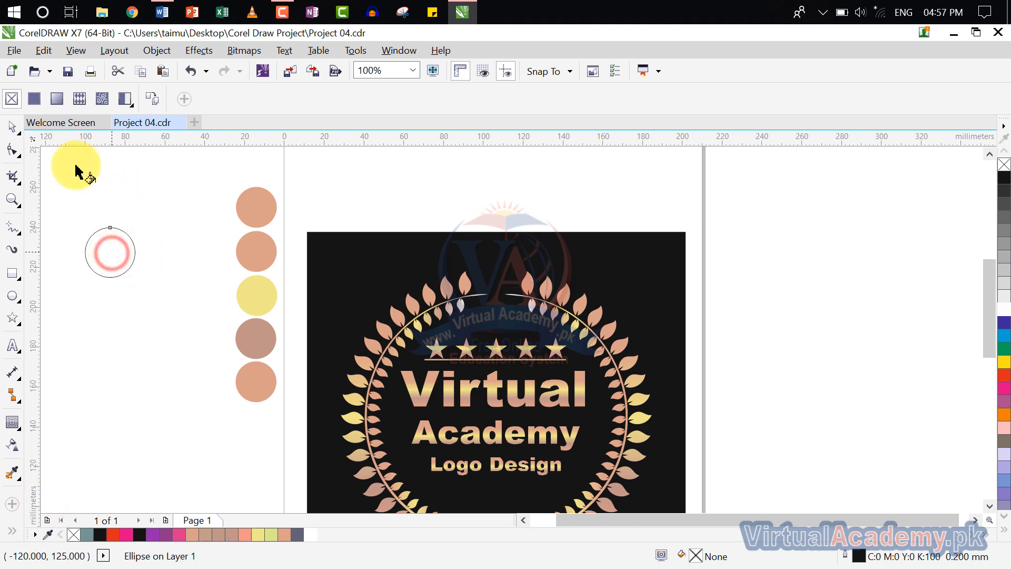
pyautogui.click(31, 99)
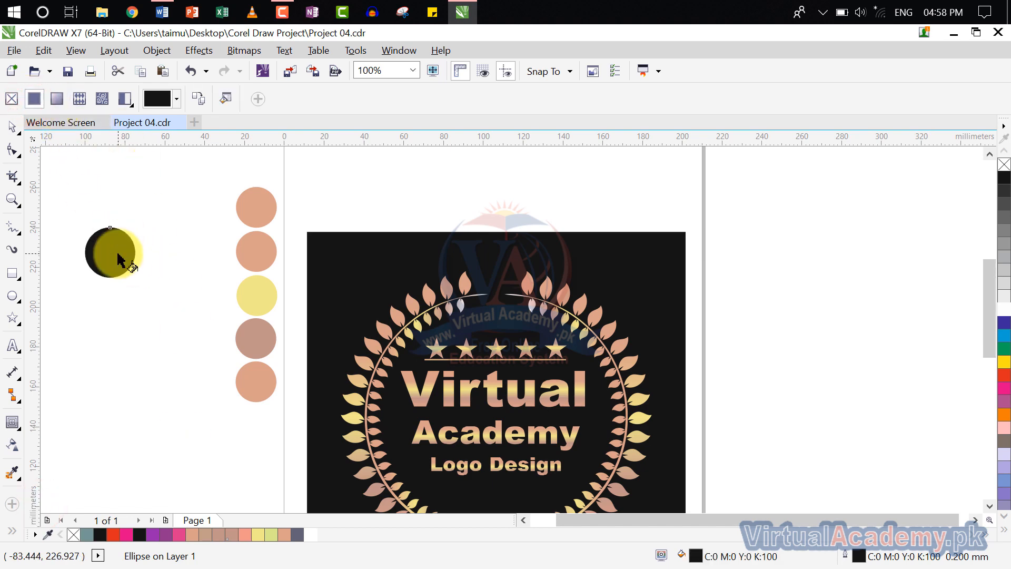
# - Switch the new circle's fill to the RGB colour model and select its red, green and blue values in turn
pyautogui.click(178, 99)
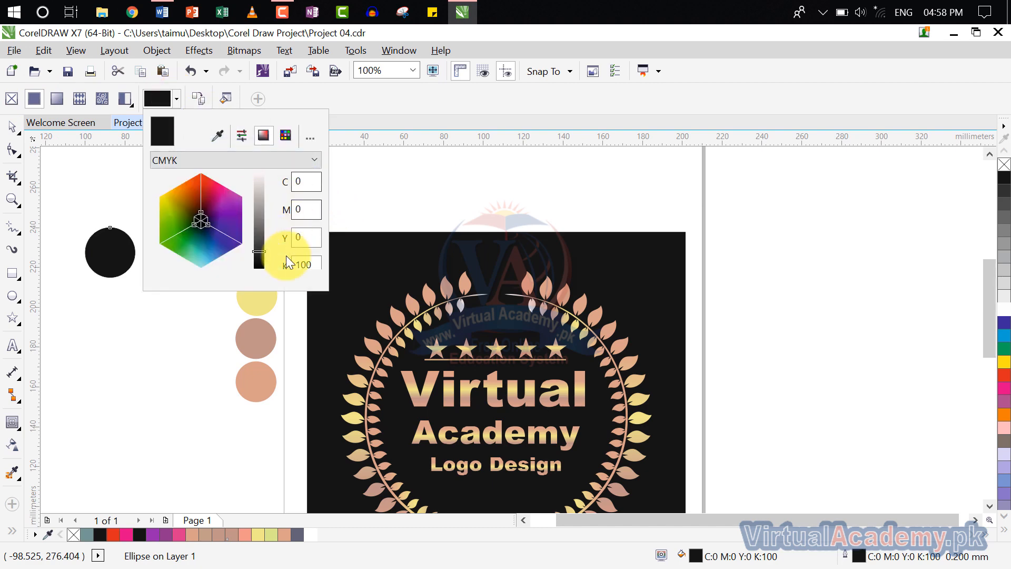
pyautogui.click(273, 163)
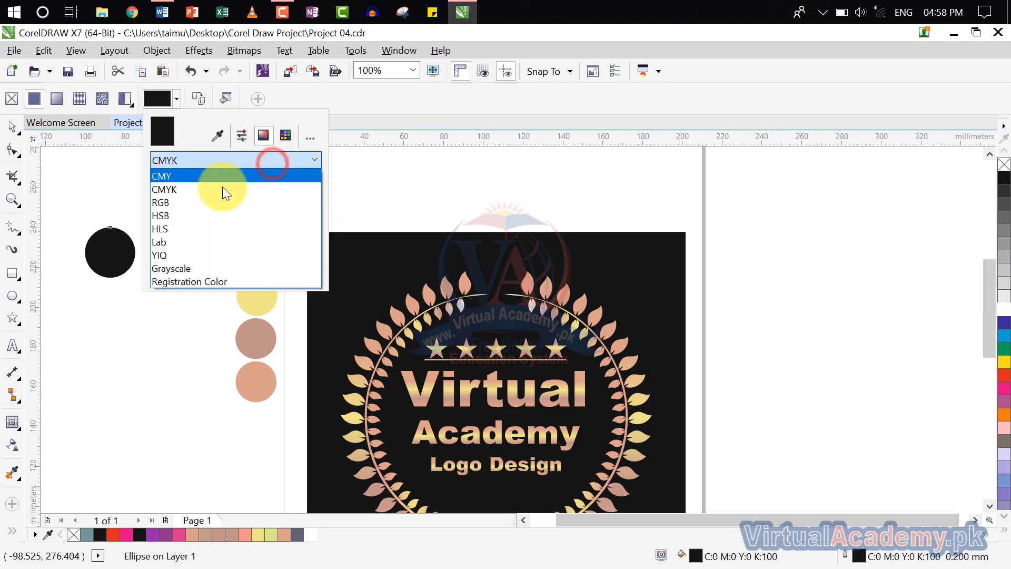
pyautogui.click(215, 201)
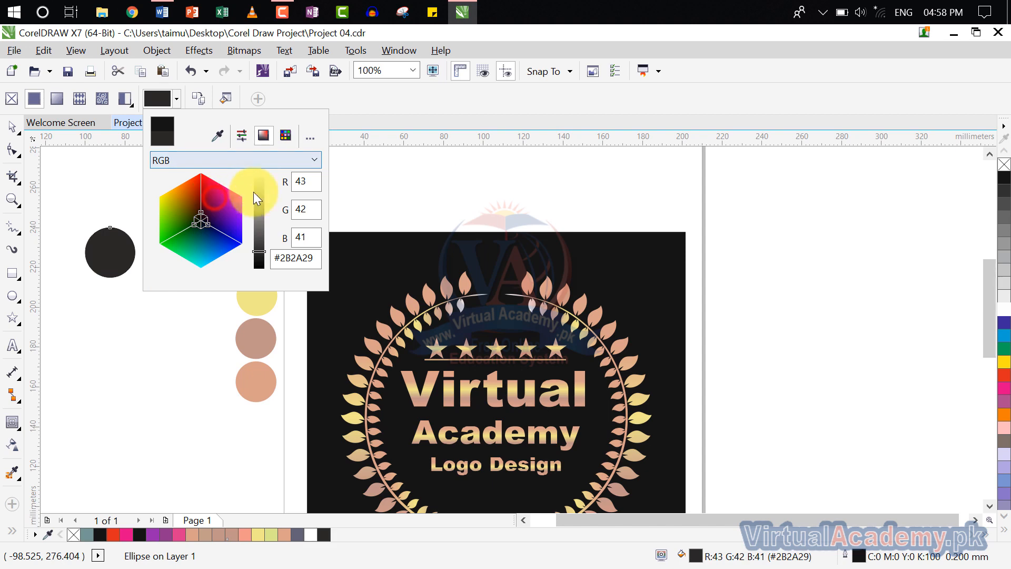
pyautogui.doubleClick(313, 184)
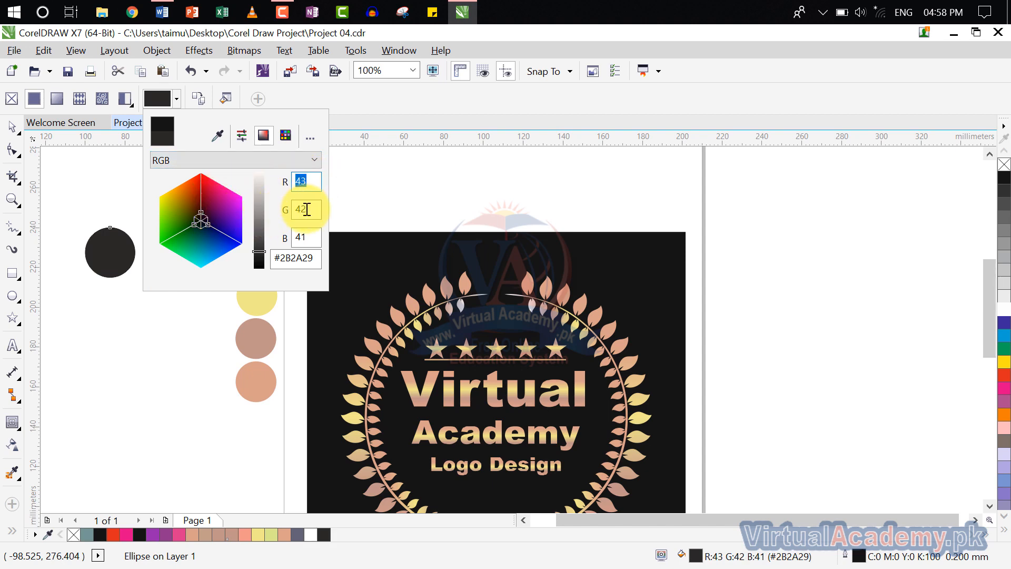
pyautogui.doubleClick(311, 210)
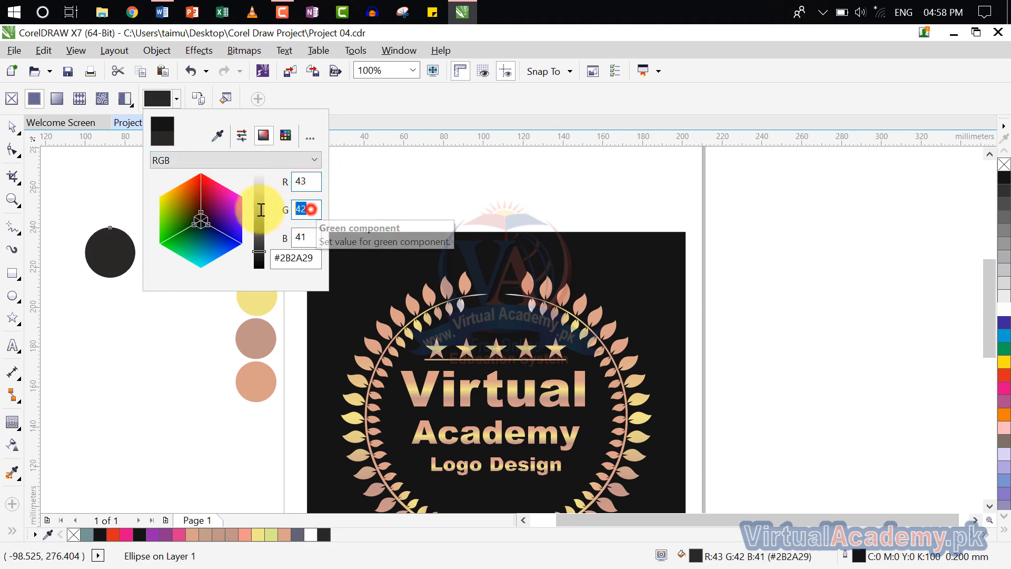
pyautogui.doubleClick(309, 237)
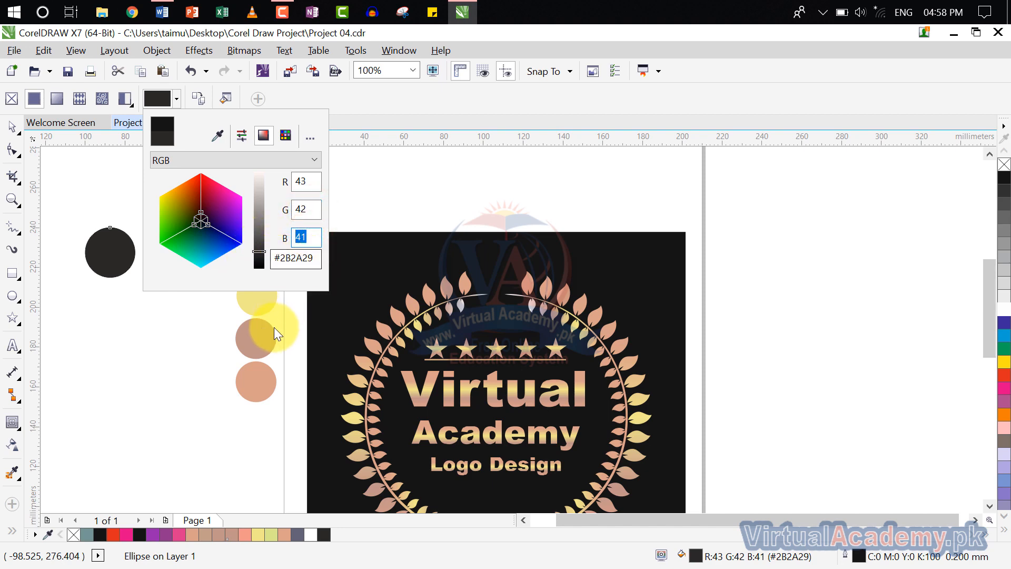
# - Insert a blank page before the logo page and return to the logo on Page 2
pyautogui.click(48, 535)
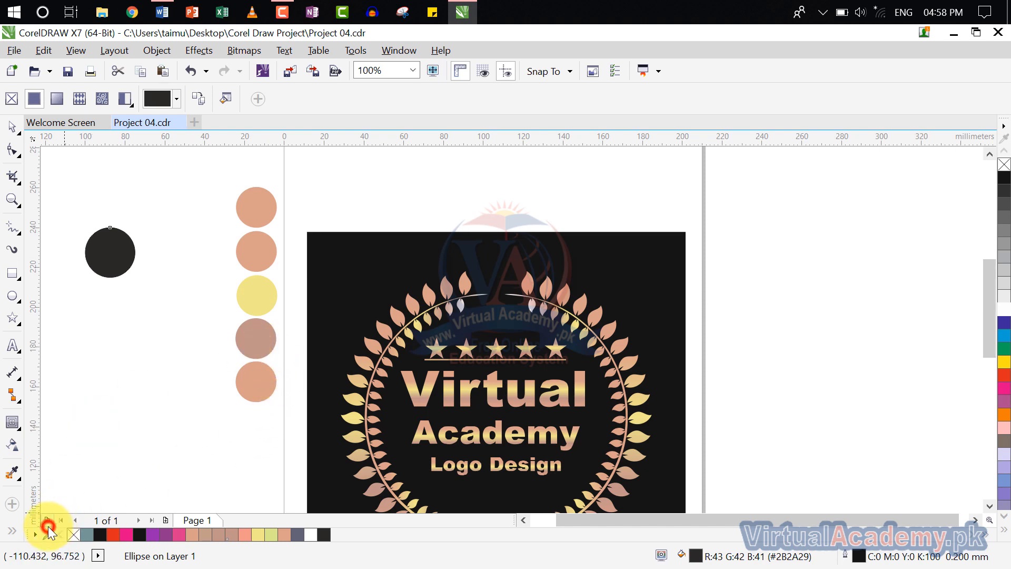
pyautogui.click(47, 521)
pyautogui.click(47, 535)
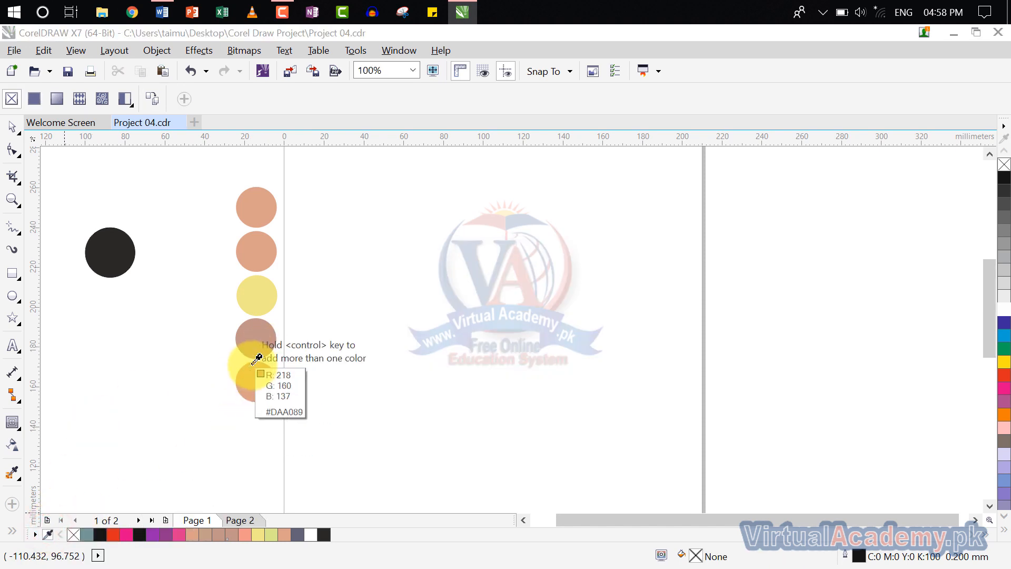
pyautogui.click(201, 515)
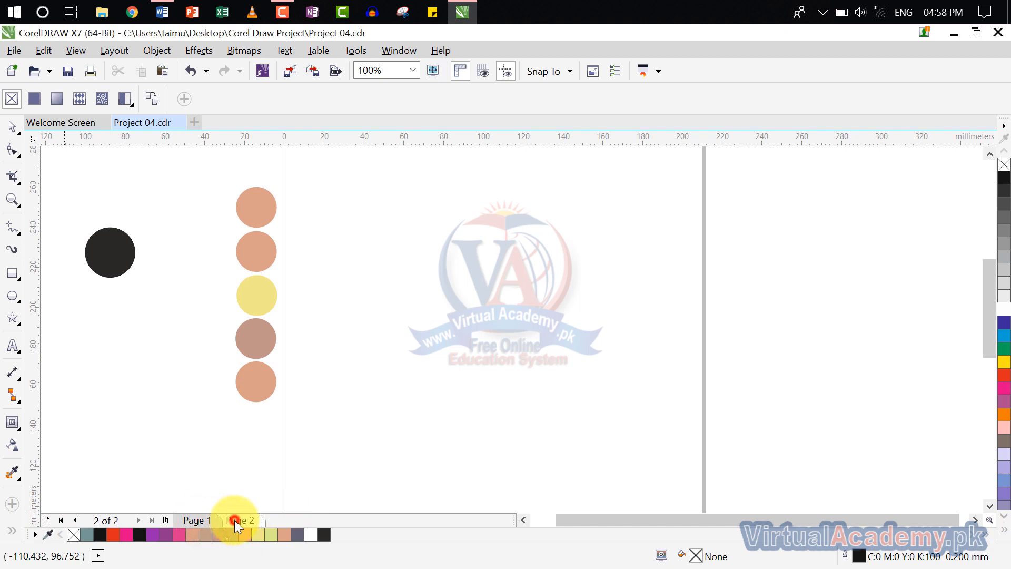
pyautogui.click(235, 520)
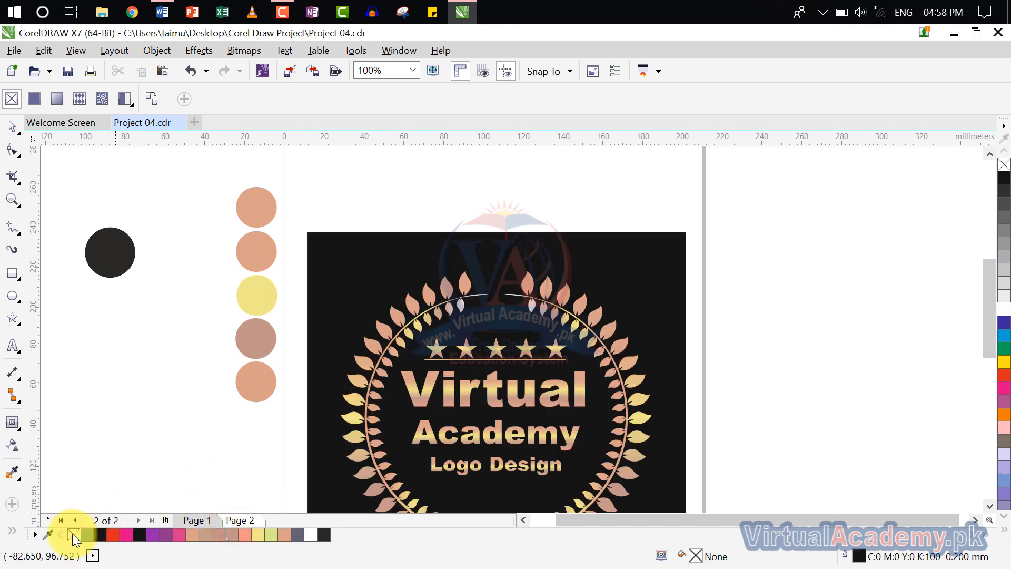
# - Read the lowest colour circle's RGB values with the document palette eyedropper
pyautogui.click(48, 534)
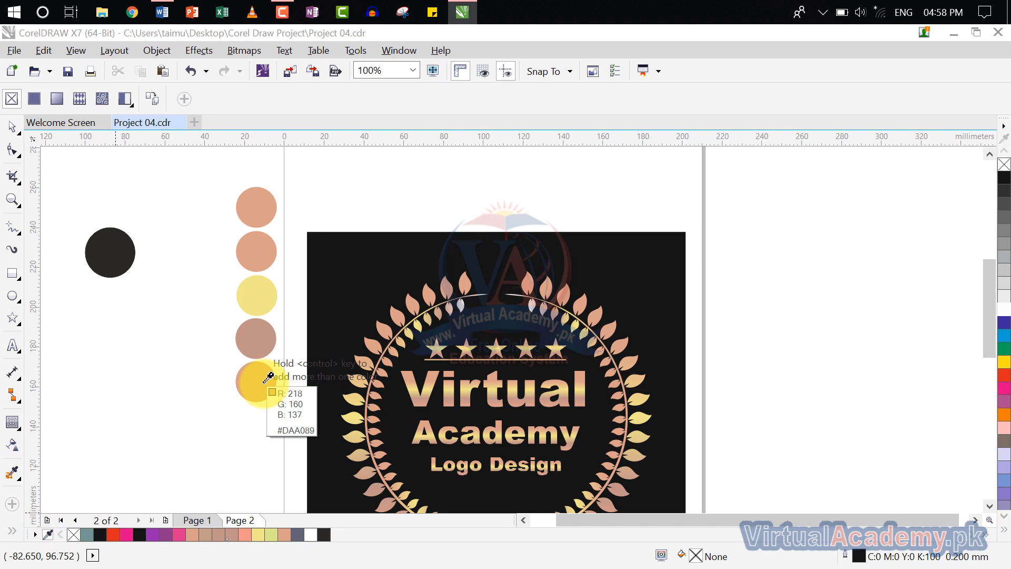
pyautogui.click(33, 99)
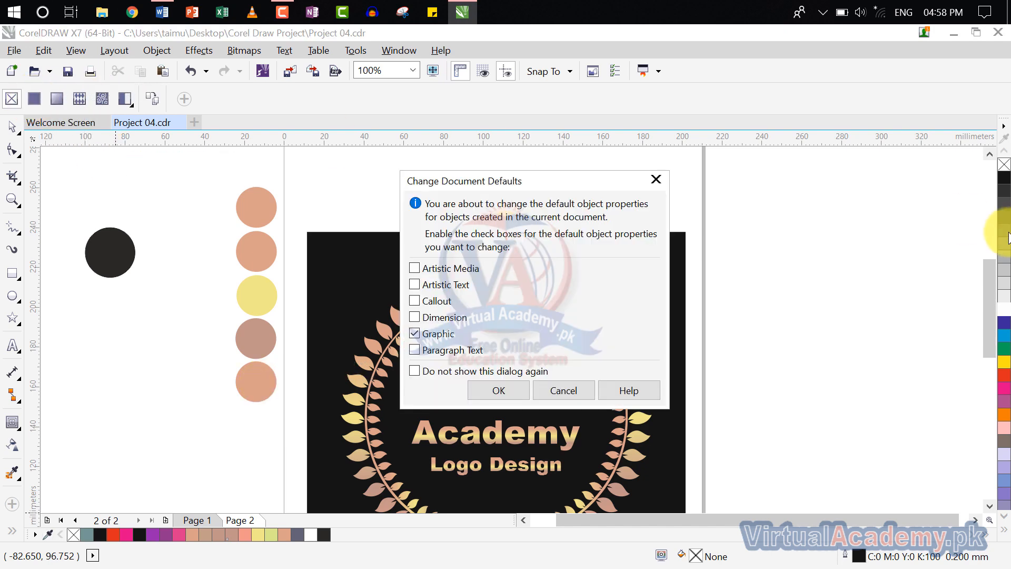
pyautogui.click(655, 179)
# - Open the black circle's uniform fill colour settings and select its hex code
pyautogui.click(121, 248)
pyautogui.click(39, 97)
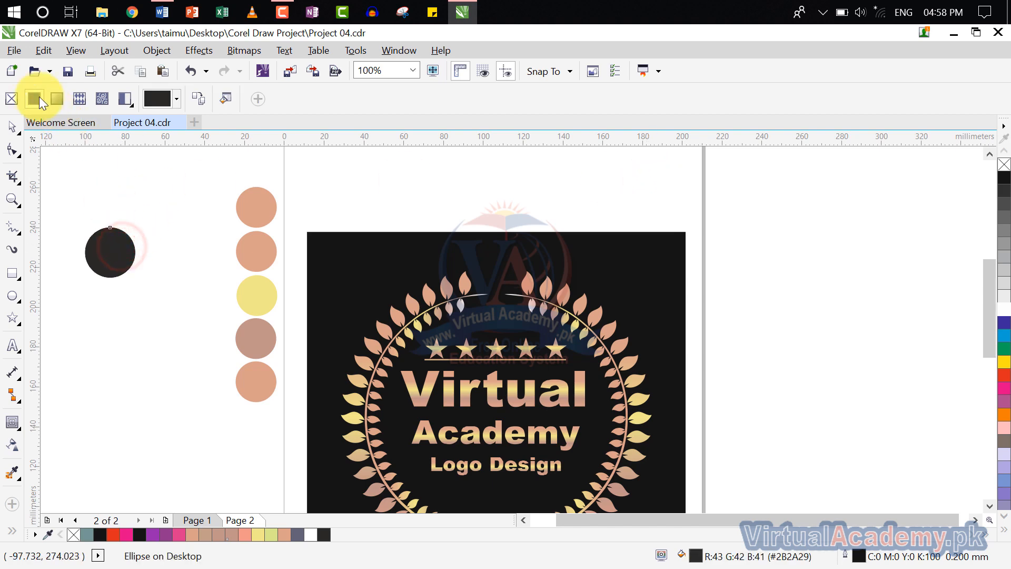
pyautogui.click(174, 100)
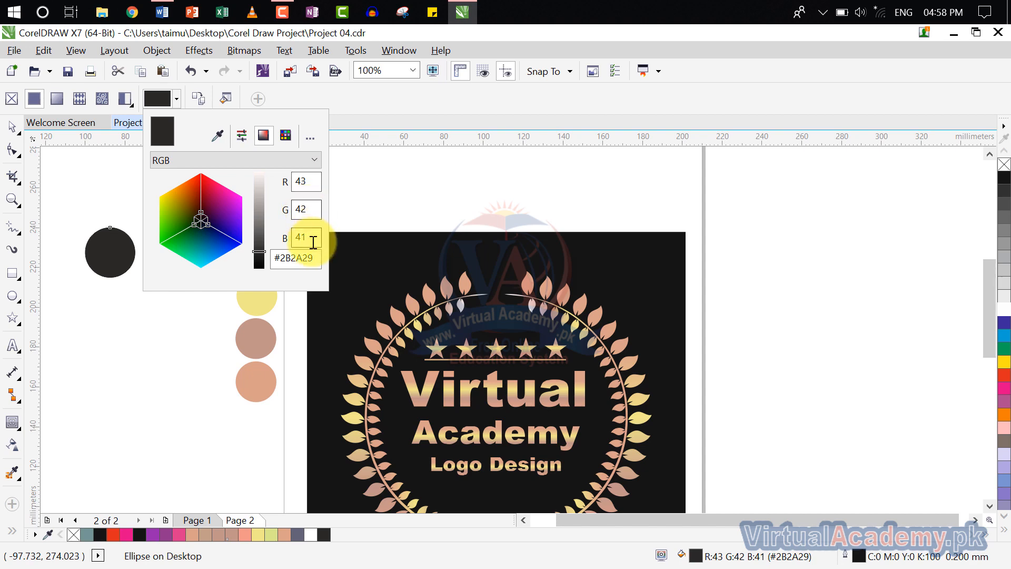
pyautogui.click(318, 258)
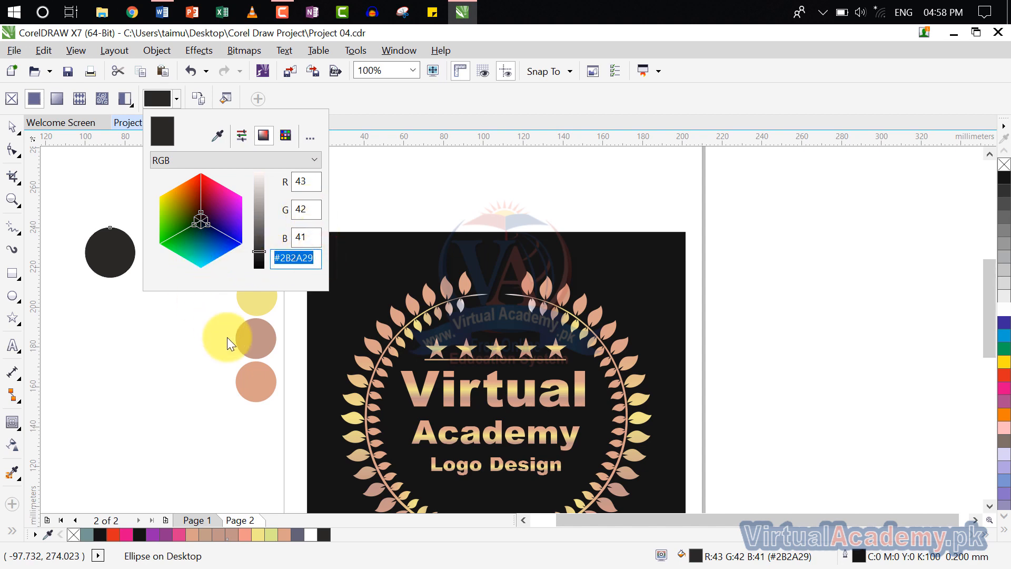
pyautogui.click(412, 178)
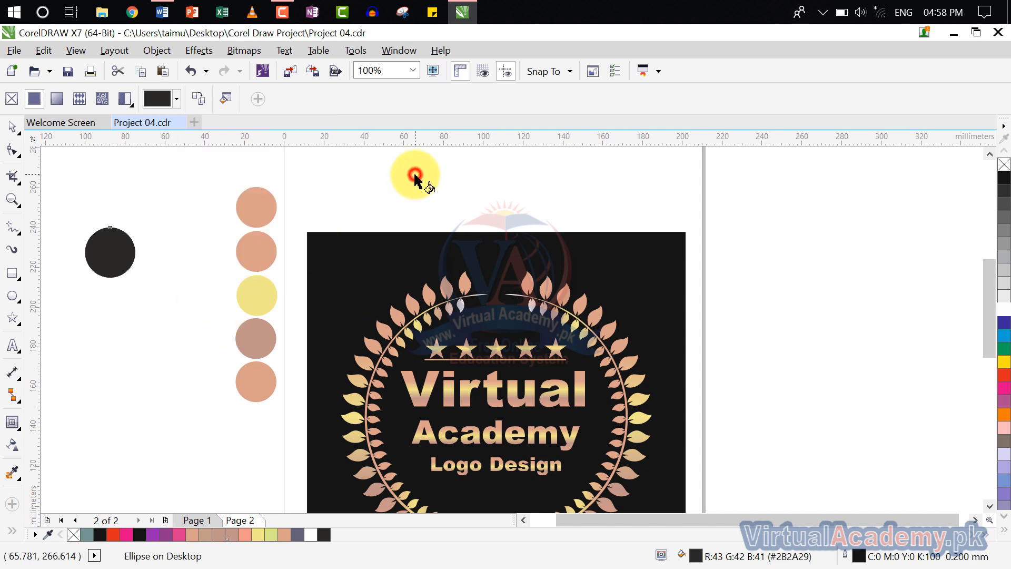
pyautogui.click(121, 249)
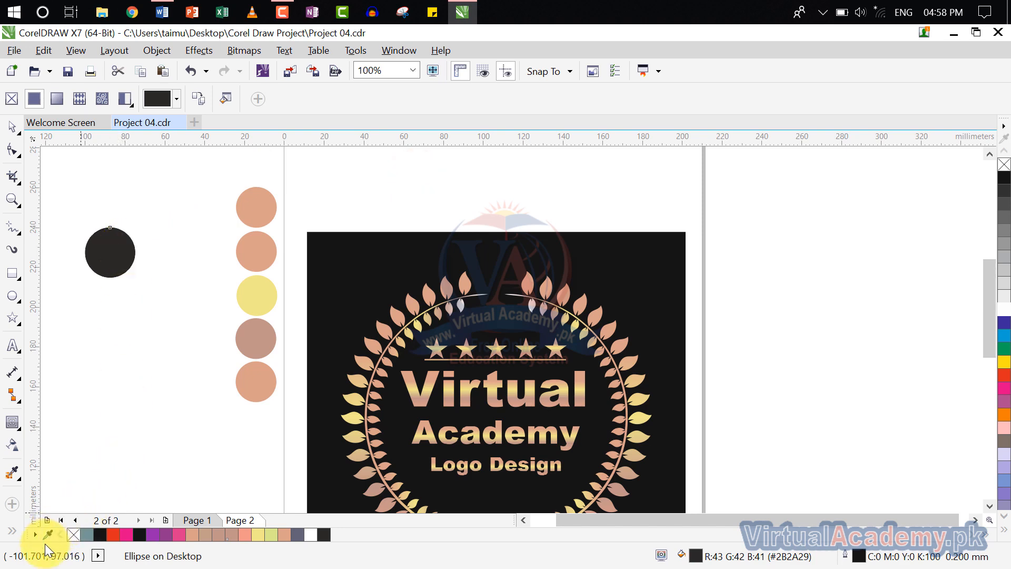
pyautogui.click(48, 534)
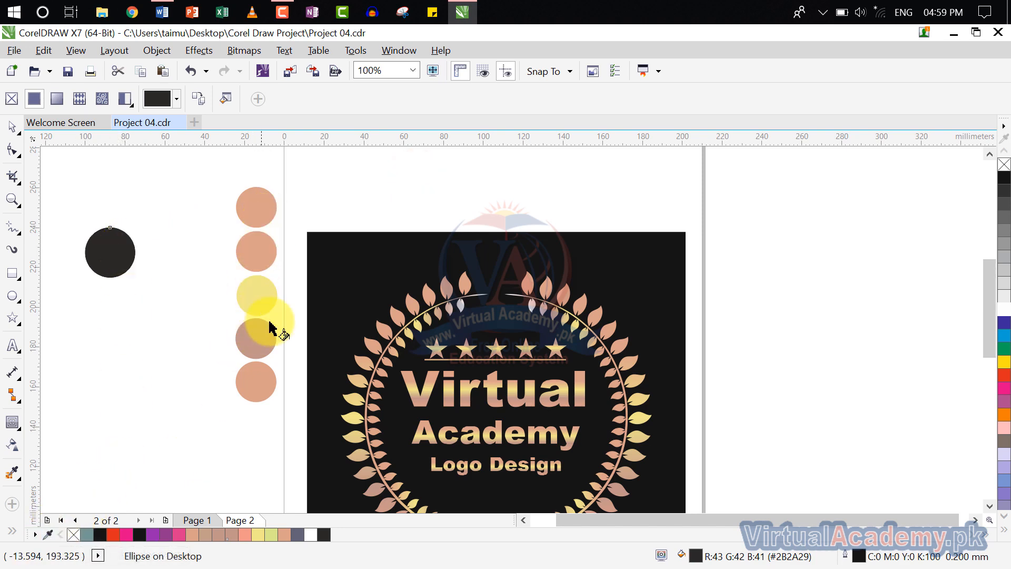
pyautogui.click(109, 270)
pyautogui.click(165, 362)
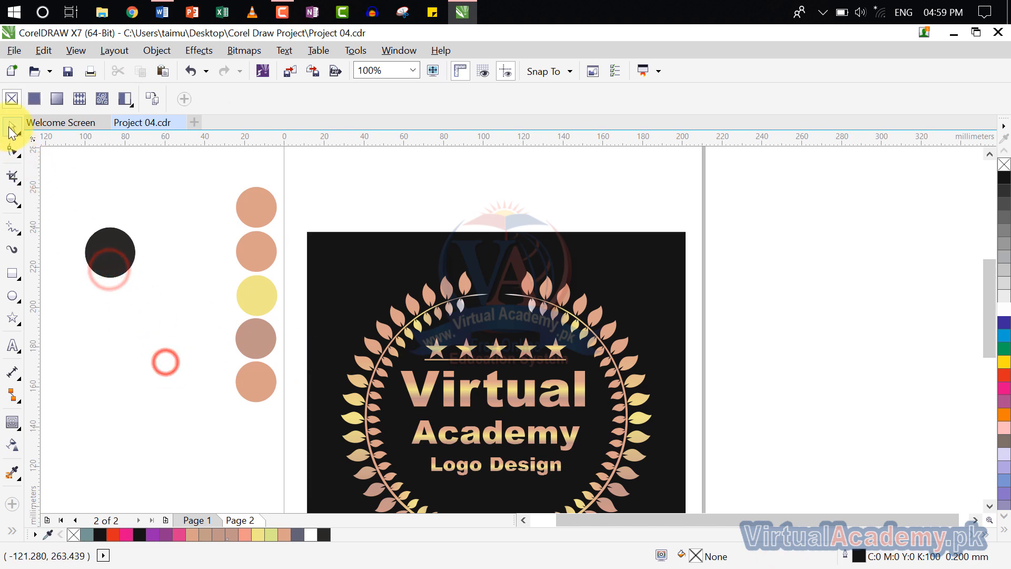
# - Delete the black circle beside the page
pyautogui.click(11, 127)
pyautogui.click(121, 182)
pyautogui.click(112, 253)
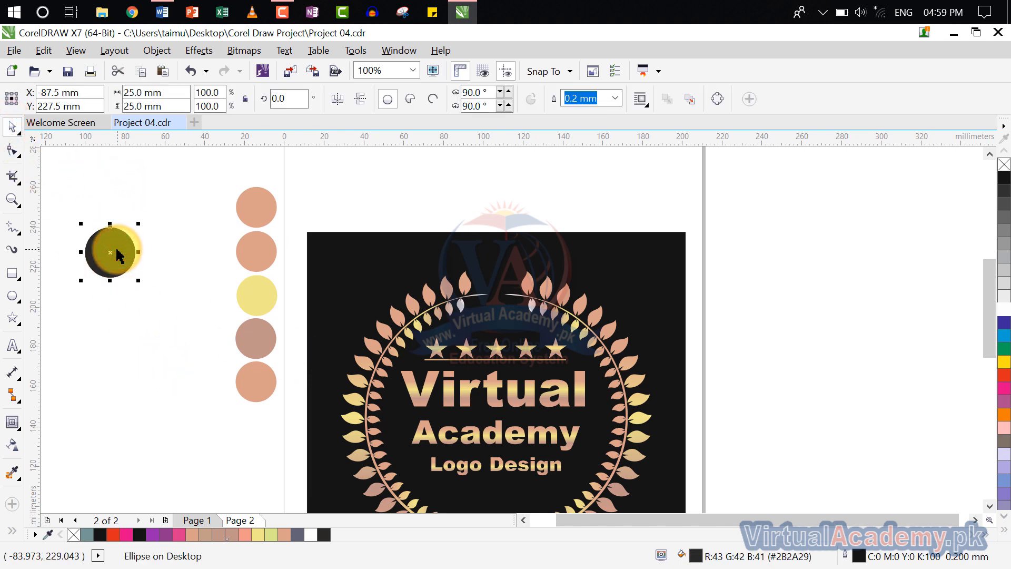
pyautogui.press('Delete')
# - Move the finished logo group off the page to the empty area on its right
pyautogui.scroll(-1, 117, 256)
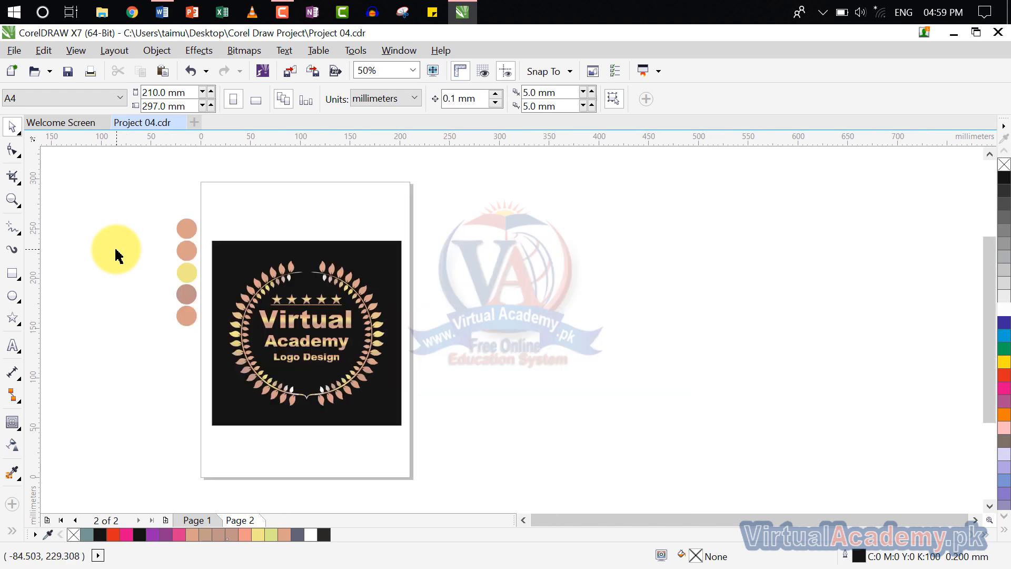
pyautogui.click(268, 272)
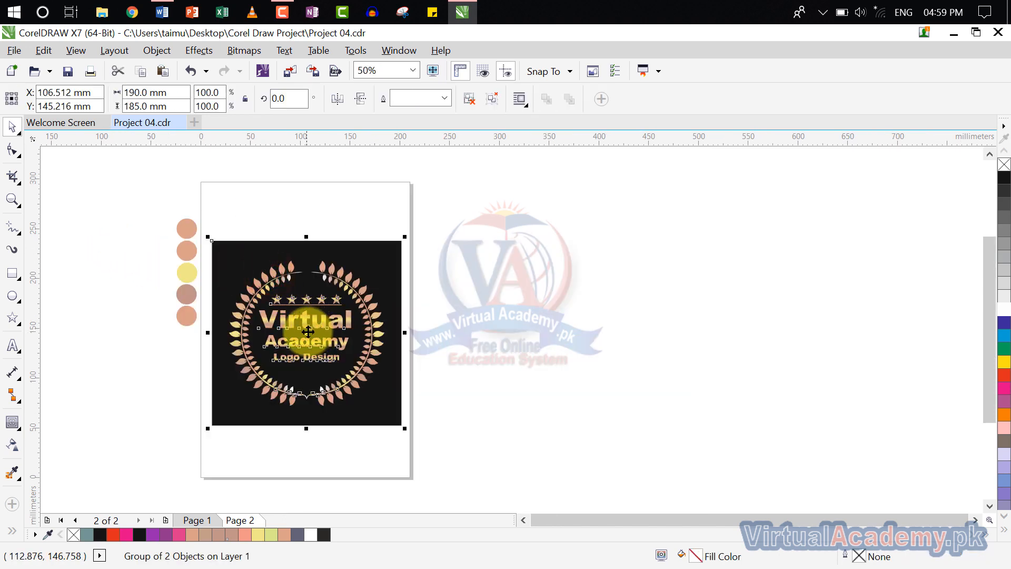
pyautogui.moveTo(317, 330); pyautogui.dragTo(548, 307)
pyautogui.click(718, 320)
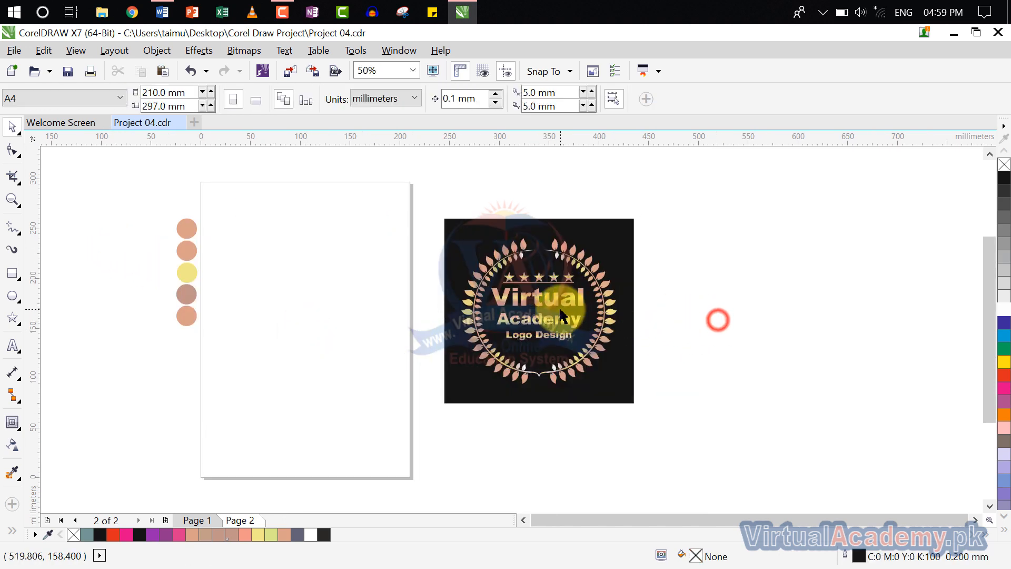
pyautogui.scroll(1, 552, 296)
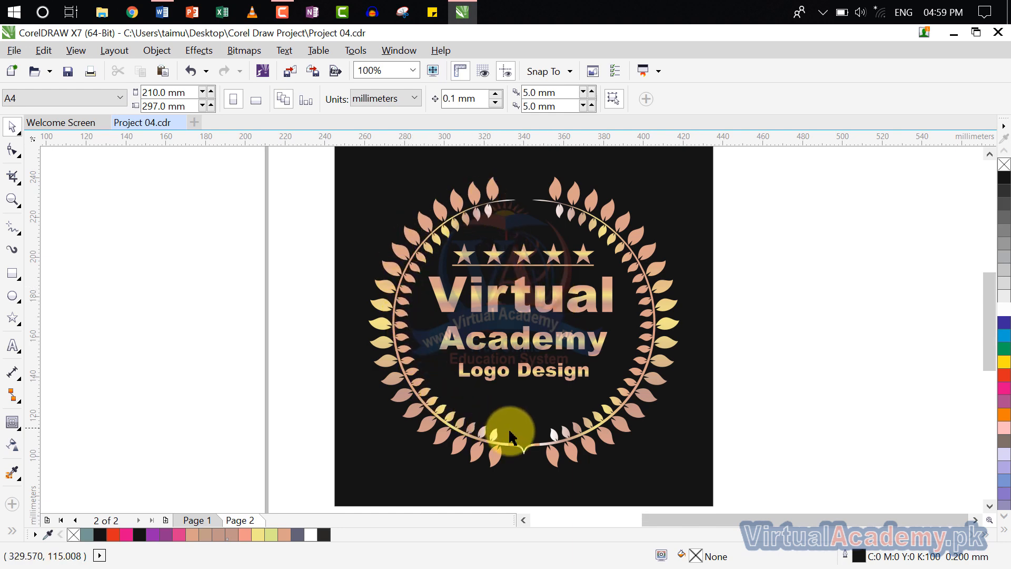
pyautogui.scroll(-1, 547, 342)
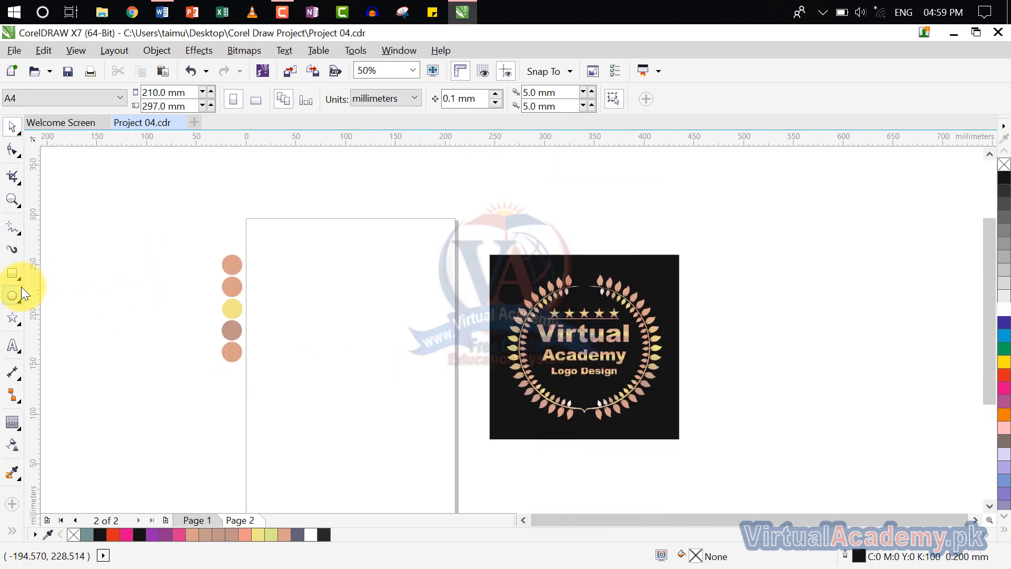
# - Draw a circle about 165 mm in diameter and centre it on the page
pyautogui.click(19, 293)
pyautogui.moveTo(291, 271); pyautogui.dragTo(409, 428)
pyautogui.press('p')
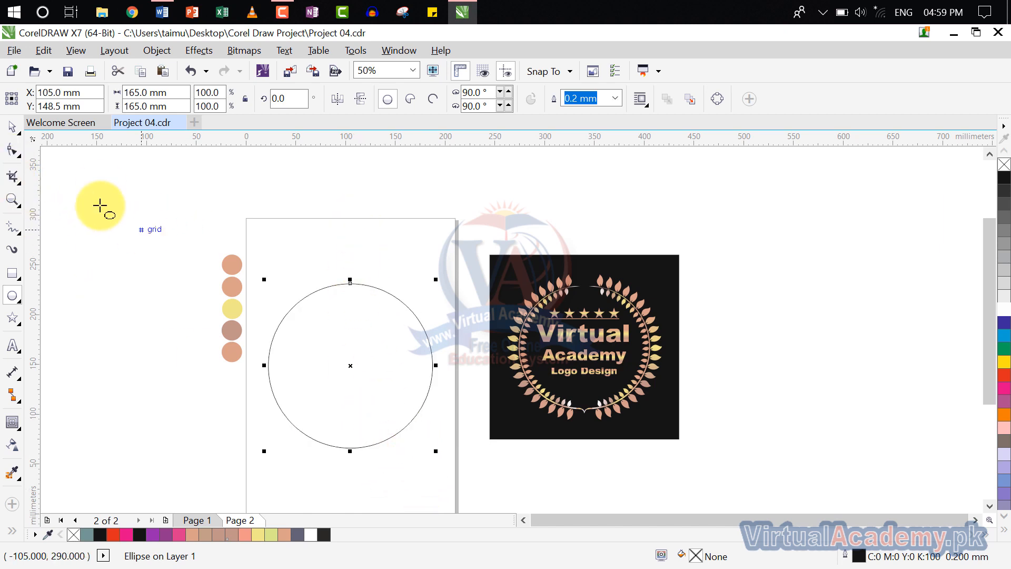
# - Convert the centred circle into an open arc and deselect it
pyautogui.click(434, 100)
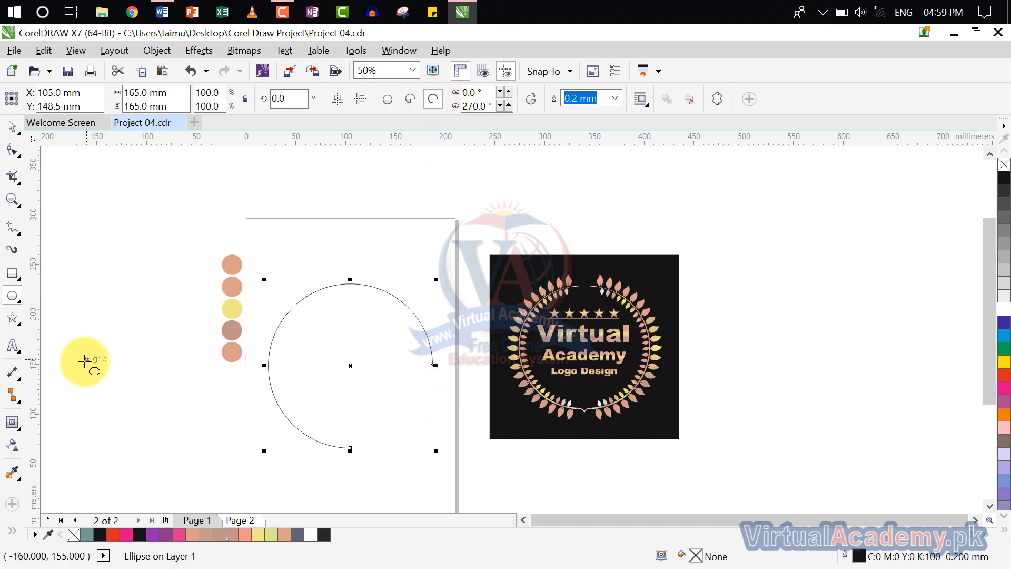
pyautogui.click(11, 125)
pyautogui.click(133, 206)
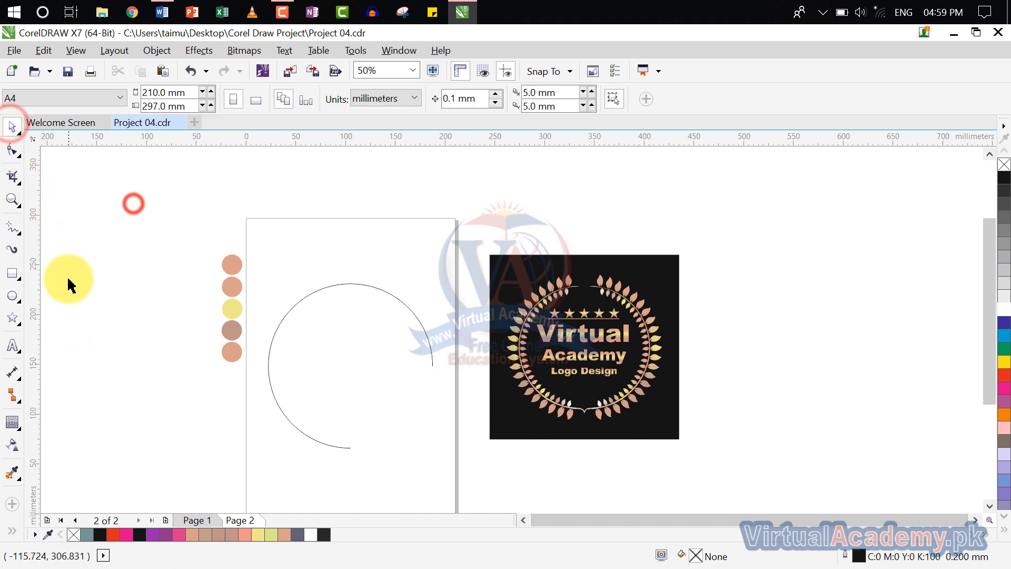
# - Place a vertical guideline through the arc's centre at X 105 mm and check that snapping to objects is enabled
pyautogui.moveTo(326, 438); pyautogui.dragTo(344, 448)
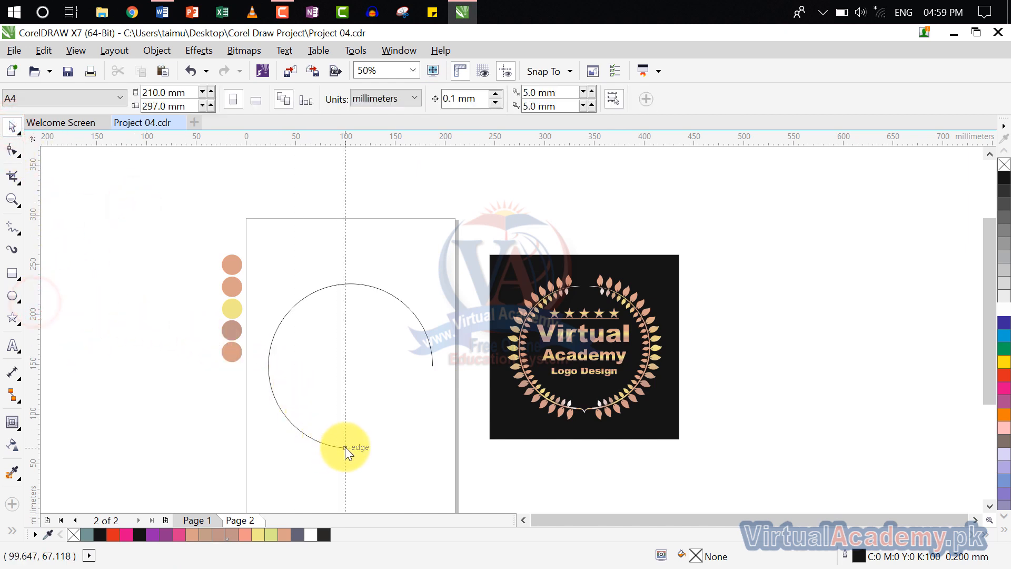
pyautogui.moveTo(346, 359); pyautogui.dragTo(353, 367)
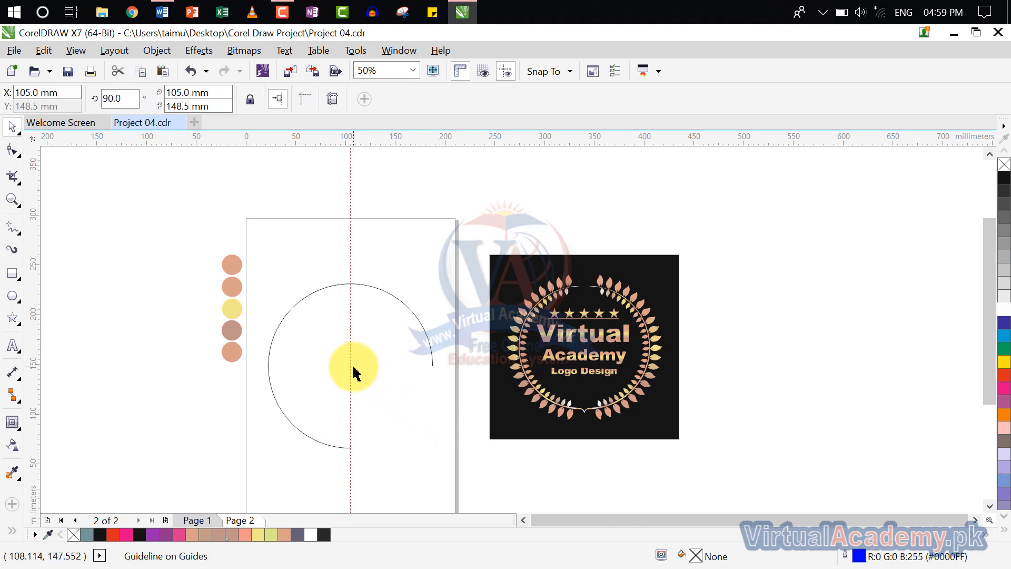
pyautogui.click(544, 67)
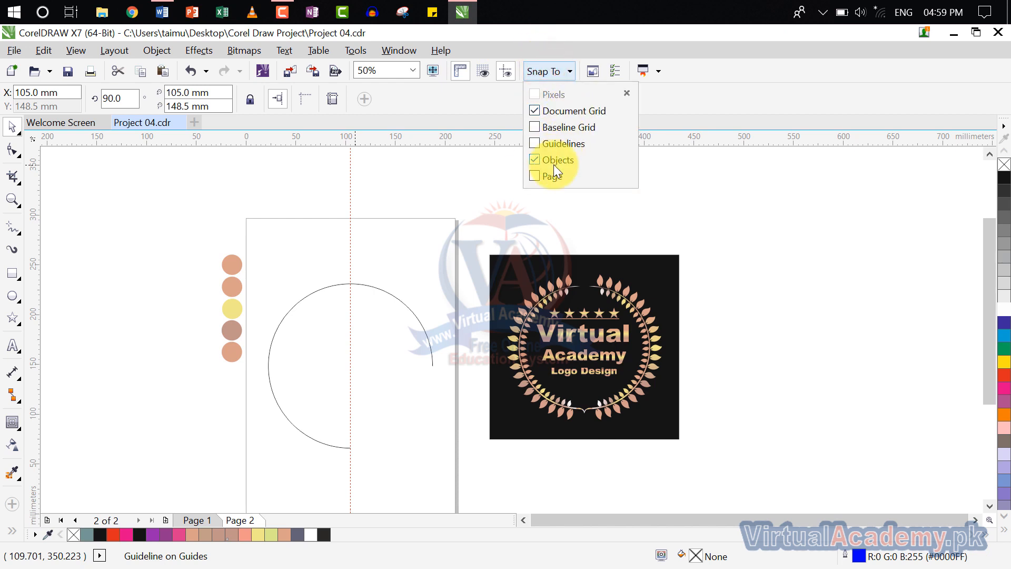
pyautogui.click(385, 247)
pyautogui.click(385, 290)
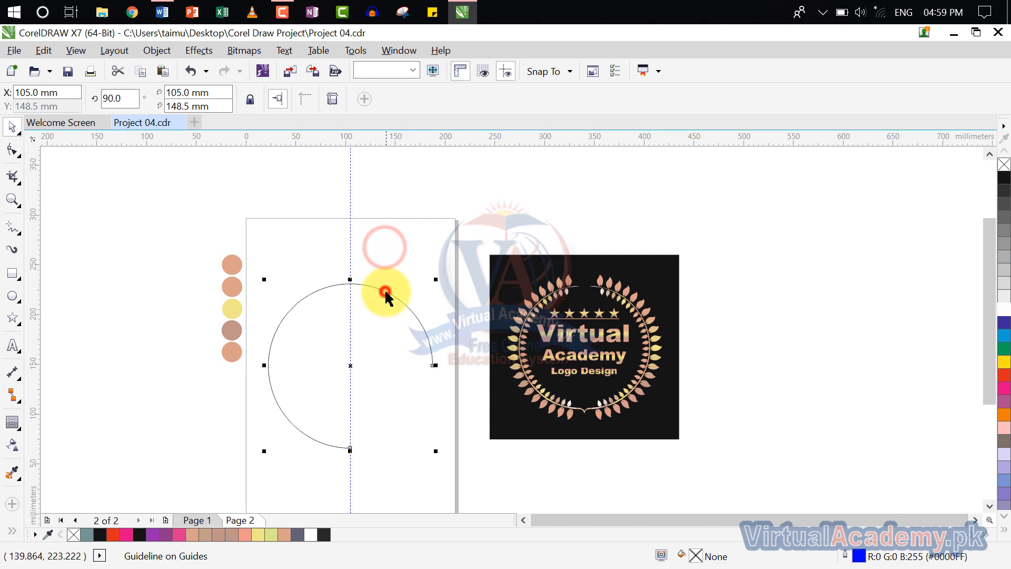
pyautogui.click(543, 71)
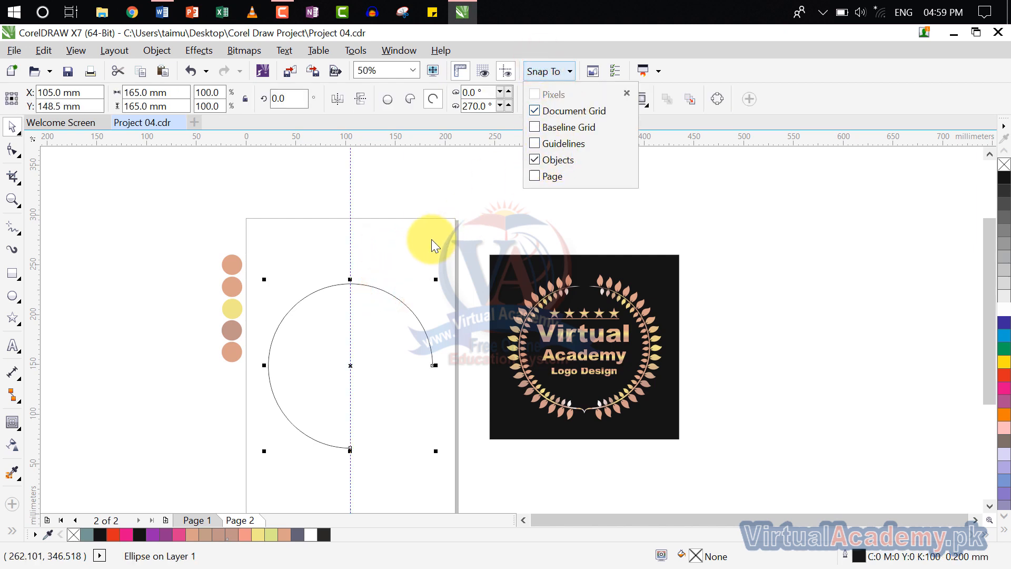
pyautogui.click(406, 243)
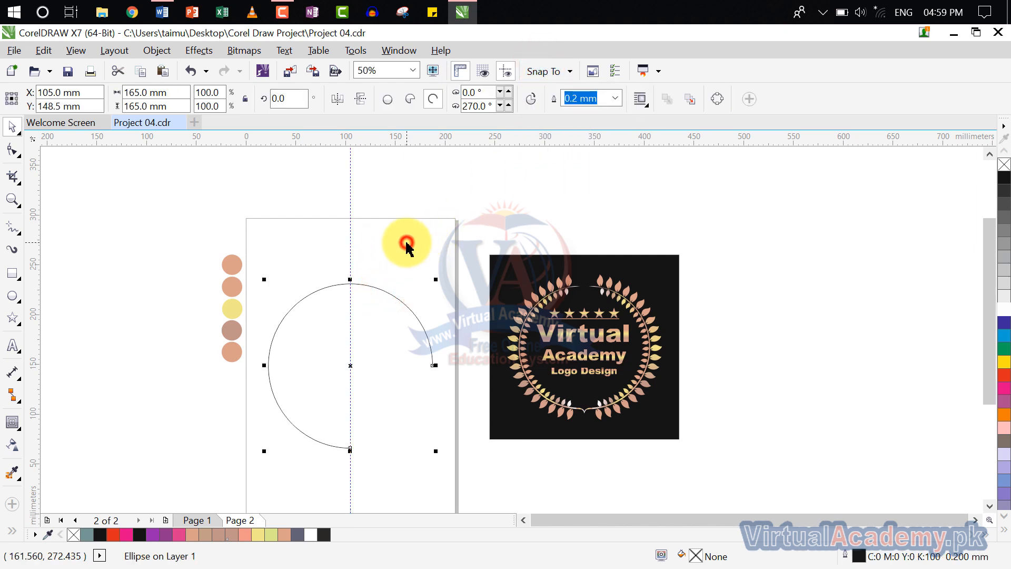
pyautogui.click(384, 480)
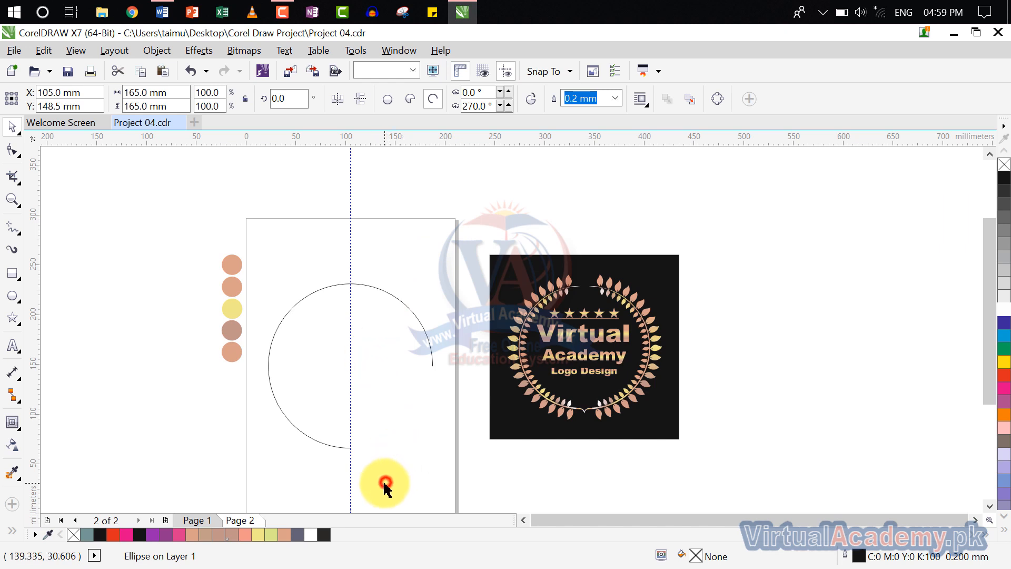
# - Reshape the arc into a left half circle from 90° to 270° by snapping its start point to the top quadrant
pyautogui.click(428, 337)
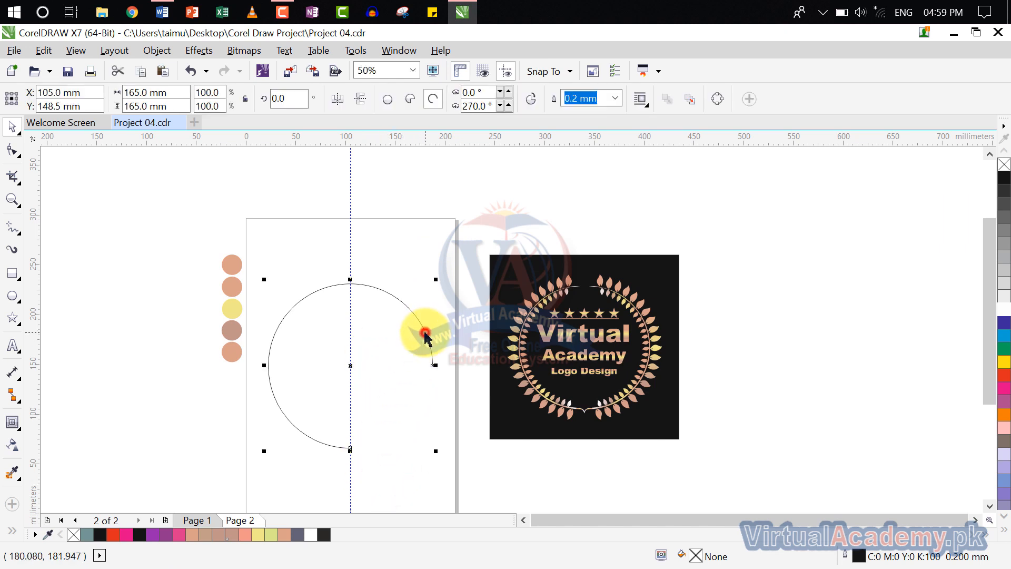
pyautogui.click(14, 153)
pyautogui.moveTo(432, 364); pyautogui.dragTo(353, 284)
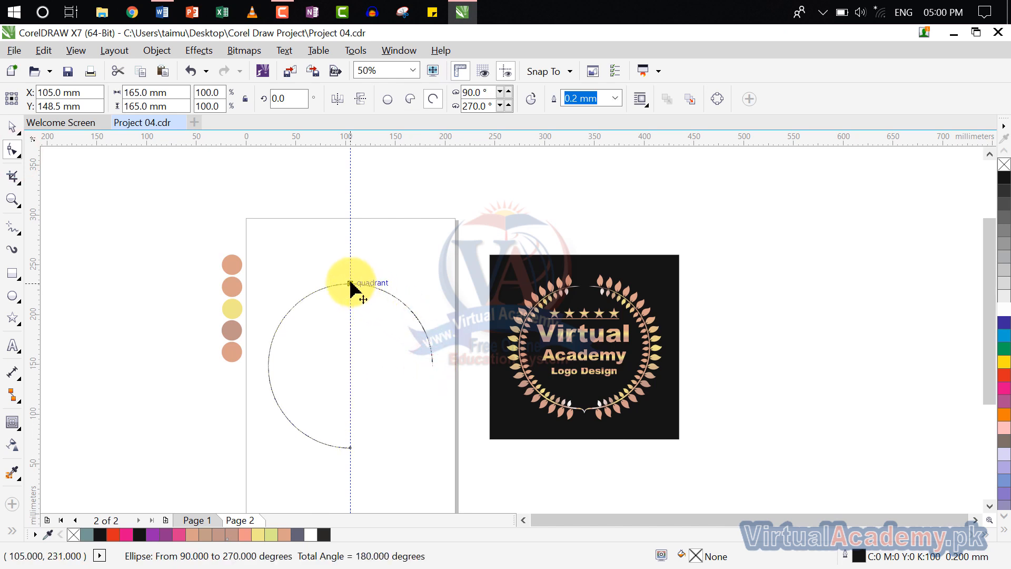
pyautogui.click(389, 280)
pyautogui.click(12, 127)
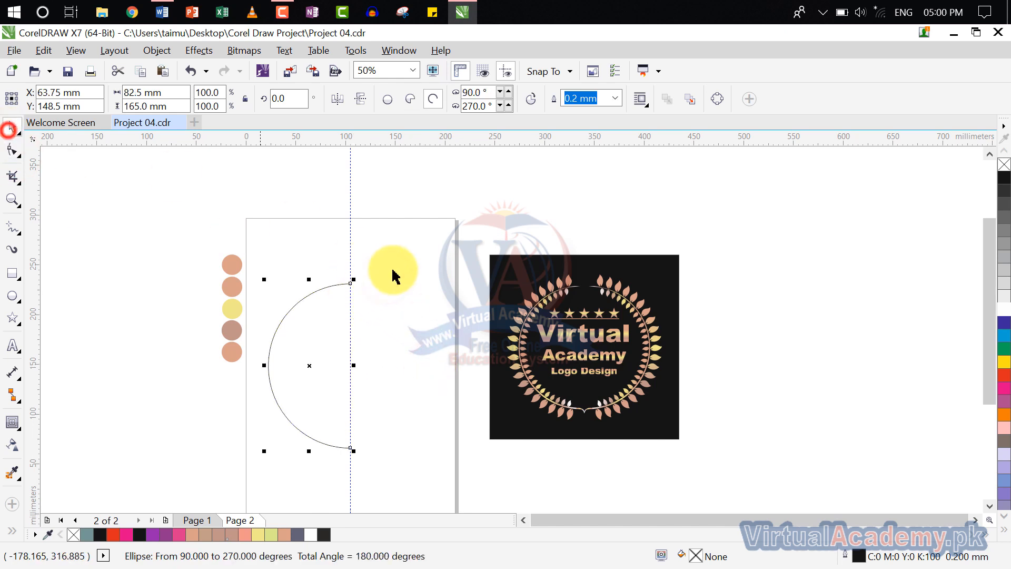
pyautogui.click(400, 272)
# - Move the half-circle arc to the page's upper right and shift the logo group farther right
pyautogui.click(318, 358)
pyautogui.moveTo(311, 364); pyautogui.dragTo(424, 242)
pyautogui.moveTo(579, 356); pyautogui.dragTo(644, 321)
pyautogui.moveTo(399, 293); pyautogui.dragTo(472, 316)
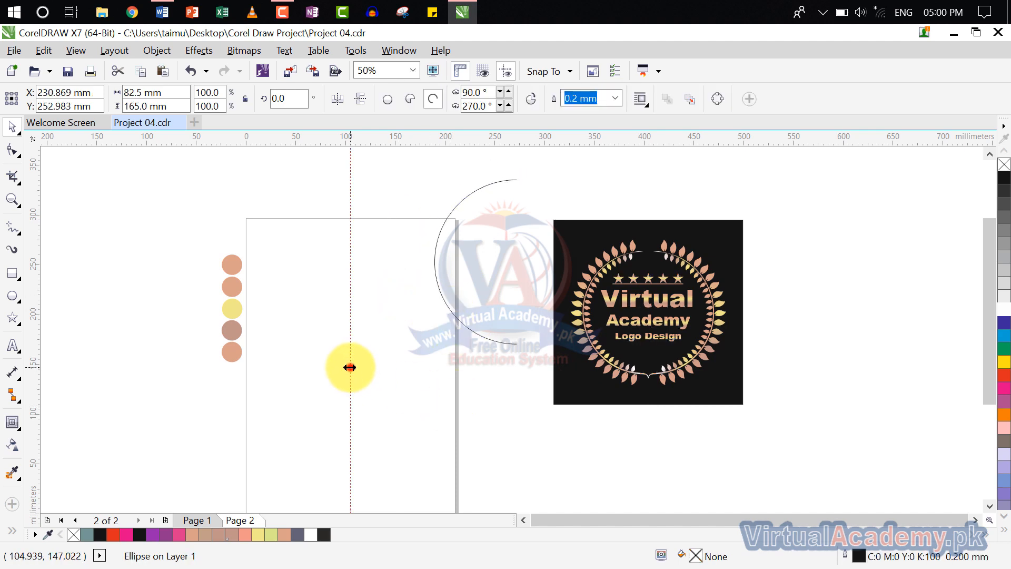
# - Delete the vertical guideline and examine the leaves of the logo's wreath up close
pyautogui.click(349, 367)
pyautogui.click(349, 367)
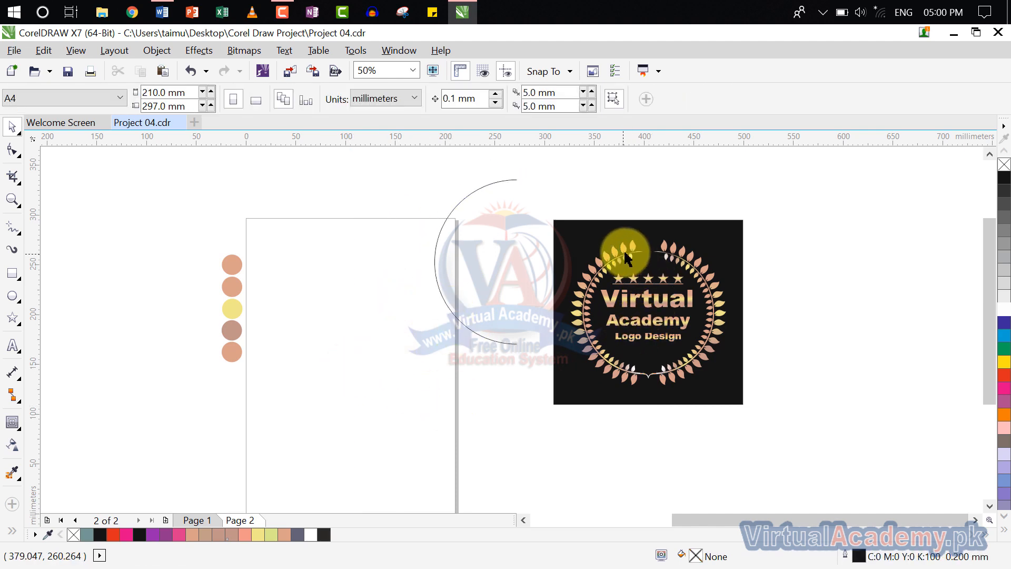
pyautogui.scroll(4, 632, 237)
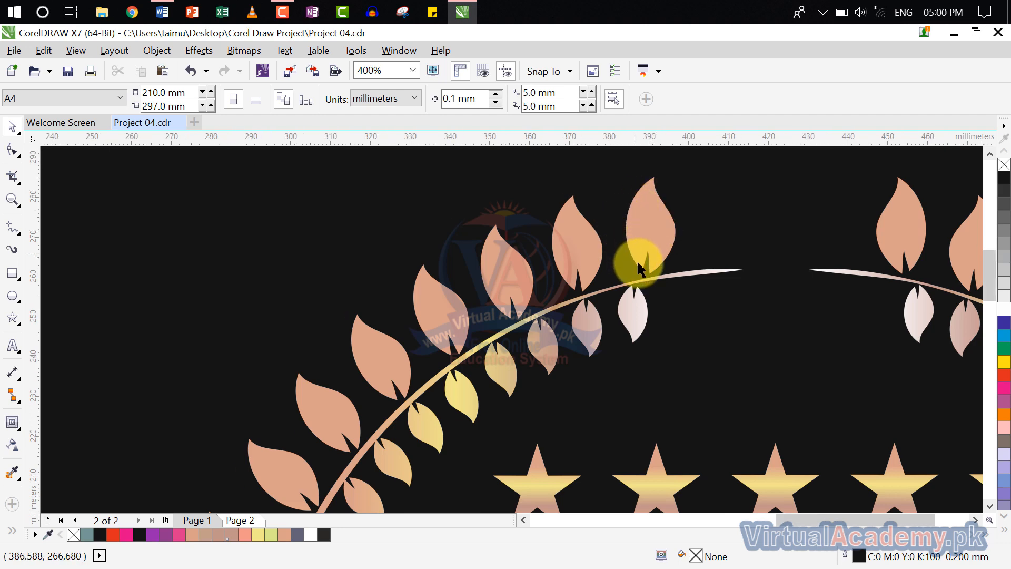
pyautogui.scroll(-3, 639, 269)
# - Draw a circle about 75 mm in diameter in the upper part of the page
pyautogui.moveTo(320, 353); pyautogui.dragTo(580, 349)
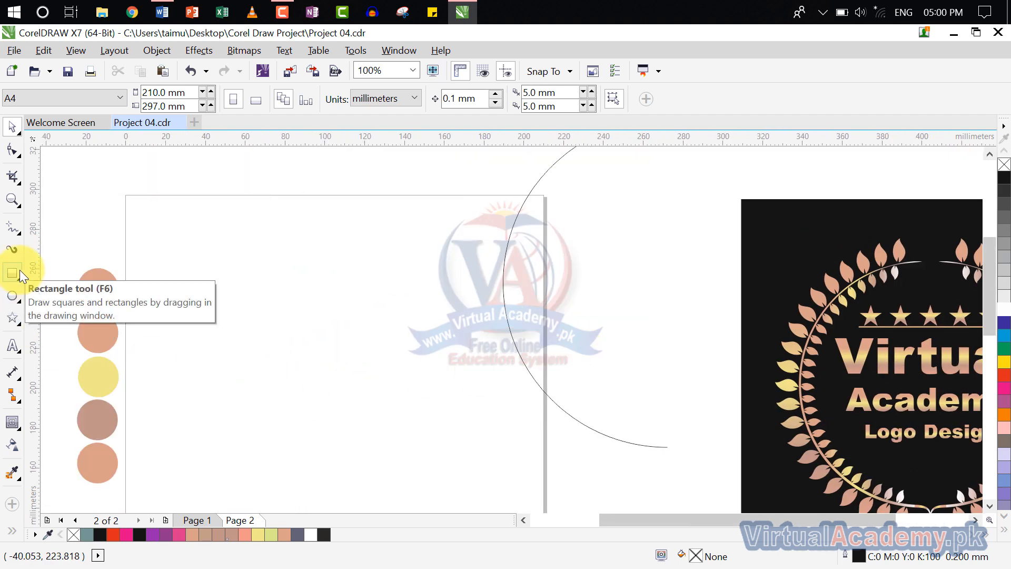
pyautogui.click(17, 298)
pyautogui.click(58, 293)
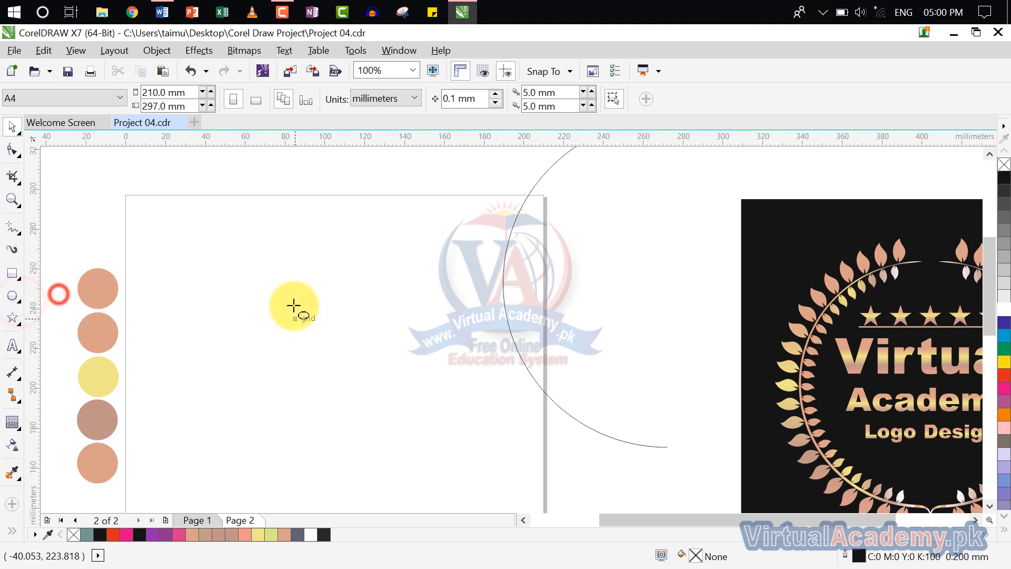
pyautogui.moveTo(246, 279)
pyautogui.mouseDown()
pyautogui.moveTo(379, 356)
pyautogui.moveTo(384, 456)
pyautogui.moveTo(379, 424)
pyautogui.moveTo(397, 432)
pyautogui.mouseUp()
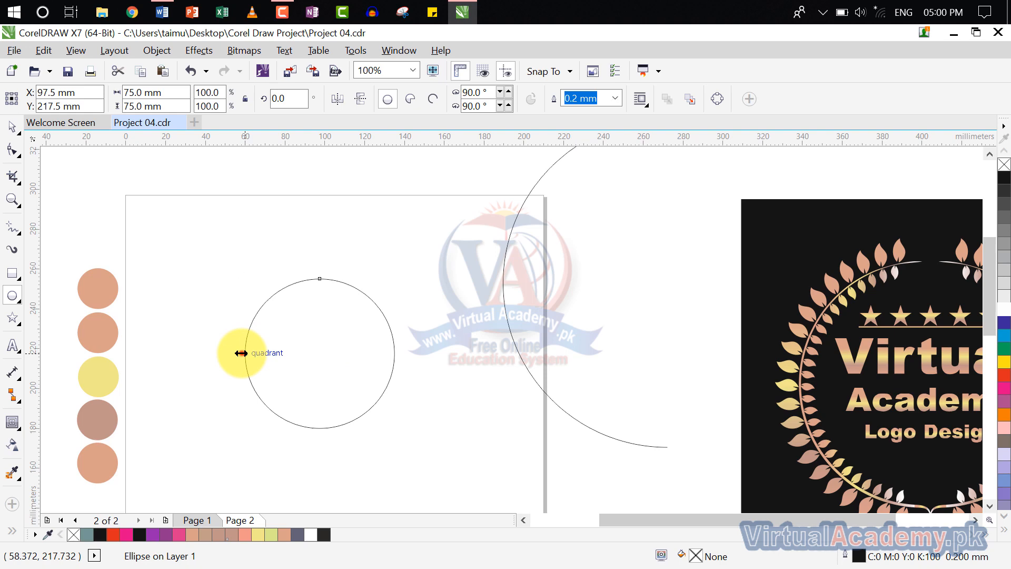
pyautogui.moveTo(240, 353); pyautogui.dragTo(308, 352)
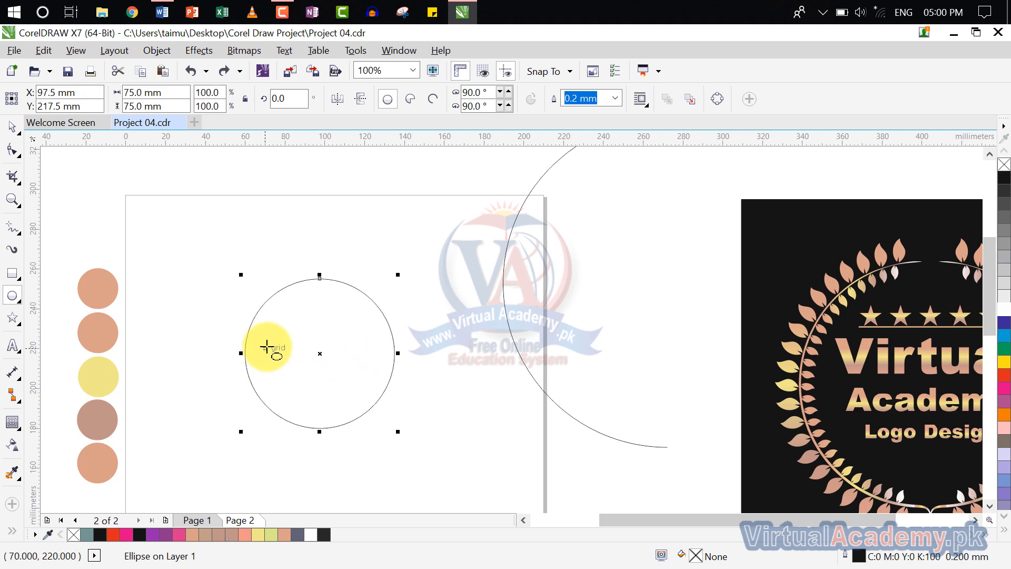
# - Duplicate the 75 mm circle horizontally with its centre at X 145 mm, so that the two circles overlap
pyautogui.click(12, 126)
pyautogui.click(352, 338)
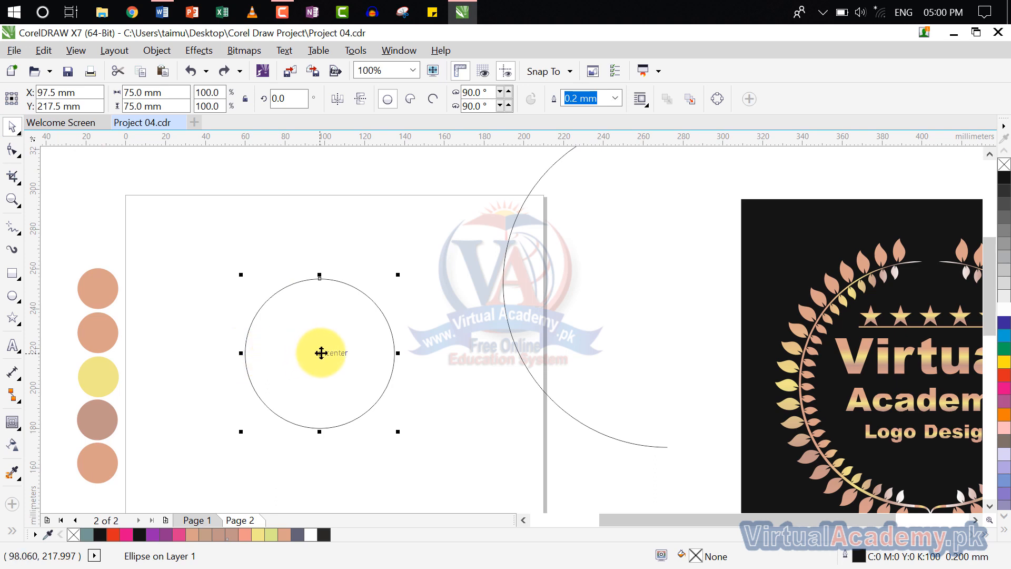
pyautogui.moveTo(321, 353); pyautogui.dragTo(417, 357)
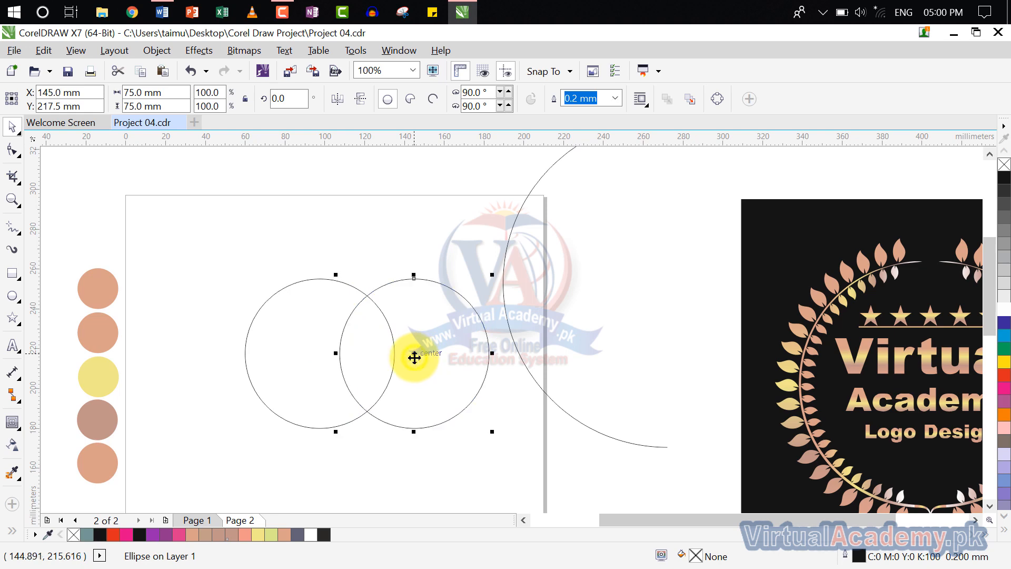
pyautogui.click(470, 467)
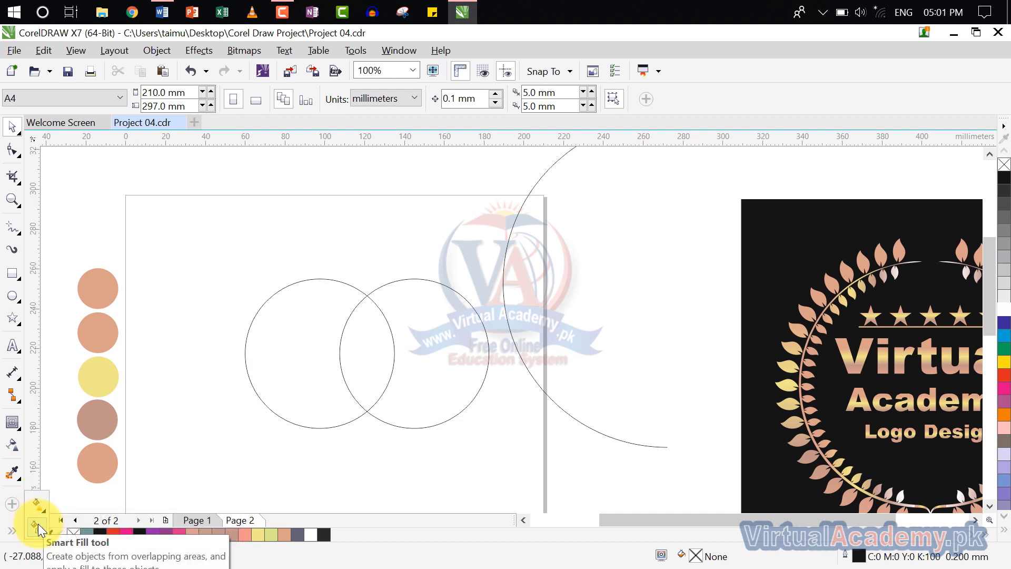
# - Create a teal leaf shape from the overlap of the two circles with Smart Fill, undoing the stray fill outside them
pyautogui.click(38, 523)
pyautogui.click(349, 347)
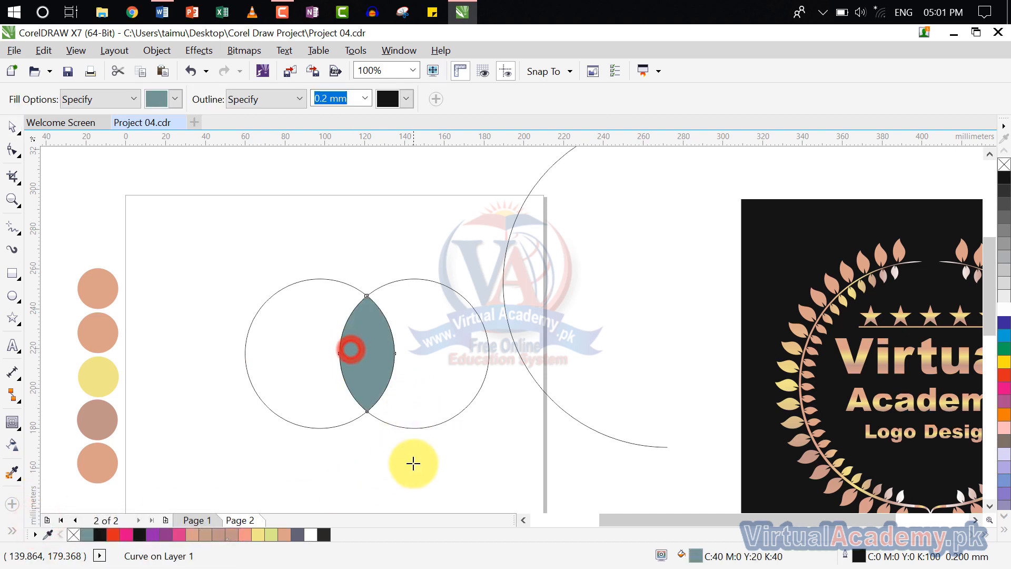
pyautogui.click(400, 490)
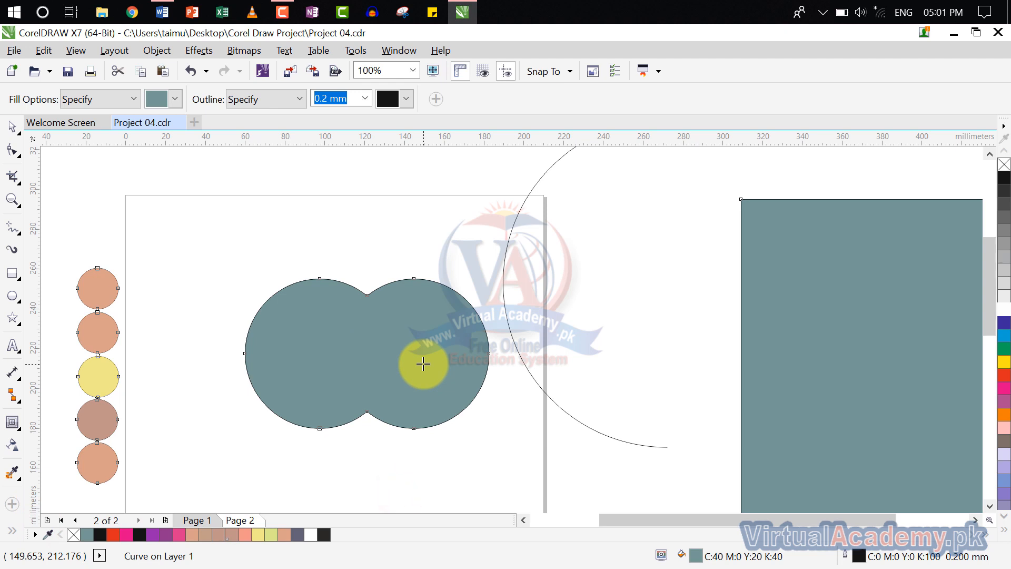
pyautogui.hotkey('ctrl', 'z')
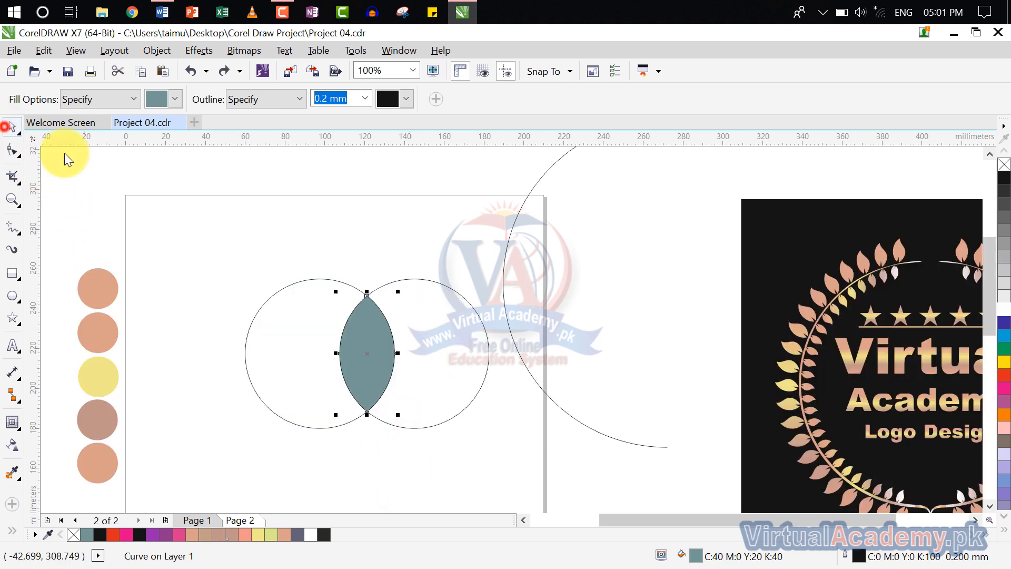
# - Delete both construction circles and move the leaf up and left to about X 105 mm, Y 247 mm
pyautogui.click(440, 368)
pyautogui.press('Delete')
pyautogui.click(251, 379)
pyautogui.press('Delete')
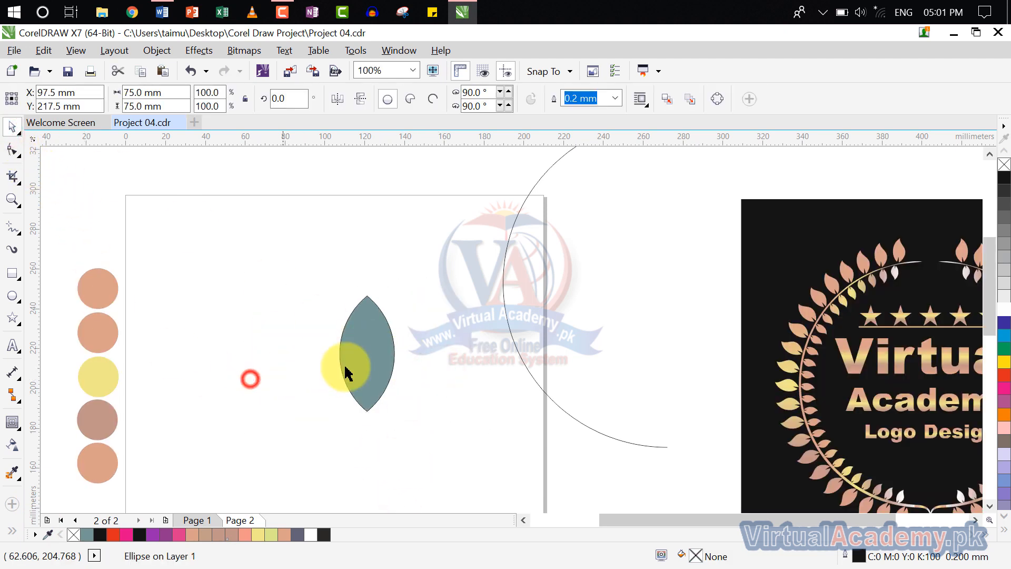
pyautogui.moveTo(347, 374); pyautogui.dragTo(315, 316)
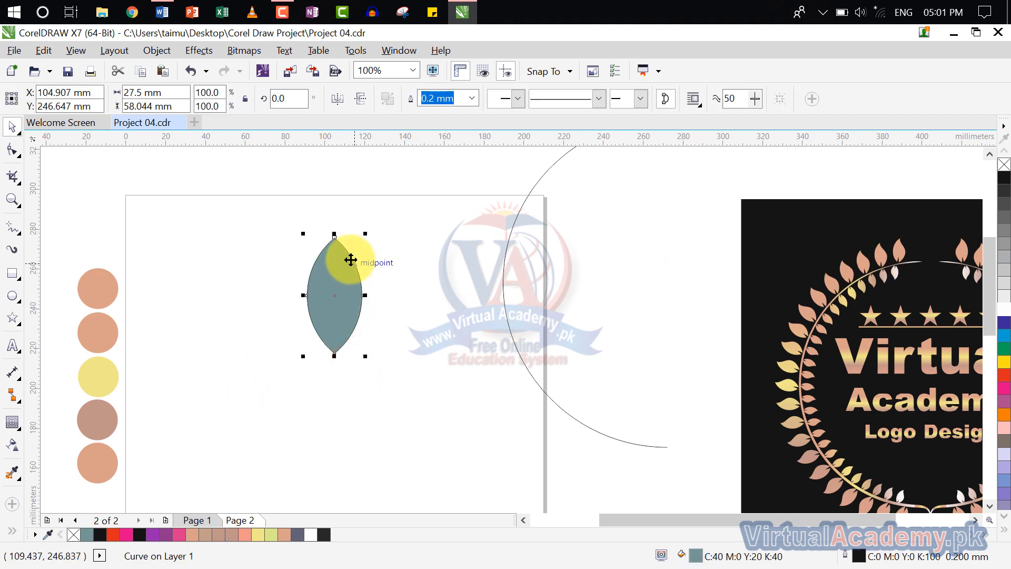
# - Reshape the leaf's upper right edge into an S-curve by adjusting the curve handles of the tip and right-side nodes
pyautogui.scroll(2, 345, 254)
pyautogui.click(20, 152)
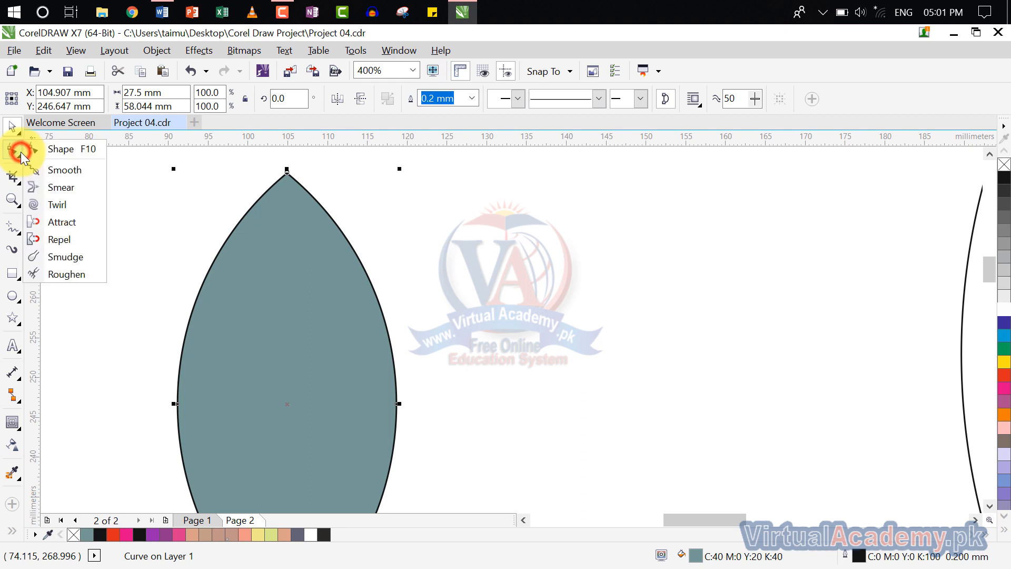
pyautogui.click(81, 152)
pyautogui.moveTo(374, 153); pyautogui.dragTo(131, 412)
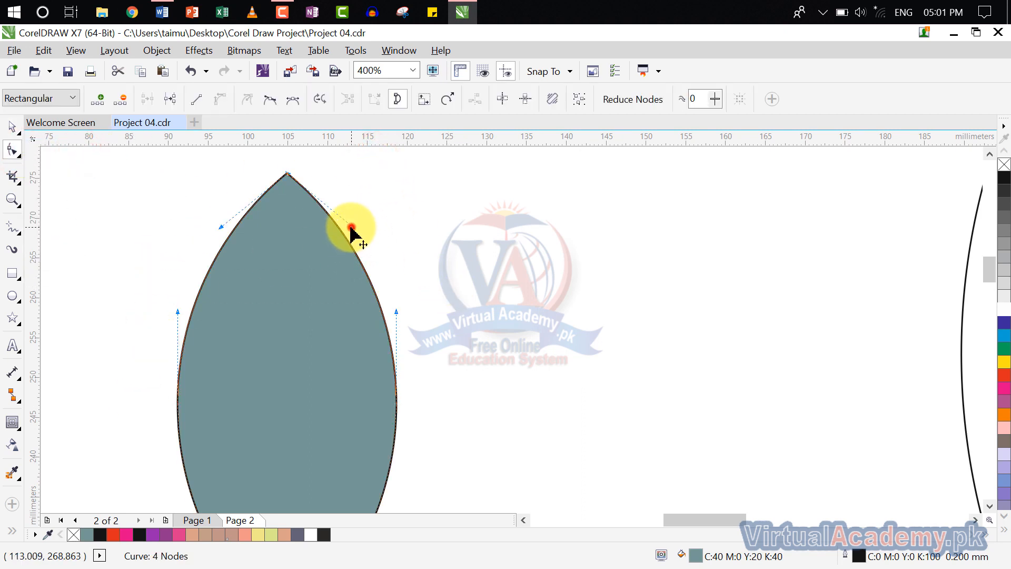
pyautogui.moveTo(351, 227); pyautogui.dragTo(298, 245)
pyautogui.moveTo(396, 313); pyautogui.dragTo(408, 313)
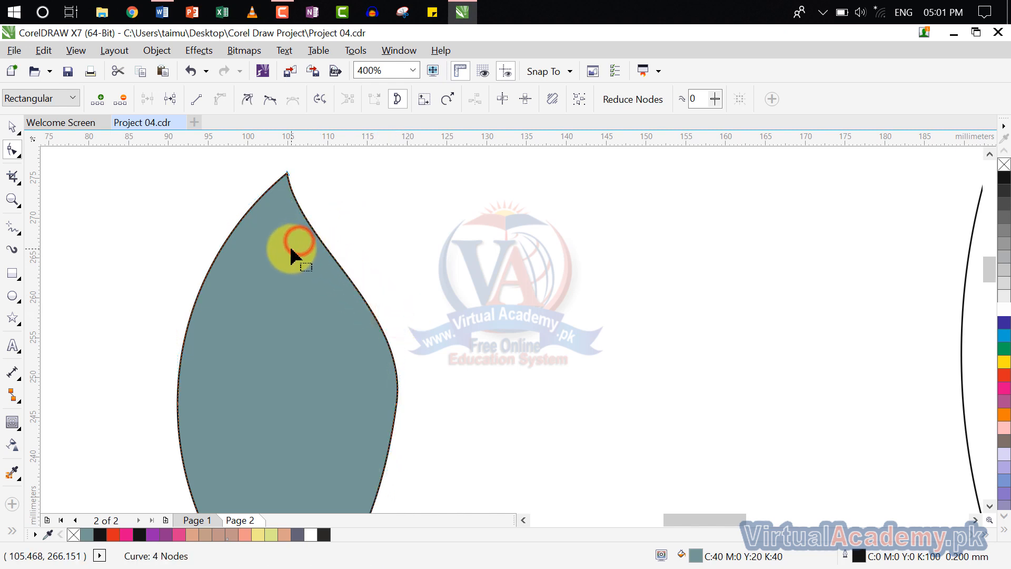
pyautogui.moveTo(337, 141); pyautogui.dragTo(230, 254)
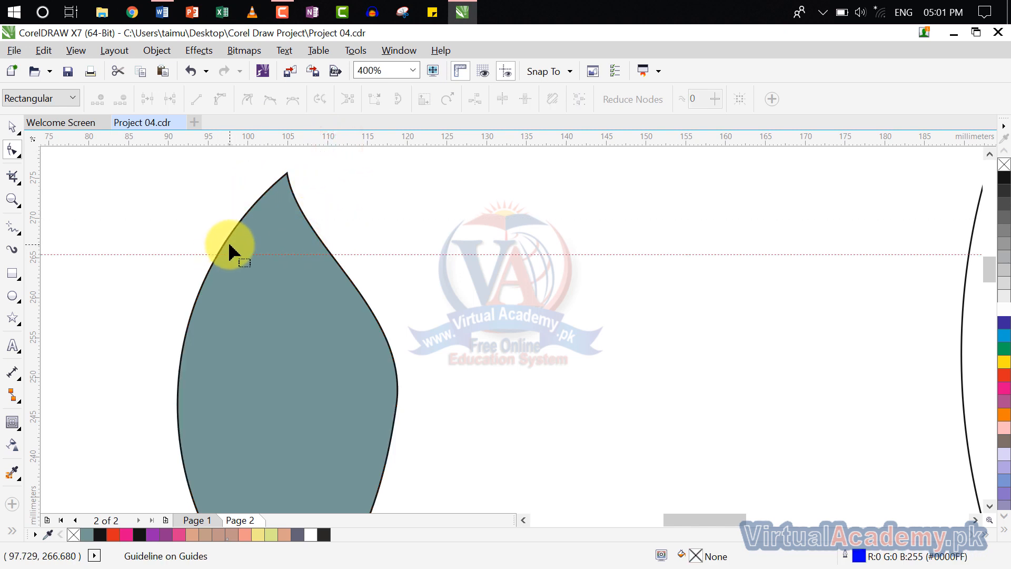
pyautogui.hotkey('ctrl', 'z')
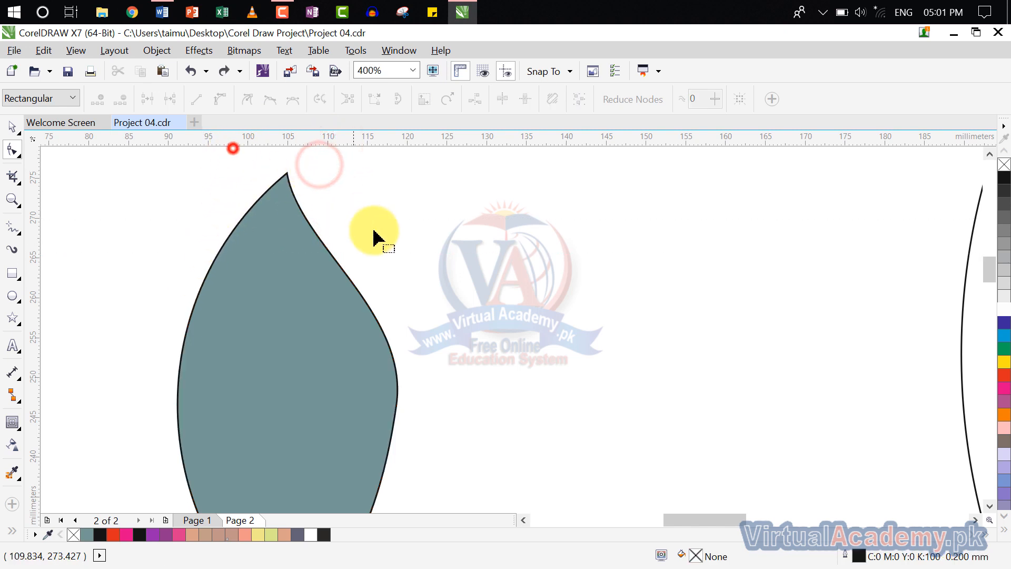
pyautogui.click(13, 157)
pyautogui.click(42, 149)
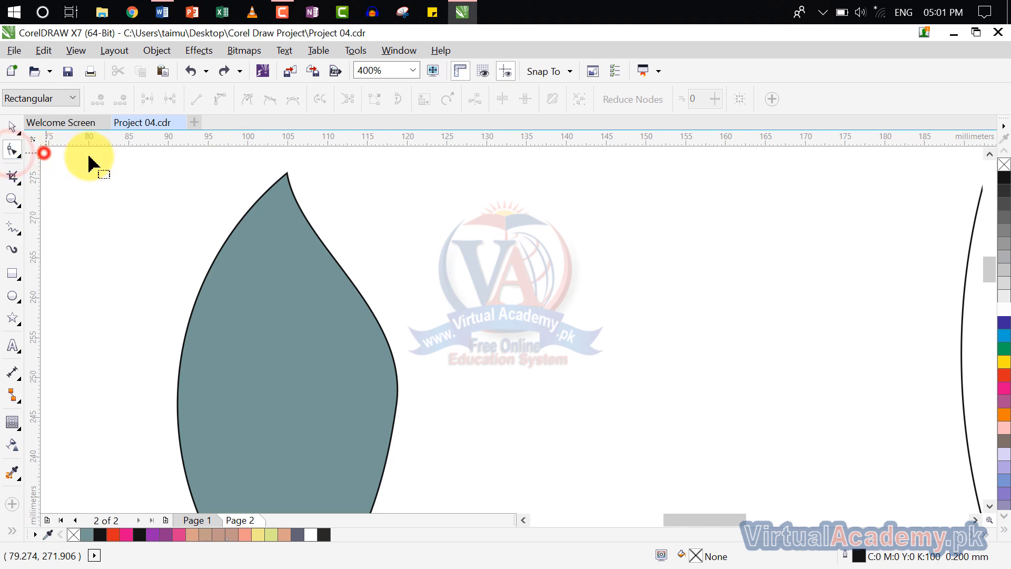
pyautogui.click(295, 216)
pyautogui.moveTo(307, 160); pyautogui.dragTo(195, 283)
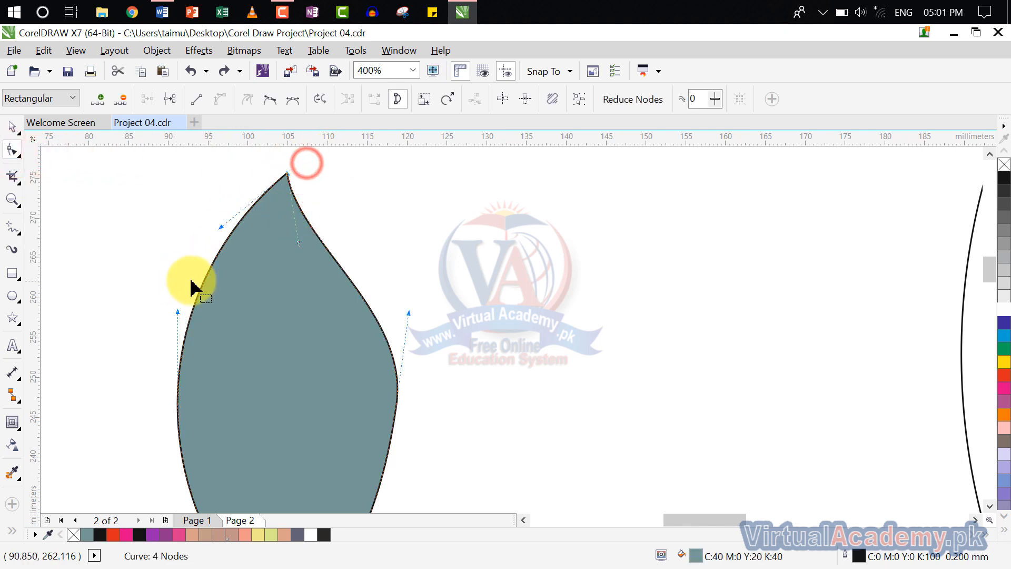
pyautogui.click(294, 252)
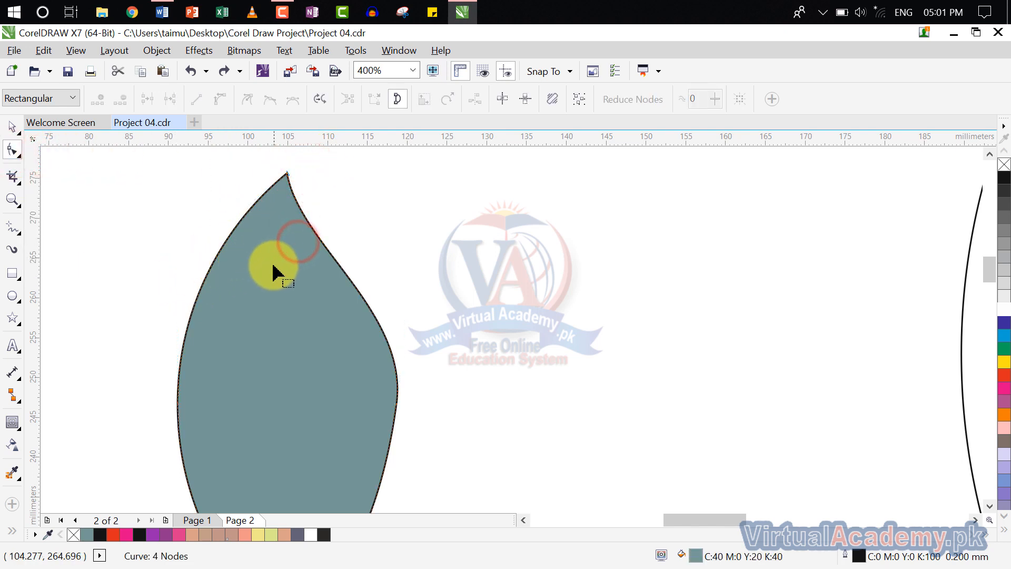
pyautogui.scroll(-1, 350, 271)
pyautogui.scroll(1, 364, 285)
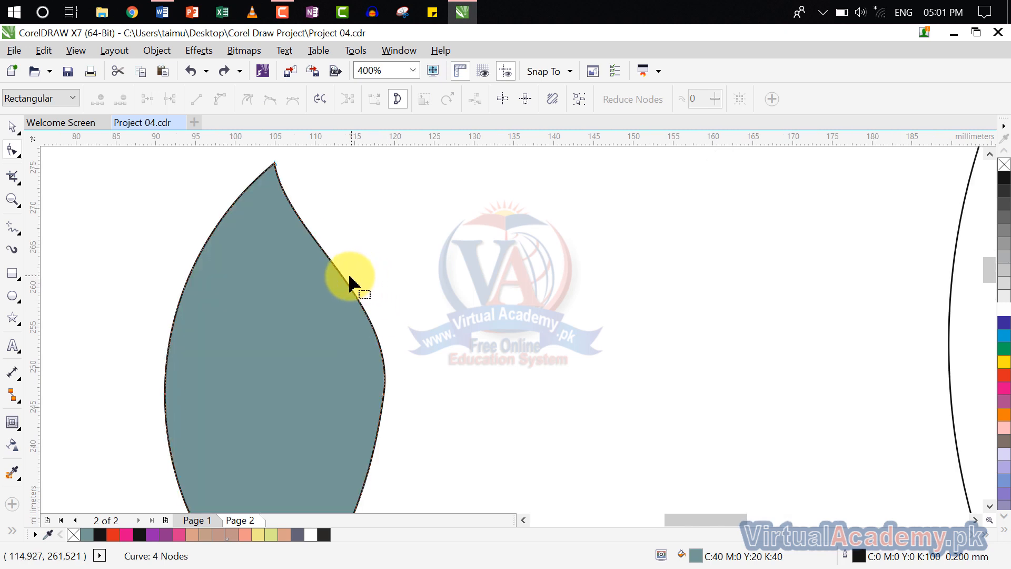
pyautogui.click(344, 282)
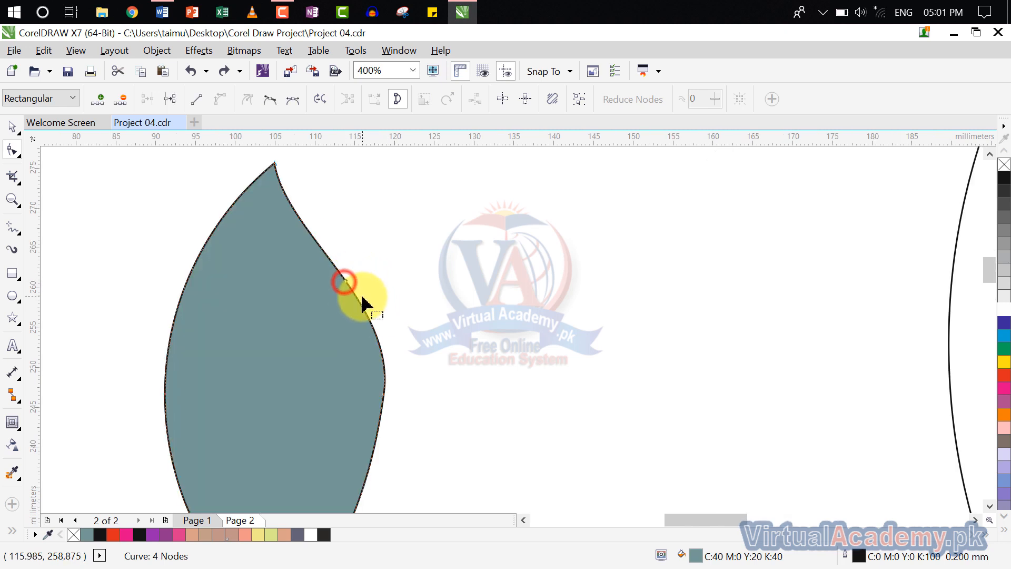
pyautogui.click(11, 130)
pyautogui.click(351, 187)
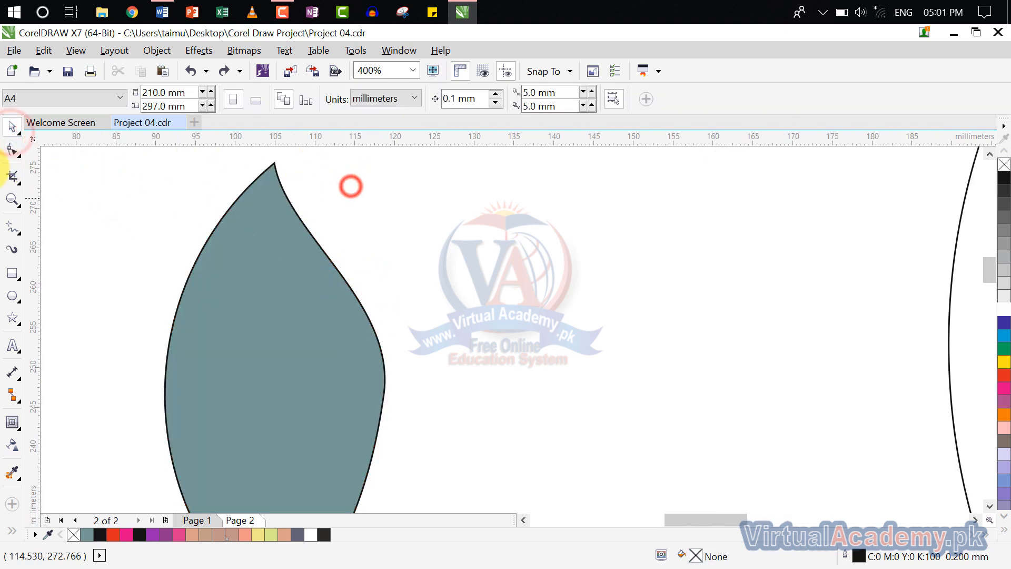
# - Refine the leaf's upper right edge by lengthening the tip and right-side handles for a more pronounced inward curve
pyautogui.click(12, 151)
pyautogui.click(319, 153)
pyautogui.click(242, 247)
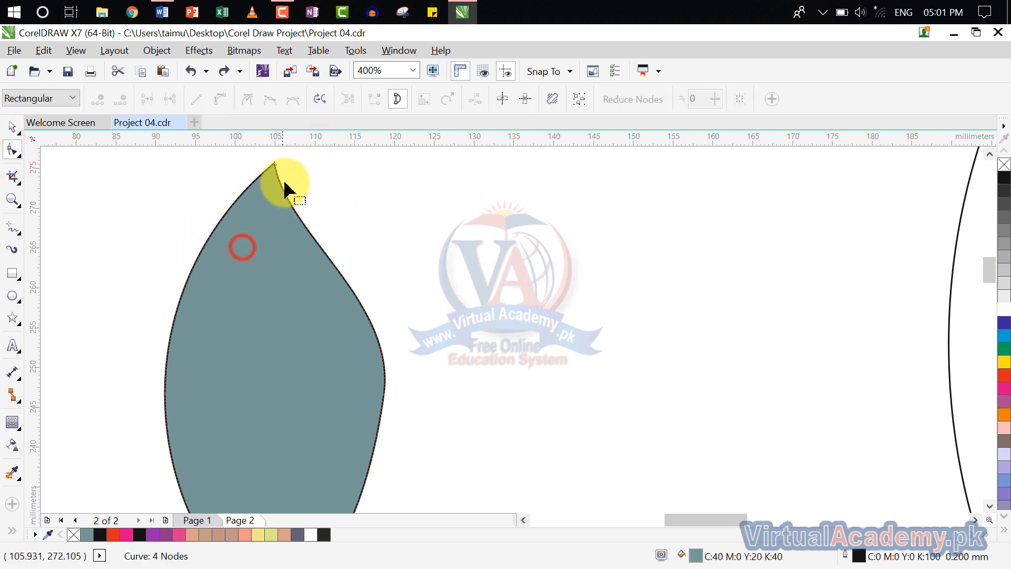
pyautogui.moveTo(304, 157); pyautogui.dragTo(147, 305)
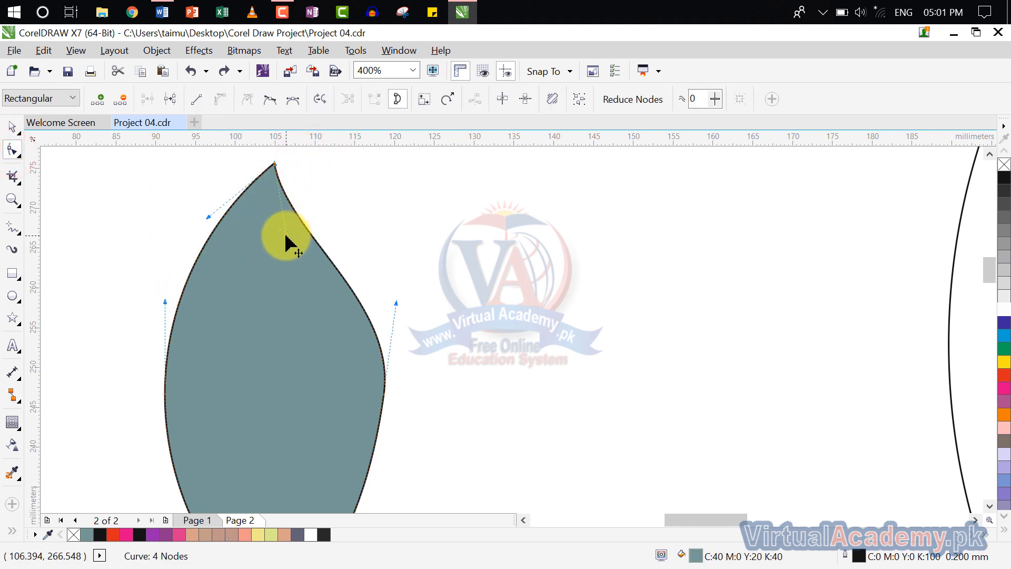
pyautogui.moveTo(286, 235); pyautogui.dragTo(277, 266)
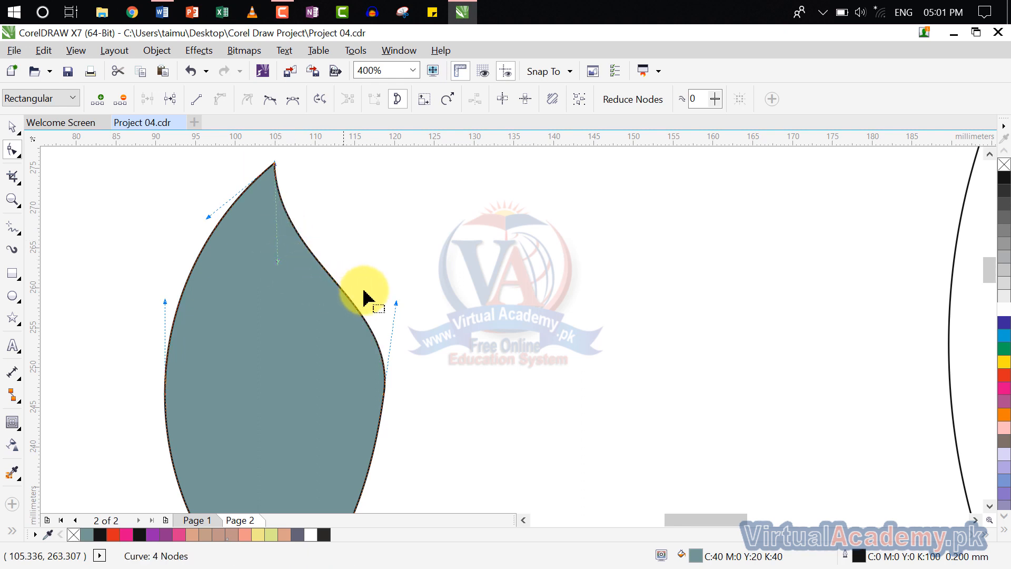
pyautogui.moveTo(396, 302); pyautogui.dragTo(399, 278)
pyautogui.click(11, 126)
pyautogui.click(508, 279)
# - Draw a slanted straight Freehand line, about 5 mm wide and 17 mm tall, from inside the leaf's base to below its bottom tip
pyautogui.scroll(-2, 508, 279)
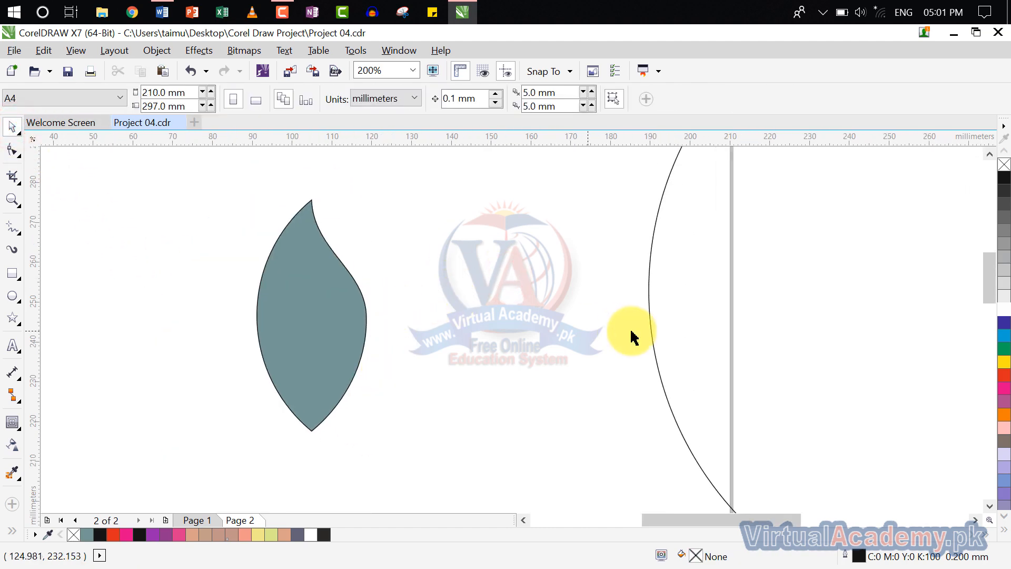
pyautogui.scroll(-4, 582, 338)
pyautogui.scroll(6, 520, 391)
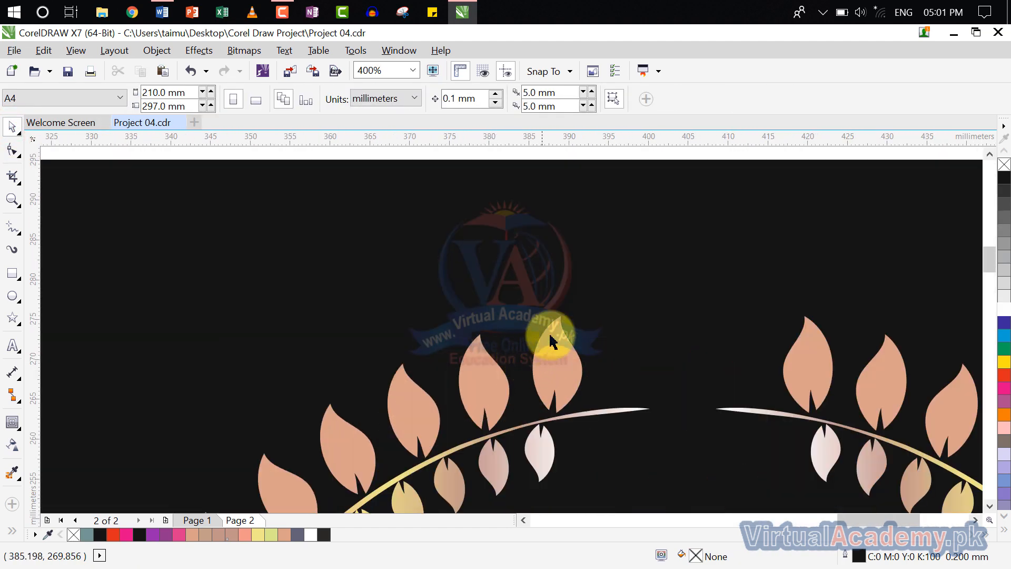
pyautogui.scroll(-6, 554, 414)
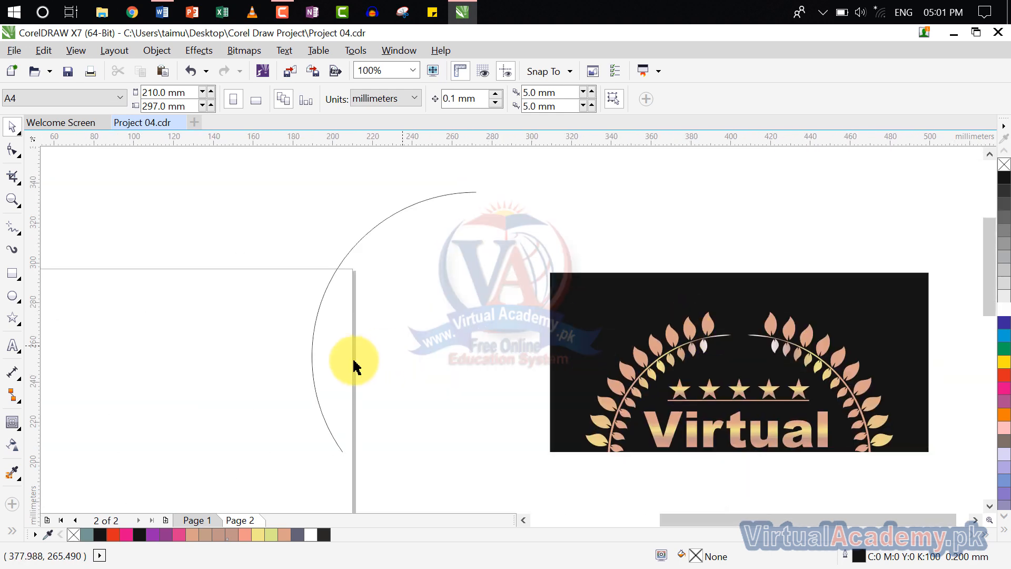
pyautogui.scroll(1, 309, 362)
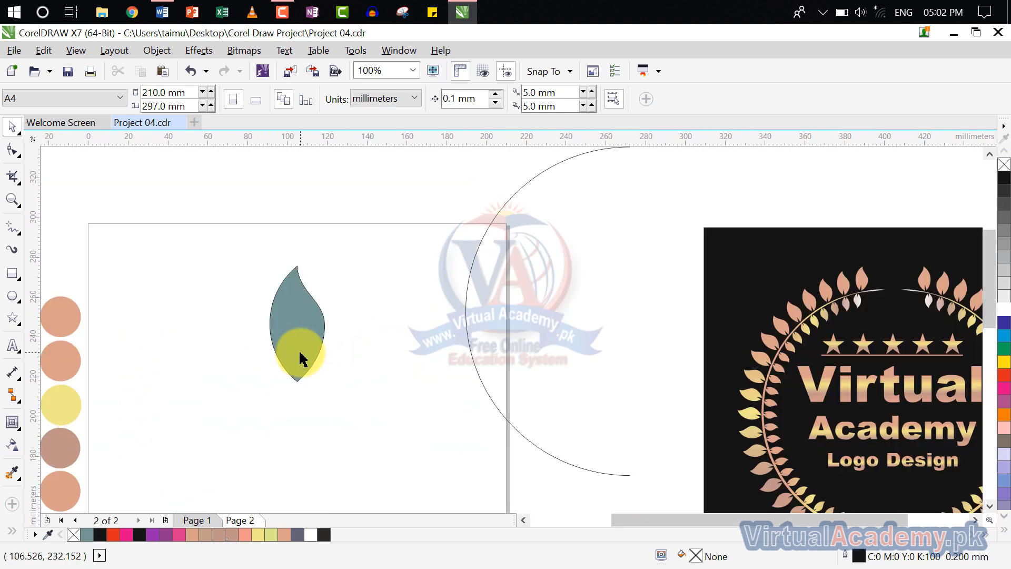
pyautogui.scroll(1, 301, 358)
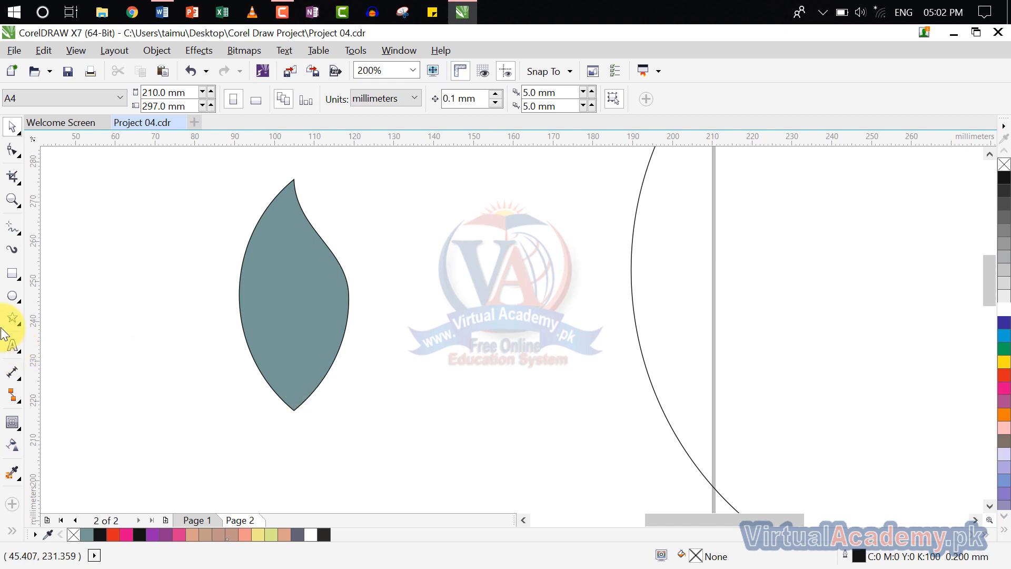
pyautogui.click(15, 237)
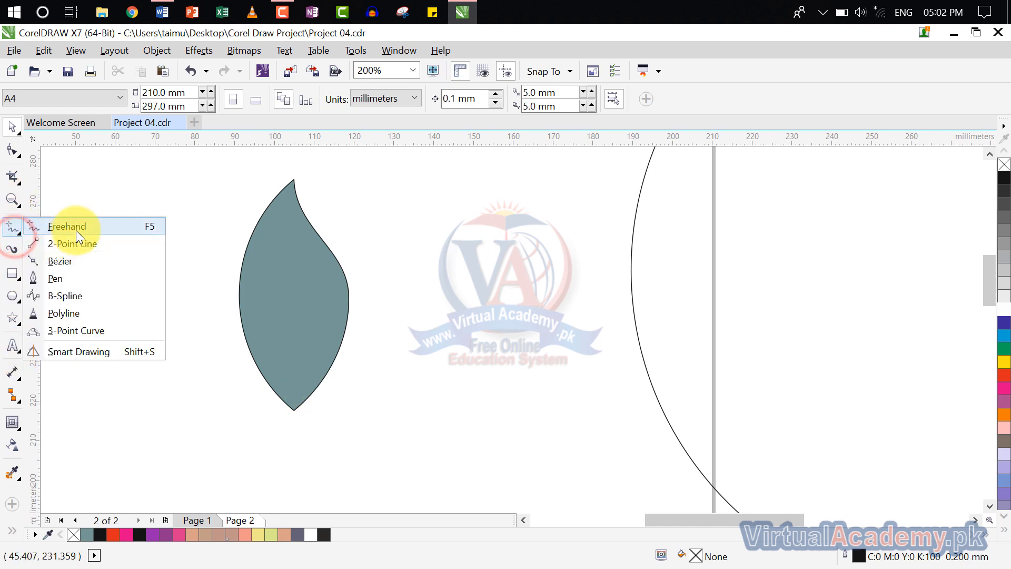
pyautogui.click(90, 226)
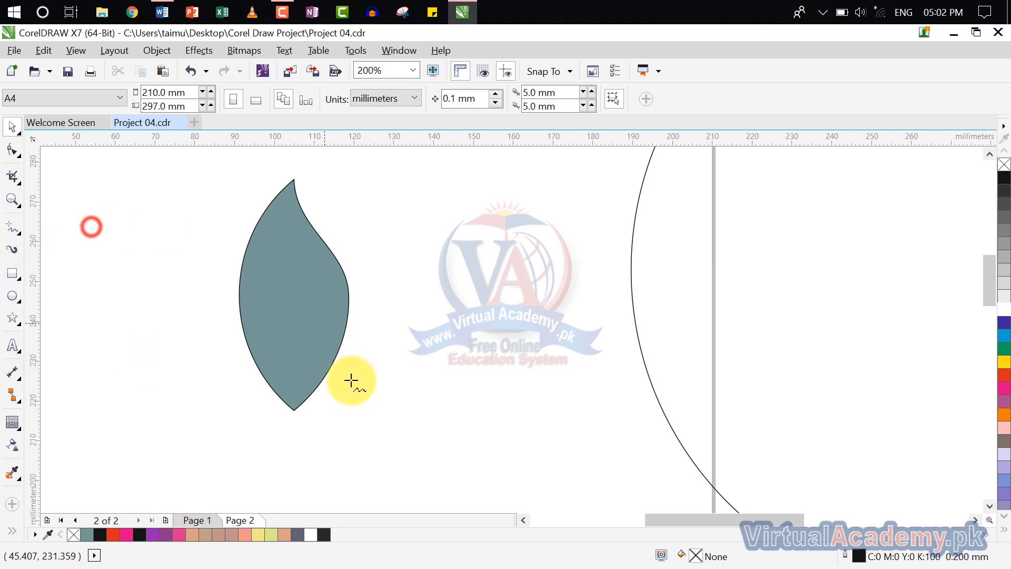
pyautogui.scroll(2, 291, 394)
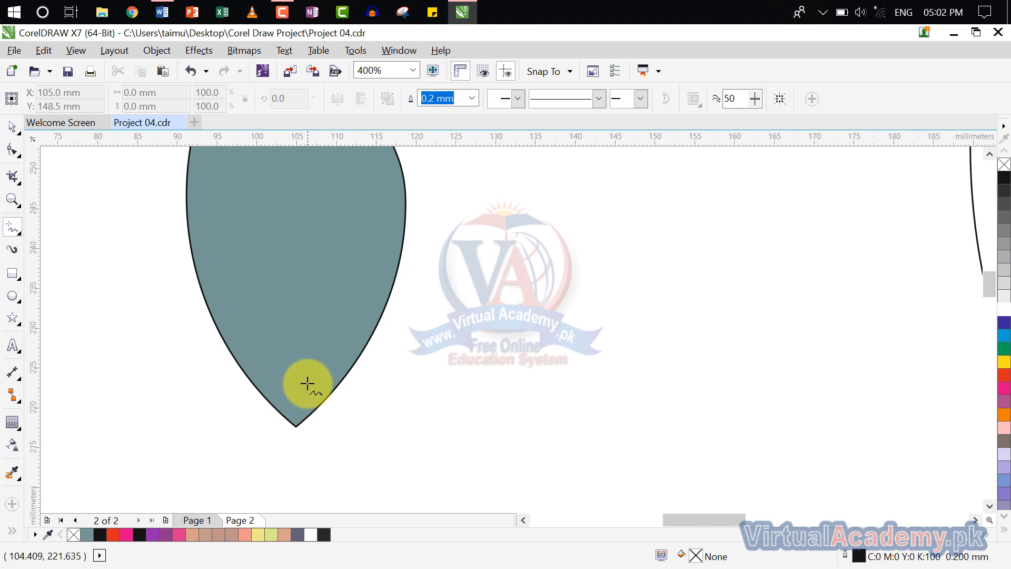
pyautogui.click(296, 349)
pyautogui.click(337, 487)
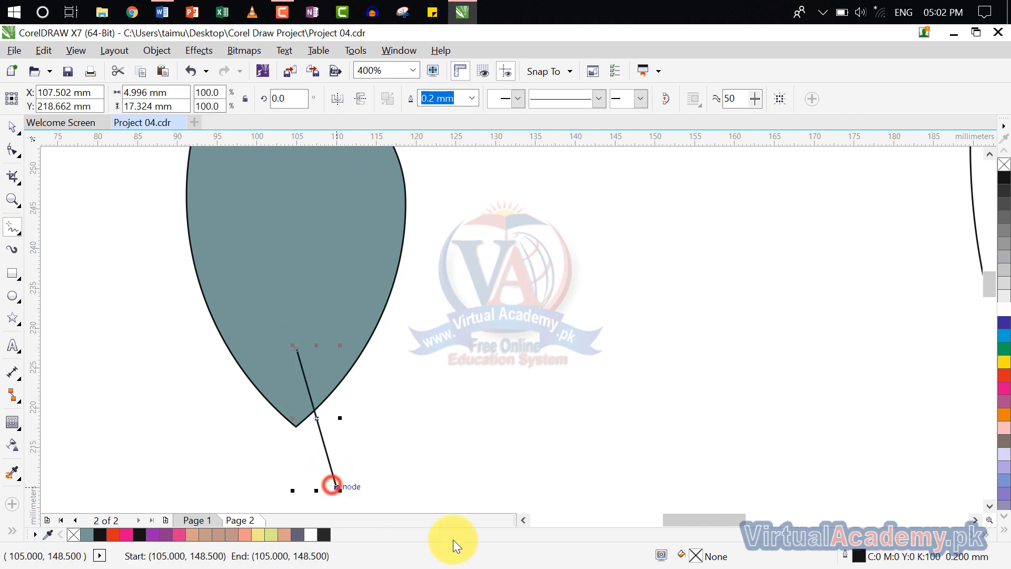
# - Convert the straight line at the leaf's base to an editable curve with the Shape tool
pyautogui.moveTo(364, 409); pyautogui.dragTo(356, 394)
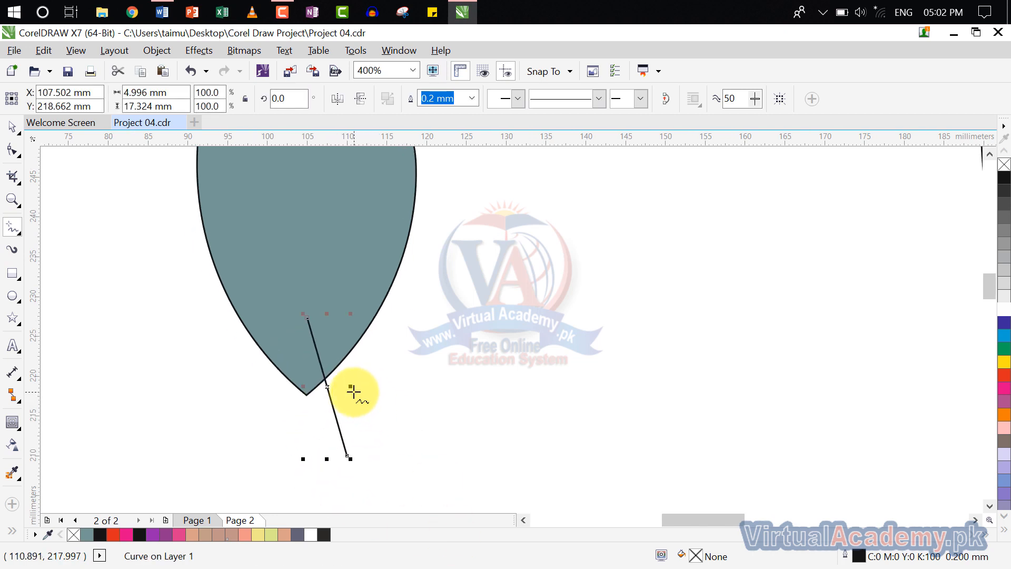
pyautogui.scroll(2, 352, 391)
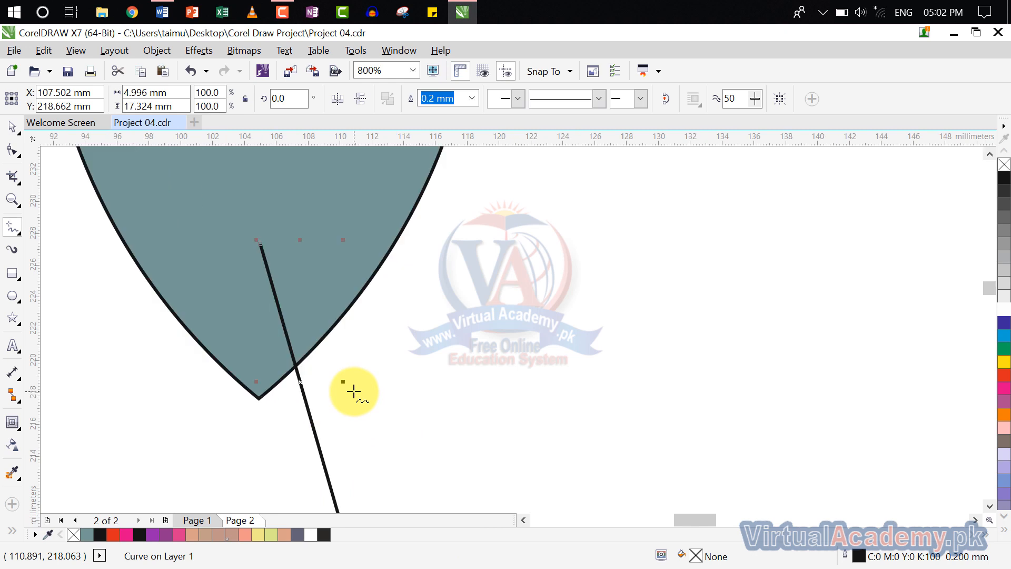
pyautogui.click(13, 154)
pyautogui.click(48, 153)
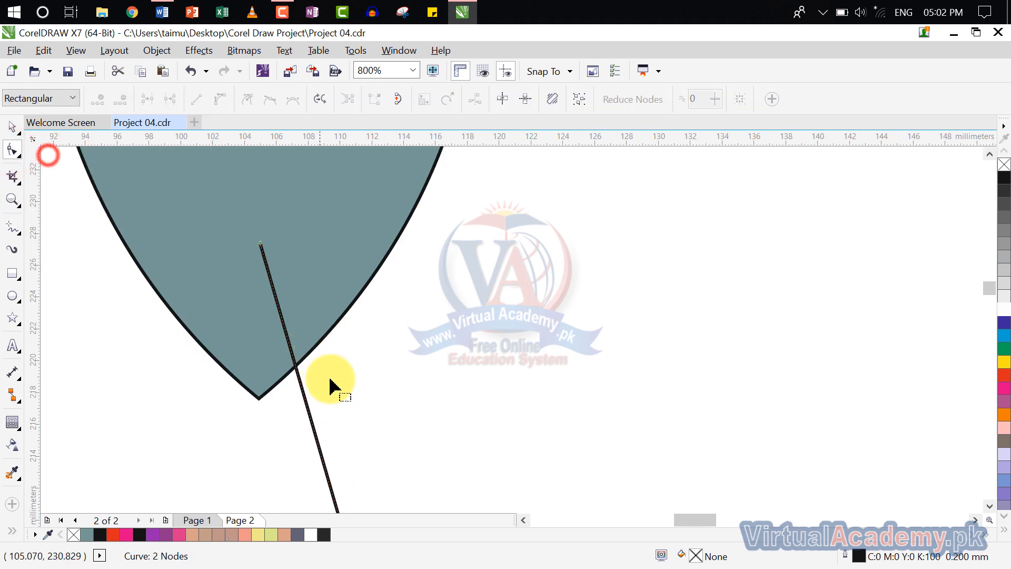
pyautogui.rightClick(311, 416)
pyautogui.click(374, 207)
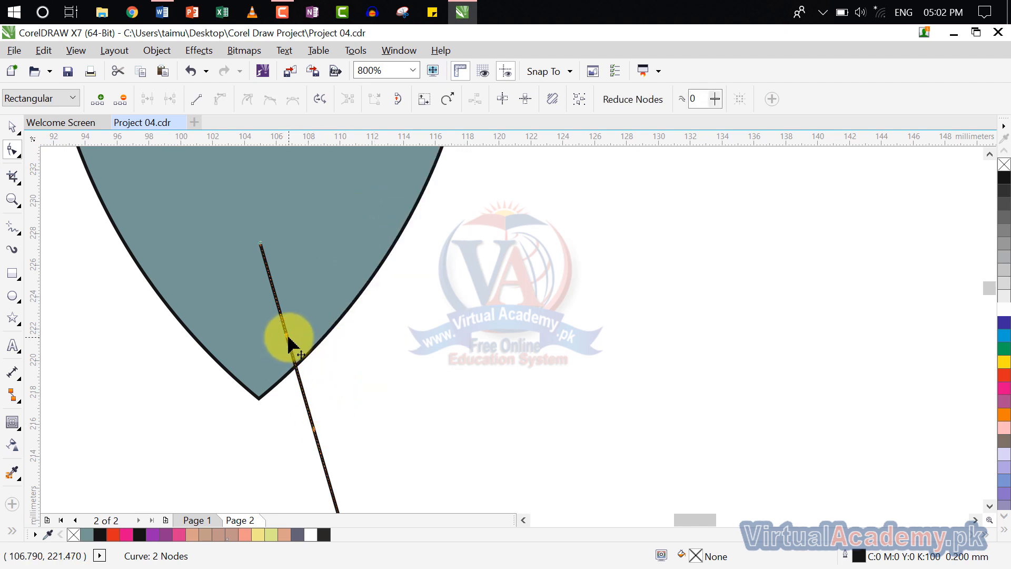
# - Bend the line crossing the leaf's base into an S-curve by dragging out the curve handles of its two end nodes
pyautogui.moveTo(288, 342); pyautogui.dragTo(258, 341)
pyautogui.scroll(-6, 451, 356)
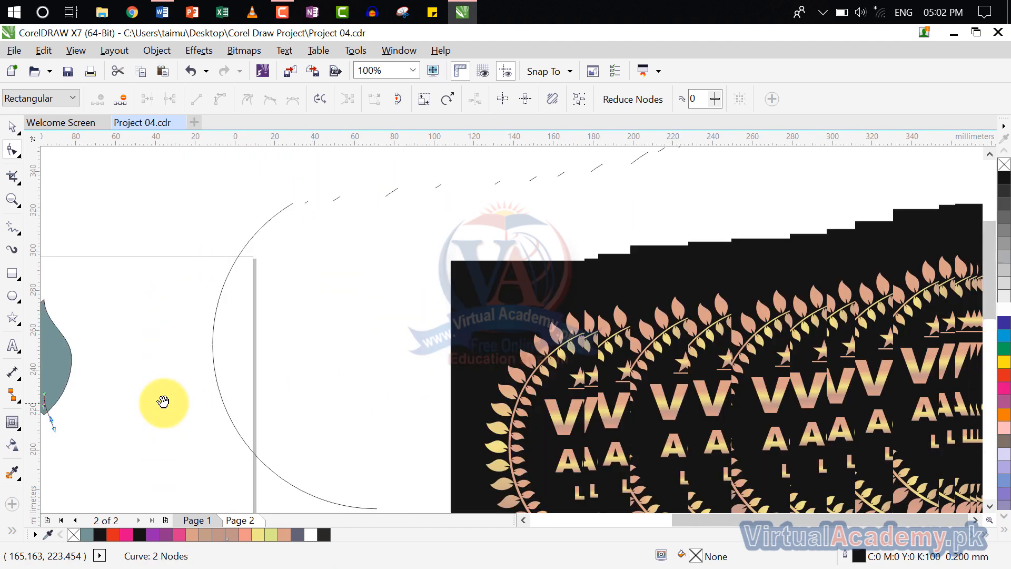
pyautogui.scroll(6, 509, 372)
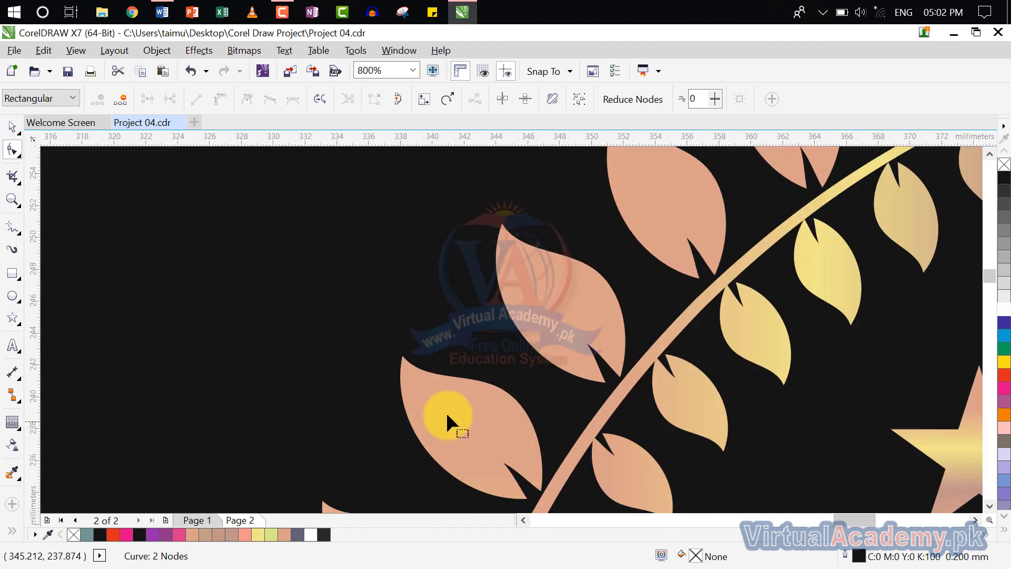
pyautogui.scroll(-4, 445, 418)
pyautogui.scroll(-8, 553, 306)
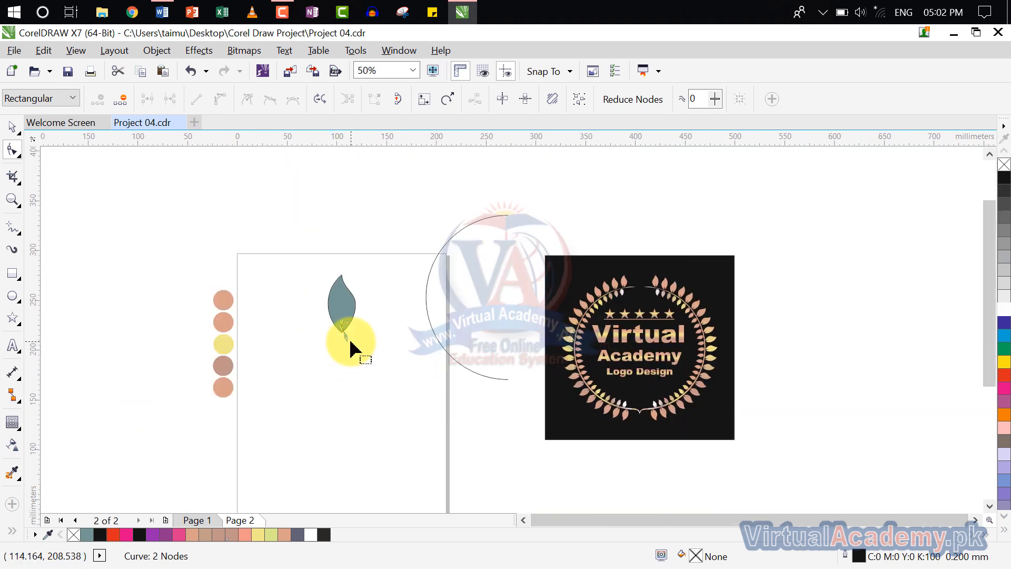
pyautogui.scroll(4, 337, 337)
pyautogui.scroll(3, 320, 319)
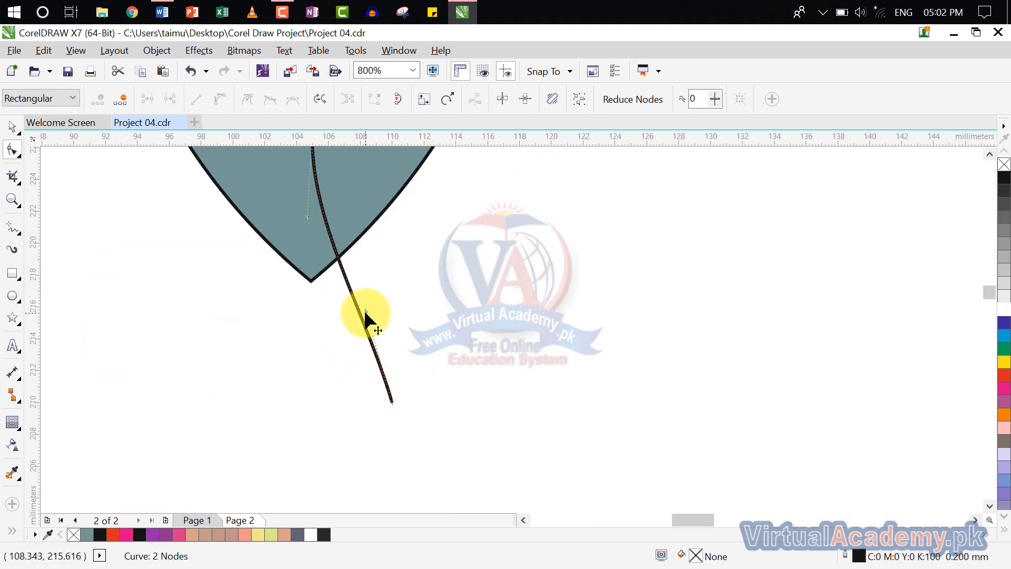
pyautogui.moveTo(367, 315); pyautogui.dragTo(401, 301)
pyautogui.moveTo(307, 217); pyautogui.dragTo(277, 219)
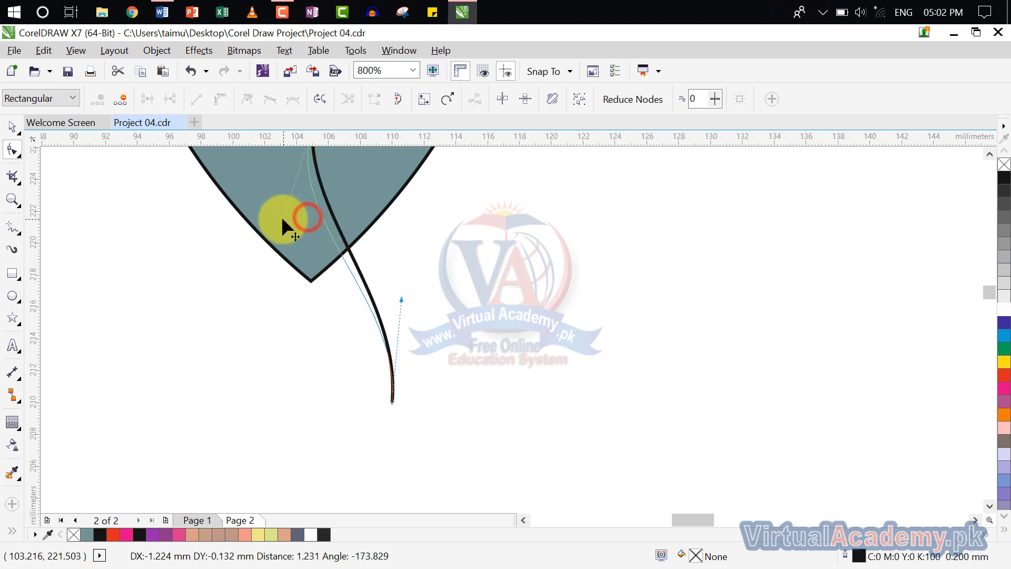
pyautogui.click(436, 238)
pyautogui.click(14, 128)
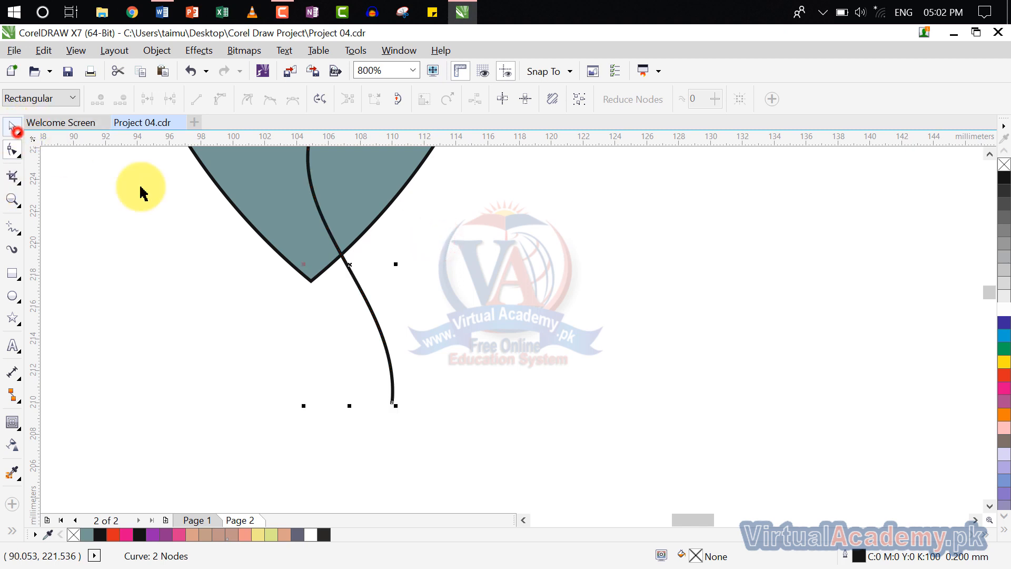
pyautogui.click(532, 350)
# - Rotate the S-curve at the leaf's base clockwise to an angle of about 353.6°
pyautogui.scroll(4, 437, 463)
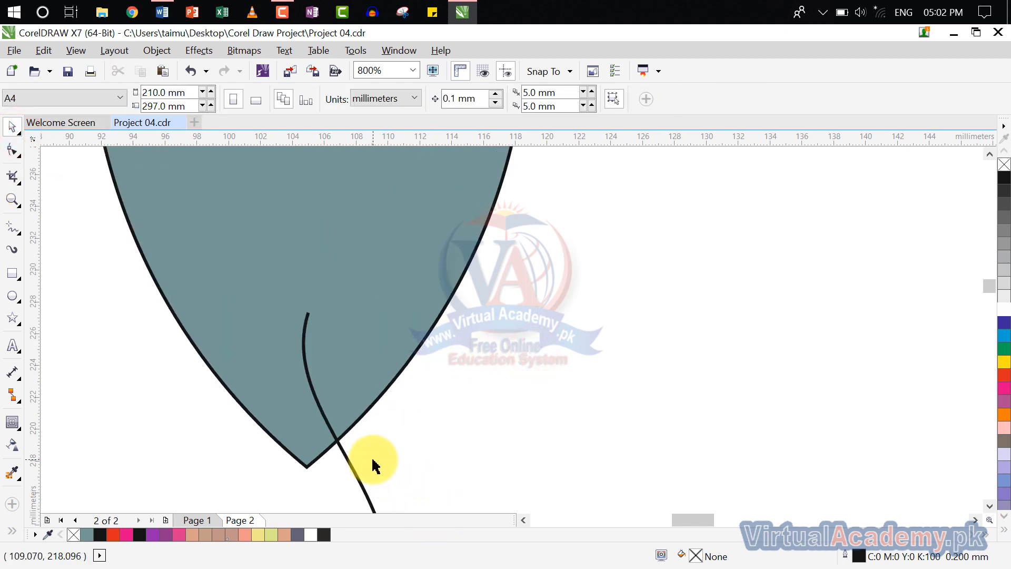
pyautogui.scroll(-2, 373, 466)
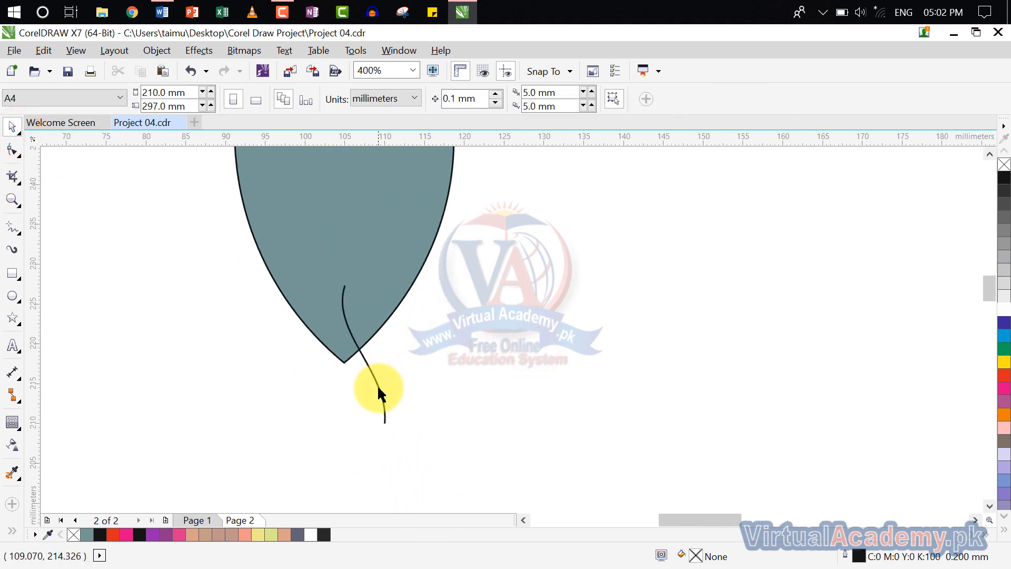
pyautogui.click(378, 393)
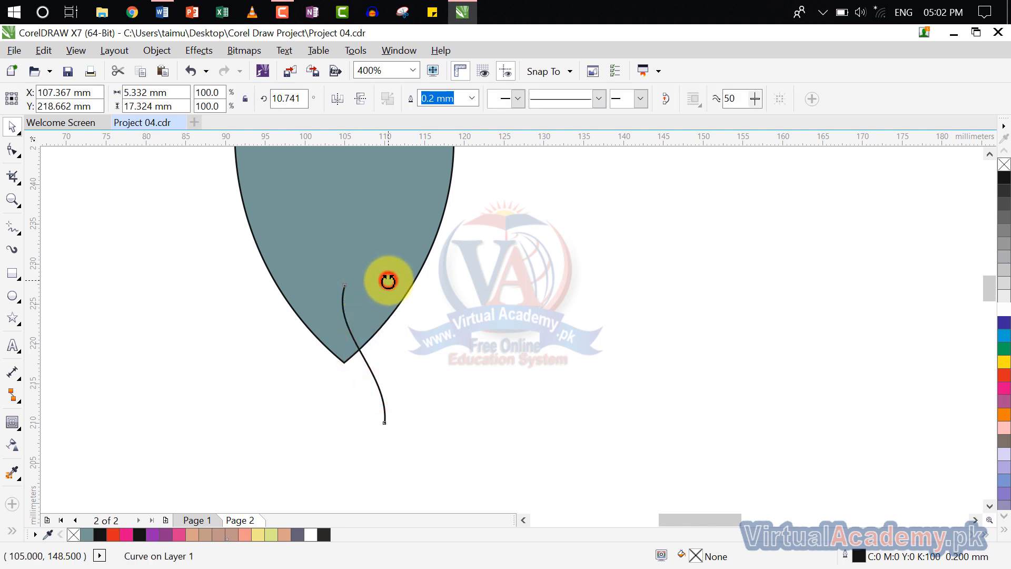
pyautogui.moveTo(388, 281); pyautogui.dragTo(406, 338)
pyautogui.click(390, 370)
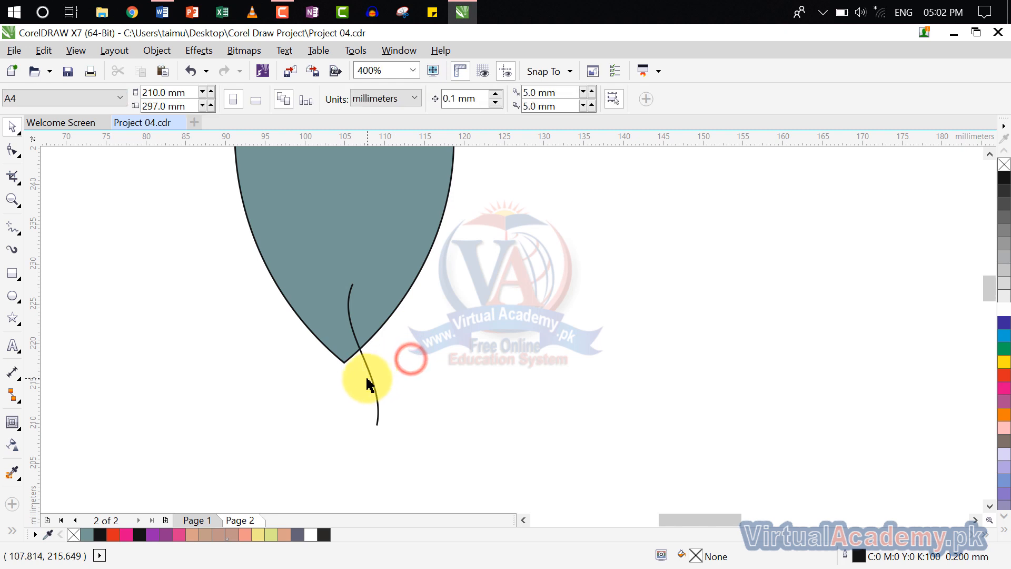
# - Duplicate the S-curve to the left and rotate the copy clockwise so both curves cross inside the leaf above its base
pyautogui.scroll(1, 371, 379)
pyautogui.moveTo(367, 375)
pyautogui.mouseDown()
pyautogui.moveTo(339, 368)
pyautogui.moveTo(355, 370)
pyautogui.mouseUp()
pyautogui.click(361, 366)
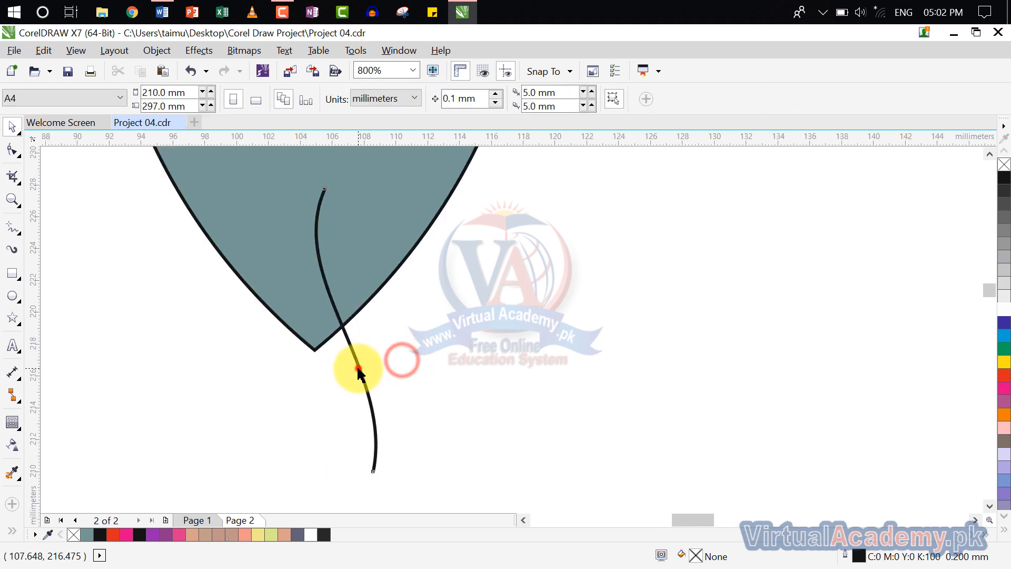
pyautogui.click(358, 371)
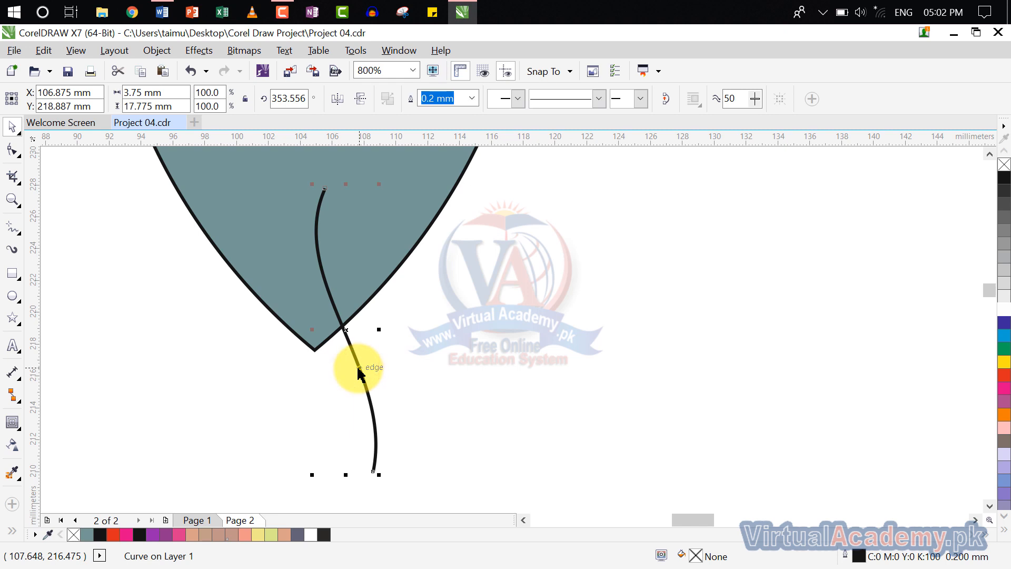
pyautogui.moveTo(358, 371); pyautogui.dragTo(303, 364)
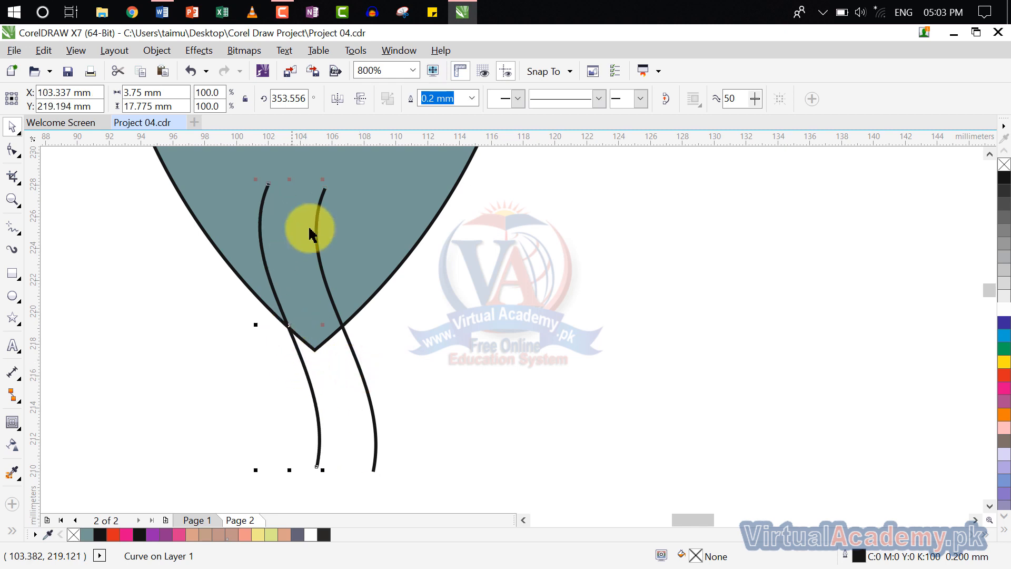
pyautogui.click(289, 325)
pyautogui.moveTo(255, 178); pyautogui.dragTo(327, 193)
pyautogui.click(476, 268)
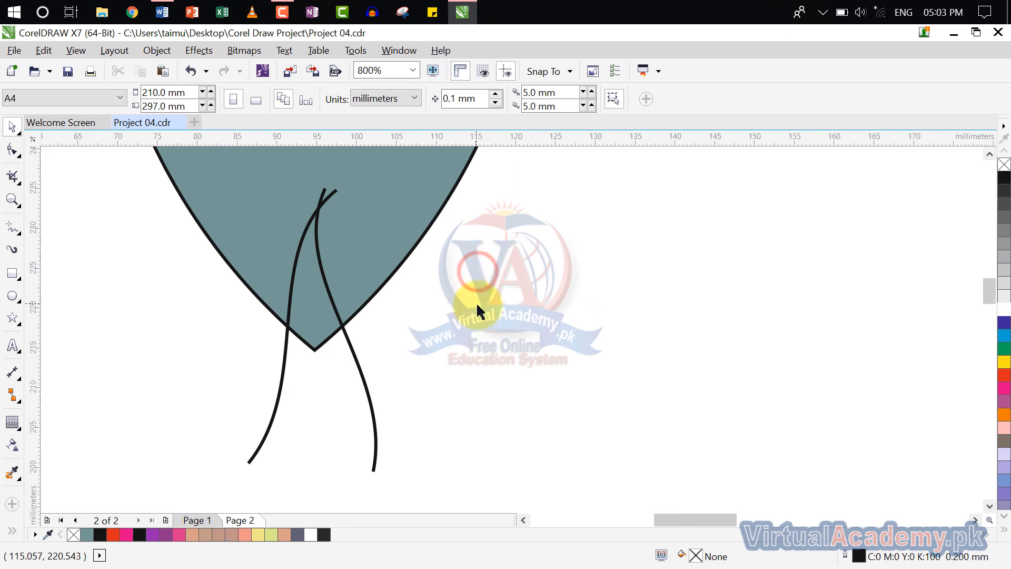
# - Use Smart Fill with a 0.2 mm black outline to create a leaf shape excluding the notch between the two curves
pyautogui.scroll(-1, 459, 404)
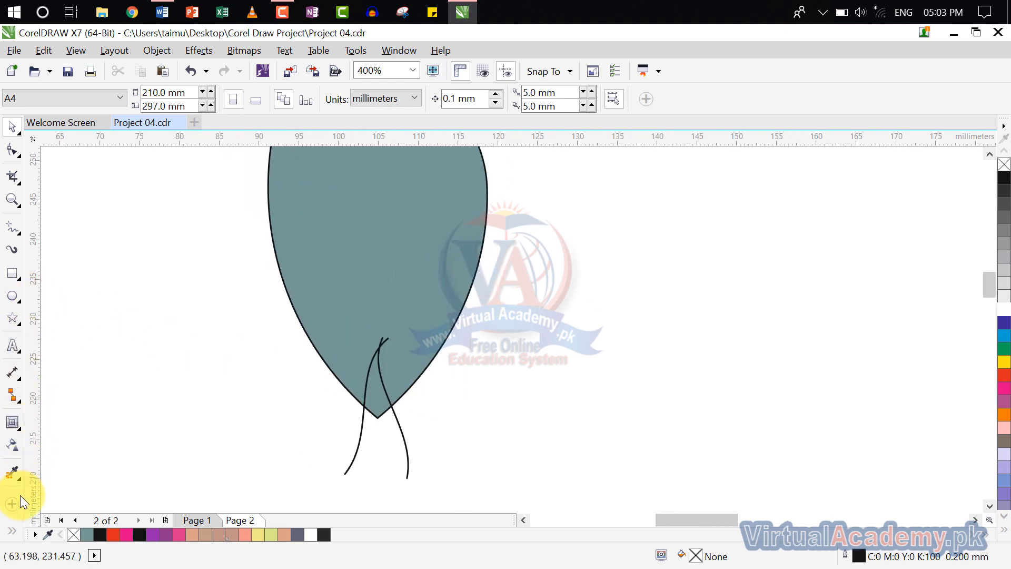
pyautogui.click(14, 529)
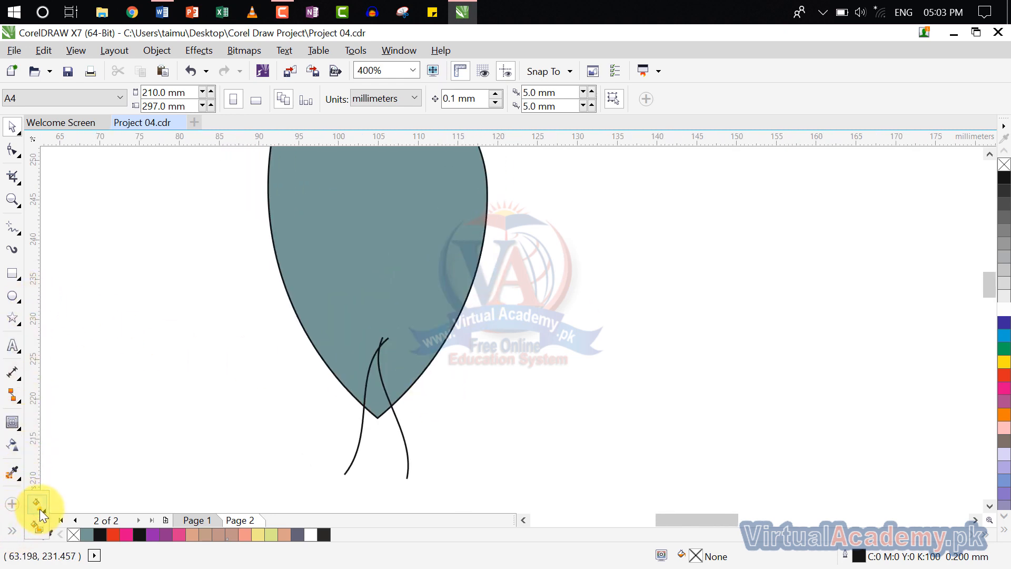
pyautogui.click(37, 527)
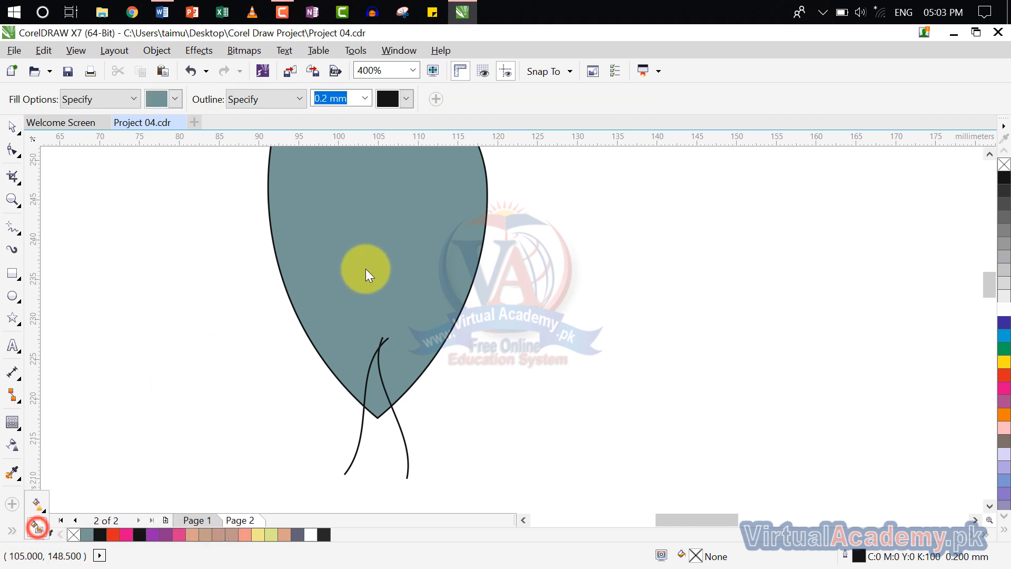
pyautogui.click(352, 257)
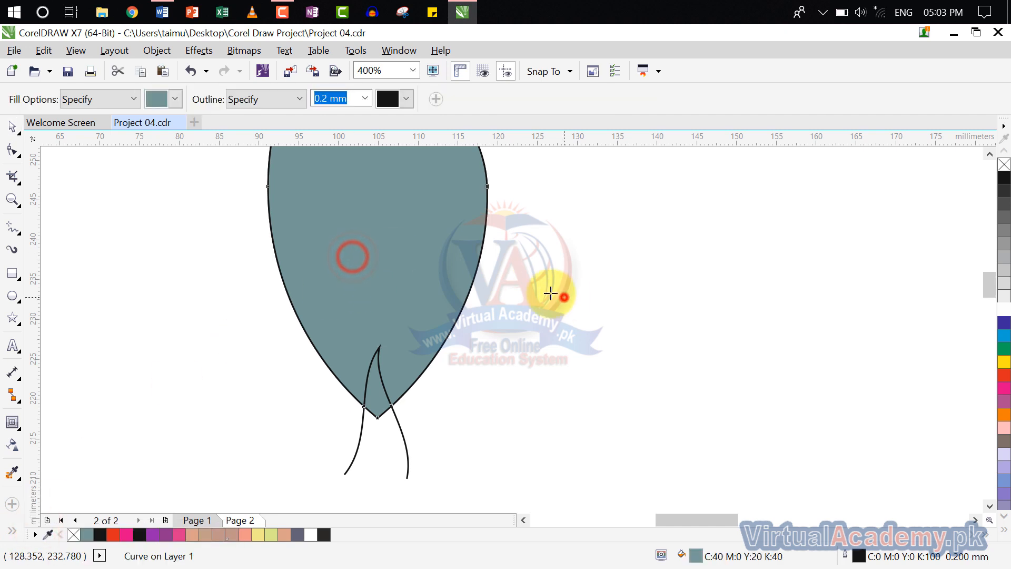
# - Separate the overlapping leaf shapes, moving the extra full leaf to the right and the notched leaf to the left
pyautogui.click(12, 127)
pyautogui.moveTo(341, 259); pyautogui.dragTo(712, 306)
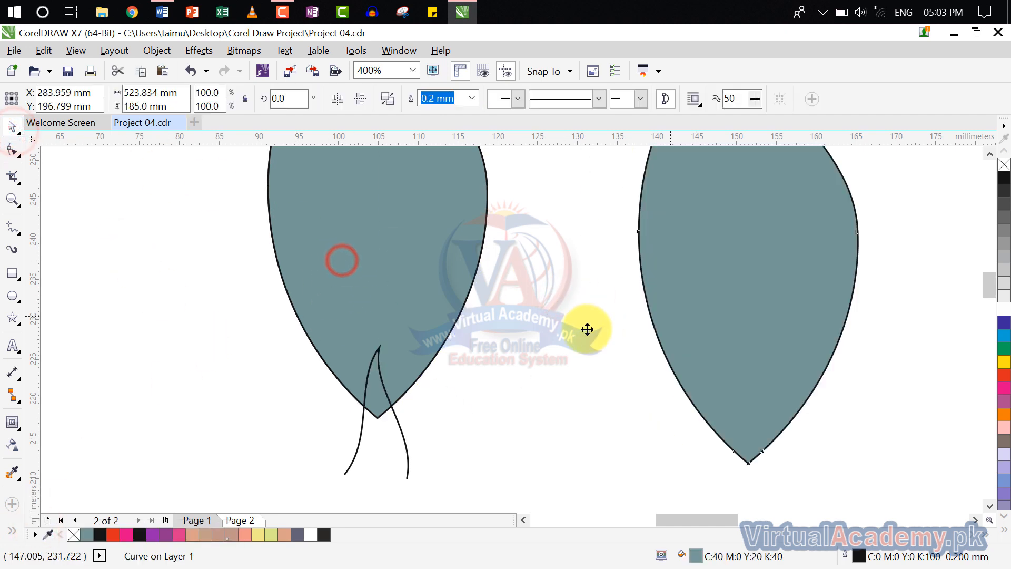
pyautogui.click(578, 331)
pyautogui.moveTo(379, 287); pyautogui.dragTo(168, 276)
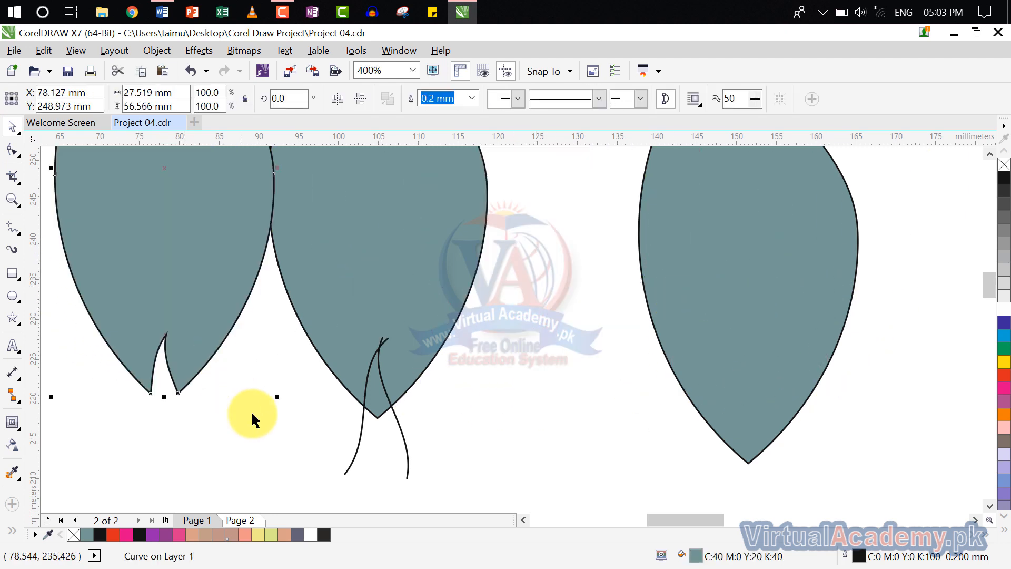
# - Delete the original leaf, the two notch curves and the extra full leaf, leaving only the notched leaf
pyautogui.click(253, 418)
pyautogui.click(368, 308)
pyautogui.press('Delete')
pyautogui.click(378, 375)
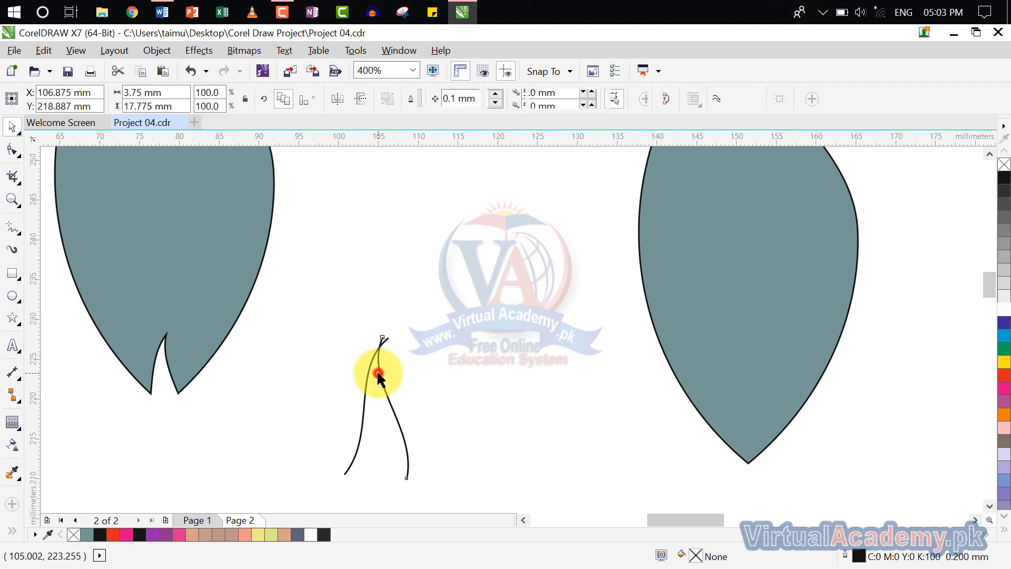
pyautogui.click(406, 316)
pyautogui.moveTo(409, 316); pyautogui.dragTo(334, 504)
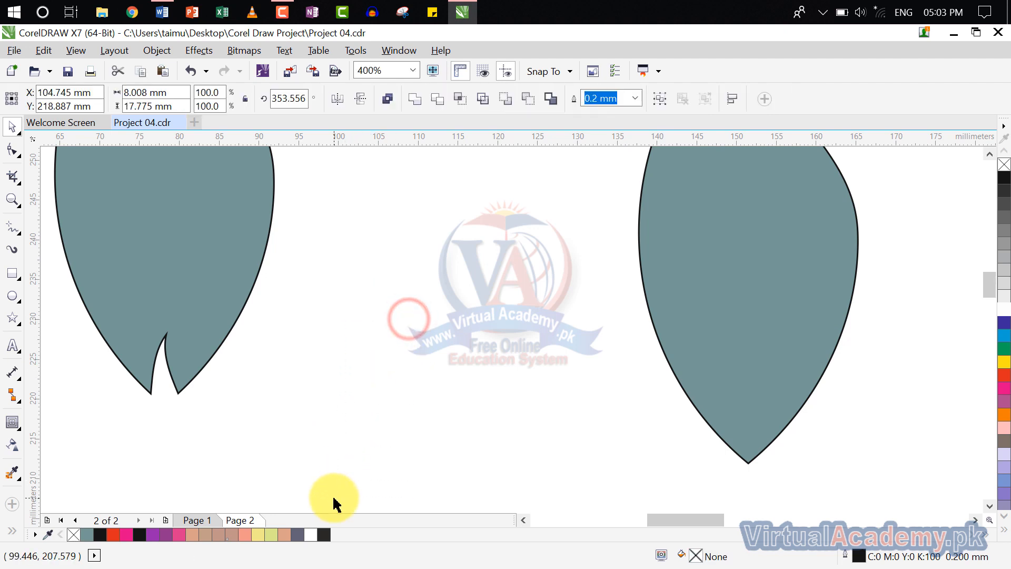
pyautogui.click(718, 350)
pyautogui.press('Delete')
pyautogui.scroll(-2, 413, 409)
# - Fill the notched leaf with red (C:0 M:100 Y:100 K:0)
pyautogui.click(374, 378)
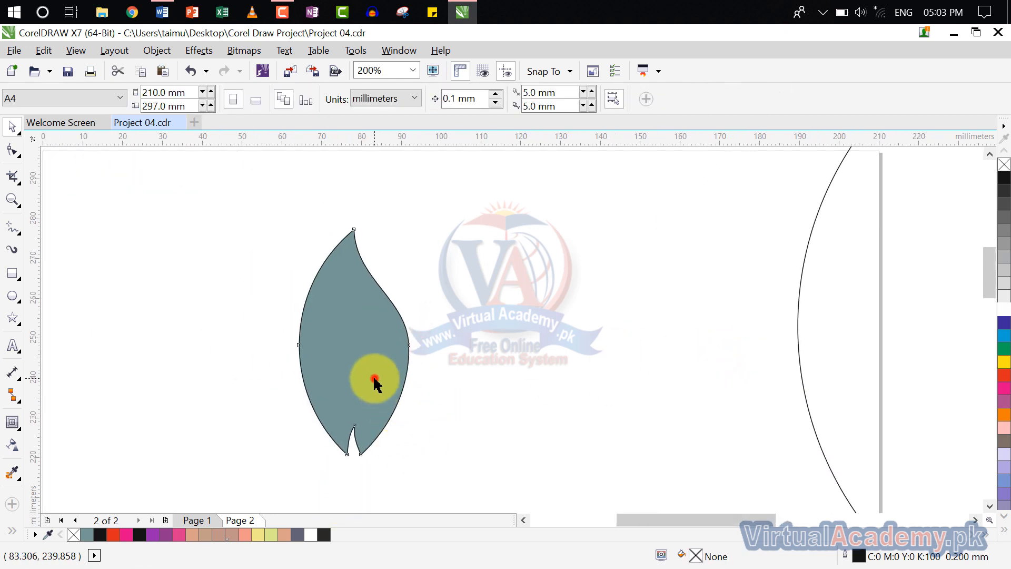
pyautogui.scroll(-2, 558, 377)
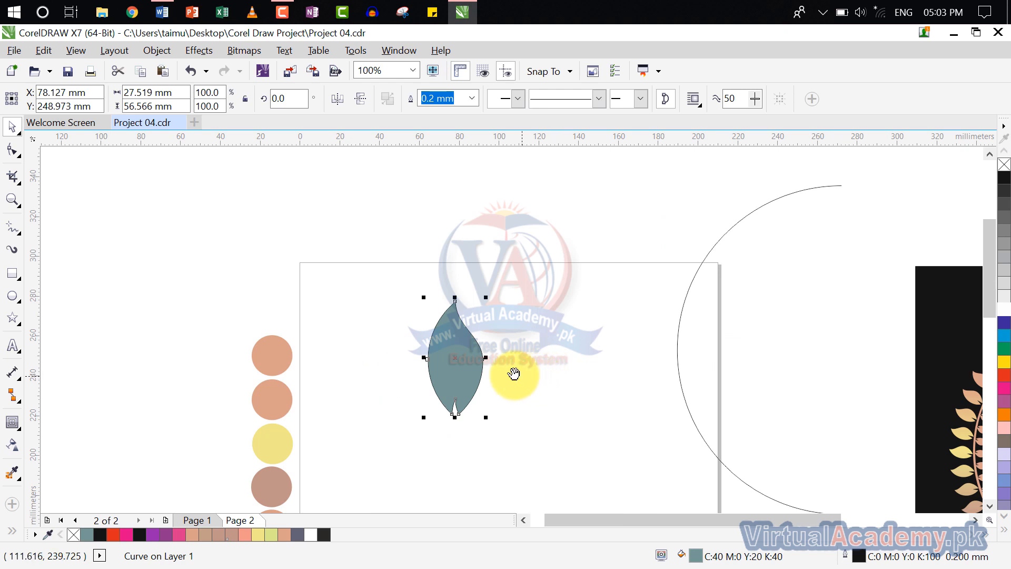
pyautogui.moveTo(514, 373); pyautogui.dragTo(388, 334)
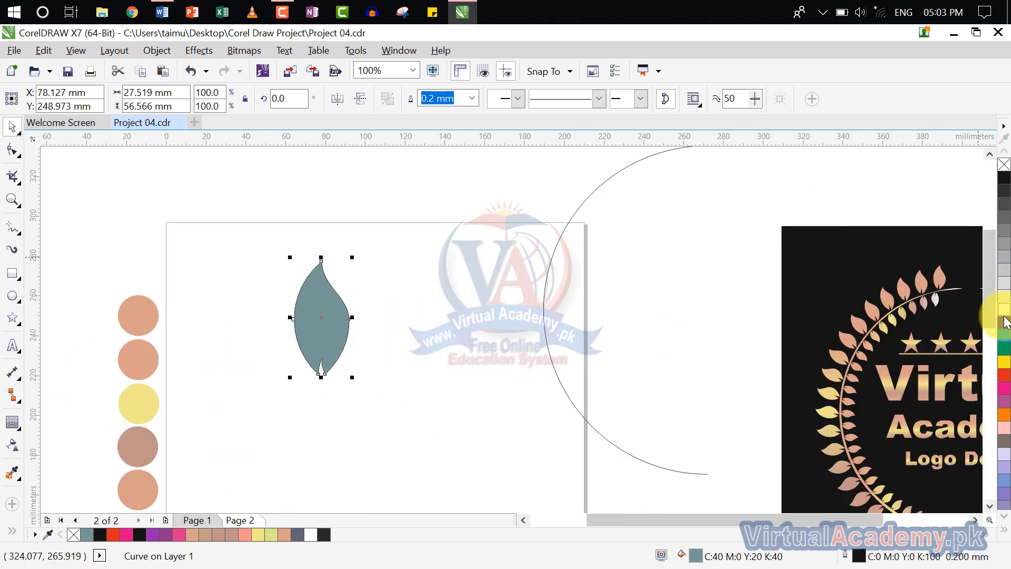
pyautogui.click(1004, 375)
pyautogui.click(436, 361)
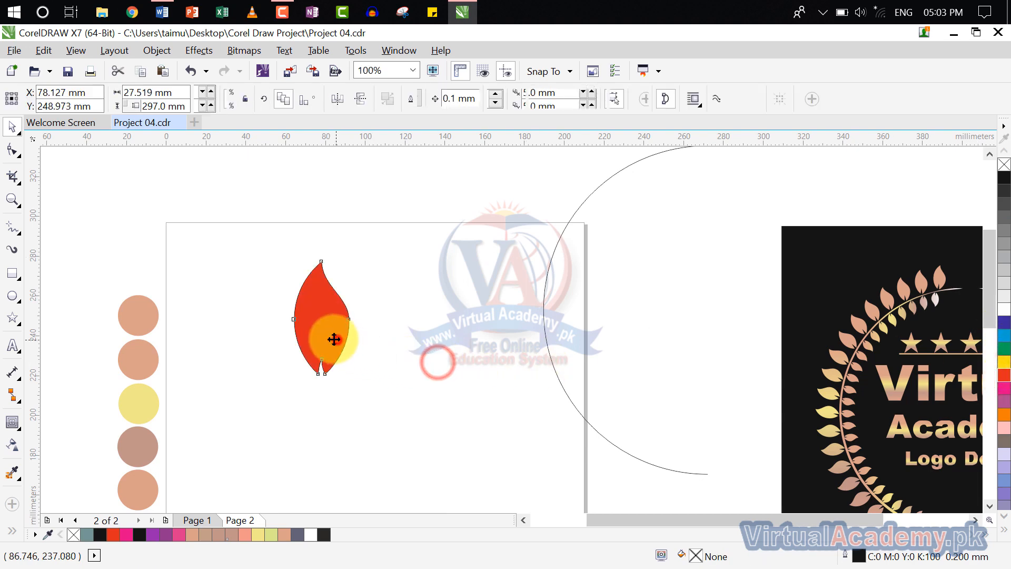
# - Scale the red leaf down proportionally to 31.8%, about 9 mm wide and 18 mm tall
pyautogui.click(334, 339)
pyautogui.moveTo(320, 320); pyautogui.dragTo(542, 417)
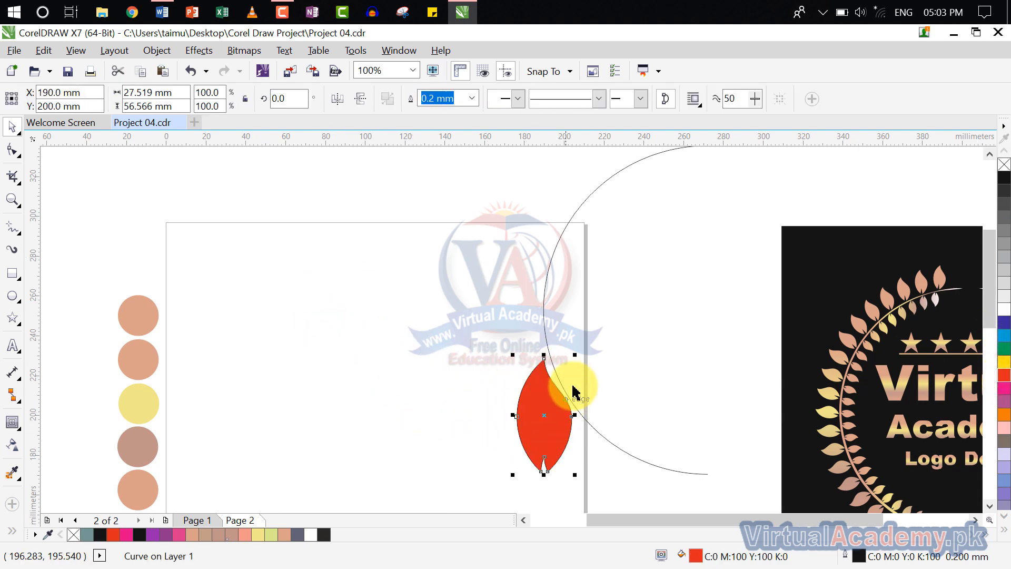
pyautogui.moveTo(575, 356); pyautogui.dragTo(301, 296)
# - Move the half-circle arc fully onto the page and place the small leaf just below the arc's lower end
pyautogui.click(543, 329)
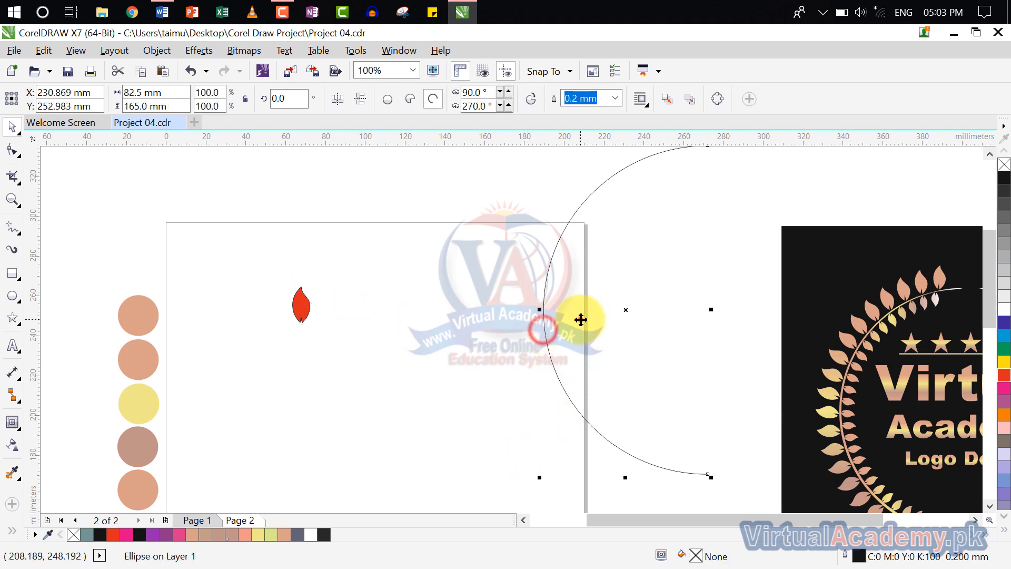
pyautogui.moveTo(580, 318); pyautogui.dragTo(350, 391)
pyautogui.click(426, 376)
pyautogui.click(303, 308)
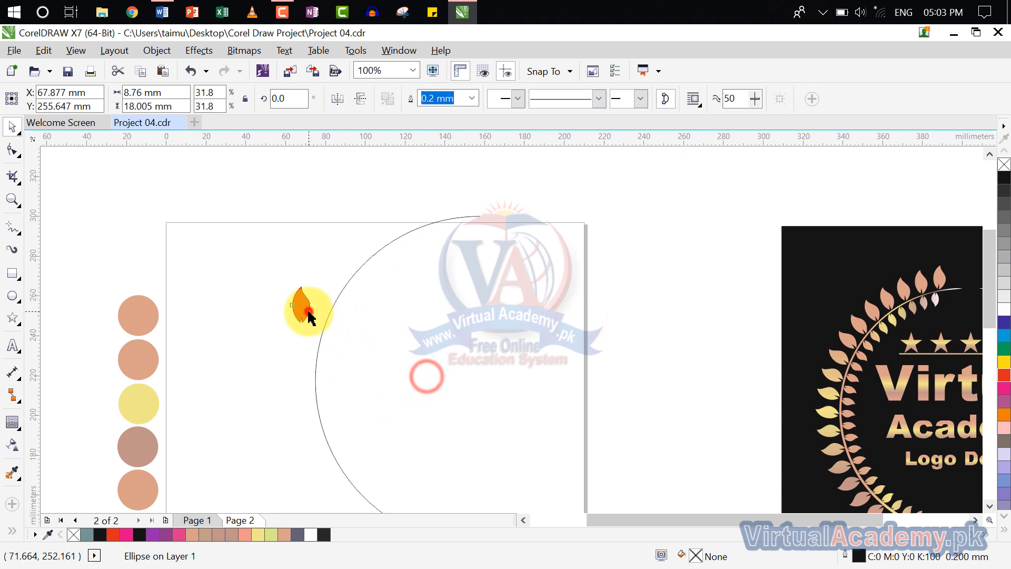
pyautogui.scroll(-3, 379, 354)
pyautogui.hscroll(-2, 379, 355)
pyautogui.moveTo(348, 220); pyautogui.dragTo(459, 479)
pyautogui.scroll(3, 485, 471)
pyautogui.scroll(1, 450, 452)
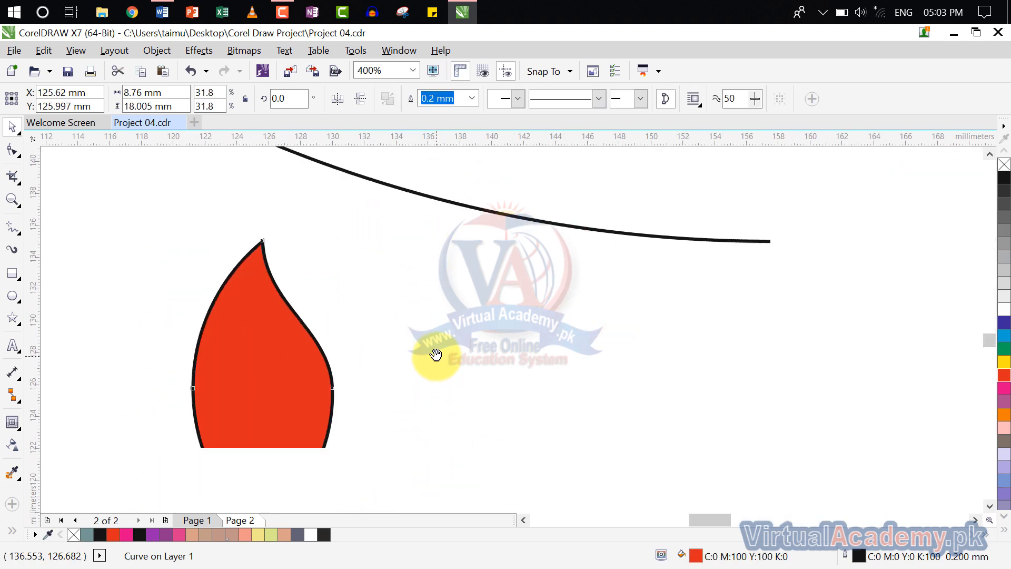
# - Remove the red leaf's outline and move the leaf about 8 mm to the right, under the arc
pyautogui.click(300, 361)
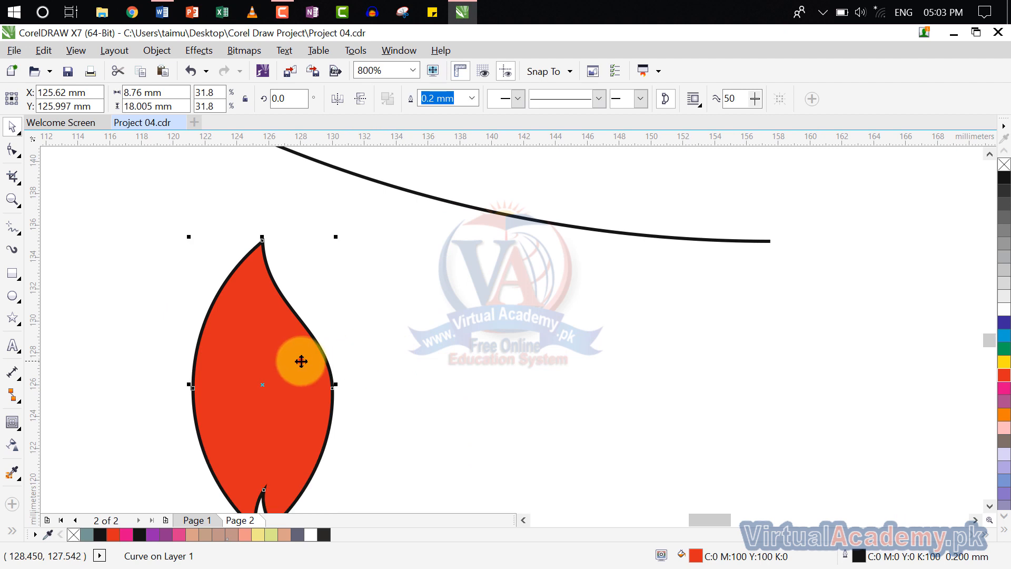
pyautogui.rightClick(1003, 168)
pyautogui.moveTo(361, 368); pyautogui.dragTo(585, 337)
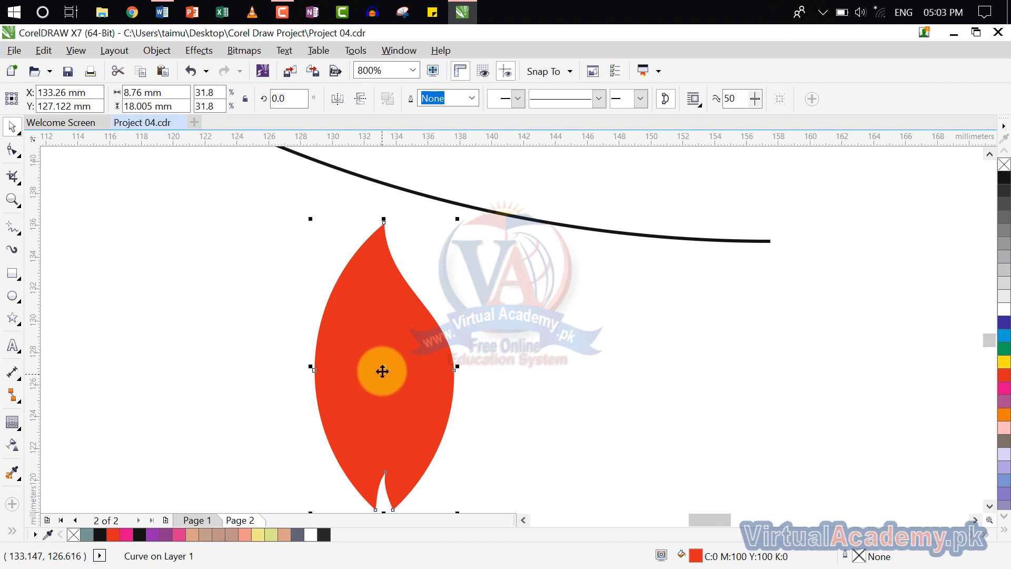
# - Rotate the leaf to about 147° so its notched base points up, and move it closer to the arc's lower end
pyautogui.click(384, 366)
pyautogui.moveTo(460, 511); pyautogui.dragTo(404, 234)
pyautogui.click(584, 308)
pyautogui.moveTo(403, 334); pyautogui.dragTo(555, 332)
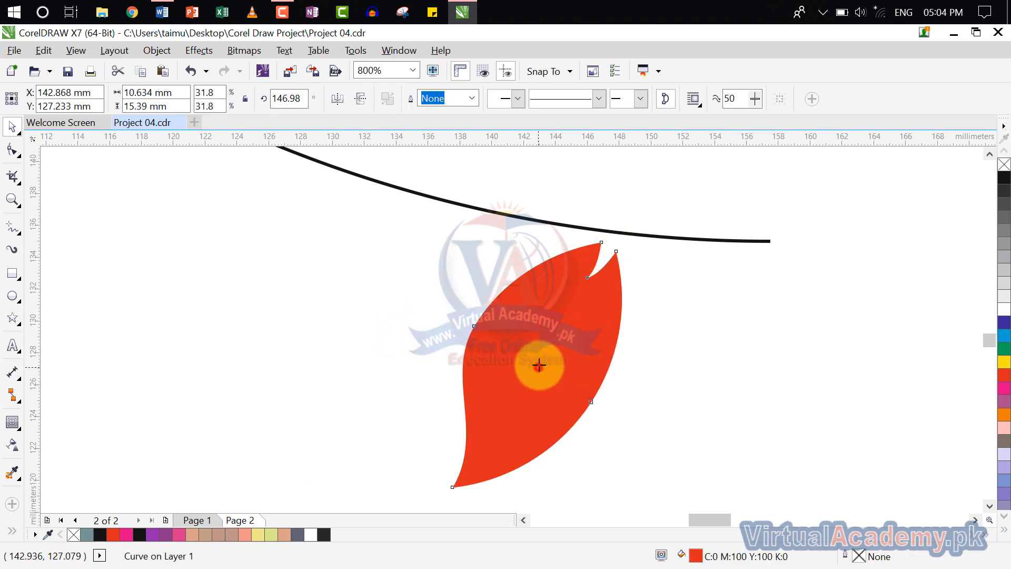
# - Fine-tune the leaf's rotation in two small adjustments so its notched base faces the arc near the lower end
pyautogui.click(539, 364)
pyautogui.moveTo(625, 239); pyautogui.dragTo(605, 226)
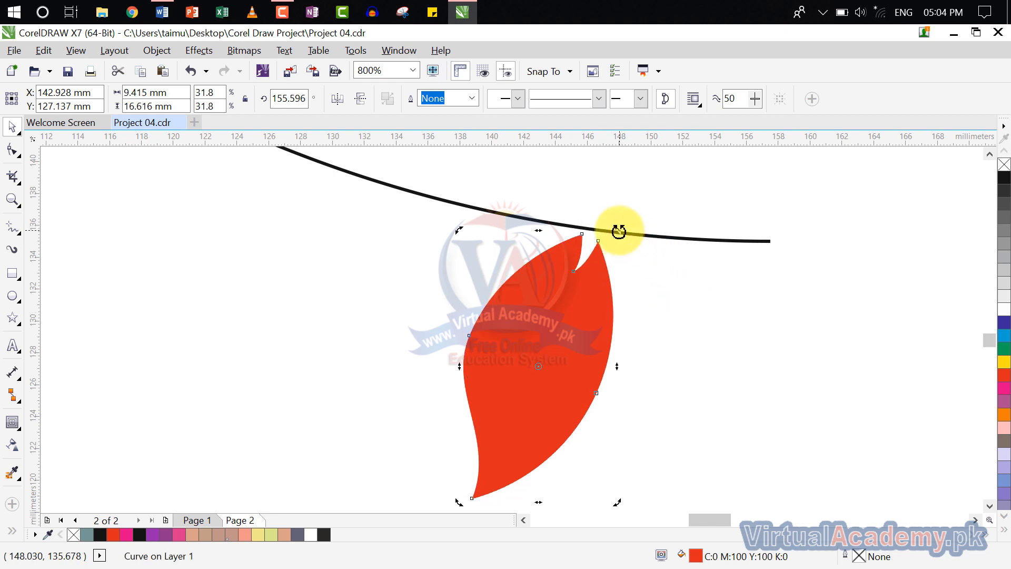
pyautogui.moveTo(619, 231); pyautogui.dragTo(634, 241)
pyautogui.click(693, 306)
pyautogui.scroll(-5, 693, 307)
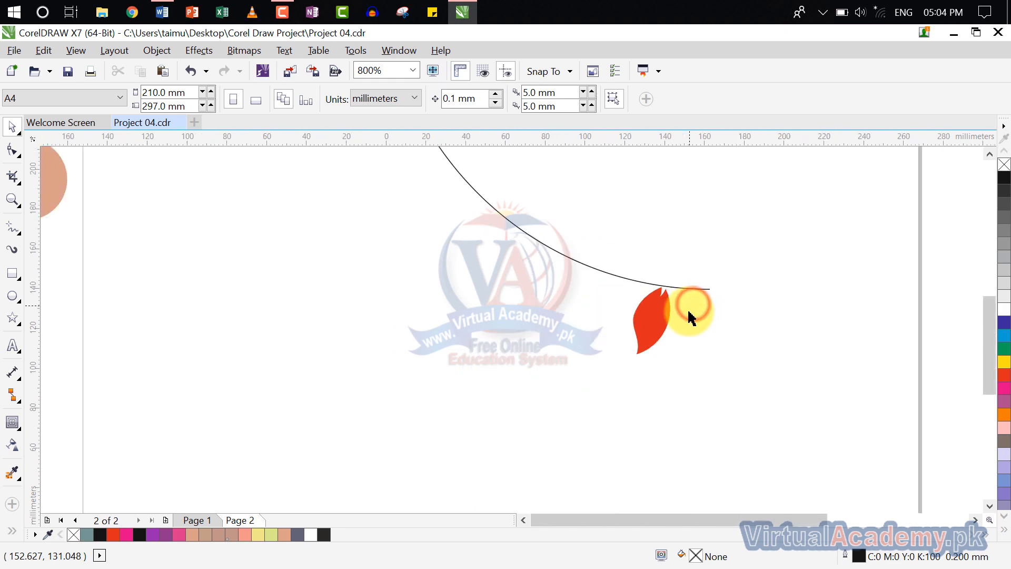
# - Nudge the red leaf slightly down and right so its notched base sits just below the arc
pyautogui.scroll(-4, 690, 320)
pyautogui.scroll(4, 575, 353)
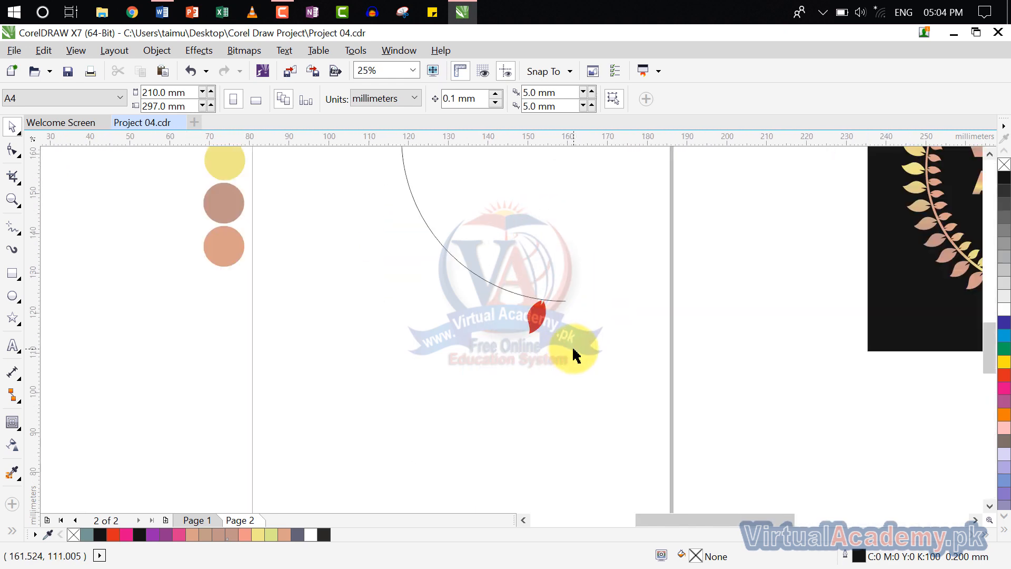
pyautogui.scroll(2, 576, 352)
pyautogui.click(564, 397)
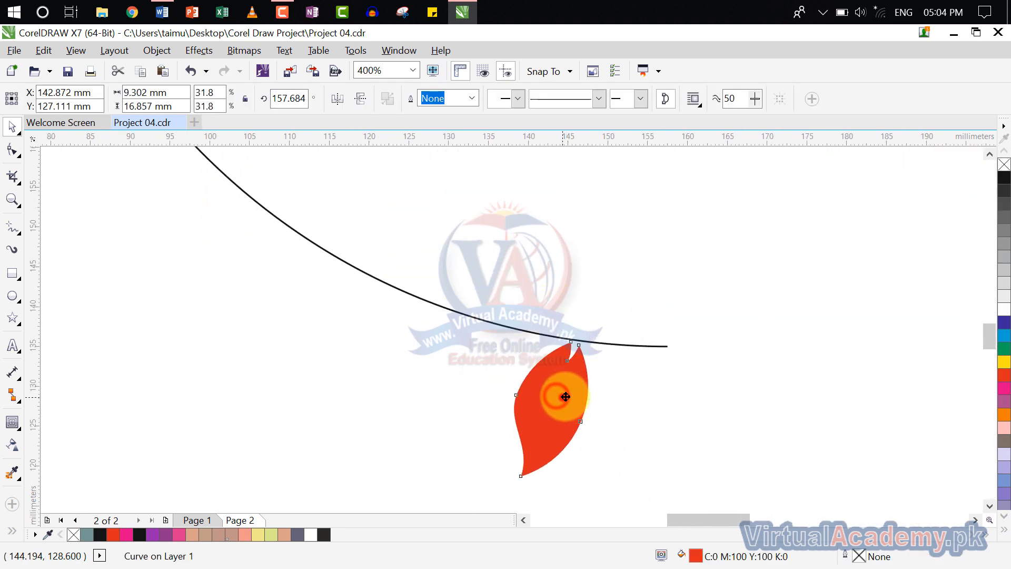
pyautogui.moveTo(565, 396)
pyautogui.mouseDown()
pyautogui.moveTo(609, 402)
pyautogui.moveTo(565, 400)
pyautogui.mouseUp()
pyautogui.click(612, 394)
pyautogui.click(579, 388)
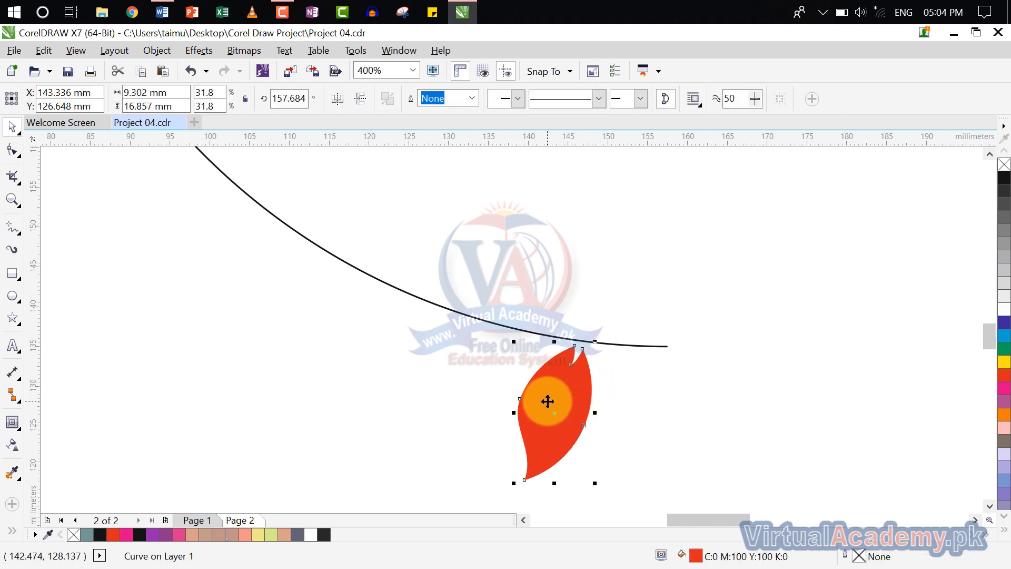
# - Place a vertical guideline at X 157.5 mm, through the open ends and centre of the half-circle arc
pyautogui.scroll(-4, 582, 372)
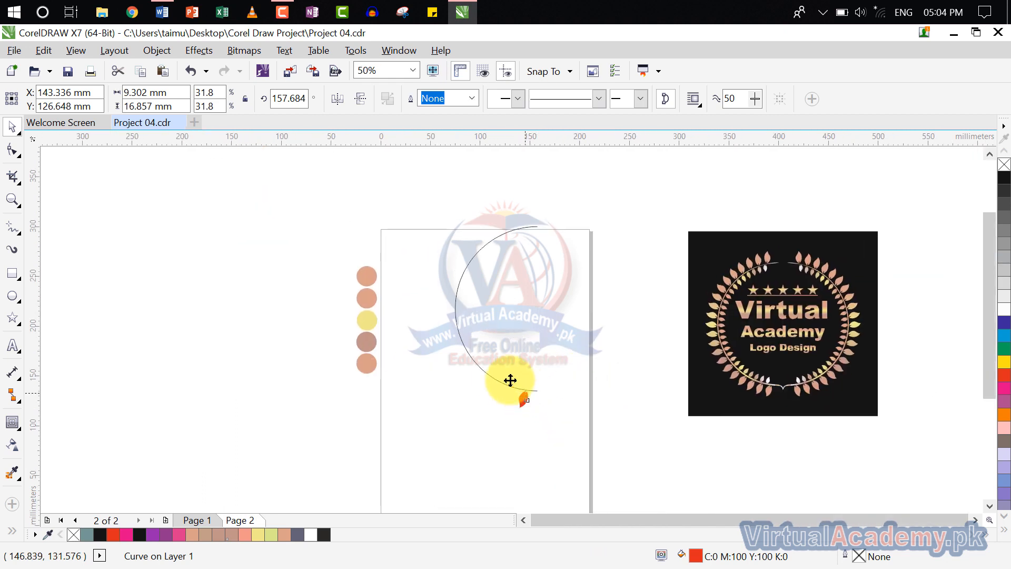
pyautogui.click(482, 369)
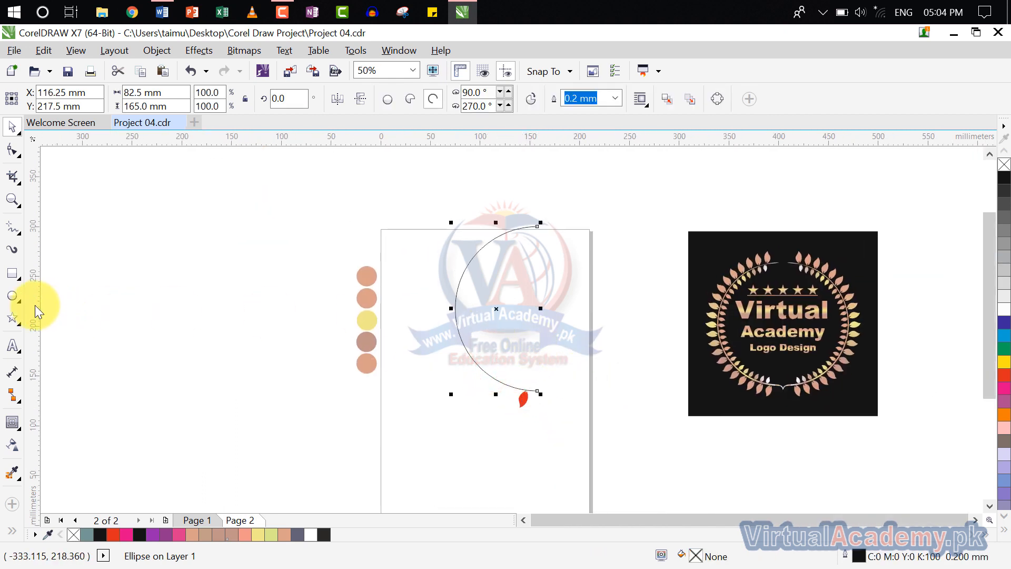
pyautogui.moveTo(35, 306); pyautogui.dragTo(482, 324)
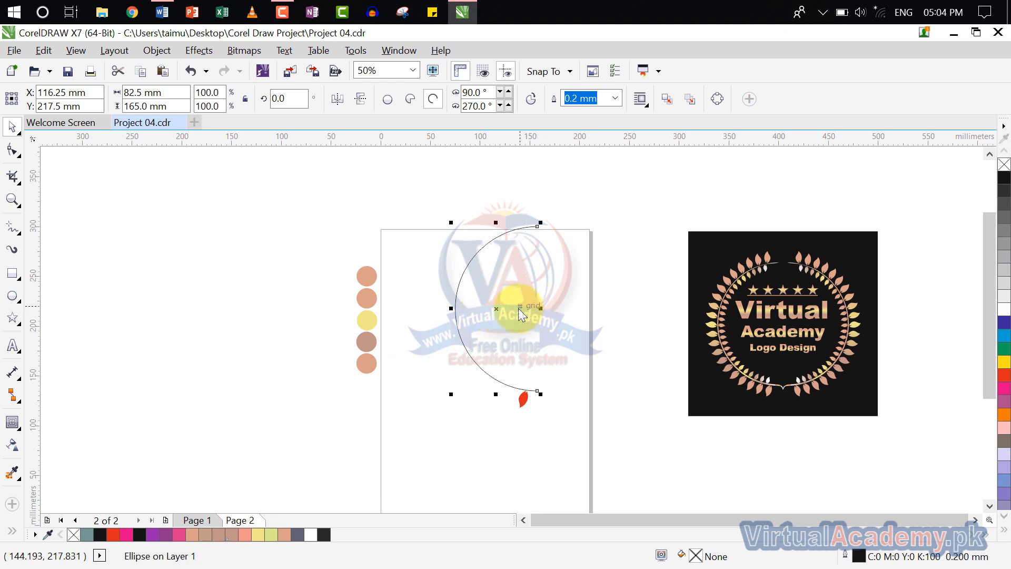
pyautogui.moveTo(519, 308); pyautogui.dragTo(540, 309)
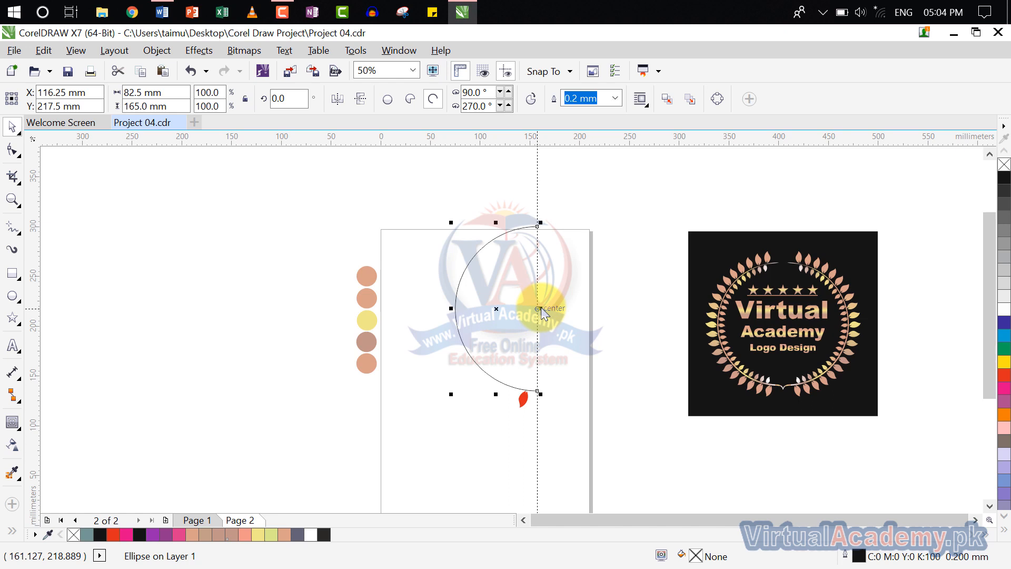
pyautogui.moveTo(542, 313); pyautogui.dragTo(545, 315)
pyautogui.scroll(1, 559, 322)
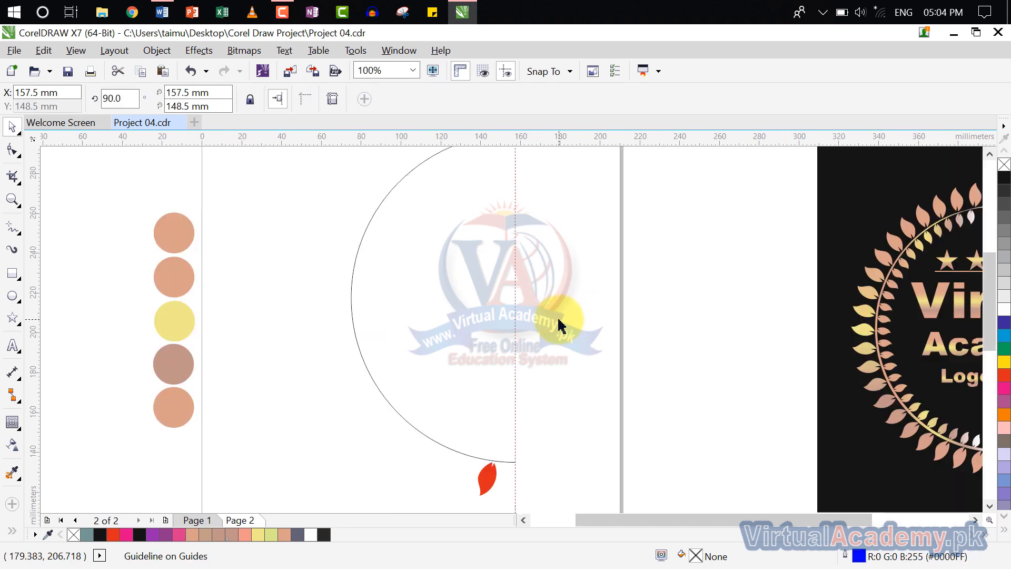
pyautogui.click(487, 482)
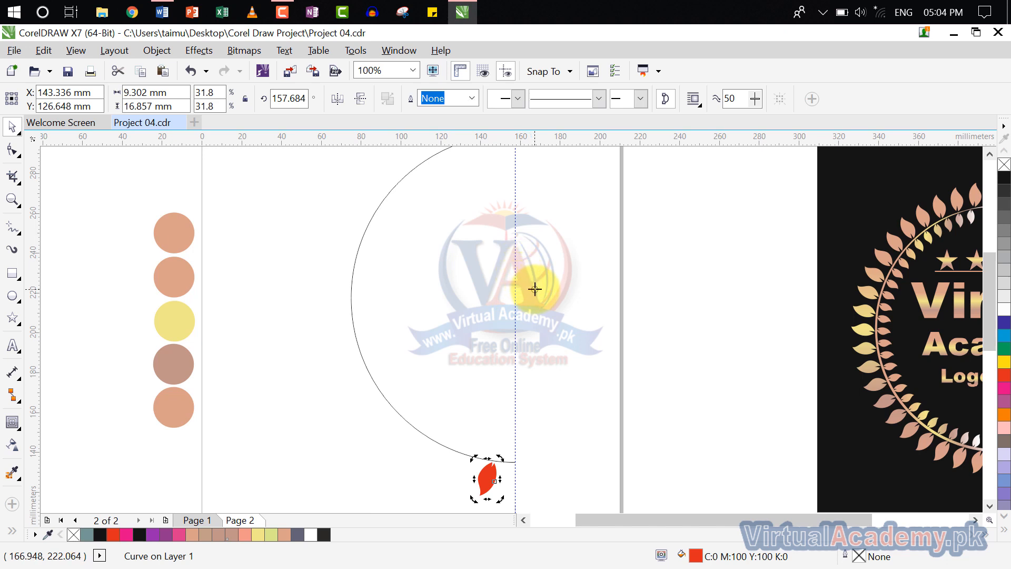
pyautogui.moveTo(534, 289); pyautogui.dragTo(540, 293)
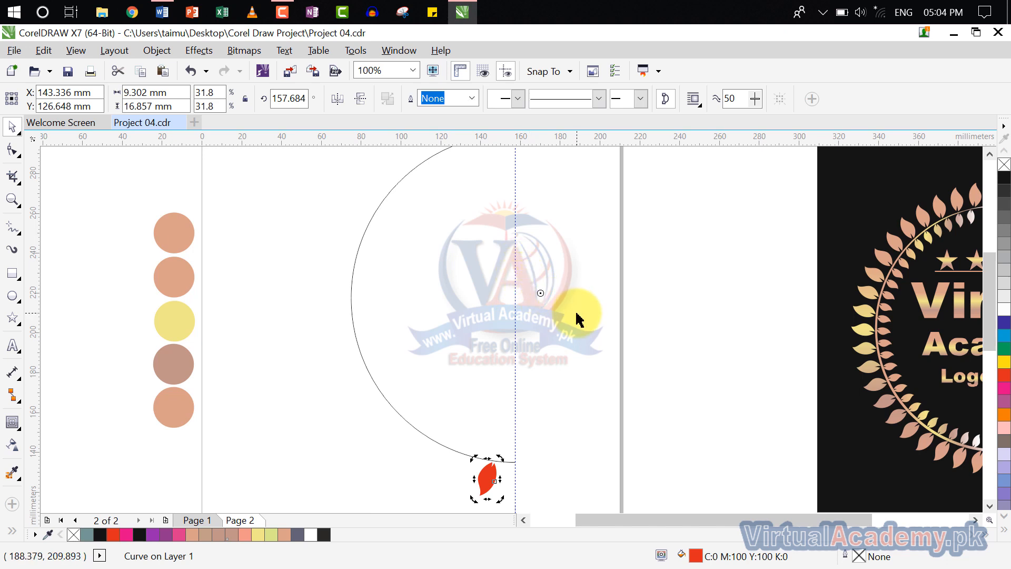
pyautogui.click(564, 333)
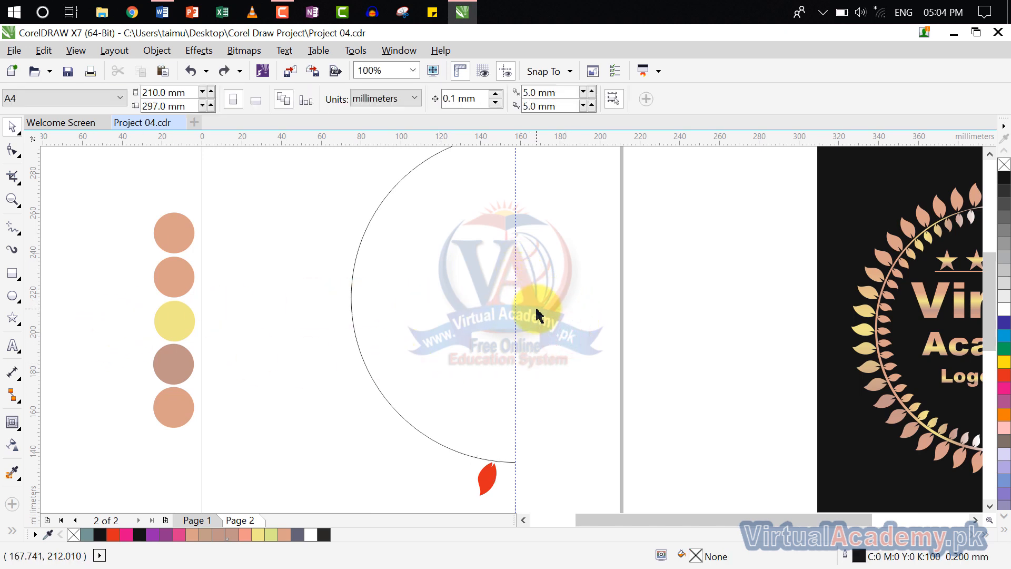
# - Add a horizontal guideline through the arc's centre at Y 217.5 mm, crossing the vertical guideline
pyautogui.moveTo(515, 329); pyautogui.dragTo(521, 136)
pyautogui.click(523, 288)
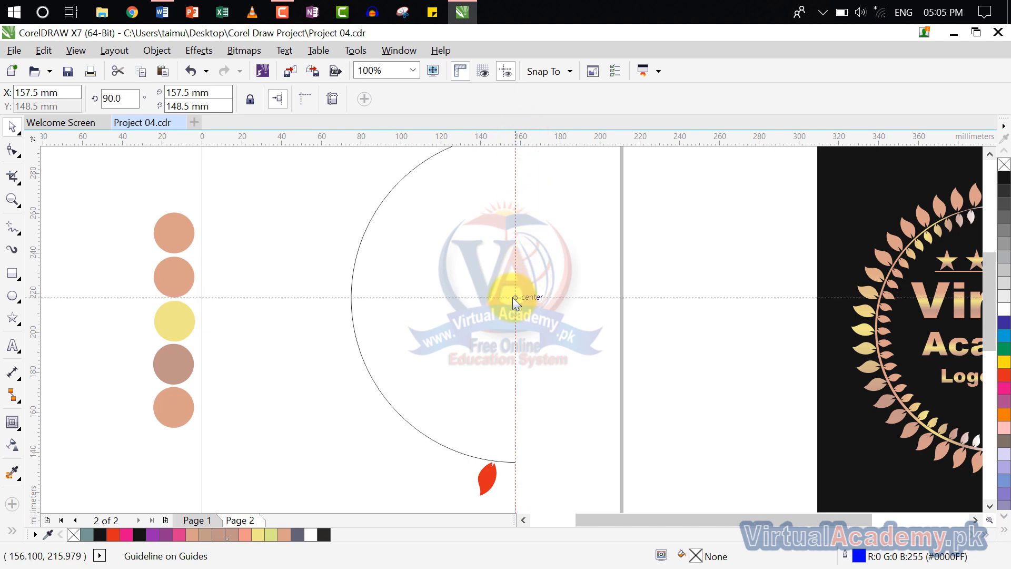
pyautogui.click(513, 297)
pyautogui.click(576, 341)
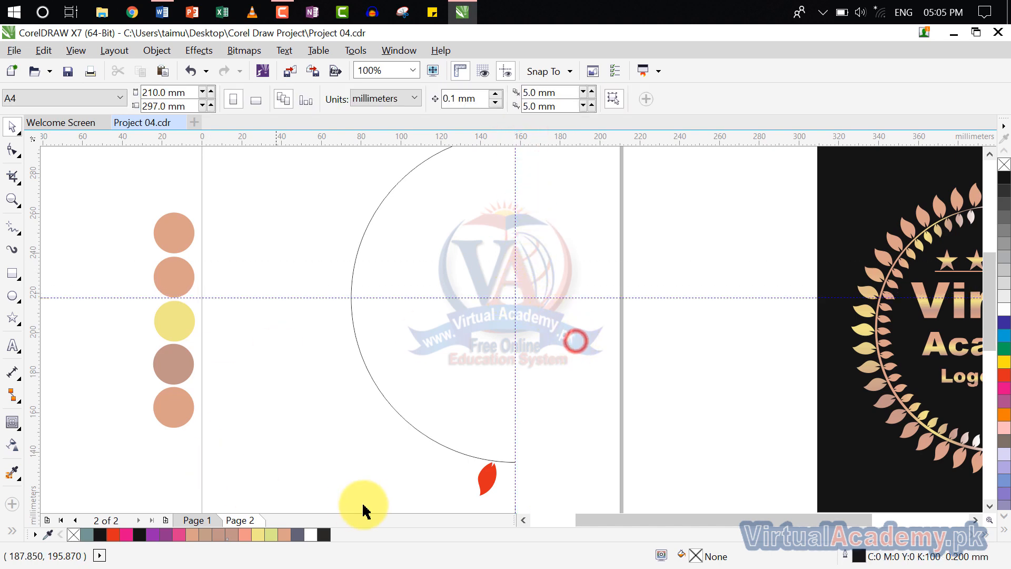
# - Move the leaf's rotation centre to the guideline intersection and make a copy rotated about 7.7° along the arc
pyautogui.click(479, 485)
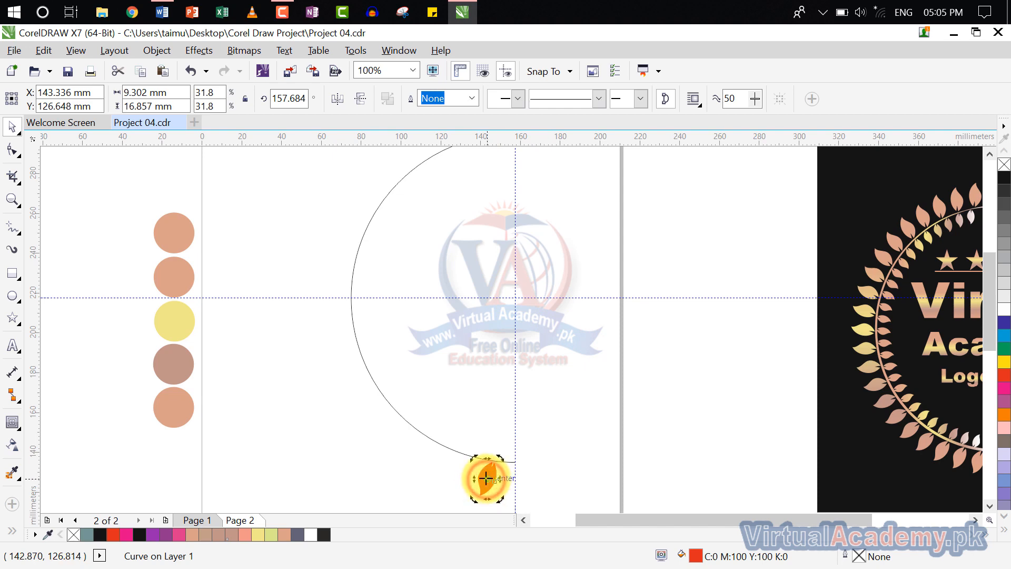
pyautogui.click(499, 305)
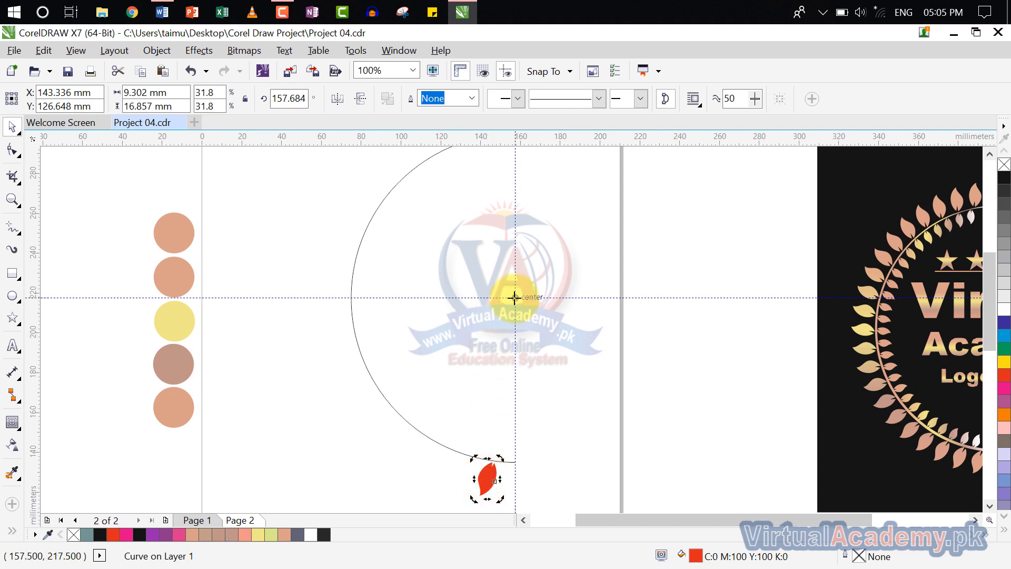
pyautogui.click(547, 339)
pyautogui.click(473, 478)
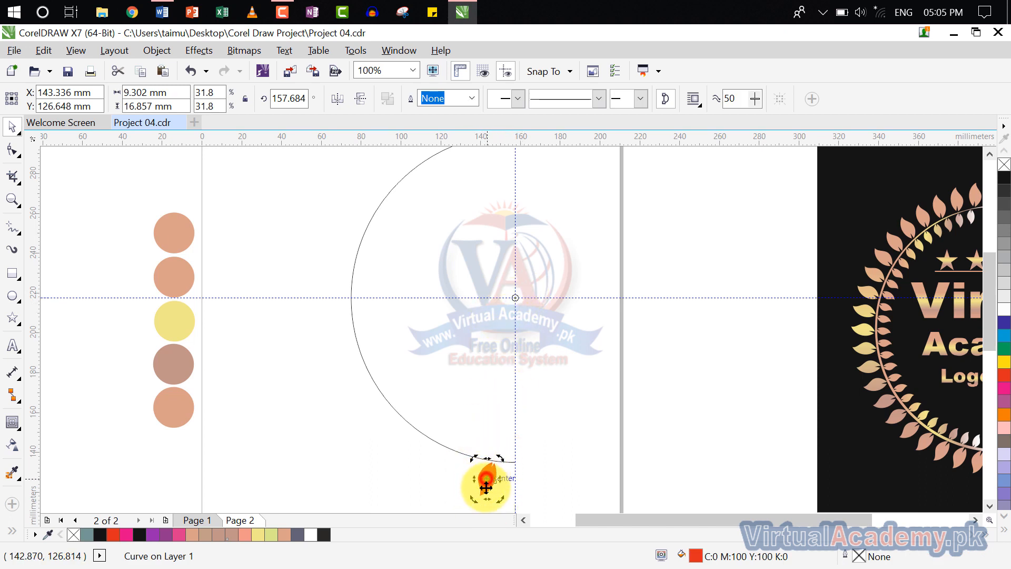
pyautogui.scroll(1, 479, 490)
pyautogui.moveTo(474, 499); pyautogui.dragTo(426, 473)
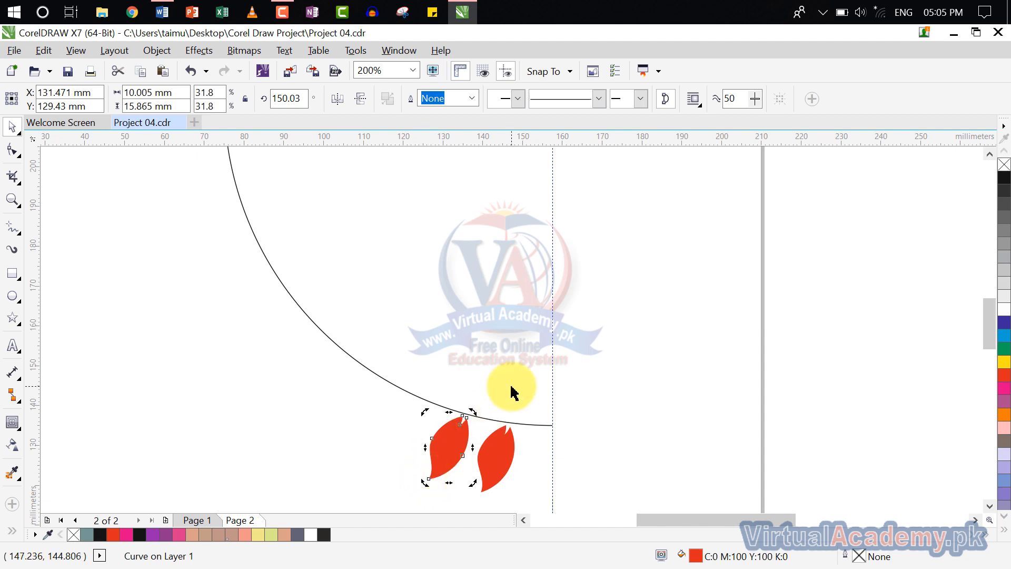
# - Repeat the rotated duplication until leaves line the outside of the half-circle up to its upper end
pyautogui.hotkey('ctrl', 'r')
pyautogui.hotkey('ctrl', 'r')
pyautogui.hotkey('ctrl', 'r')
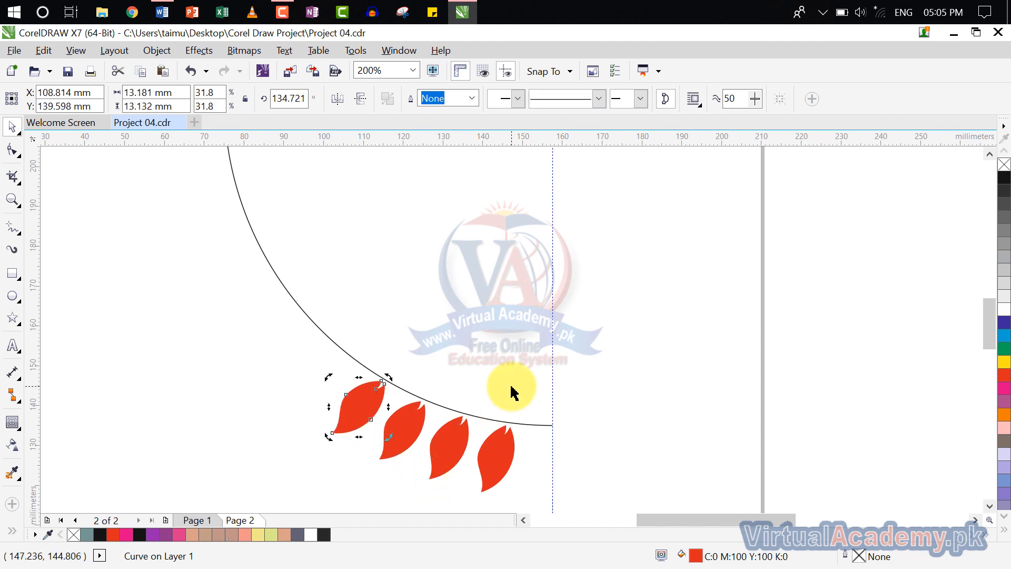
pyautogui.hotkey('ctrl', 'r')
pyautogui.hotkey('ctrl', 'r')
pyautogui.hotkey('ctrl', 'r')
pyautogui.scroll(-5, 468, 476)
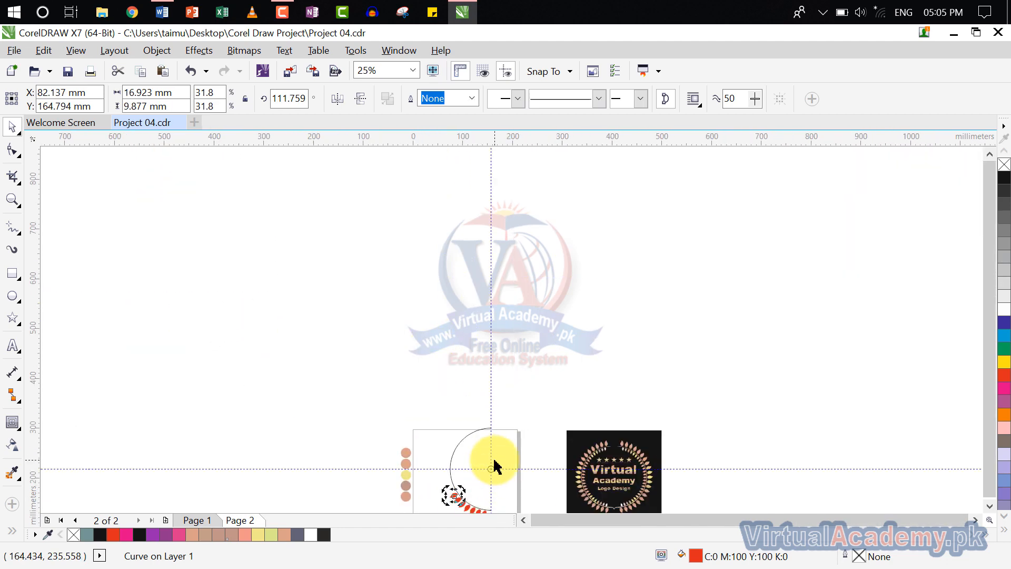
pyautogui.scroll(2, 494, 464)
pyautogui.moveTo(495, 464); pyautogui.dragTo(475, 402)
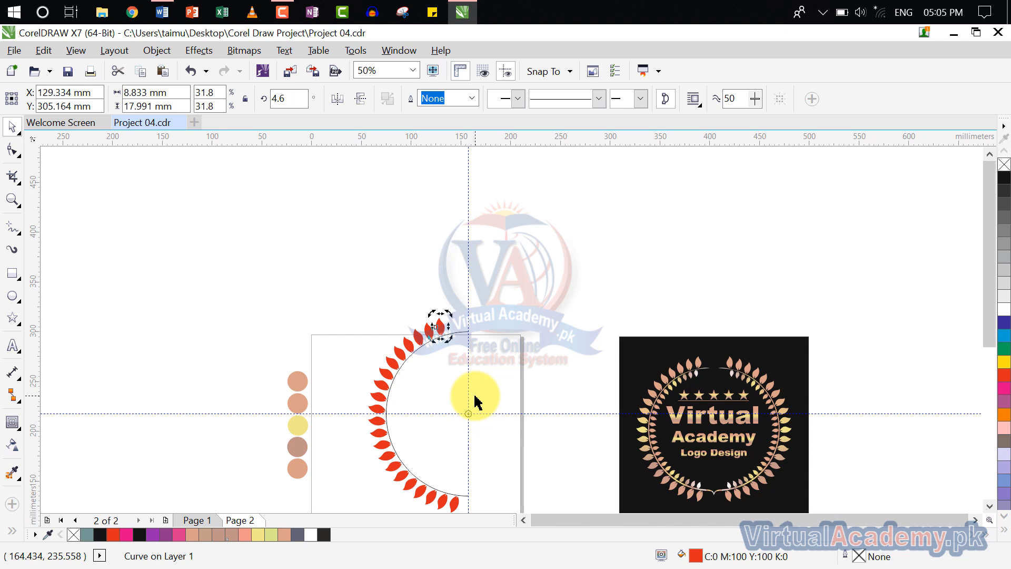
pyautogui.click(475, 402)
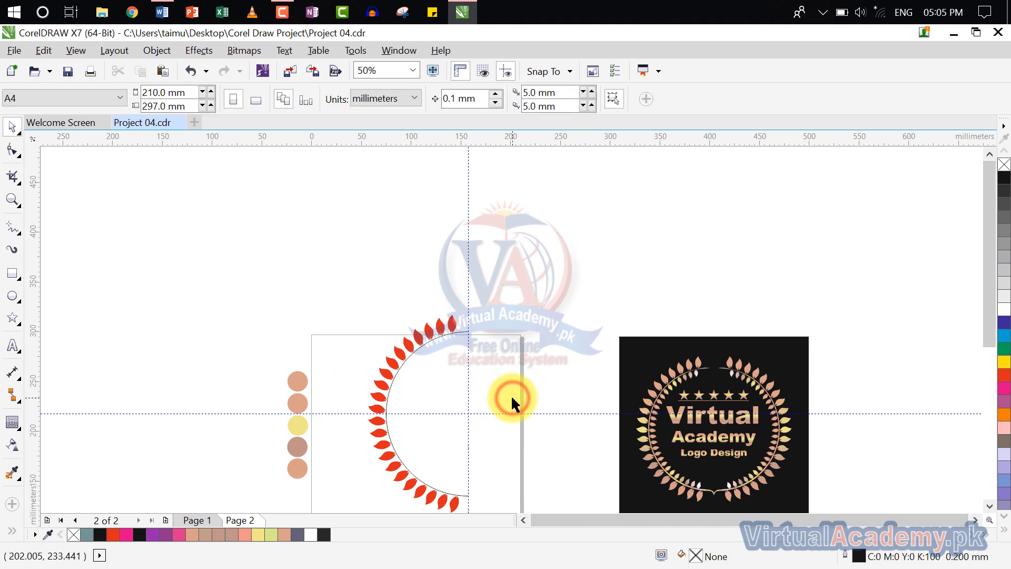
# - Duplicate the lowest leaf to the inside of the arc and rotate the copy to about 154°
pyautogui.moveTo(512, 404); pyautogui.dragTo(460, 332)
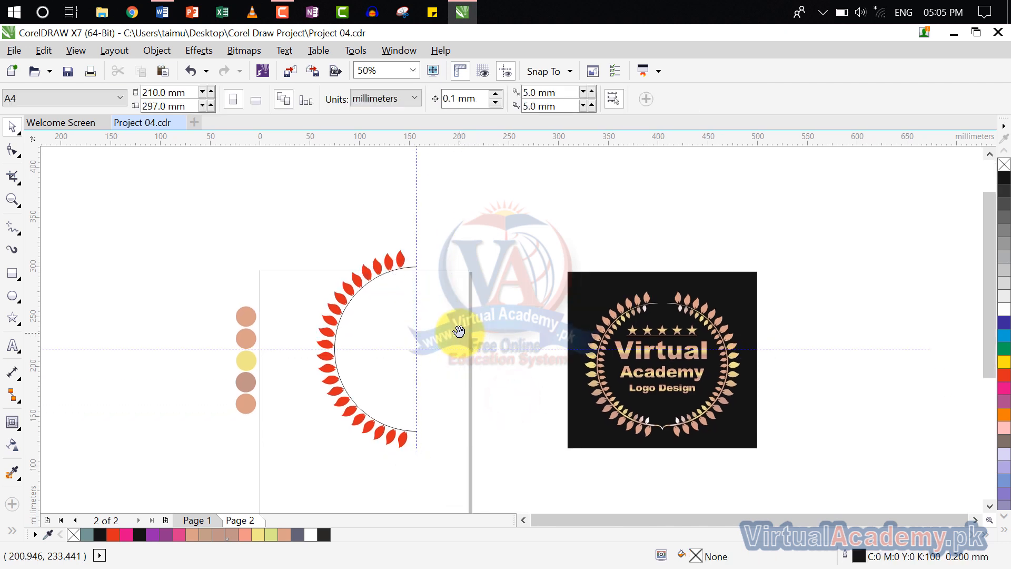
pyautogui.click(404, 446)
pyautogui.scroll(4, 405, 440)
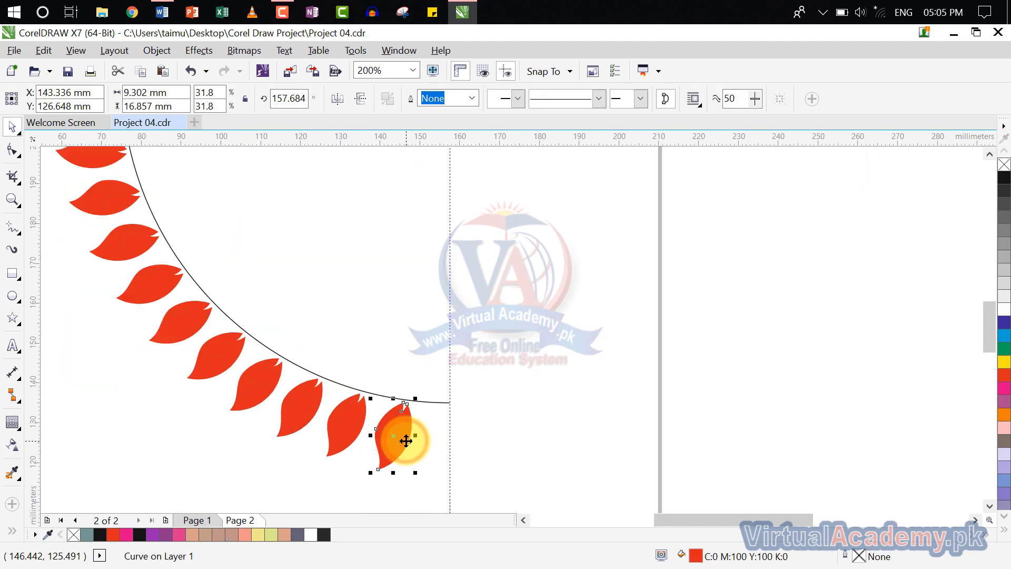
pyautogui.moveTo(401, 441); pyautogui.dragTo(419, 319)
pyautogui.click(413, 316)
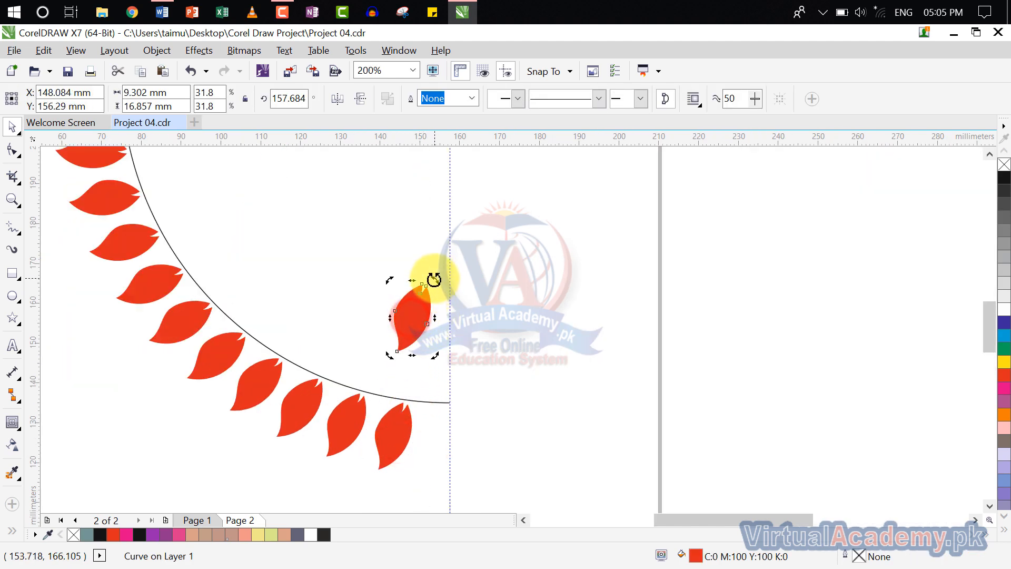
pyautogui.moveTo(433, 279); pyautogui.dragTo(402, 339)
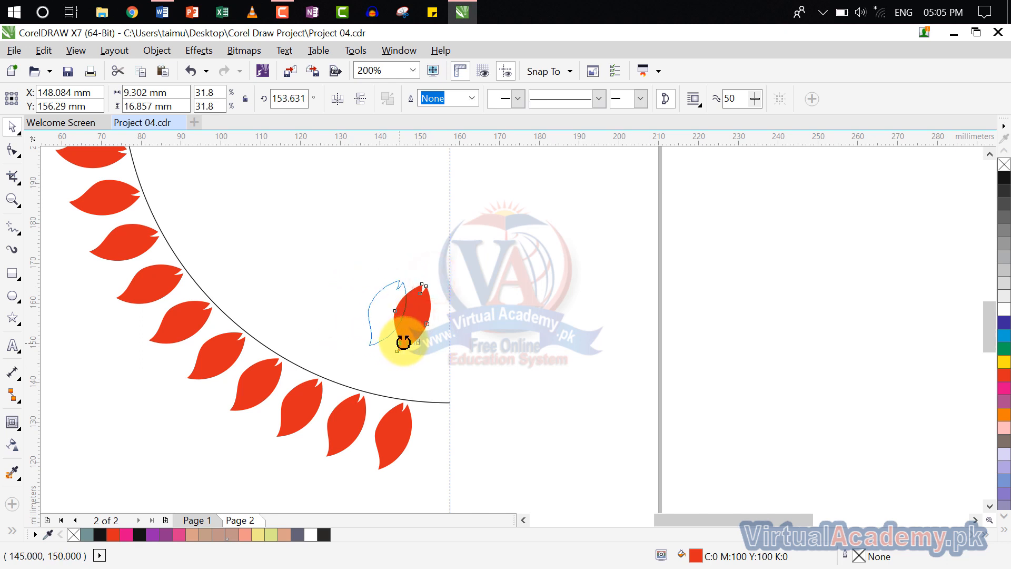
pyautogui.click(462, 342)
pyautogui.press('F10')
pyautogui.click(387, 319)
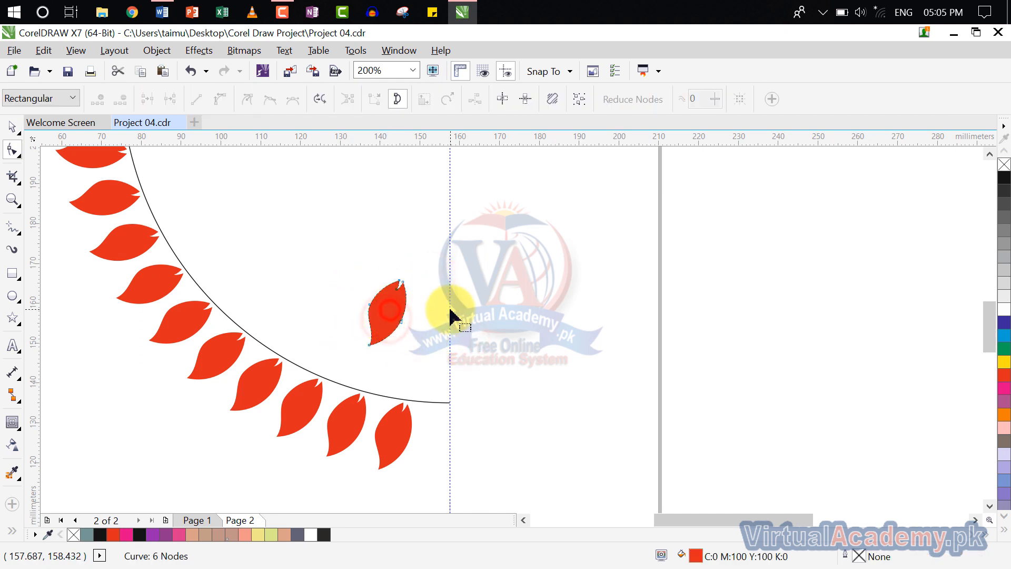
pyautogui.click(13, 127)
pyautogui.click(463, 279)
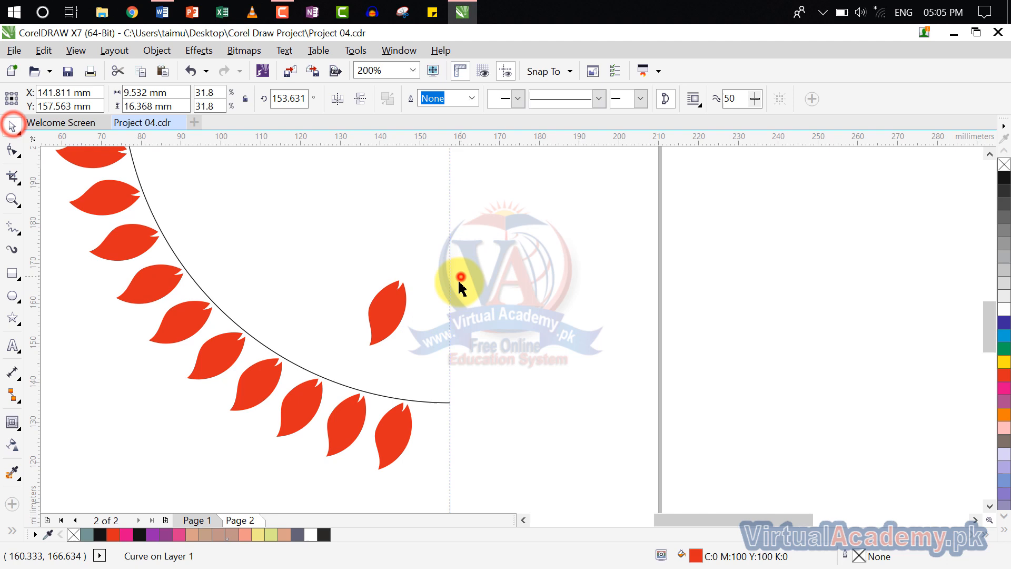
# - Move the rotation centre of the inner leaf copy back onto the leaf itself
pyautogui.click(399, 322)
pyautogui.scroll(-2, 398, 327)
pyautogui.scroll(1, 401, 404)
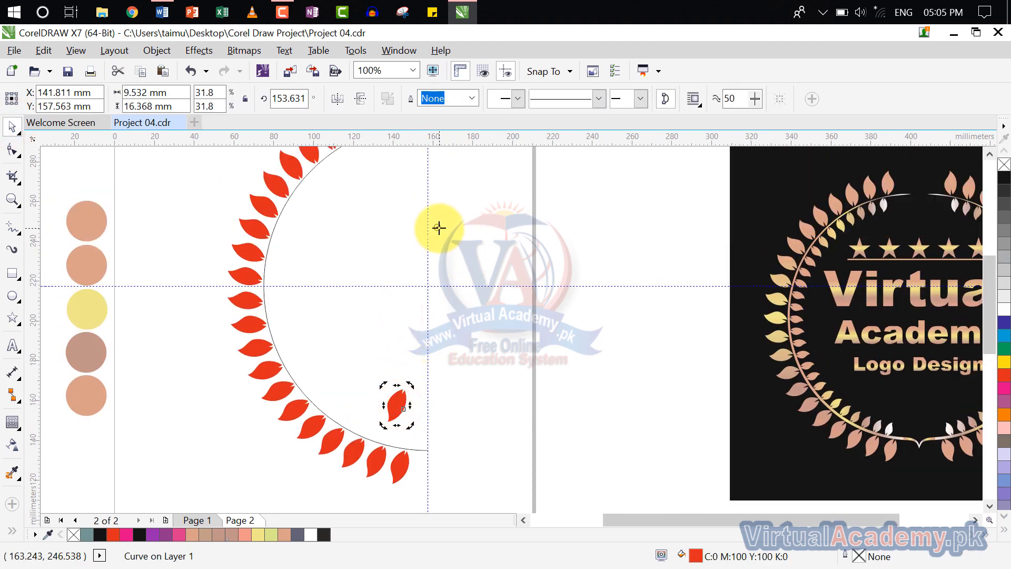
pyautogui.moveTo(438, 227)
pyautogui.mouseDown()
pyautogui.moveTo(417, 390)
pyautogui.moveTo(403, 402)
pyautogui.mouseUp()
pyautogui.click(417, 402)
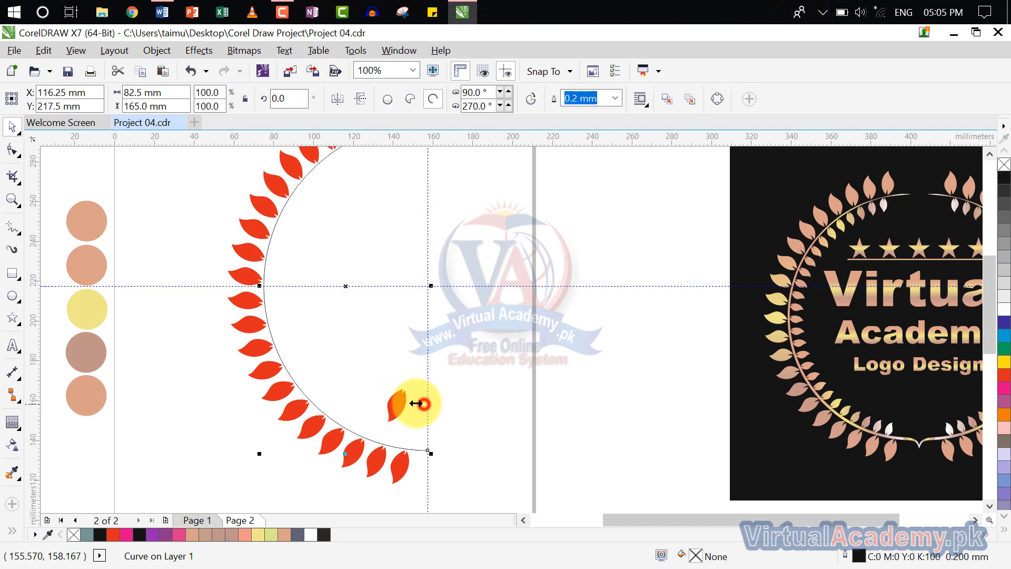
# - Rotate the inner leaf to about 326° so its notched base points down, and move it just above the arc
pyautogui.click(404, 402)
pyautogui.scroll(2, 404, 402)
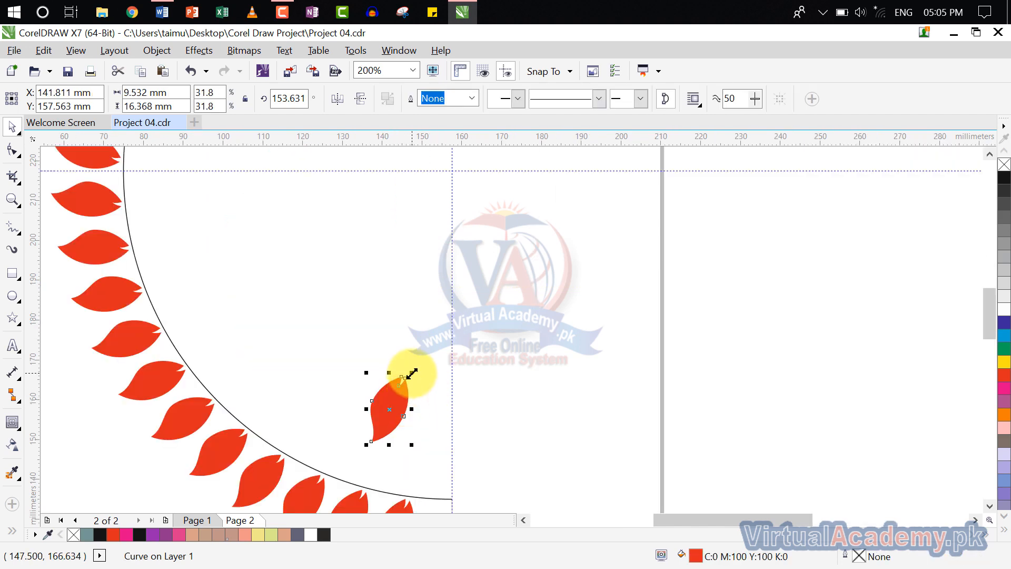
pyautogui.click(406, 392)
pyautogui.moveTo(414, 373); pyautogui.dragTo(359, 448)
pyautogui.moveTo(393, 420); pyautogui.dragTo(398, 469)
# - Scale the inner leaf down proportionally to about 5.9 × 8.3 mm and position its base just above the arc
pyautogui.scroll(4, 402, 469)
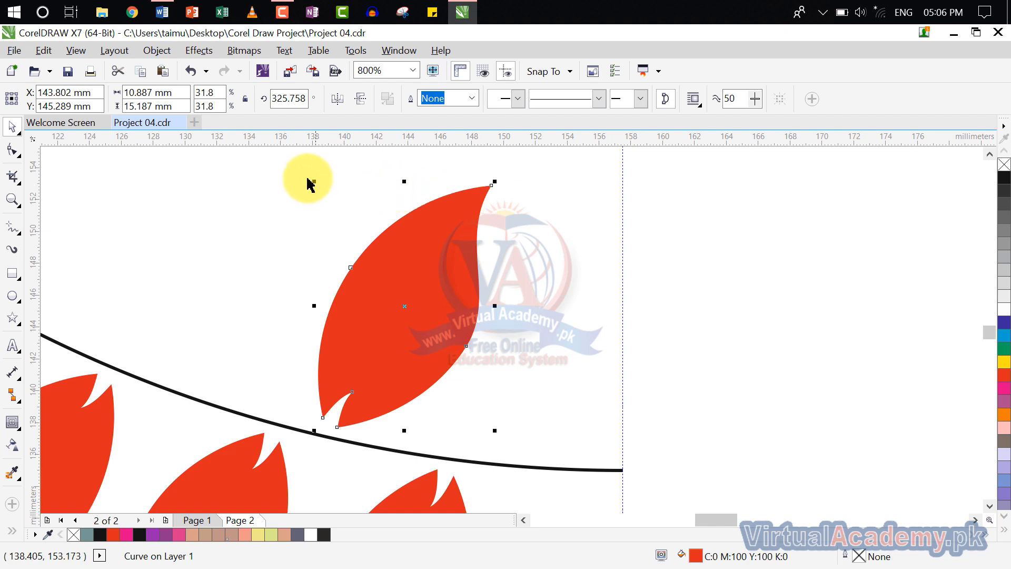
pyautogui.moveTo(319, 197); pyautogui.dragTo(350, 278)
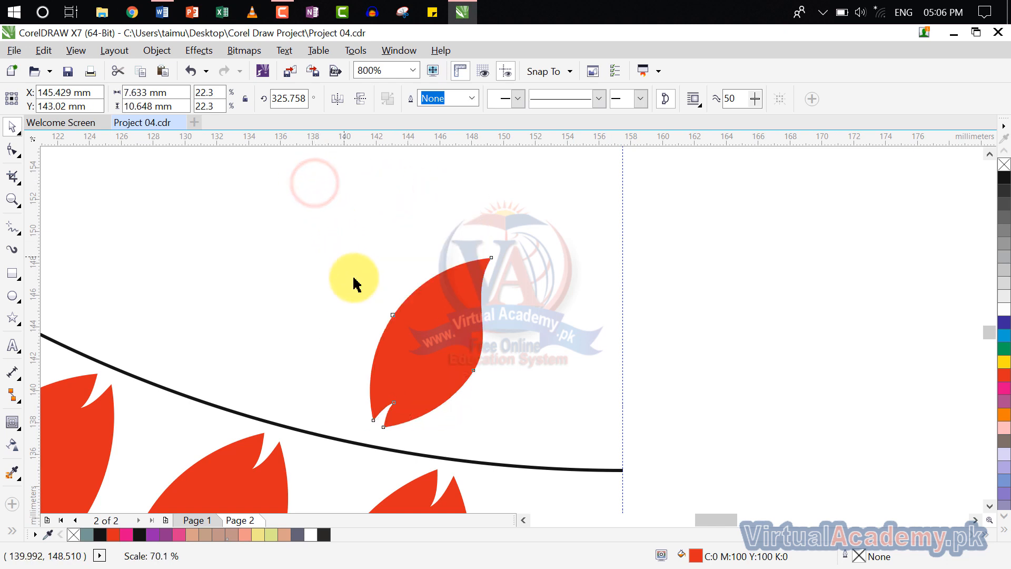
pyautogui.moveTo(447, 361); pyautogui.dragTo(423, 377)
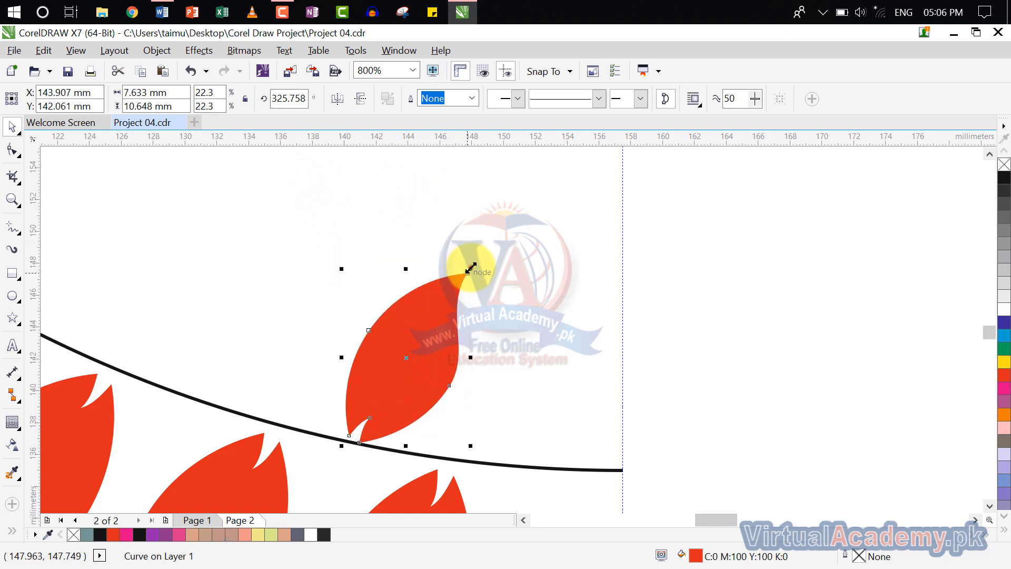
pyautogui.moveTo(470, 268); pyautogui.dragTo(443, 307)
pyautogui.moveTo(411, 341); pyautogui.dragTo(411, 342)
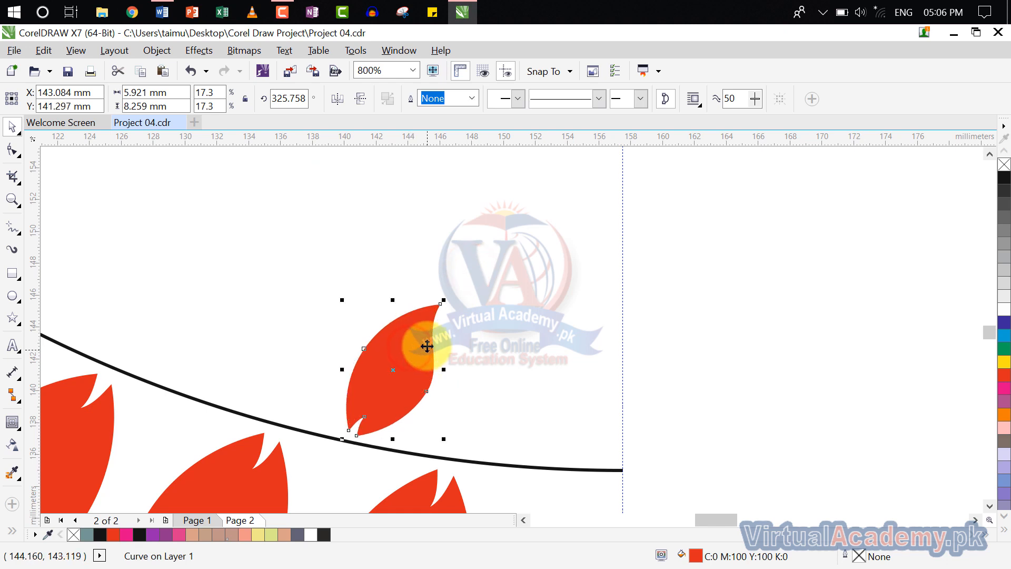
pyautogui.click(395, 366)
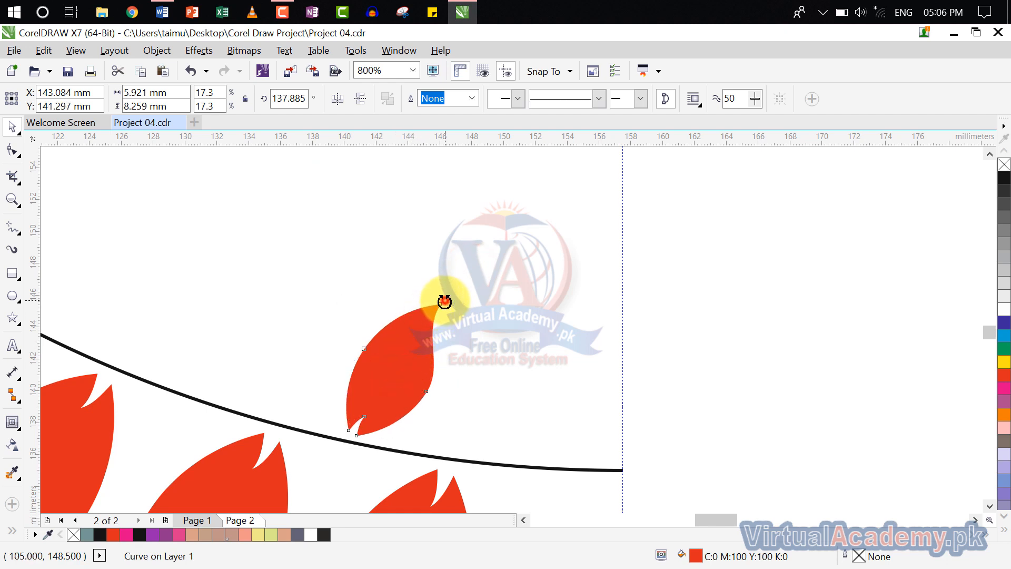
# - Rotate the small inner leaf slightly to about 329°
pyautogui.moveTo(440, 298); pyautogui.dragTo(451, 300)
pyautogui.click(388, 361)
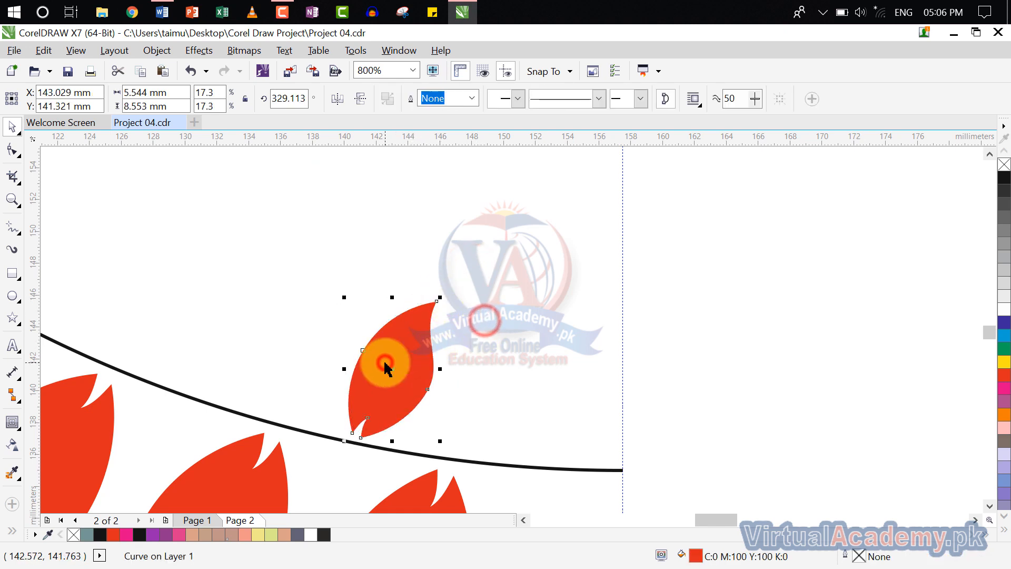
pyautogui.click(395, 371)
# - Move the inner leaf's rotation centre to the guideline intersection and enlarge the leaf proportionally to about 6.4 × 9.9 mm
pyautogui.scroll(-3, 418, 366)
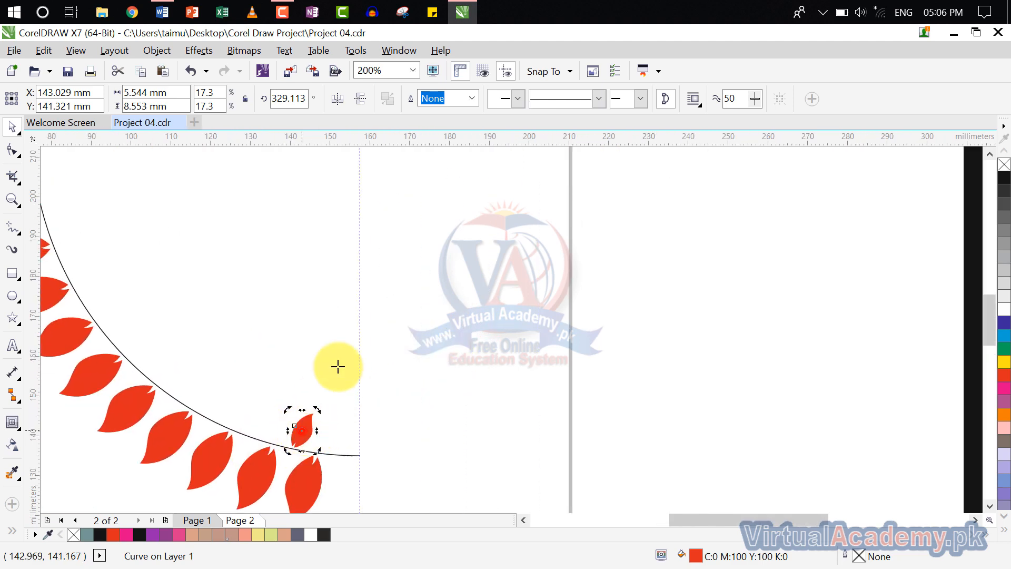
pyautogui.scroll(-3, 361, 309)
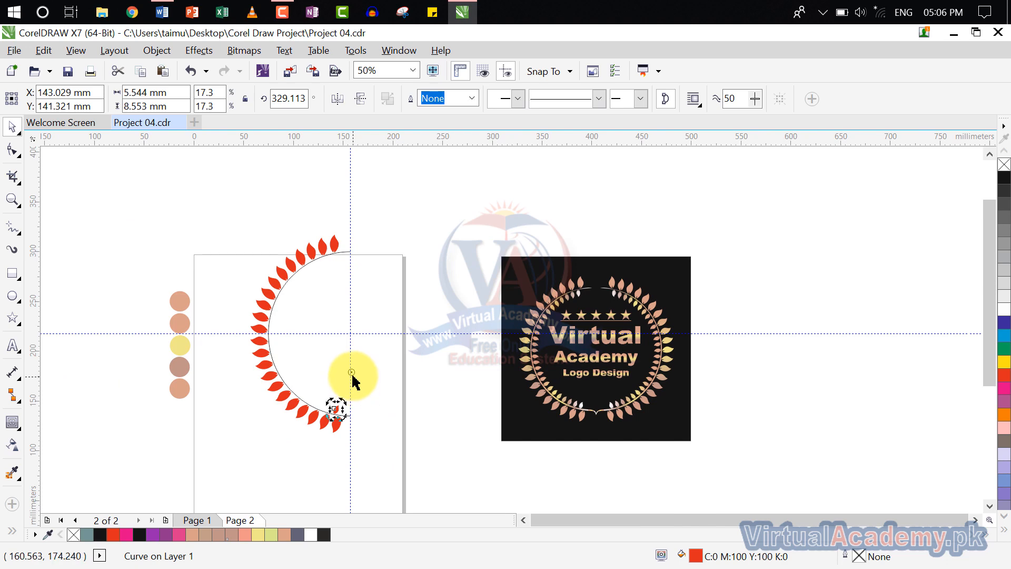
pyautogui.moveTo(351, 372); pyautogui.dragTo(365, 352)
pyautogui.click(335, 411)
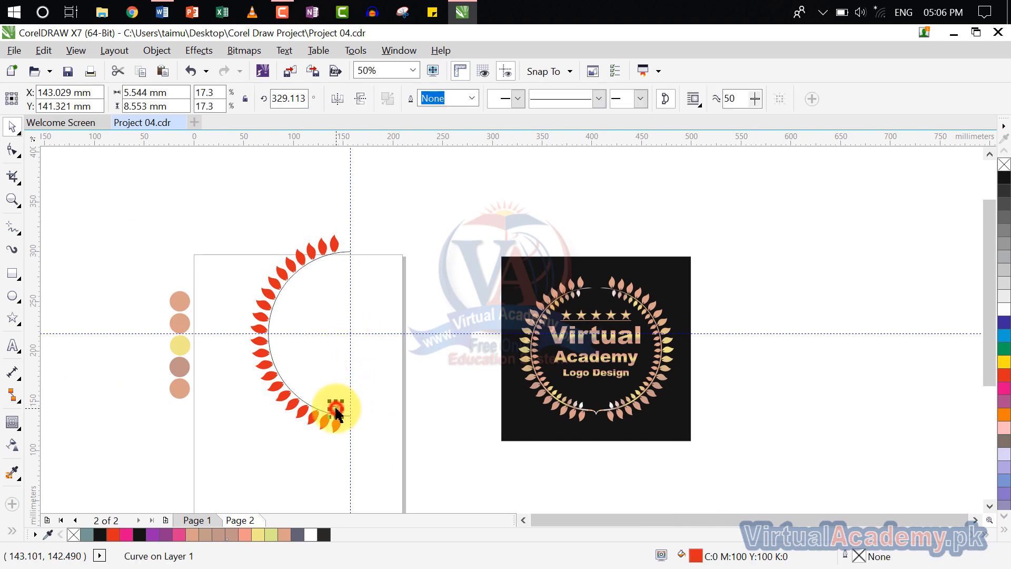
pyautogui.scroll(4, 335, 411)
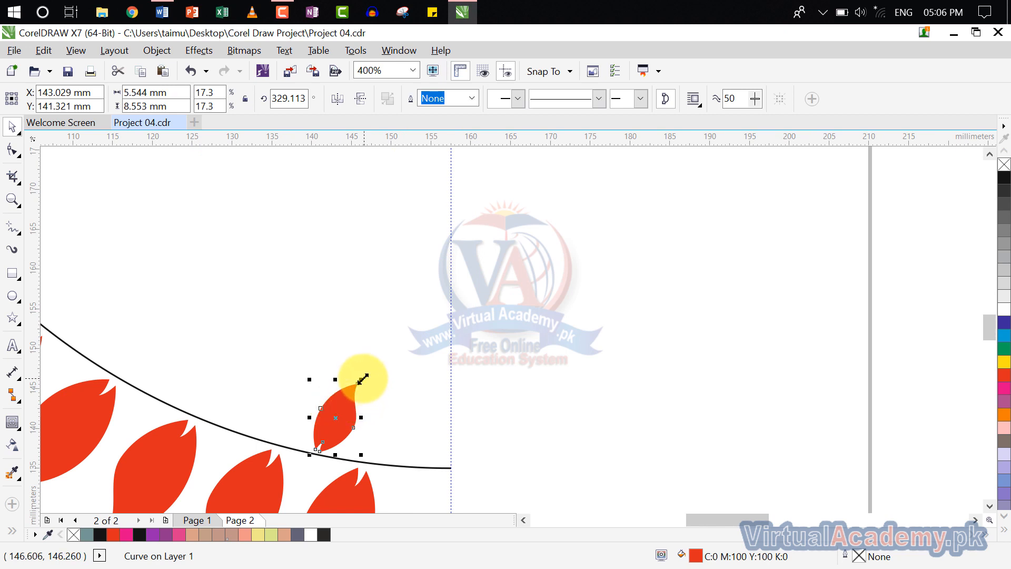
pyautogui.moveTo(361, 378); pyautogui.dragTo(371, 369)
pyautogui.click(344, 403)
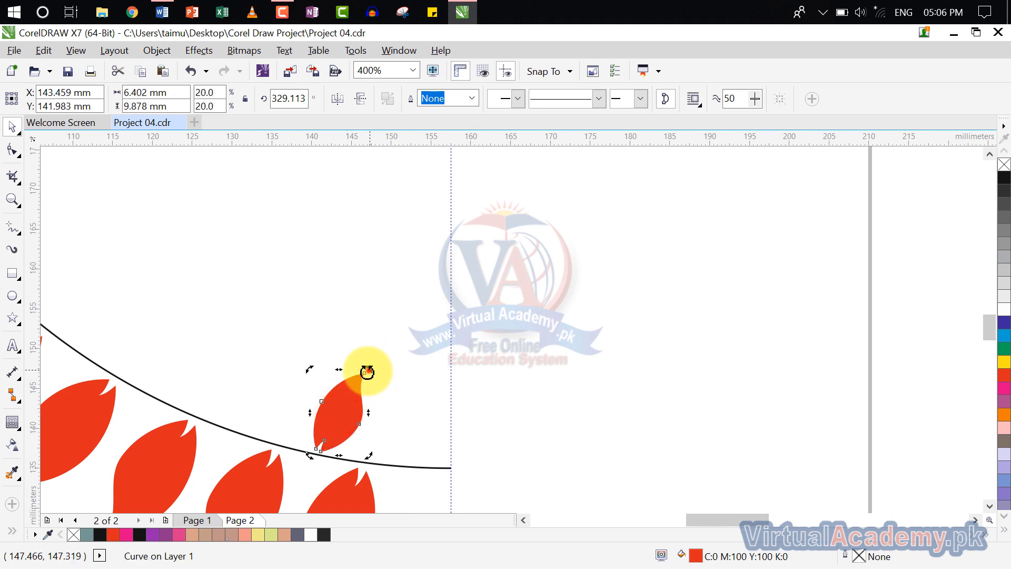
# - Try to rotate a copy of the inner leaf along the arc and repeat the duplication
pyautogui.moveTo(367, 372); pyautogui.dragTo(301, 357)
pyautogui.click(354, 346)
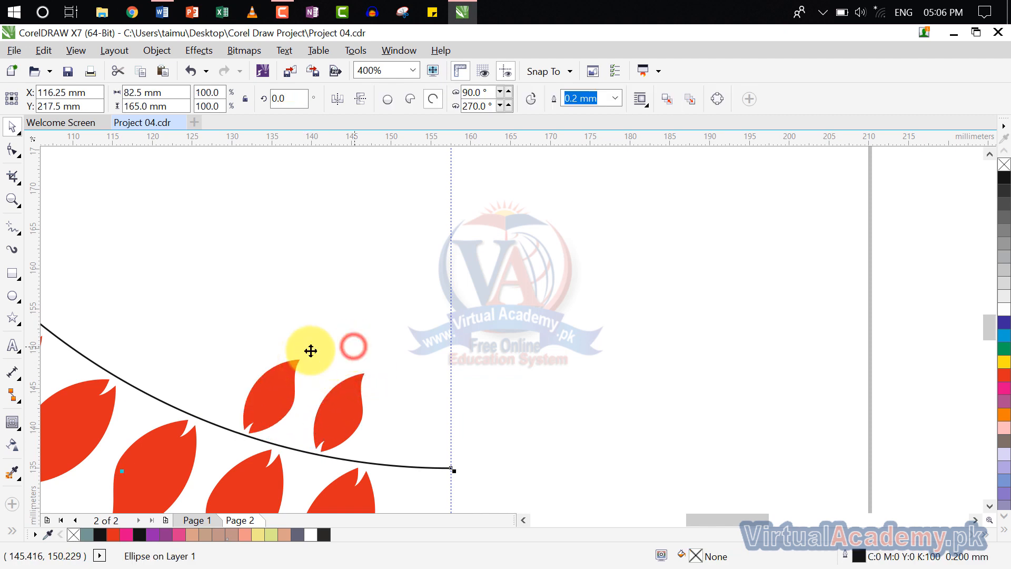
pyautogui.click(275, 391)
pyautogui.hotkey('ctrl', 'r')
pyautogui.hotkey('ctrl', 'r')
pyautogui.hotkey('ctrl', 'r')
pyautogui.hotkey('ctrl', 'r')
pyautogui.hotkey('ctrl', 'r')
pyautogui.hotkey('ctrl', 'r')
pyautogui.hotkey('ctrl', 'r')
pyautogui.hotkey('ctrl', 'r')
pyautogui.hotkey('ctrl', 'r')
pyautogui.hotkey('ctrl', 'r')
pyautogui.hotkey('ctrl', 'r')
pyautogui.hotkey('ctrl', 'r')
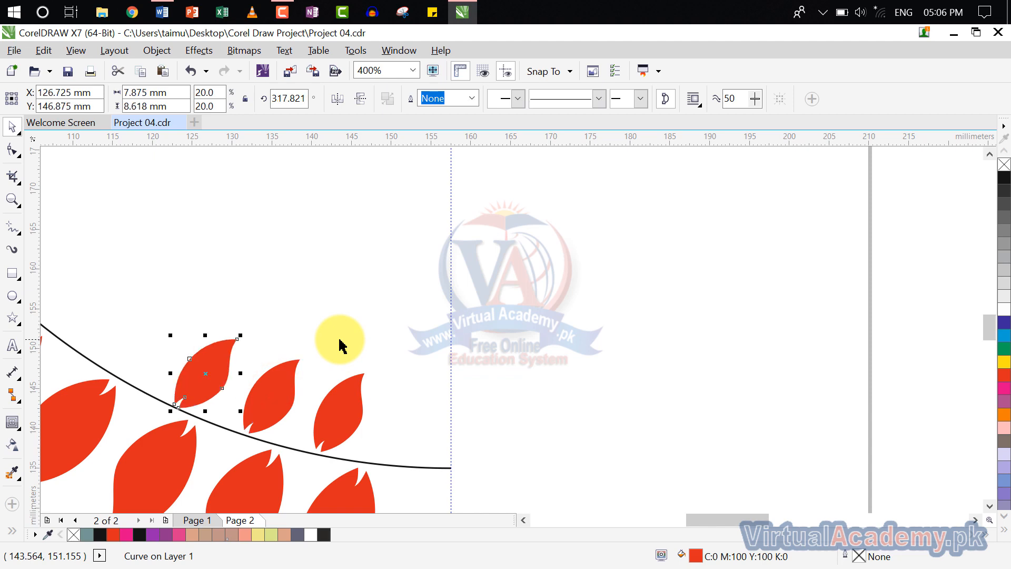
pyautogui.scroll(-2, 339, 344)
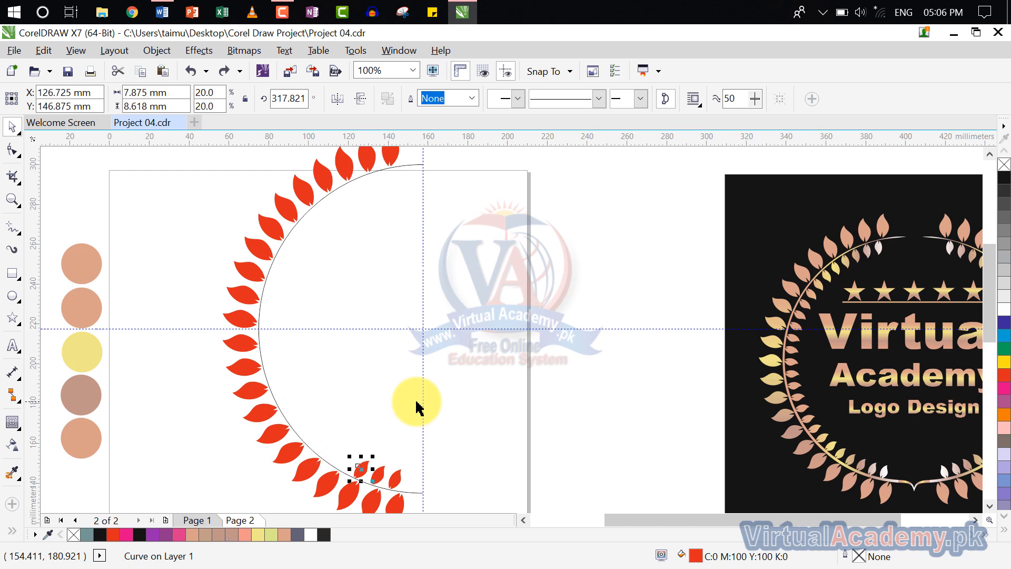
# - Place the remaining inner leaf's rotation centre exactly on the half circle's centre, where the guidelines cross
pyautogui.click(427, 400)
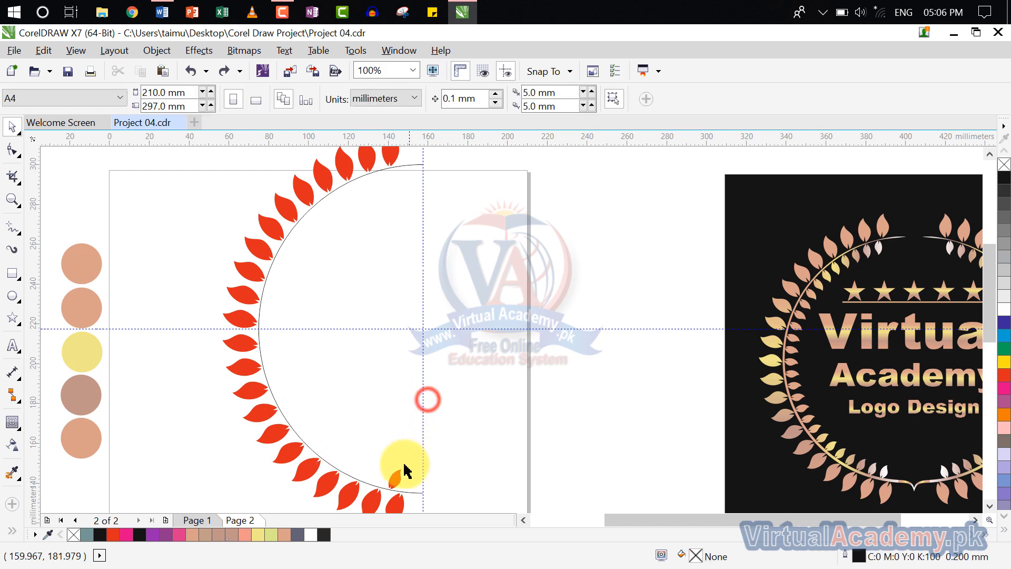
pyautogui.click(402, 479)
pyautogui.click(399, 477)
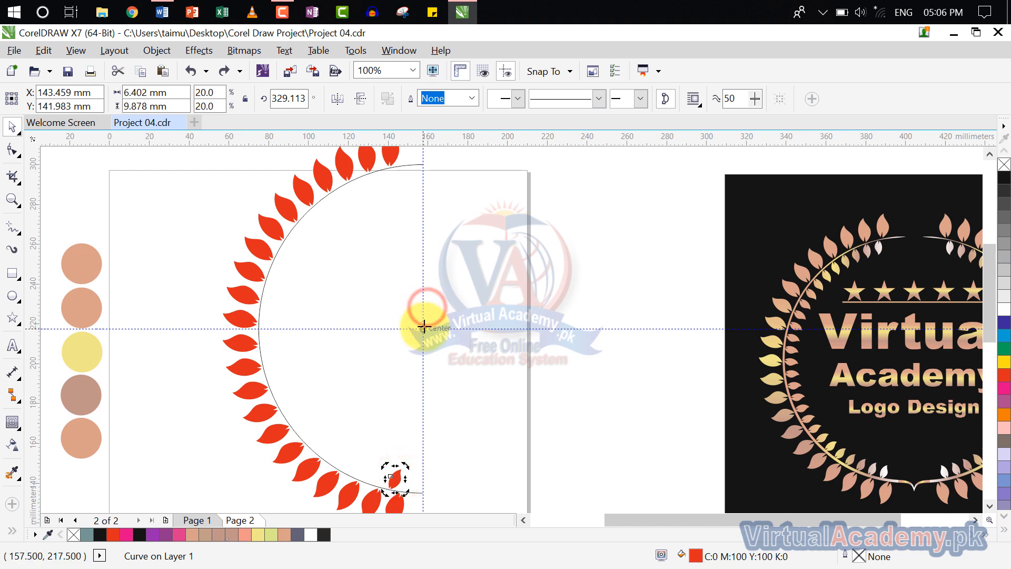
pyautogui.moveTo(424, 326); pyautogui.dragTo(423, 327)
pyautogui.click(445, 368)
pyautogui.click(396, 476)
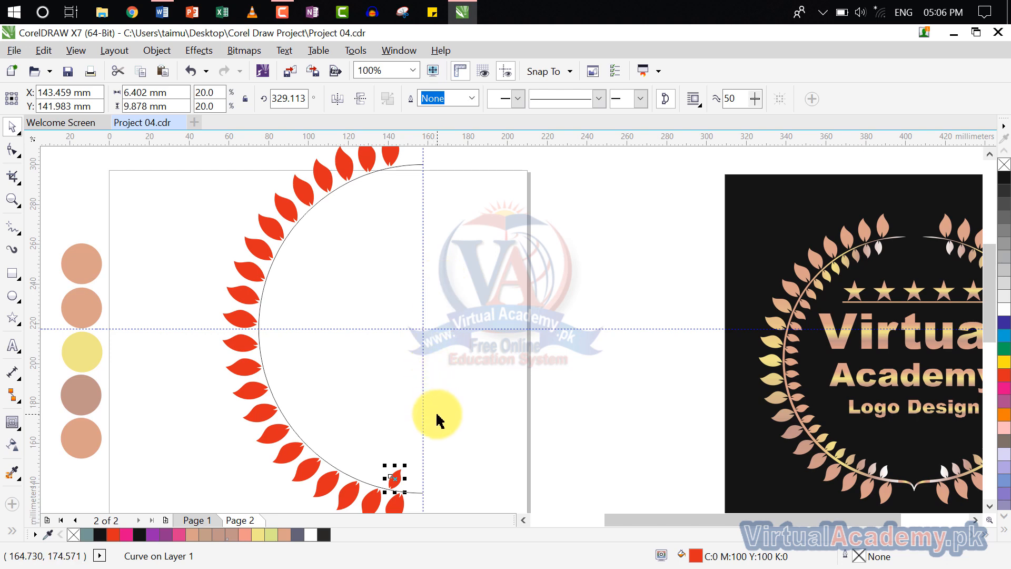
# - Rotate a copy of the inner leaf around the circle's centre to about 323°, beside the first one
pyautogui.scroll(4, 395, 480)
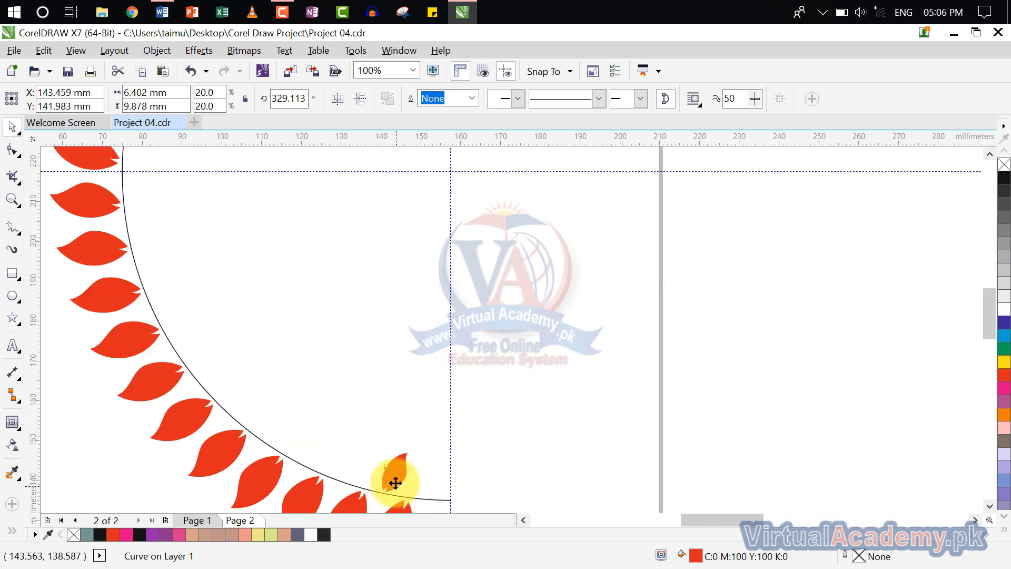
pyautogui.click(395, 464)
pyautogui.moveTo(422, 415); pyautogui.dragTo(364, 398)
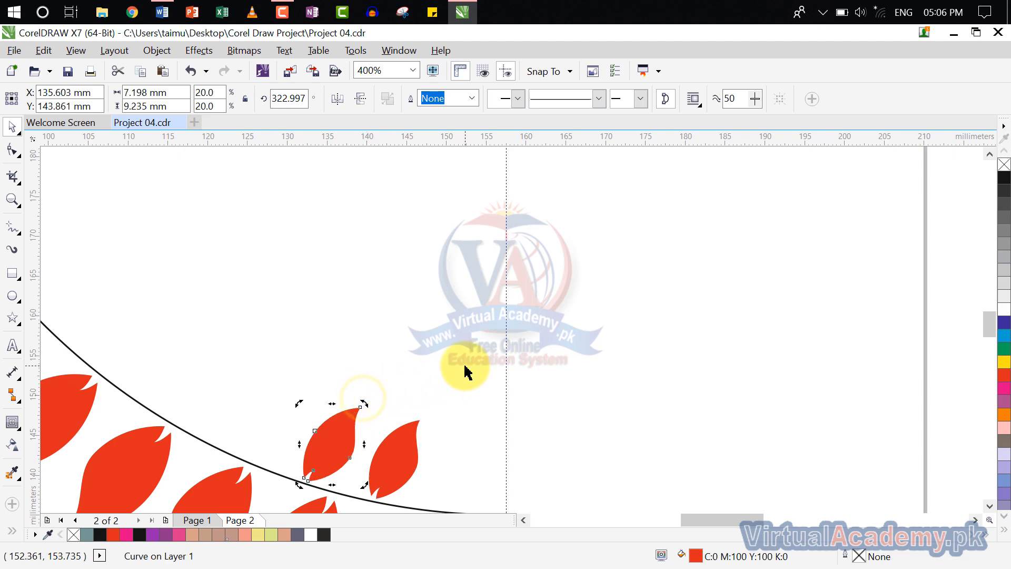
# - Repeat the rotated duplicate until small leaves line the inside of the arc up to its upper end
pyautogui.hotkey('ctrl', 'r')
pyautogui.hotkey('ctrl', 'r')
pyautogui.hotkey('ctrl', 'r')
pyautogui.hotkey('ctrl', 'r')
pyautogui.hotkey('ctrl', 'r')
pyautogui.scroll(-2, 419, 334)
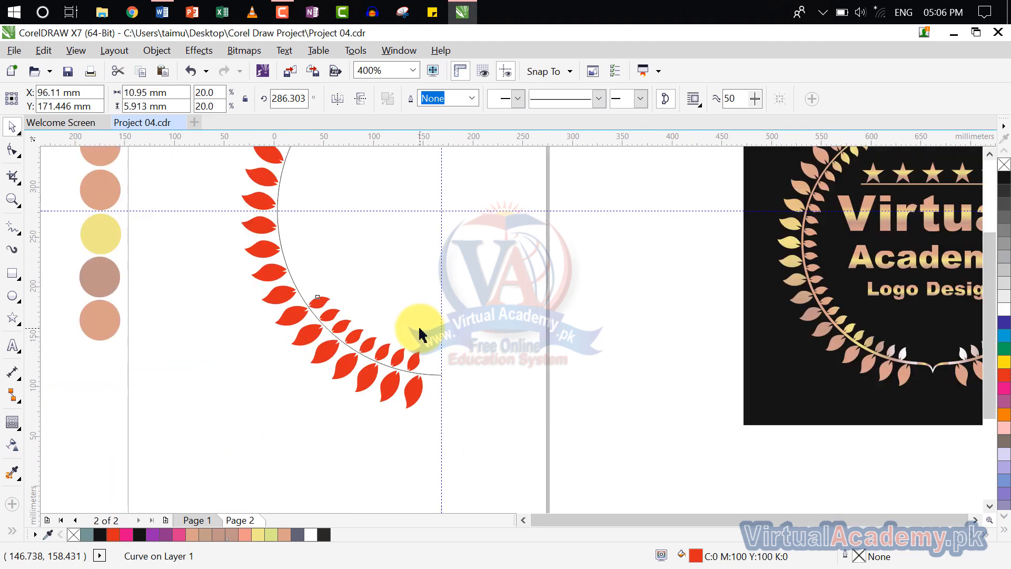
pyautogui.scroll(-10, 420, 334)
pyautogui.scroll(2, 373, 371)
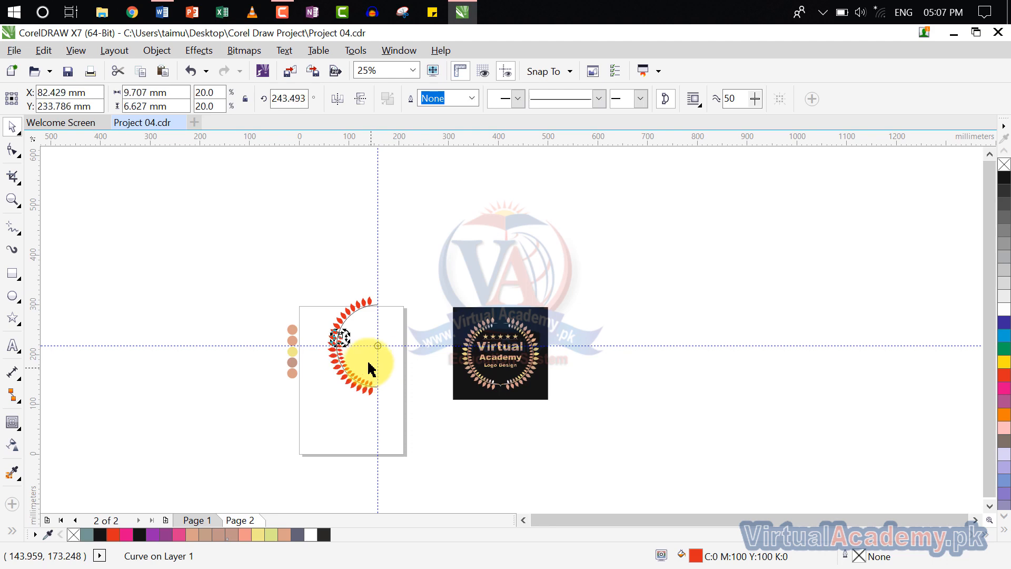
pyautogui.hotkey('ctrl', 'r')
pyautogui.scroll(3, 367, 323)
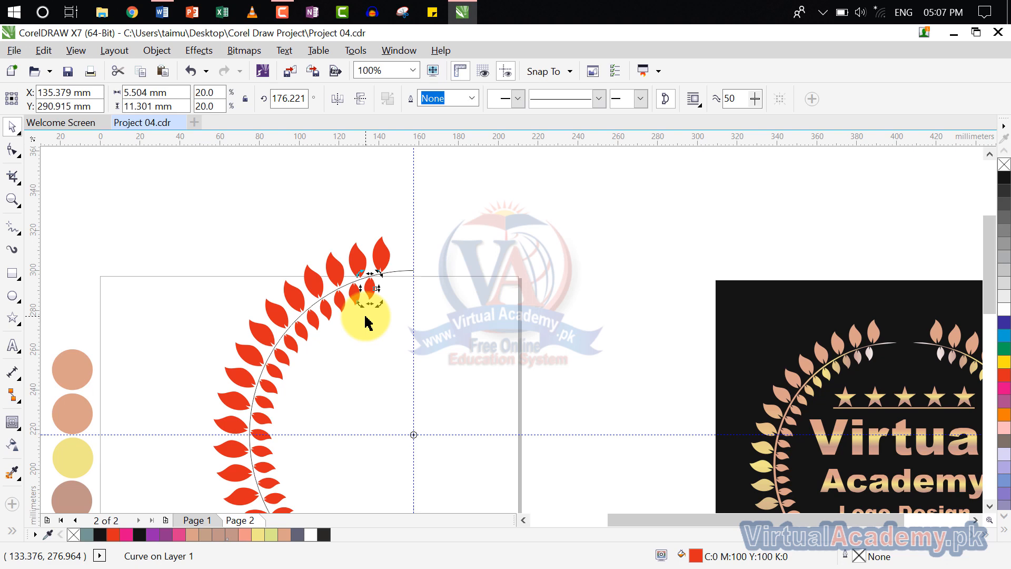
pyautogui.click(420, 311)
pyautogui.scroll(-1, 427, 313)
pyautogui.moveTo(429, 316); pyautogui.dragTo(386, 325)
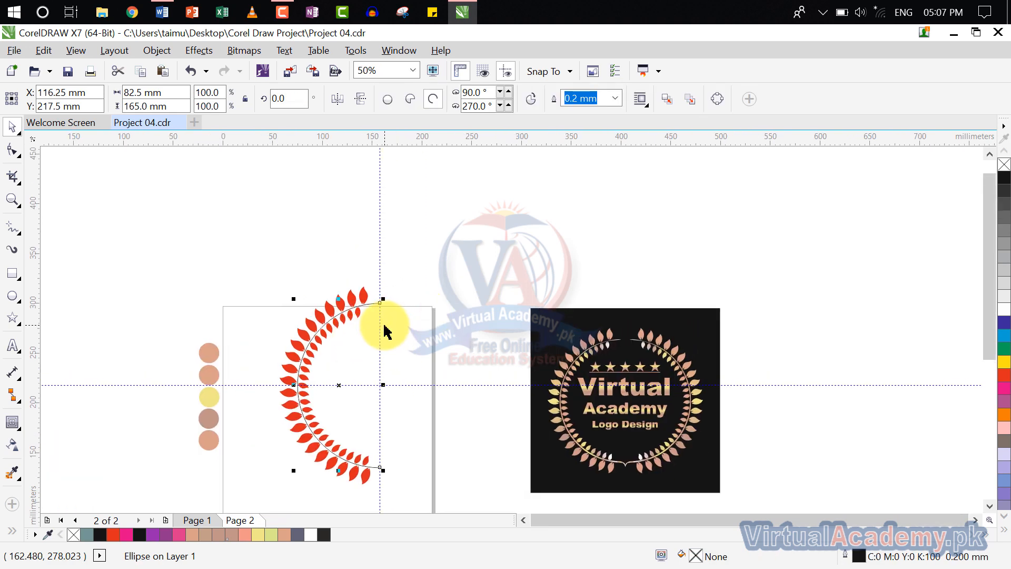
pyautogui.scroll(1, 380, 330)
pyautogui.scroll(-2, 369, 315)
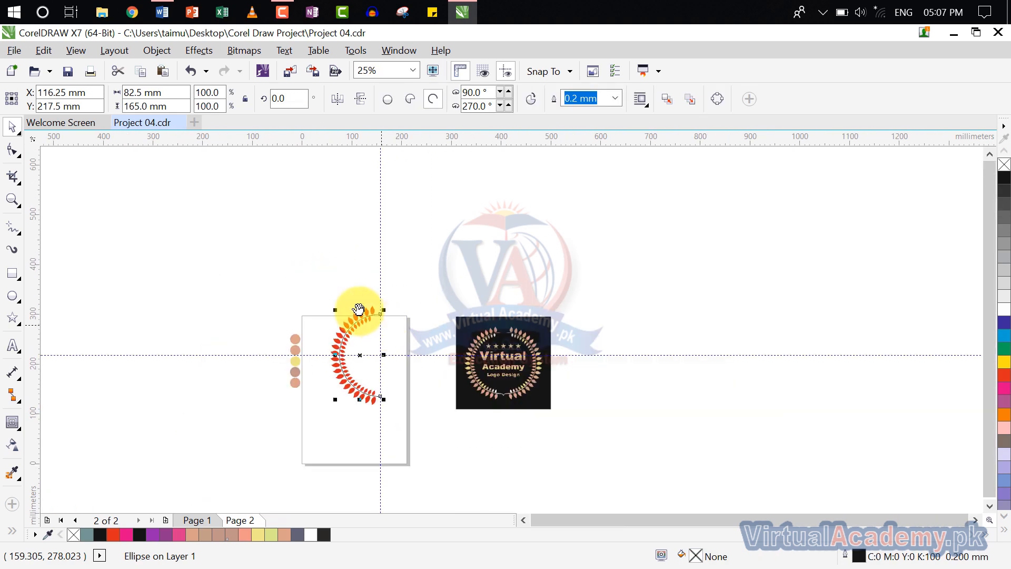
pyautogui.scroll(2, 332, 341)
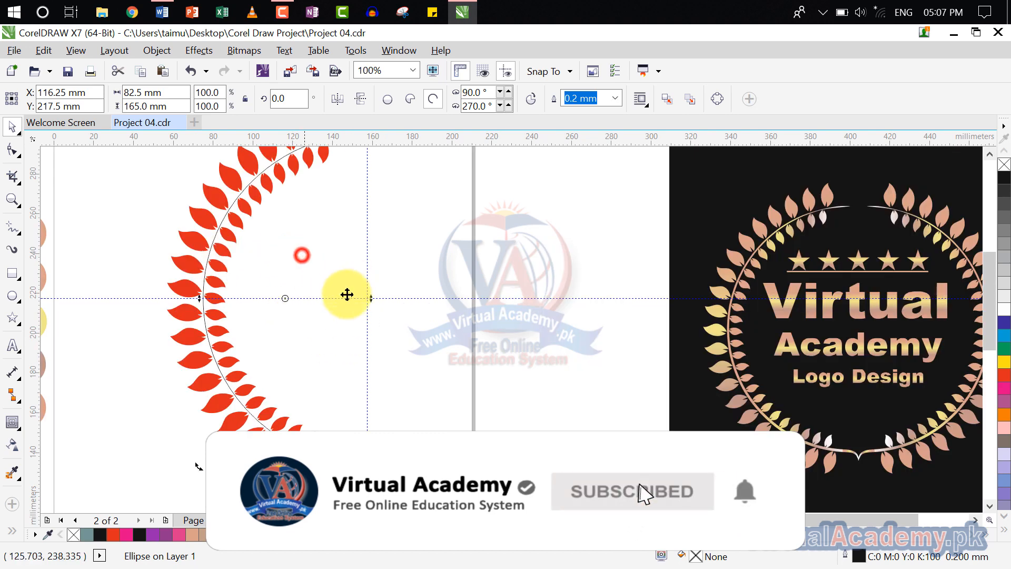
# - Select all guidelines and delete them from the page
pyautogui.click(410, 281)
pyautogui.click(44, 50)
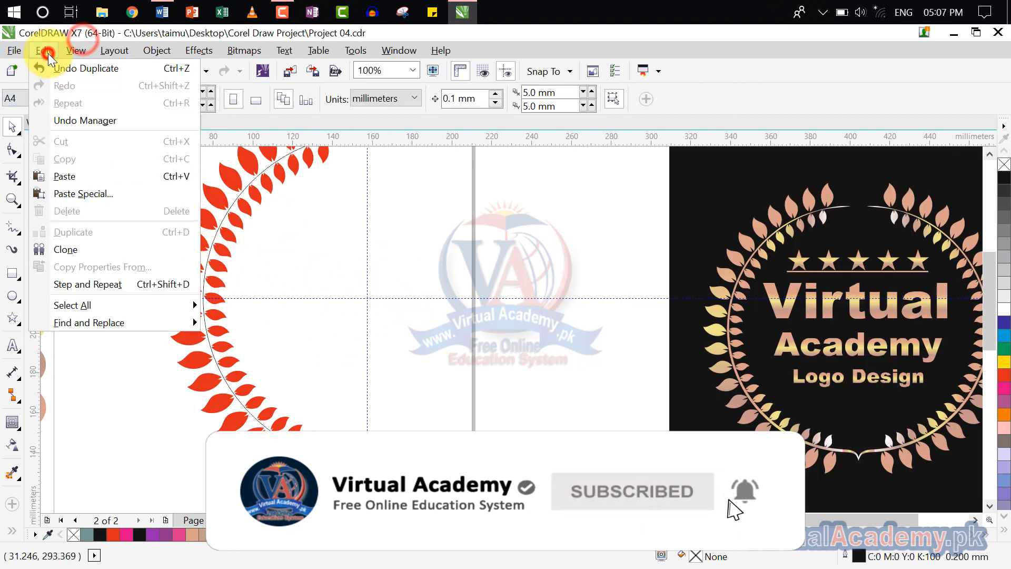
pyautogui.moveTo(96, 309)
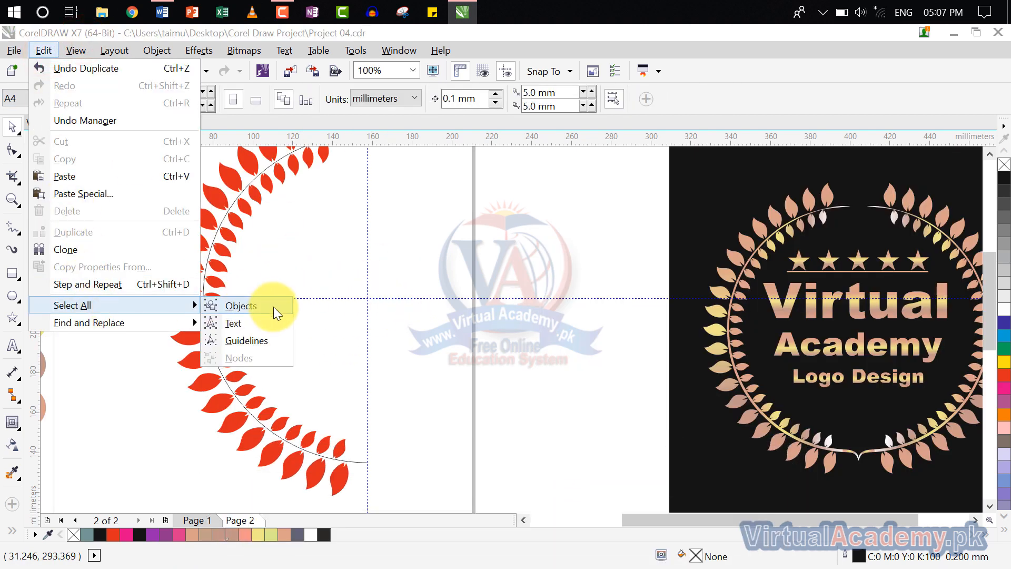
pyautogui.click(266, 339)
pyautogui.click(331, 276)
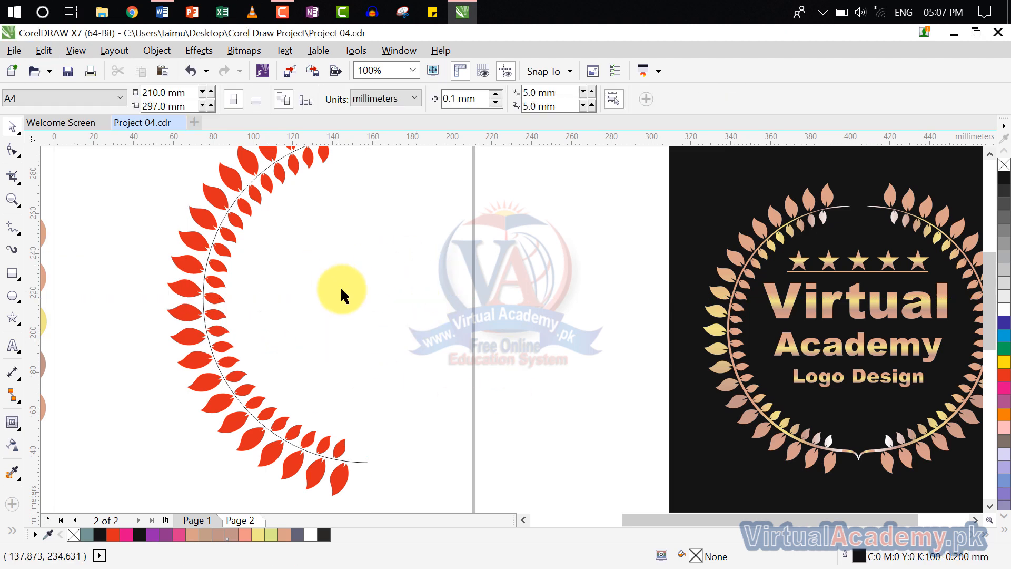
# - Select every outer leaf along the half-circle stem and combine them into a single object
pyautogui.scroll(-2, 361, 334)
pyautogui.scroll(2, 377, 338)
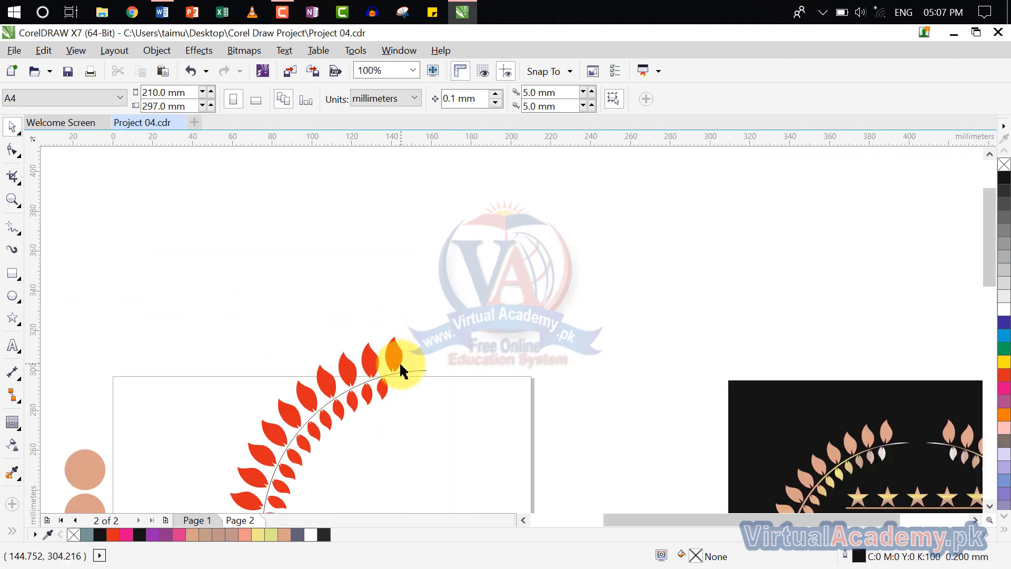
pyautogui.scroll(1, 397, 358)
pyautogui.scroll(-2, 406, 294)
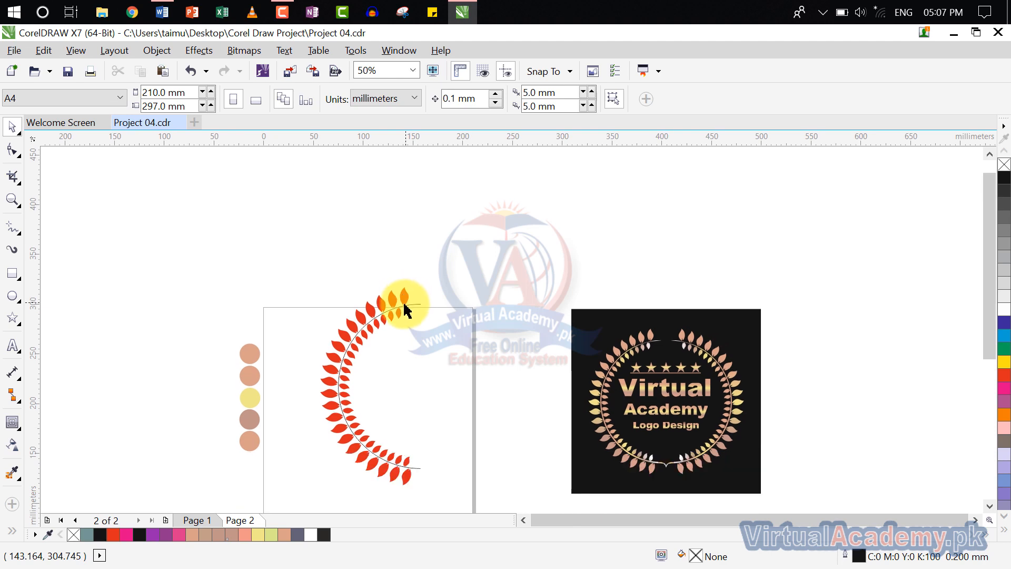
pyautogui.click(404, 305)
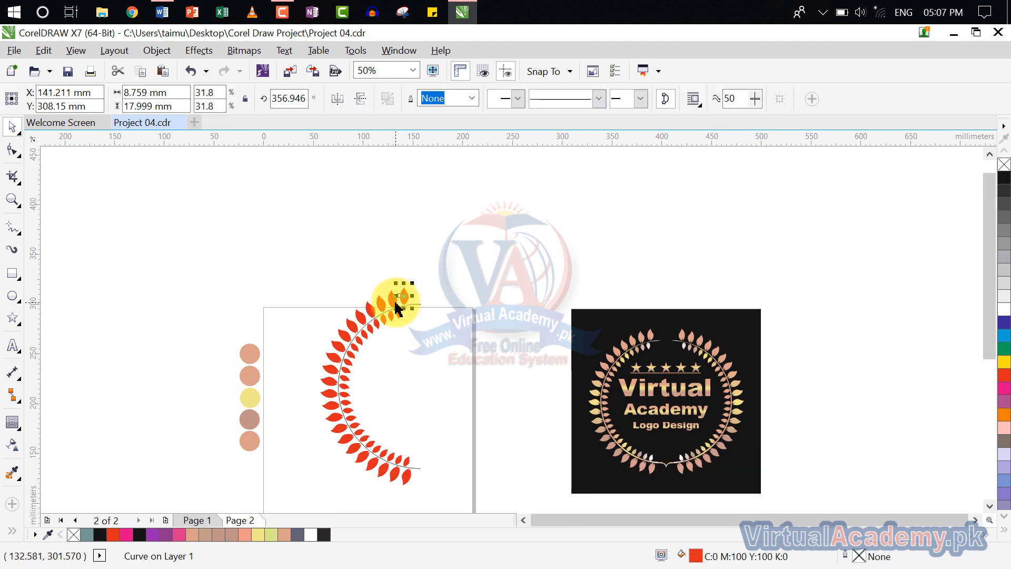
pyautogui.keyDown('shift'); pyautogui.click(385, 305); pyautogui.keyUp('shift')
pyautogui.keyDown('shift'); pyautogui.click(373, 314); pyautogui.keyUp('shift')
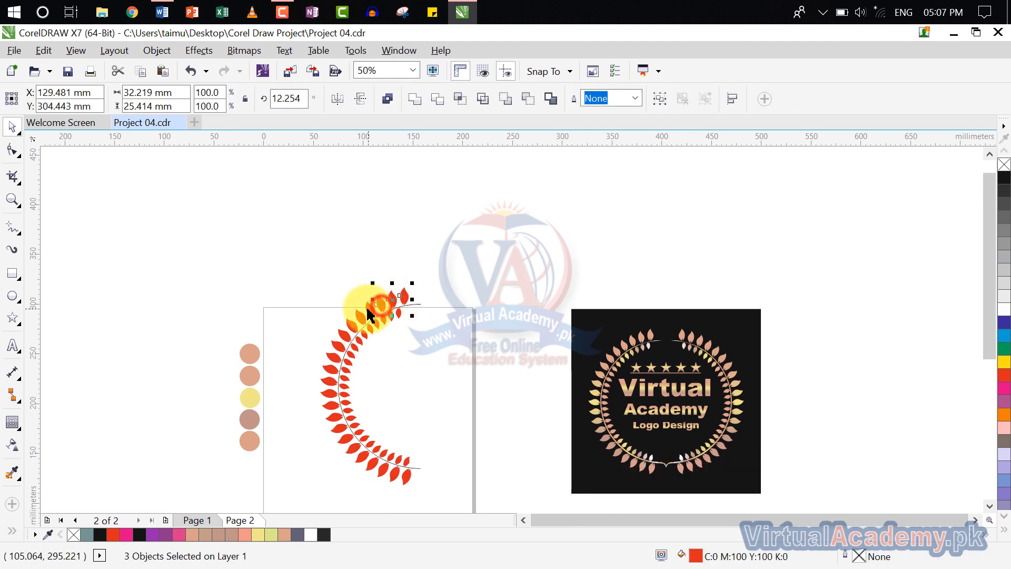
pyautogui.keyDown('shift'); pyautogui.click(368, 316); pyautogui.keyUp('shift')
pyautogui.keyDown('shift'); pyautogui.click(361, 321); pyautogui.keyUp('shift')
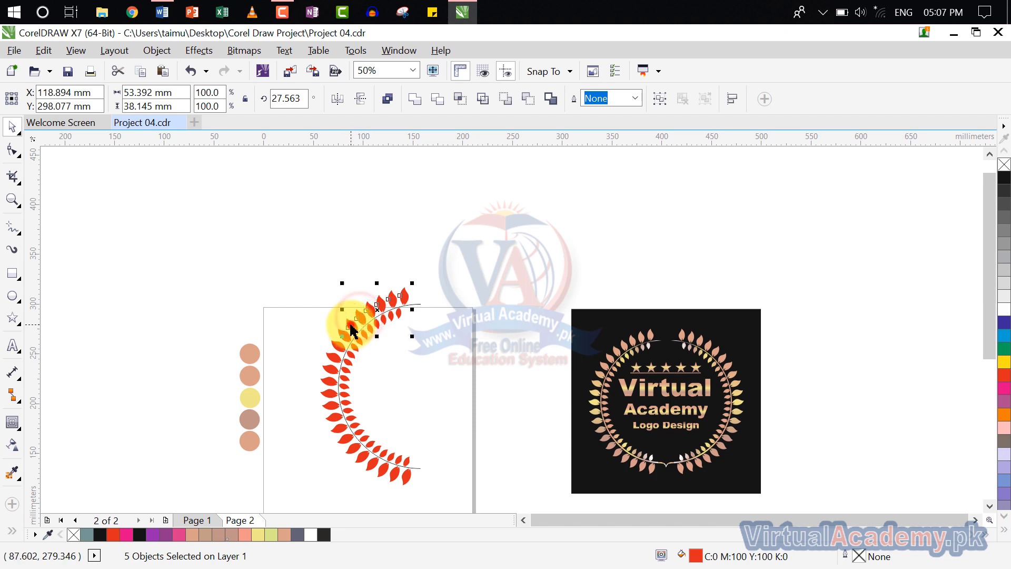
pyautogui.keyDown('shift'); pyautogui.click(345, 329); pyautogui.keyUp('shift')
pyautogui.keyDown('shift'); pyautogui.click(343, 339); pyautogui.keyUp('shift')
pyautogui.keyDown('shift'); pyautogui.click(337, 360); pyautogui.keyUp('shift')
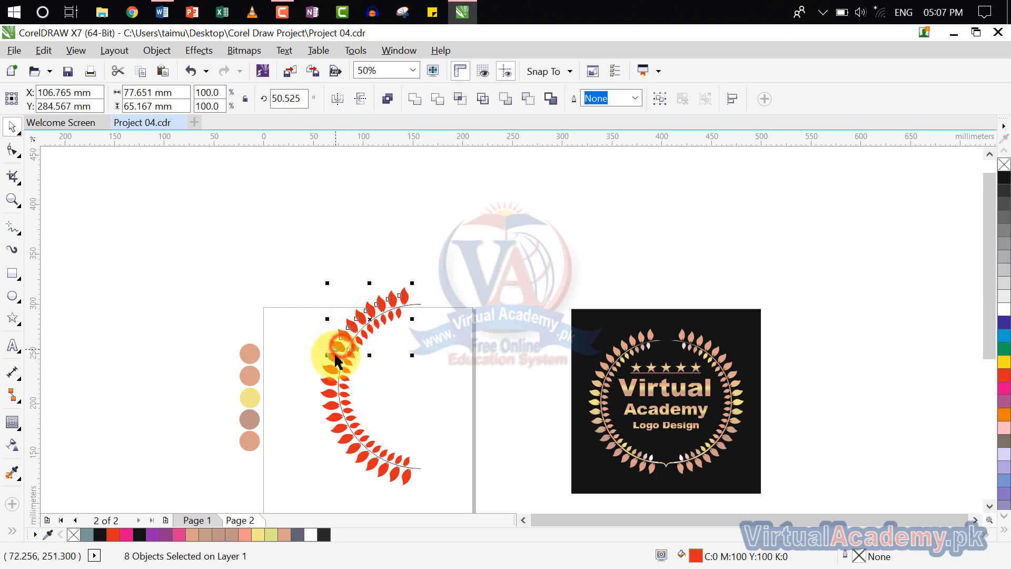
pyautogui.keyDown('shift'); pyautogui.click(334, 366); pyautogui.keyUp('shift')
pyautogui.keyDown('shift'); pyautogui.click(333, 375); pyautogui.keyUp('shift')
pyautogui.keyDown('shift'); pyautogui.click(332, 389); pyautogui.keyUp('shift')
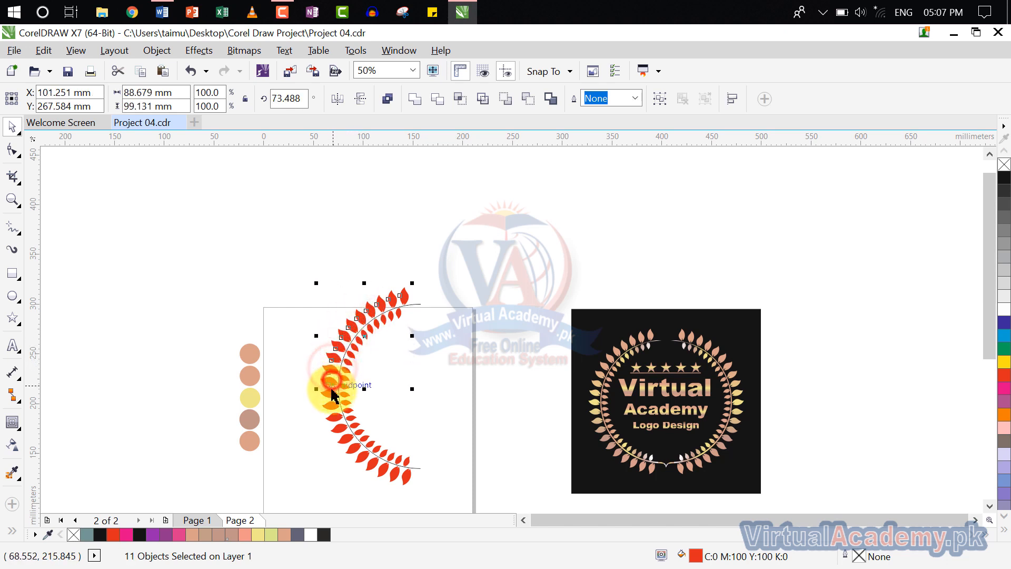
pyautogui.keyDown('shift'); pyautogui.click(332, 395); pyautogui.keyUp('shift')
pyautogui.keyDown('shift'); pyautogui.click(341, 424); pyautogui.keyUp('shift')
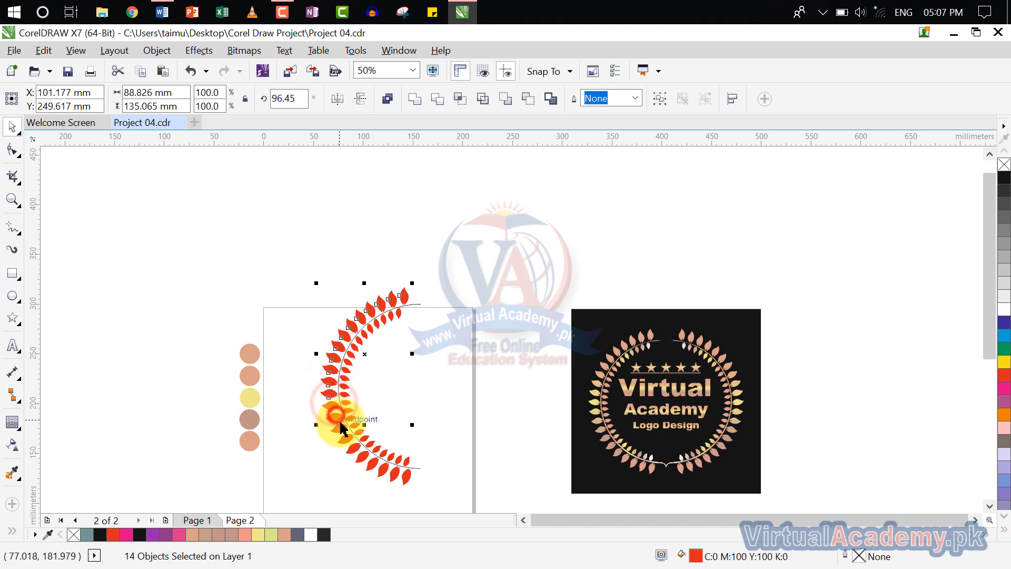
pyautogui.keyDown('shift'); pyautogui.click(349, 438); pyautogui.keyUp('shift')
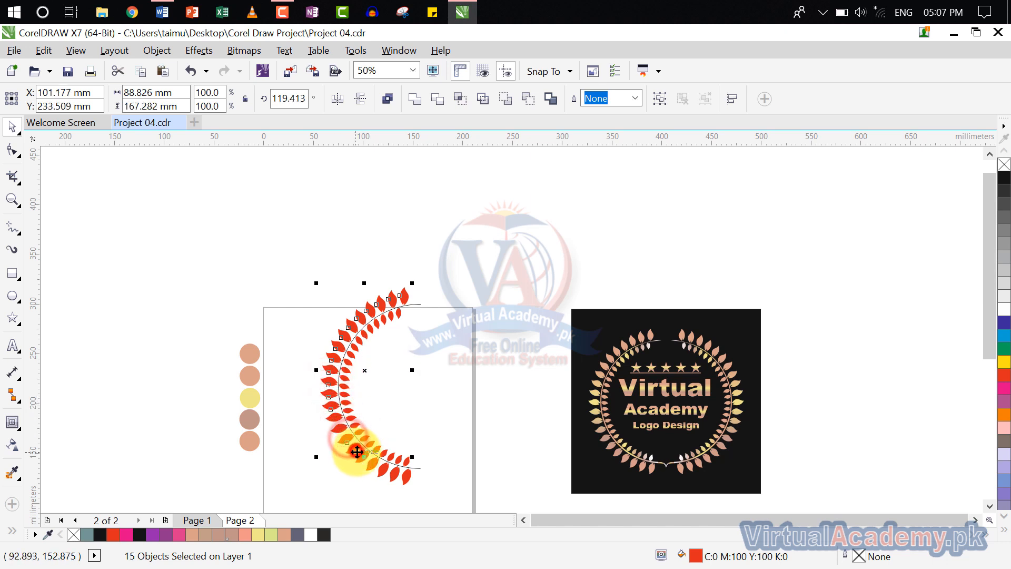
pyautogui.keyDown('shift'); pyautogui.click(383, 470); pyautogui.keyUp('shift')
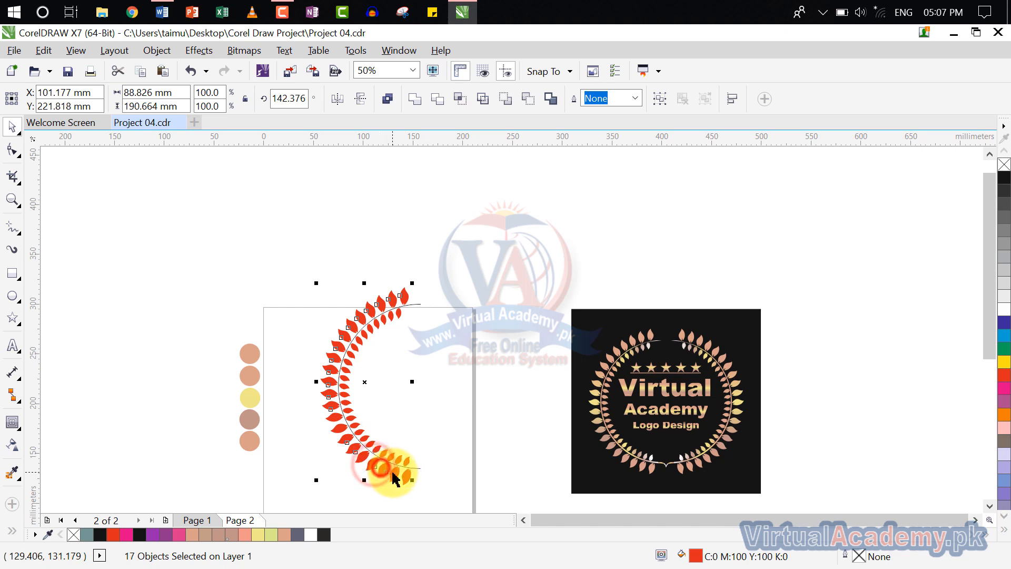
pyautogui.keyDown('shift'); pyautogui.click(396, 474); pyautogui.keyUp('shift')
pyautogui.keyDown('shift'); pyautogui.click(407, 478); pyautogui.keyUp('shift')
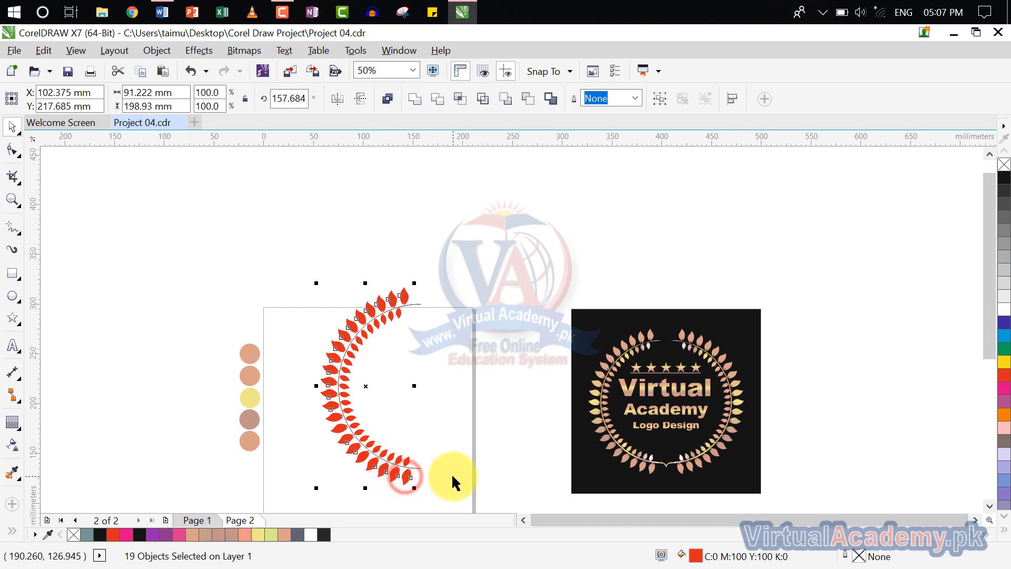
pyautogui.click(385, 99)
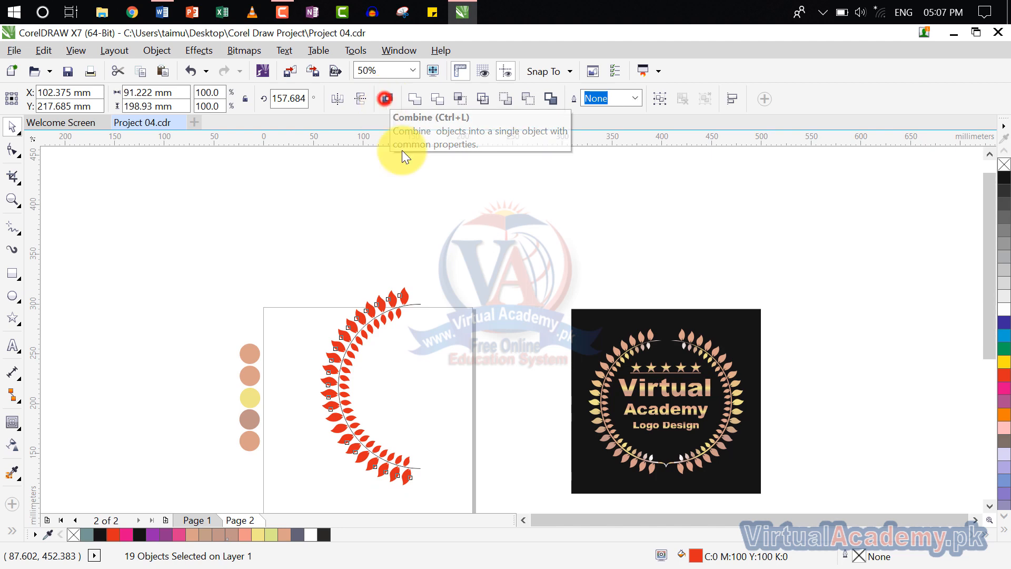
# - Move the combined outer leaf row off the stem to check for missed leaves, and undo the move
pyautogui.click(436, 348)
pyautogui.moveTo(359, 324); pyautogui.dragTo(295, 284)
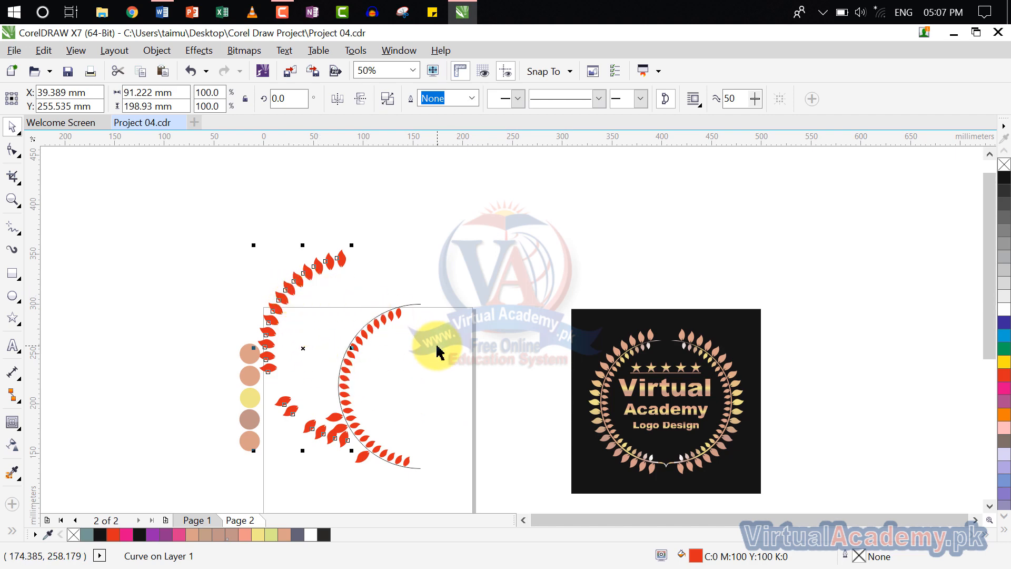
pyautogui.hotkey('ctrl', 'z')
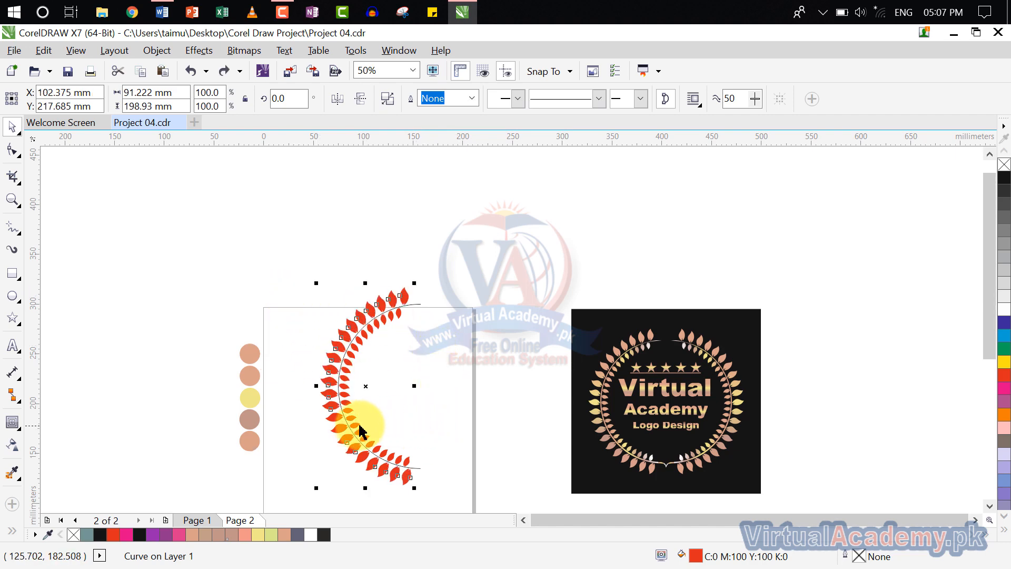
# - Combine the two adjacent missed outer leaves on the lower half of the arc with the outer leaf row
pyautogui.scroll(2, 368, 429)
pyautogui.click(428, 379)
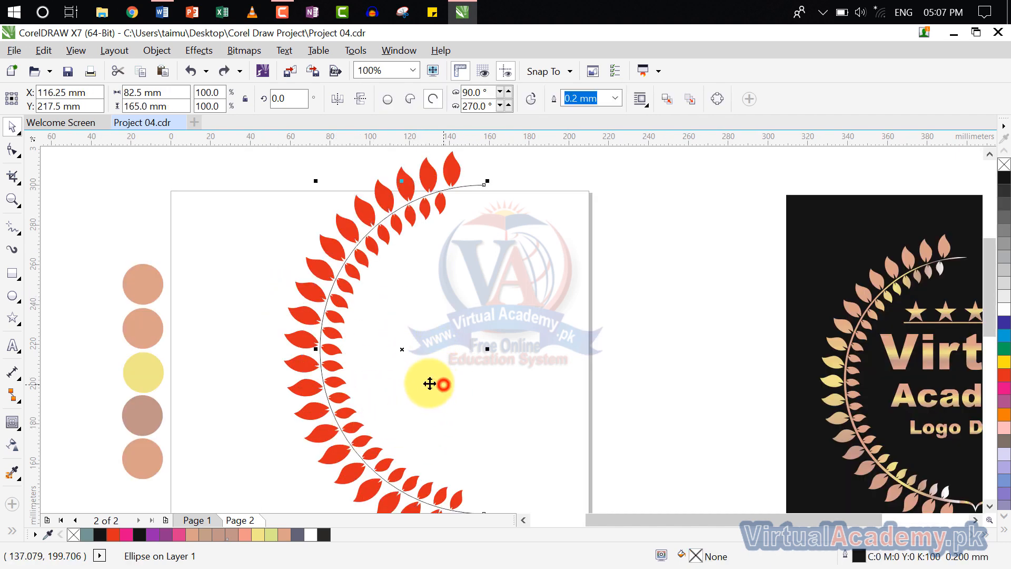
pyautogui.click(309, 366)
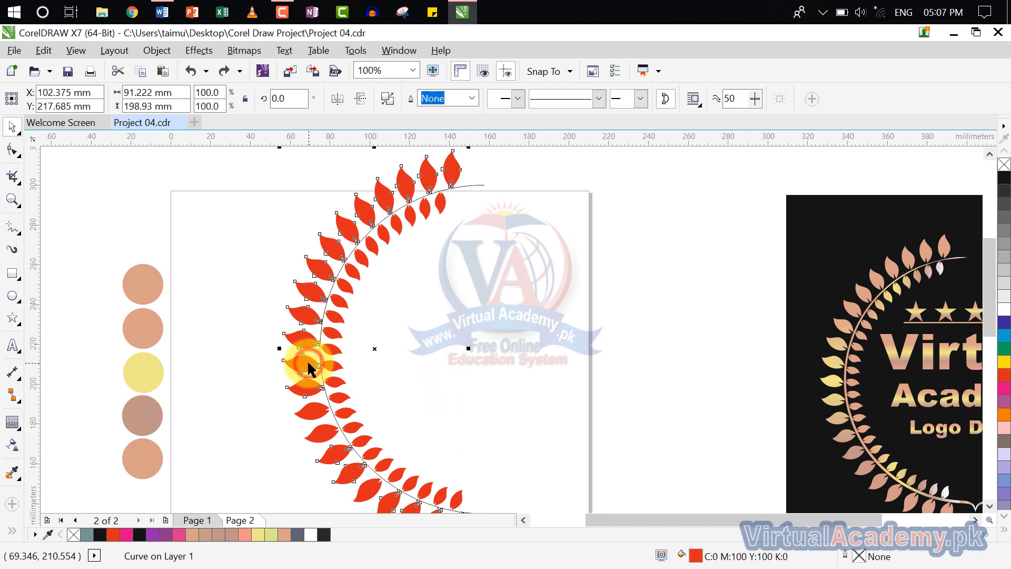
pyautogui.keyDown('shift'); pyautogui.click(311, 419); pyautogui.keyUp('shift')
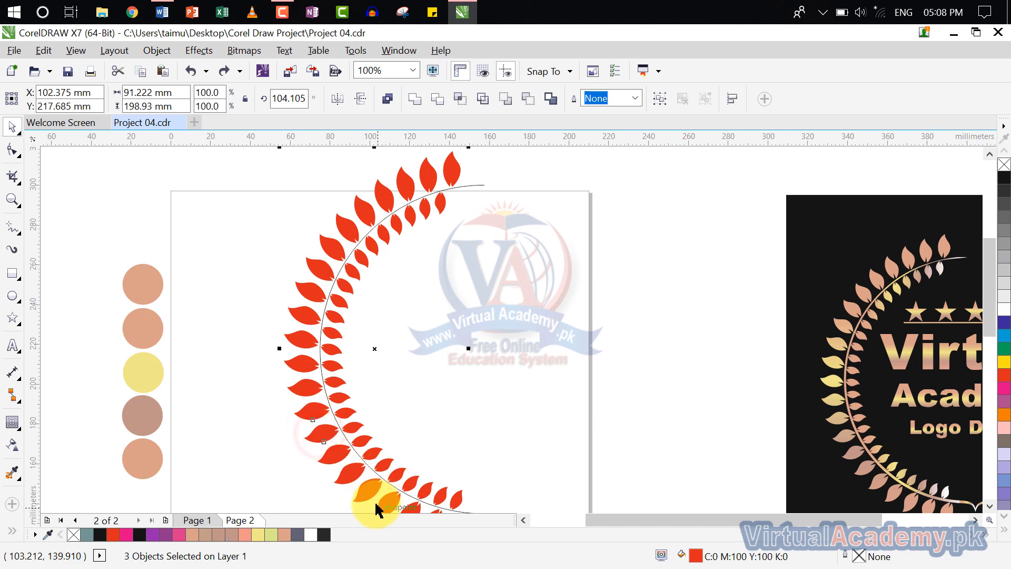
pyautogui.click(386, 103)
pyautogui.click(556, 327)
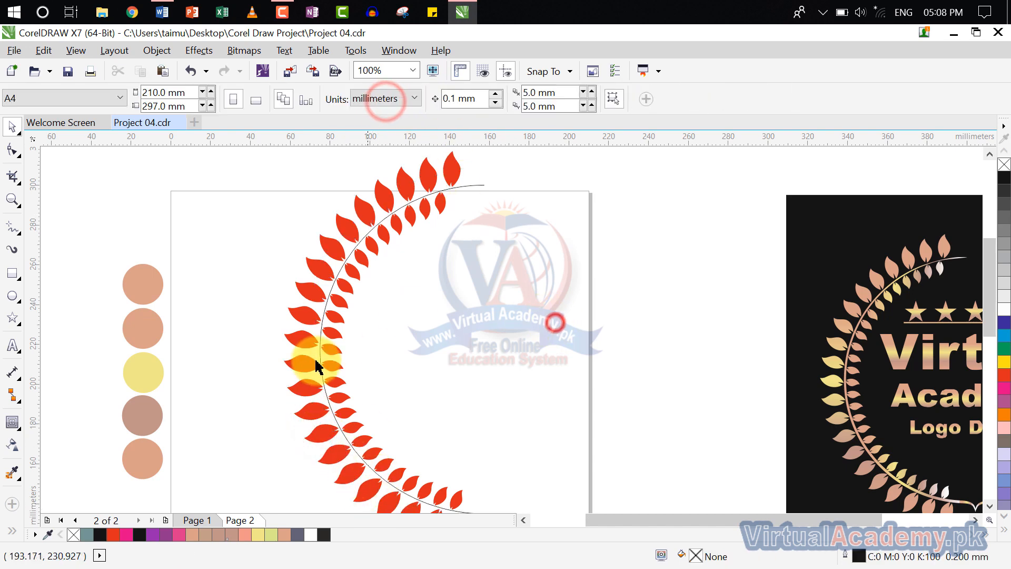
# - Combine the remaining missed outer leaf near the arc's lower end with the outer leaf row
pyautogui.click(314, 363)
pyautogui.scroll(-3, 397, 411)
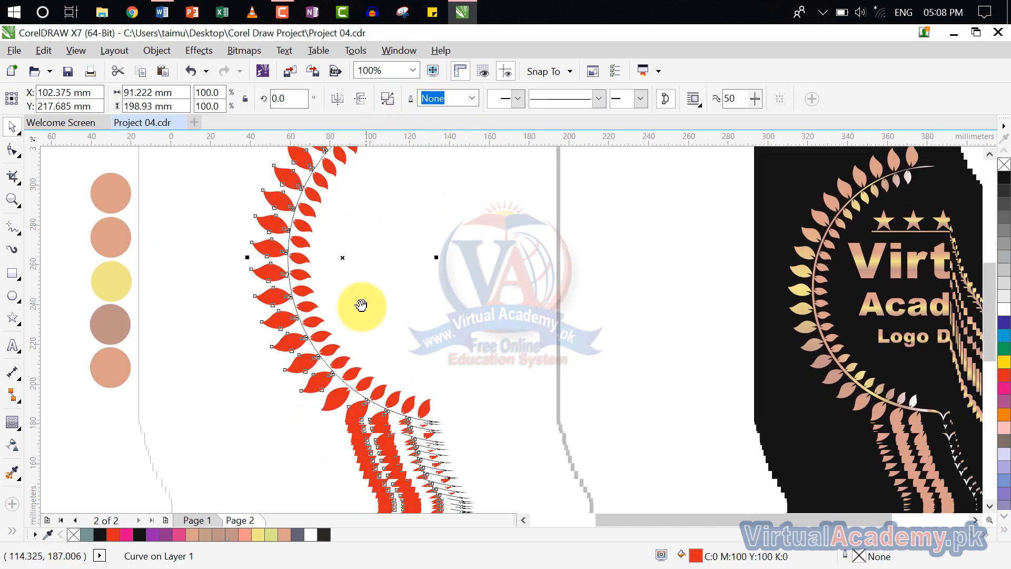
pyautogui.keyDown('shift'); pyautogui.click(337, 378); pyautogui.keyUp('shift')
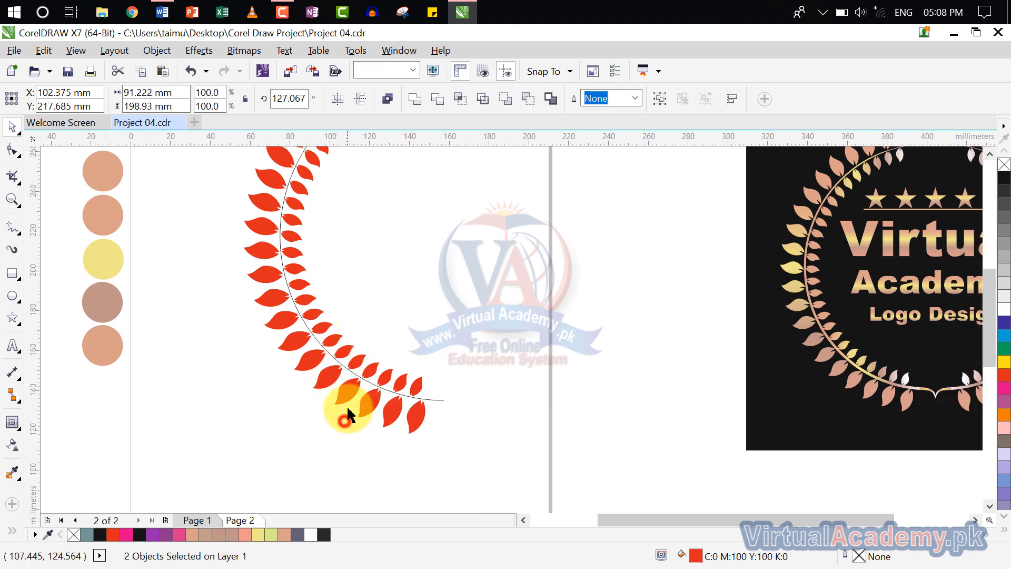
pyautogui.click(344, 421)
pyautogui.click(338, 379)
pyautogui.keyDown('shift'); pyautogui.click(332, 372); pyautogui.keyUp('shift')
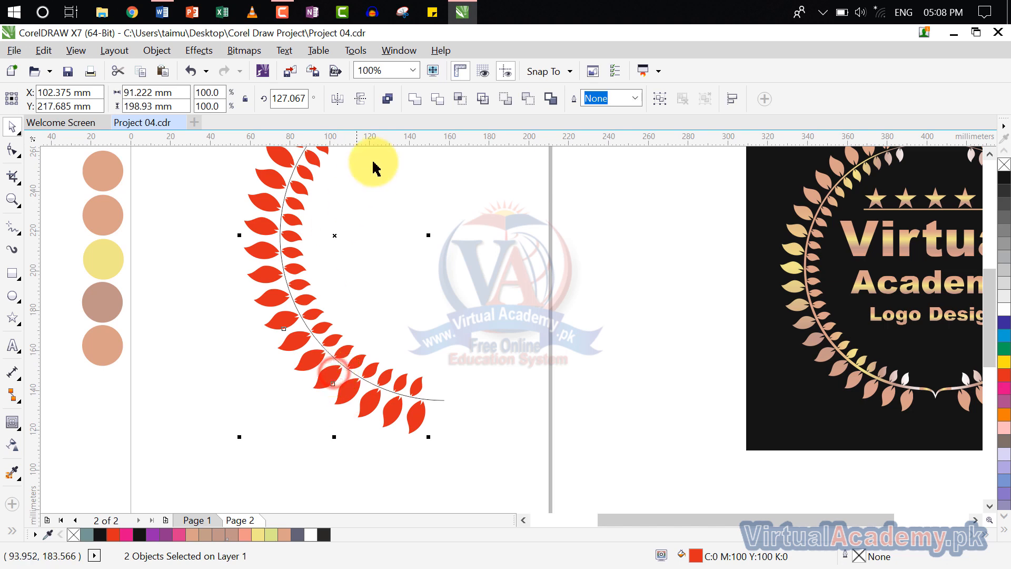
pyautogui.click(389, 100)
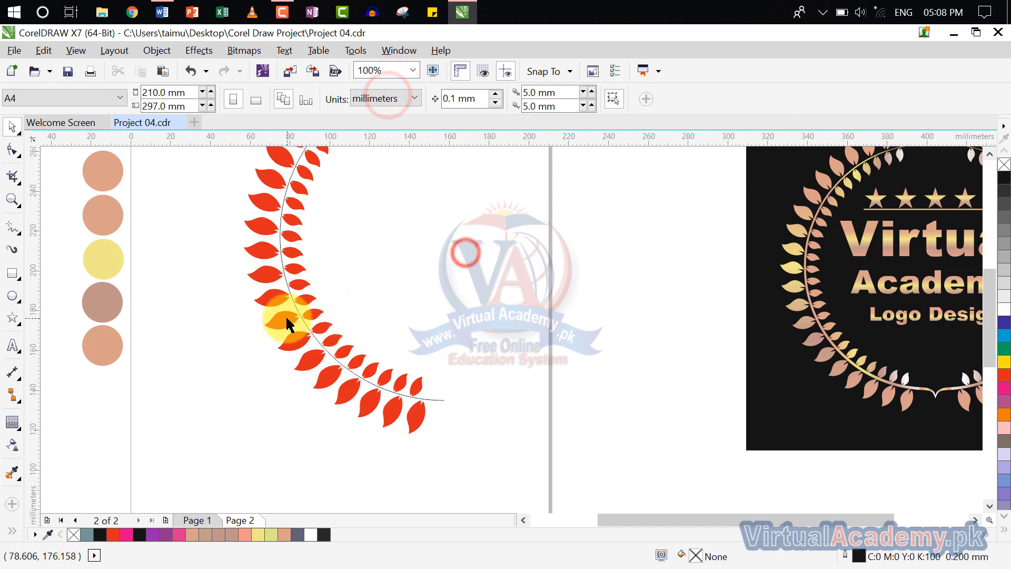
# - Test the completed outer leaf row by moving it away from the stem, and undo the move
pyautogui.moveTo(287, 322); pyautogui.dragTo(213, 333)
pyautogui.scroll(-2, 439, 400)
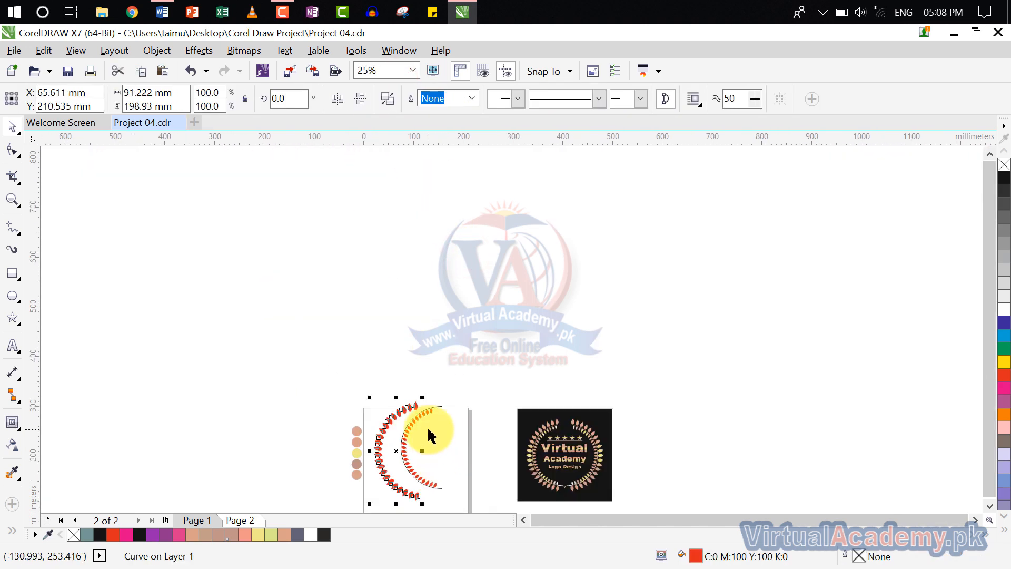
pyautogui.scroll(1, 416, 358)
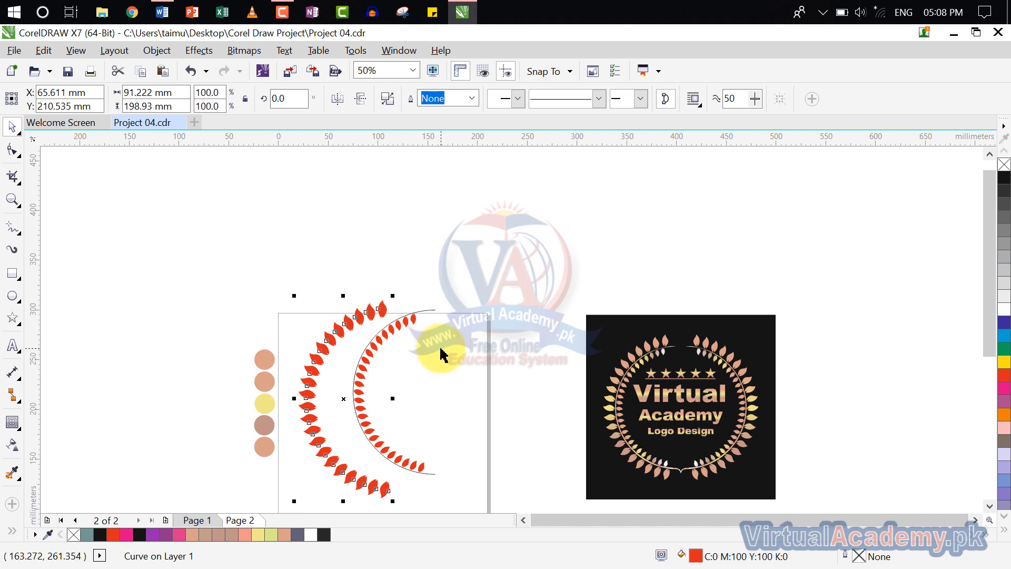
pyautogui.hotkey('ctrl', 'z')
# - Select the small inner leaves along the arc from its upper to its lower end and combine them into a single object
pyautogui.click(432, 343)
pyautogui.scroll(1, 420, 339)
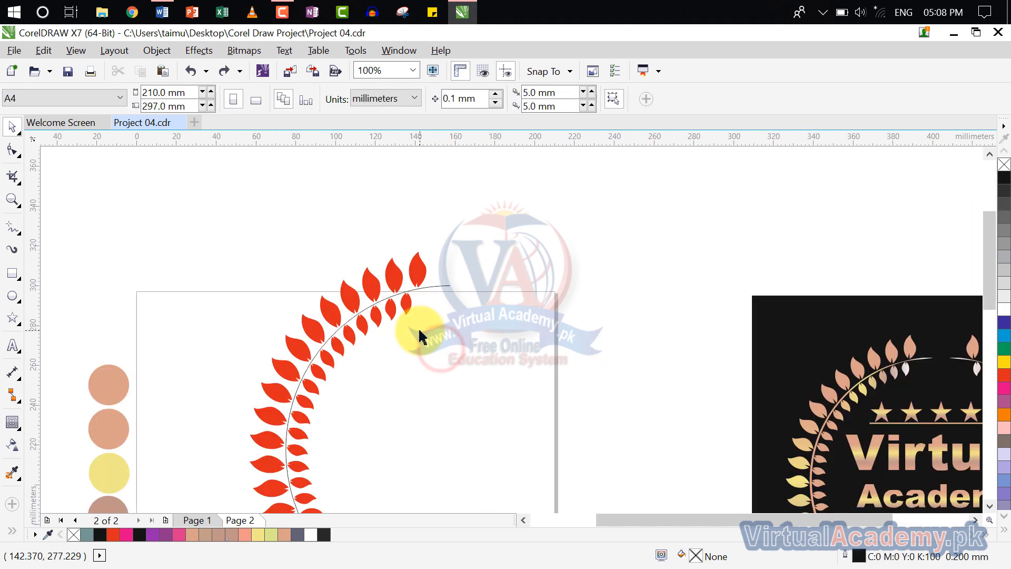
pyautogui.click(409, 311)
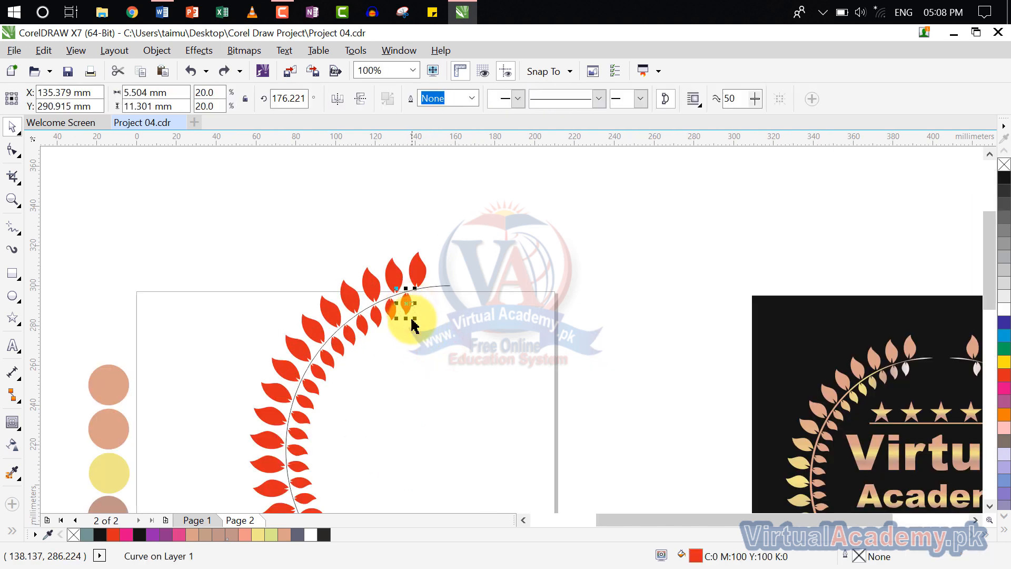
pyautogui.moveTo(414, 324); pyautogui.dragTo(406, 262)
pyautogui.scroll(-1, 407, 261)
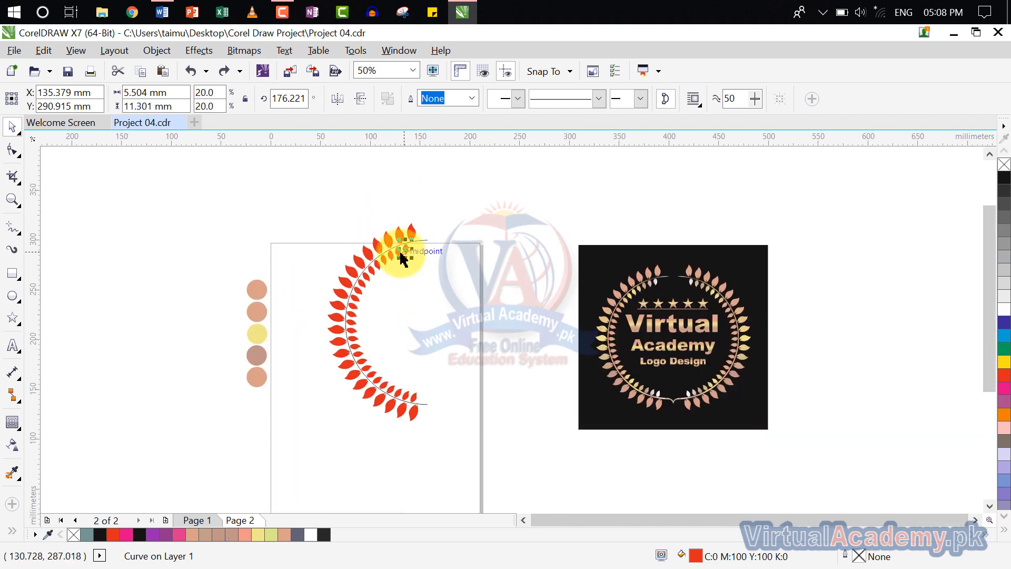
pyautogui.scroll(1, 398, 251)
pyautogui.keyDown('shift'); pyautogui.click(391, 258); pyautogui.keyUp('shift')
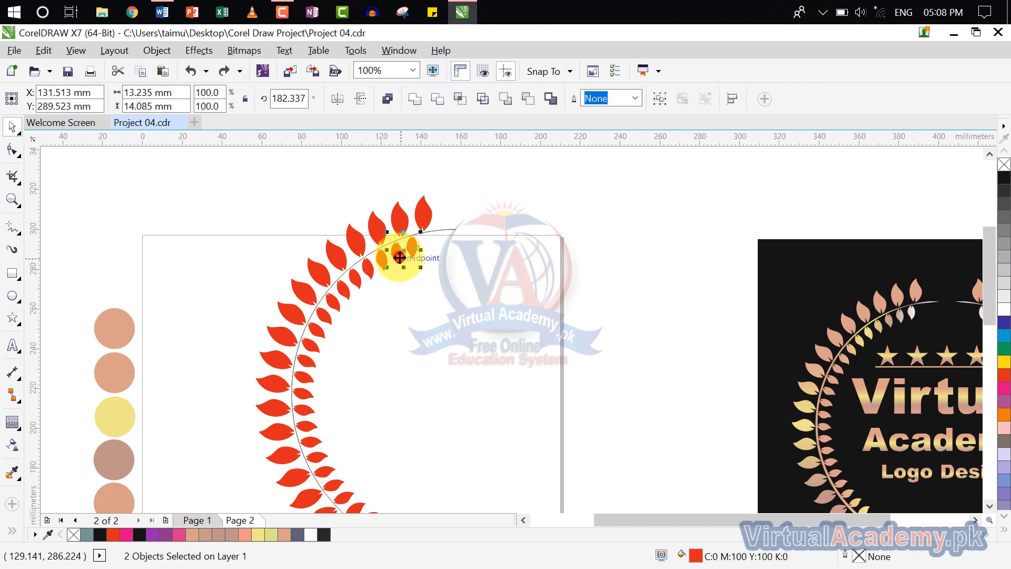
pyautogui.keyDown('shift'); pyautogui.click(366, 269); pyautogui.keyUp('shift')
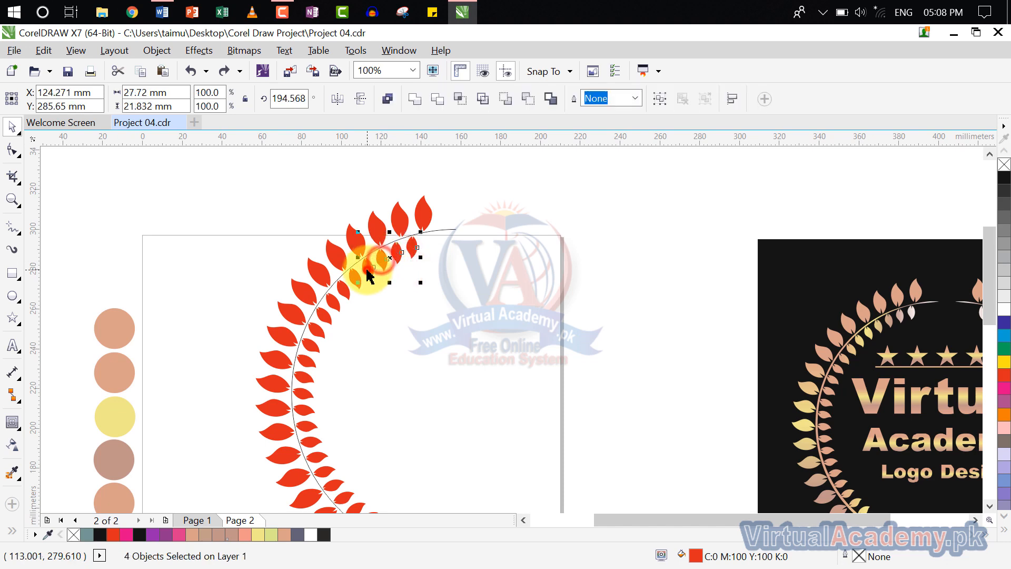
pyautogui.keyDown('shift'); pyautogui.click(346, 288); pyautogui.keyUp('shift')
pyautogui.keyDown('shift'); pyautogui.click(326, 318); pyautogui.keyUp('shift')
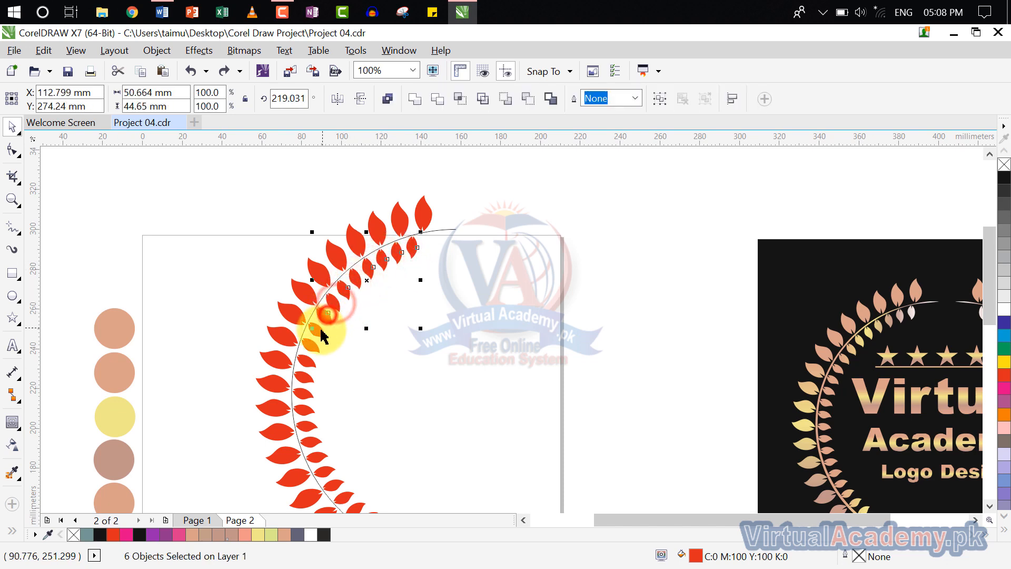
pyautogui.keyDown('shift'); pyautogui.click(318, 333); pyautogui.keyUp('shift')
pyautogui.keyDown('shift'); pyautogui.click(312, 360); pyautogui.keyUp('shift')
pyautogui.keyDown('shift'); pyautogui.click(305, 356); pyautogui.keyUp('shift')
pyautogui.keyDown('shift'); pyautogui.click(301, 368); pyautogui.keyUp('shift')
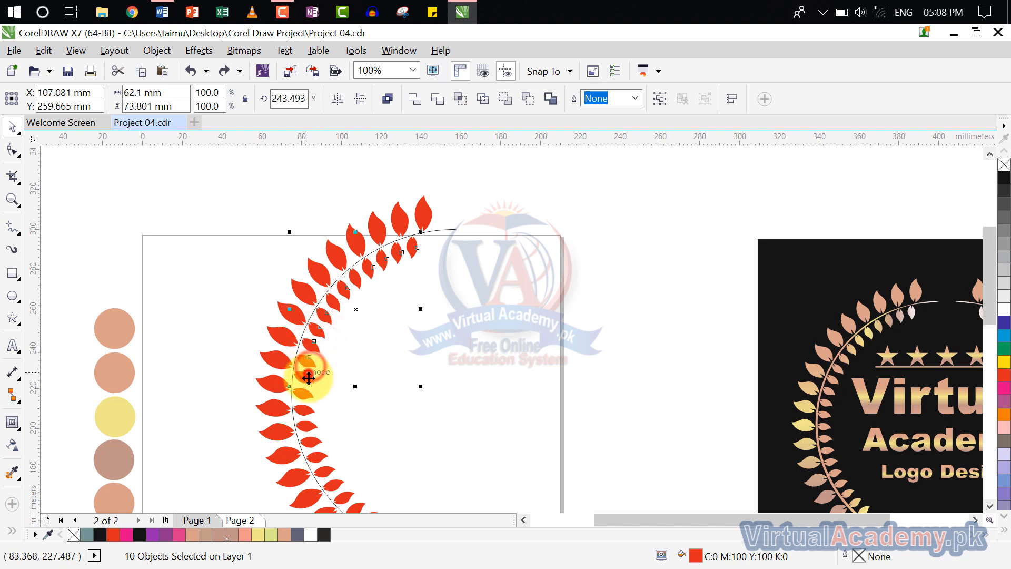
pyautogui.keyDown('shift'); pyautogui.click(302, 388); pyautogui.keyUp('shift')
pyautogui.keyDown('shift'); pyautogui.click(308, 406); pyautogui.keyUp('shift')
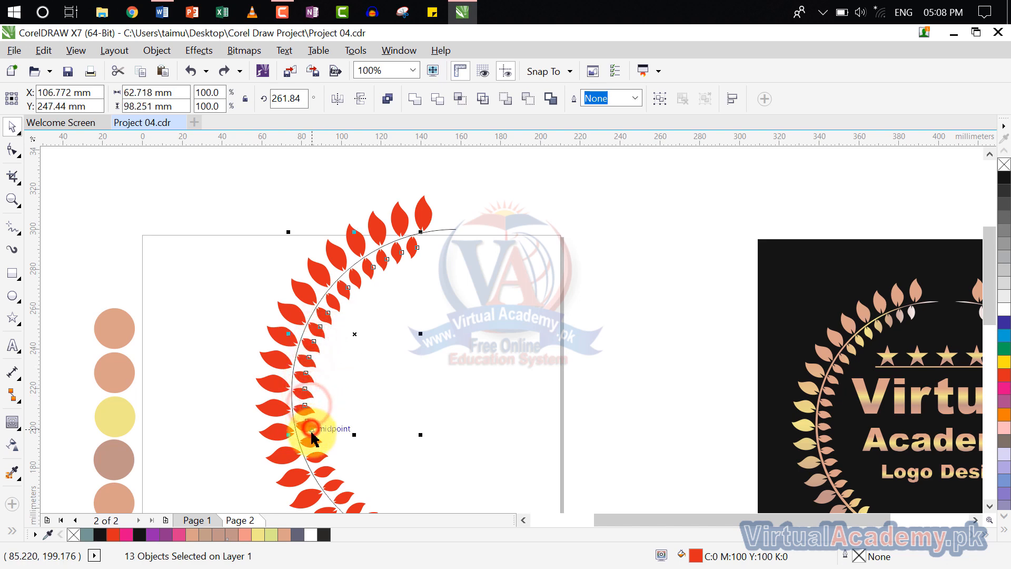
pyautogui.keyDown('shift'); pyautogui.click(314, 438); pyautogui.keyUp('shift')
pyautogui.keyDown('shift'); pyautogui.click(318, 453); pyautogui.keyUp('shift')
pyautogui.keyDown('shift'); pyautogui.click(326, 467); pyautogui.keyUp('shift')
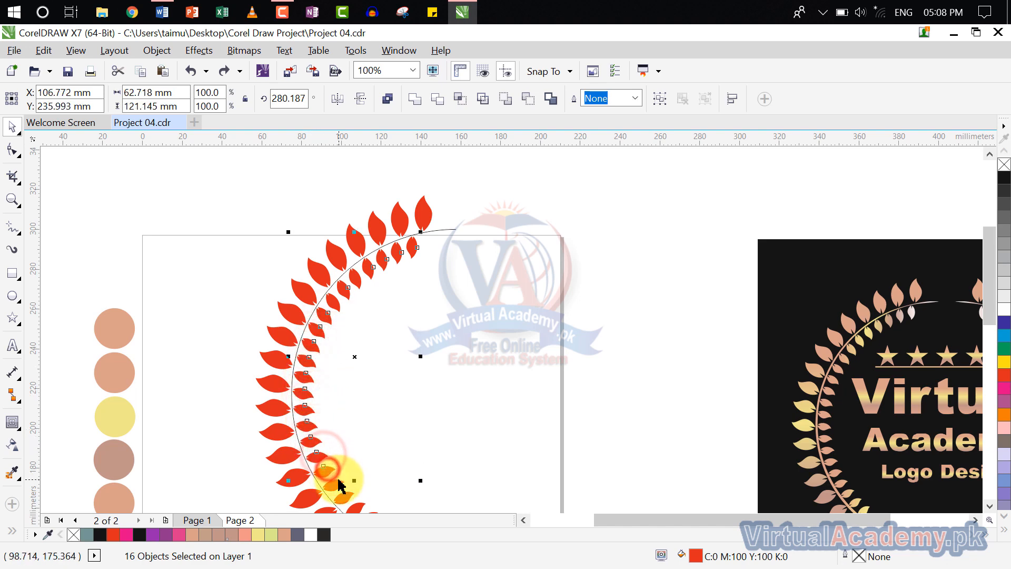
pyautogui.keyDown('shift'); pyautogui.click(332, 479); pyautogui.keyUp('shift')
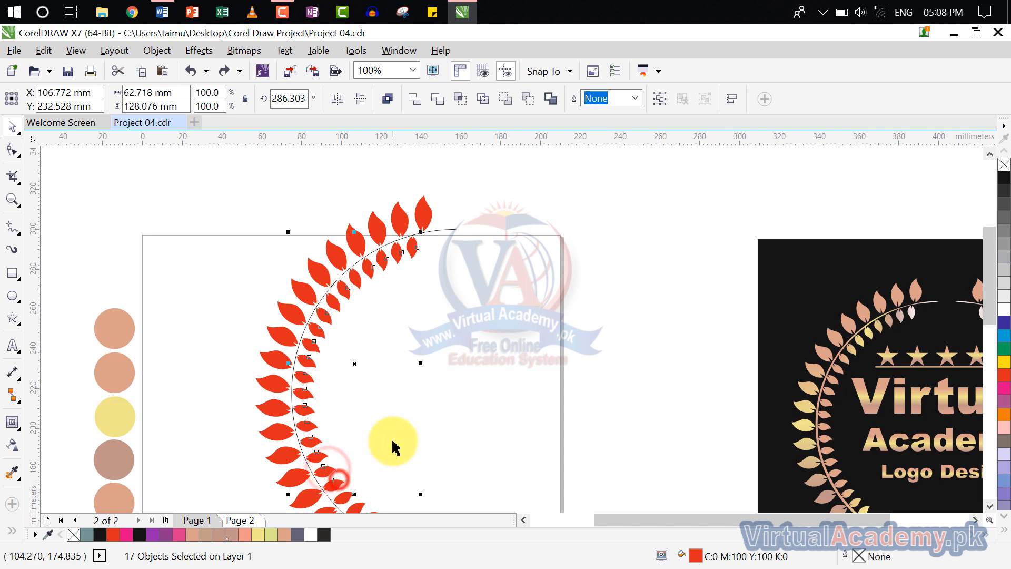
pyautogui.keyDown('shift'); pyautogui.click(347, 500); pyautogui.keyUp('shift')
pyautogui.moveTo(368, 445); pyautogui.dragTo(350, 232)
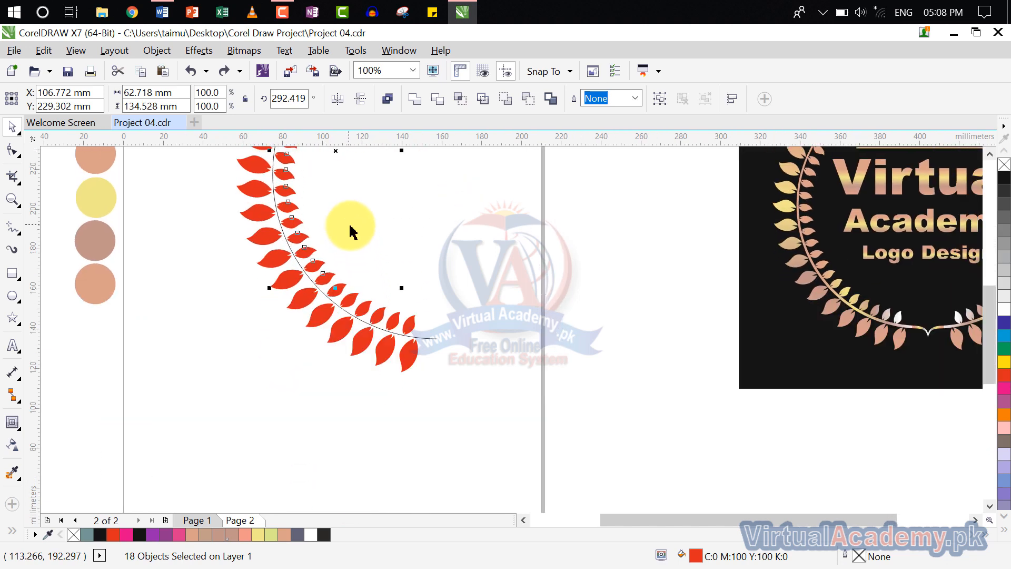
pyautogui.keyDown('shift'); pyautogui.click(362, 311); pyautogui.keyUp('shift')
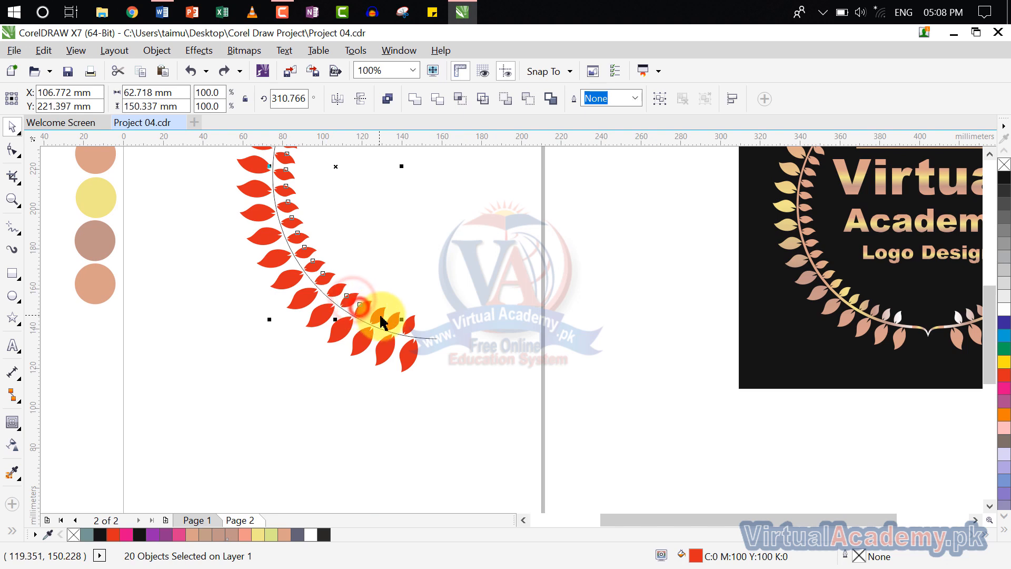
pyautogui.keyDown('shift'); pyautogui.click(377, 316); pyautogui.keyUp('shift')
pyautogui.keyDown('shift'); pyautogui.click(392, 320); pyautogui.keyUp('shift')
pyautogui.keyDown('shift'); pyautogui.click(412, 325); pyautogui.keyUp('shift')
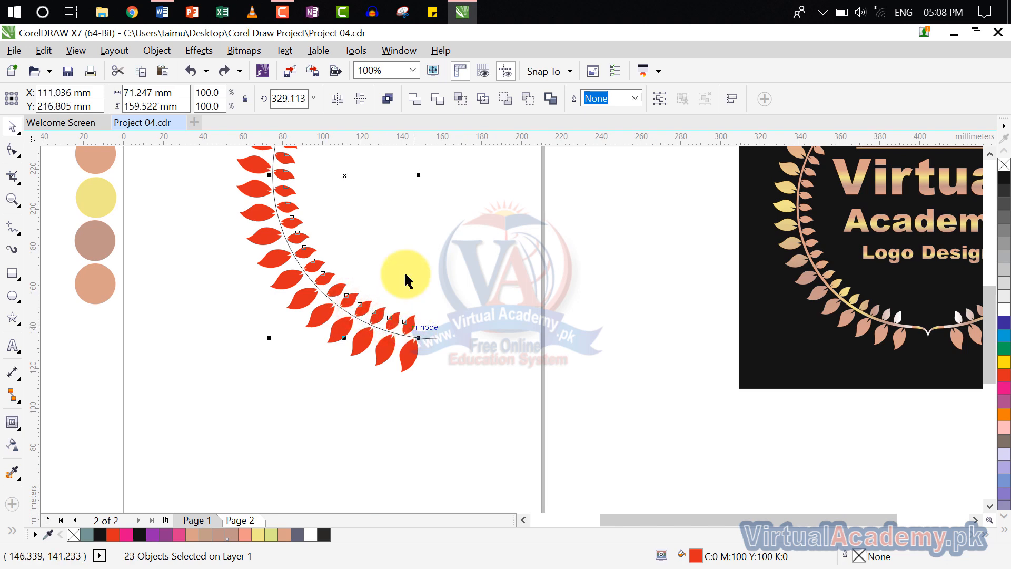
pyautogui.click(387, 99)
# - Try moving the combined inner leaf row off the stem to check for missed leaves
pyautogui.scroll(-2, 429, 227)
pyautogui.scroll(-1, 414, 253)
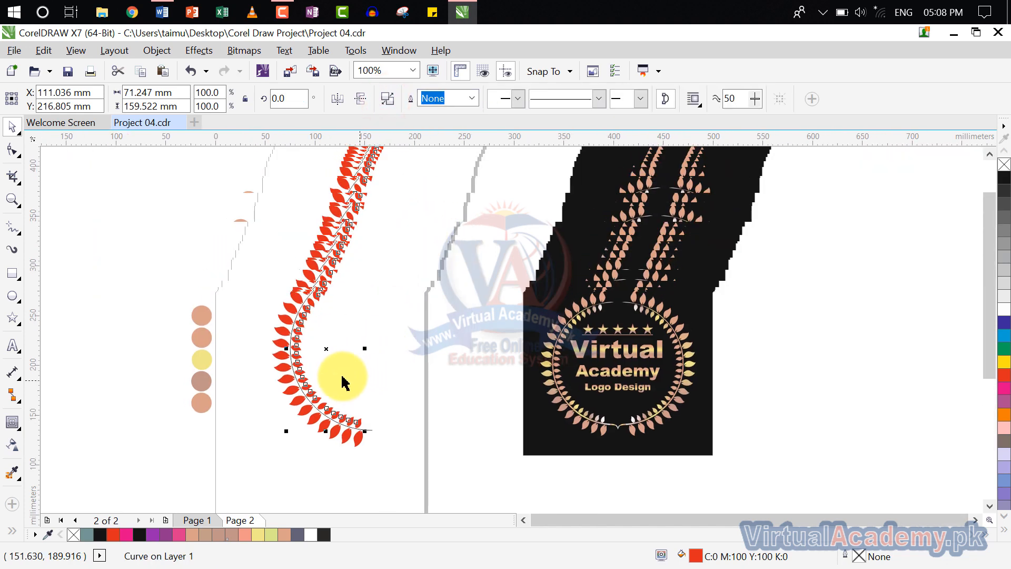
pyautogui.click(332, 354)
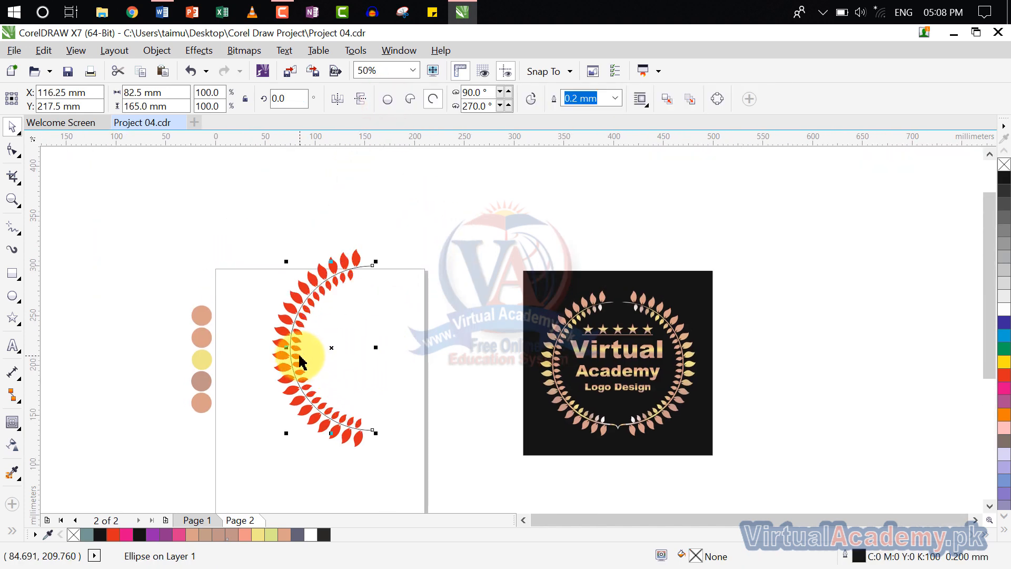
pyautogui.moveTo(300, 363); pyautogui.dragTo(390, 366)
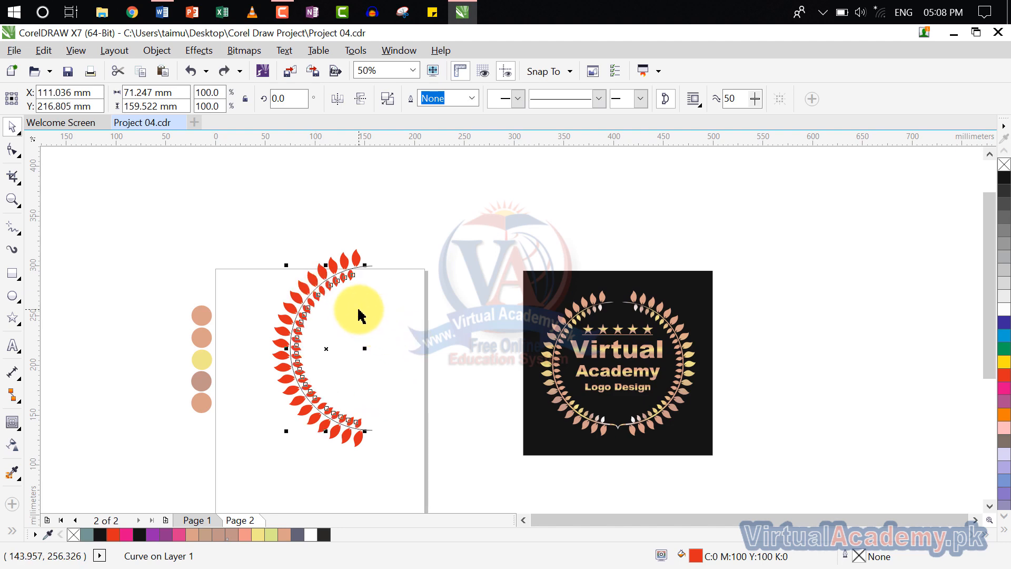
# - Select the combined inner leaf row together with a missed inner leaf on the upper part of the arc
pyautogui.scroll(1, 316, 298)
pyautogui.scroll(1, 280, 293)
pyautogui.click(283, 296)
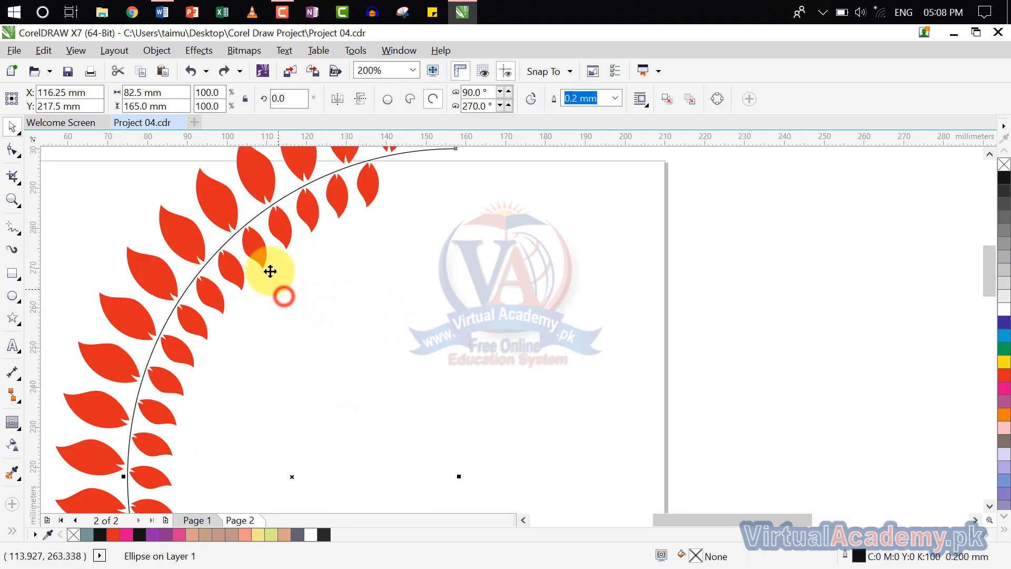
pyautogui.click(282, 226)
pyautogui.scroll(1, 255, 271)
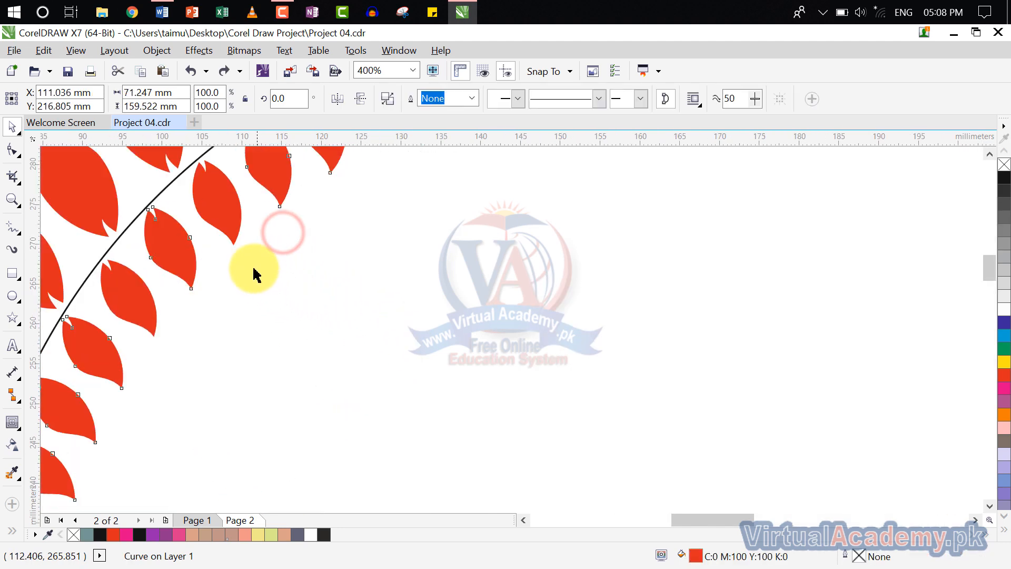
pyautogui.keyDown('shift'); pyautogui.click(223, 200); pyautogui.keyUp('shift')
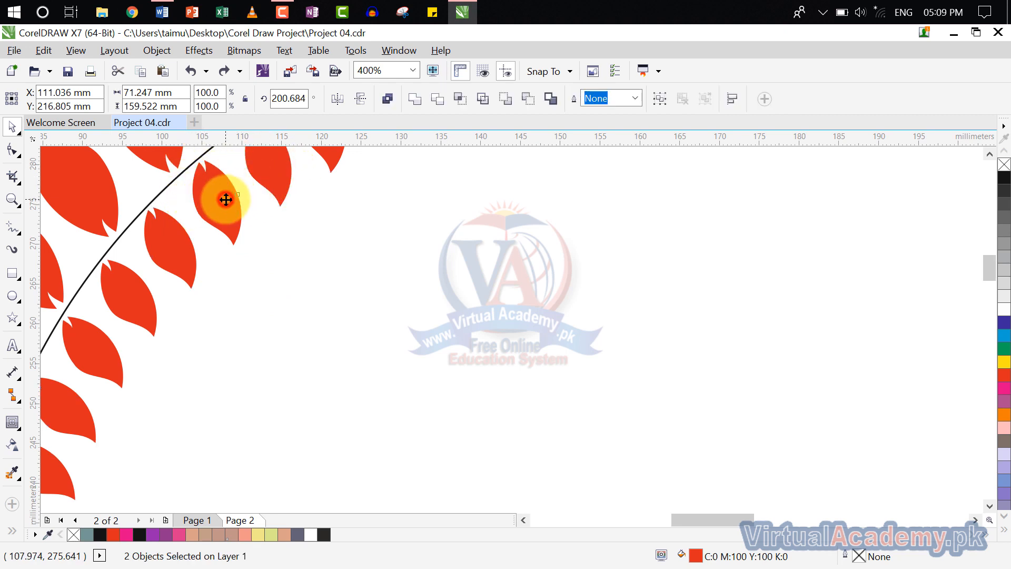
# - Add the missed inner leaf to the selection and combine it with the other inner leaves on the arc's upper part
pyautogui.keyDown('shift'); pyautogui.click(135, 306); pyautogui.keyUp('shift')
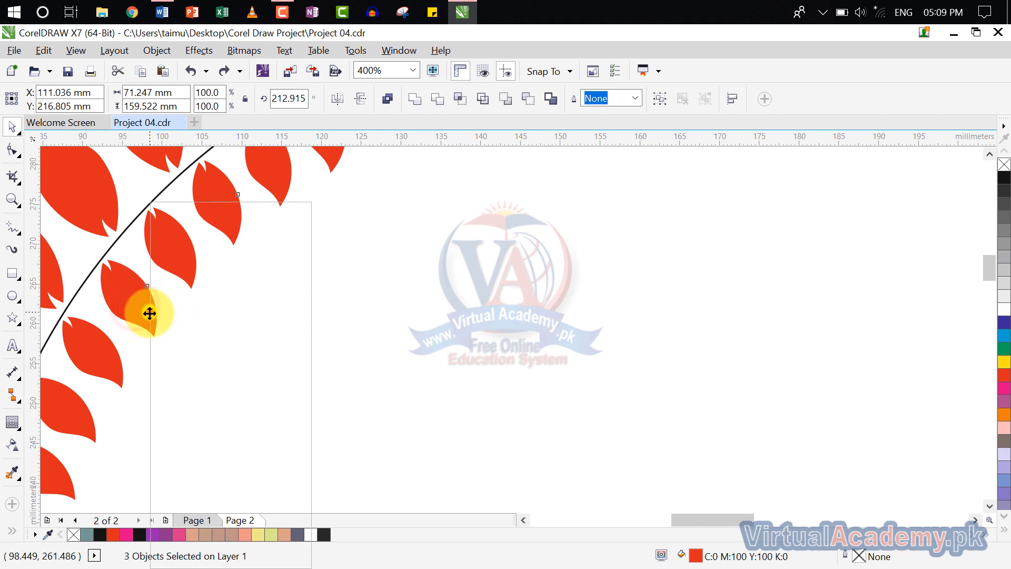
pyautogui.rightClick(150, 310)
pyautogui.click(388, 98)
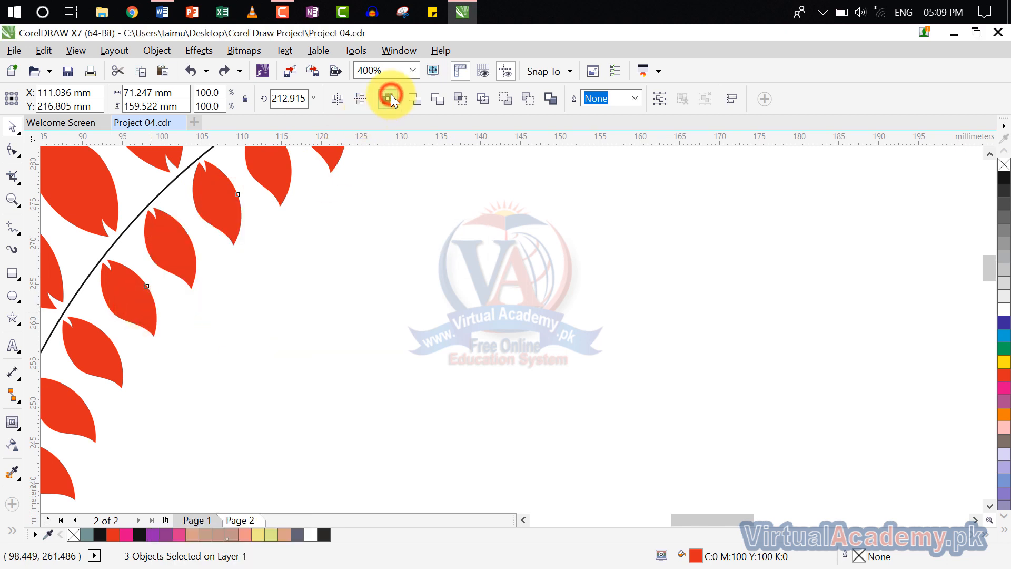
pyautogui.click(392, 246)
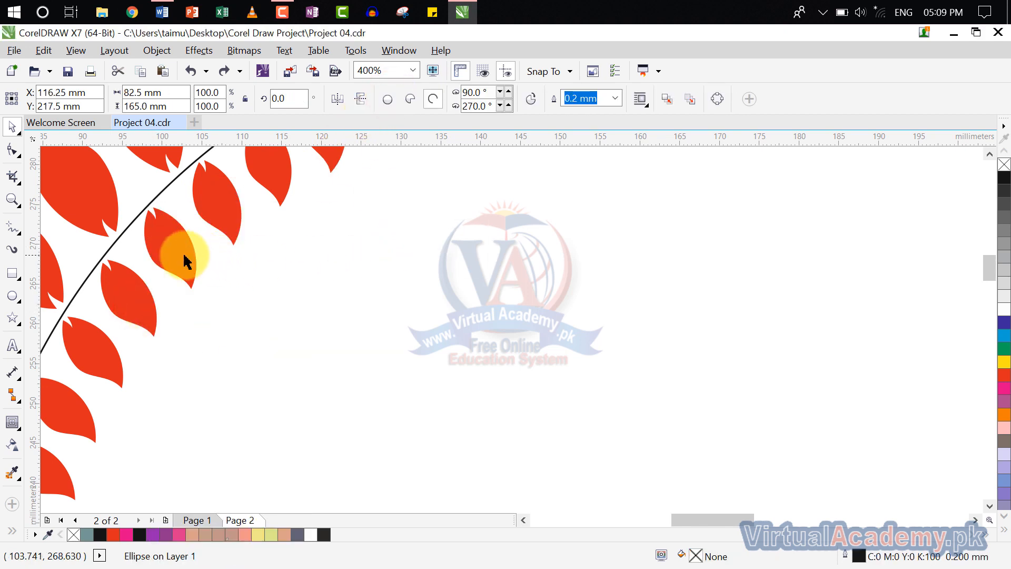
pyautogui.click(184, 256)
pyautogui.scroll(-2, 500, 343)
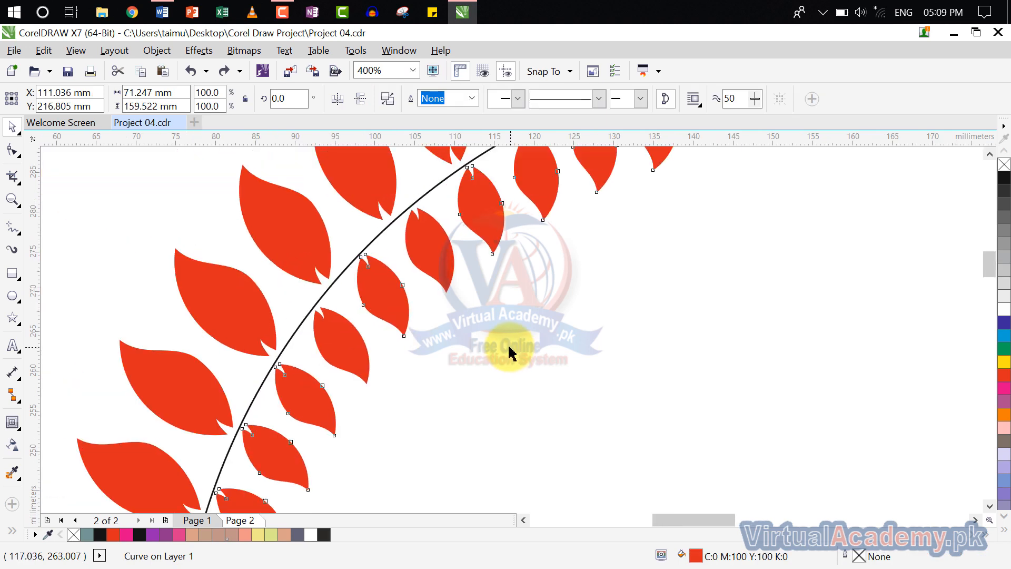
# - Combine the inner leaves still separate along the upper part of the arc with the existing inner leaf curve
pyautogui.click(514, 245)
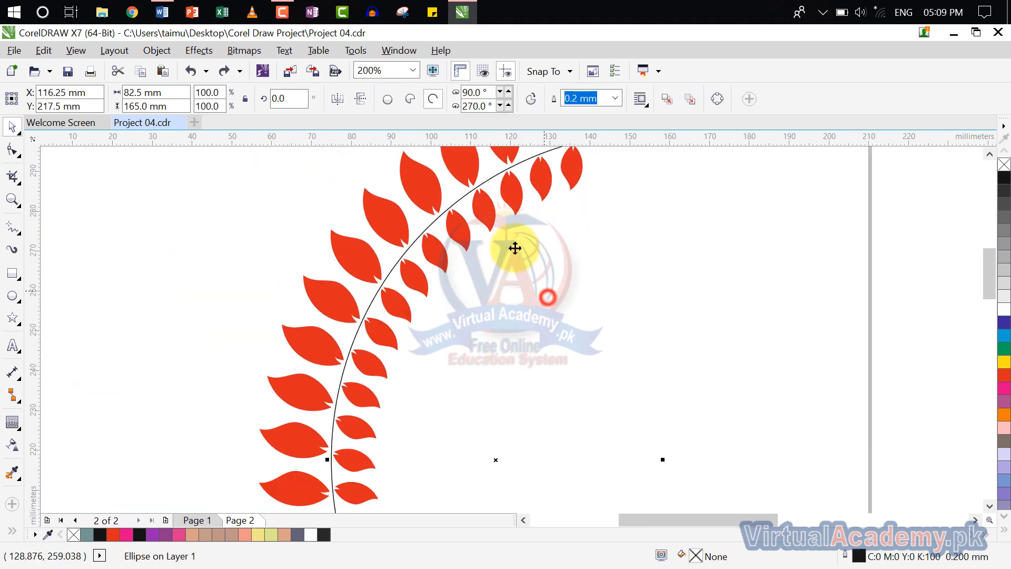
pyautogui.click(482, 209)
pyautogui.keyDown('shift'); pyautogui.click(485, 210); pyautogui.keyUp('shift')
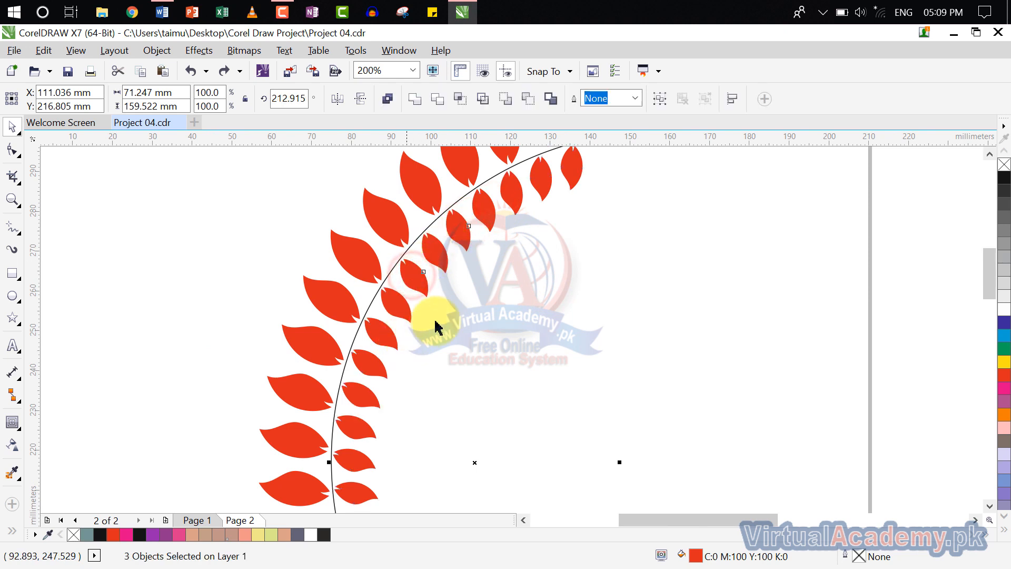
pyautogui.click(385, 96)
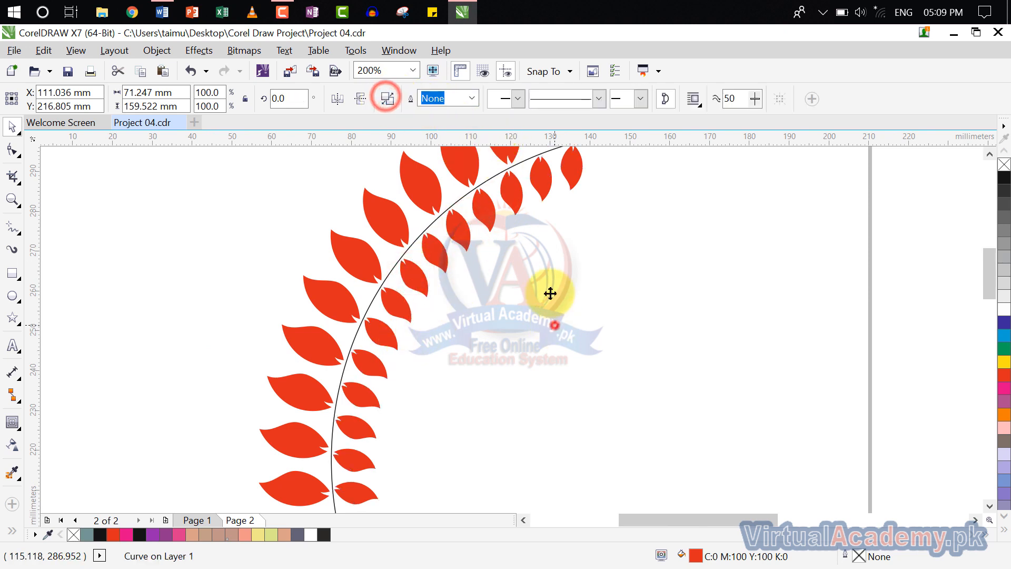
pyautogui.click(583, 327)
pyautogui.click(489, 211)
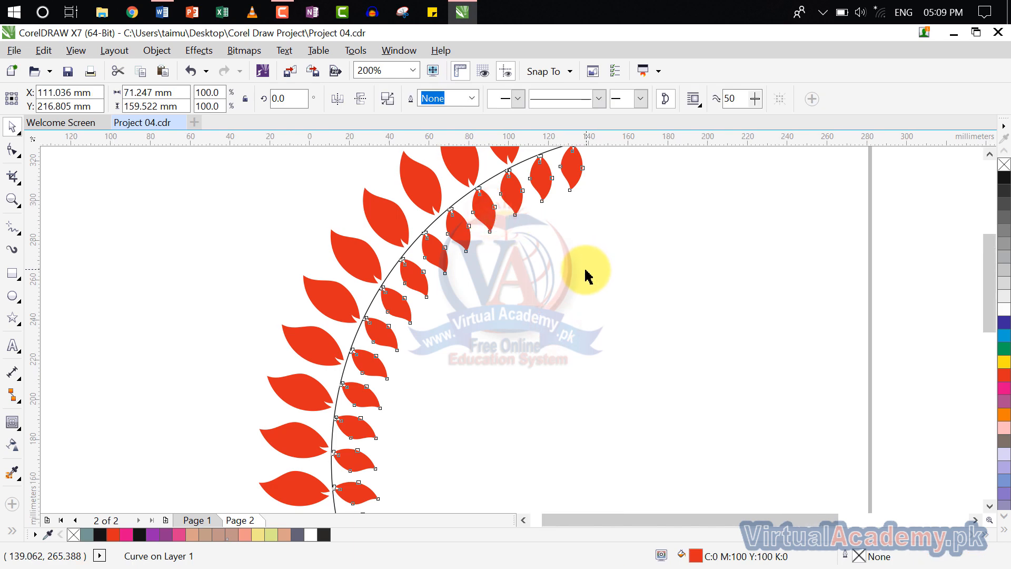
# - Combine the remaining separate inner leaf on the lower part of the arc with the inner leaf curve
pyautogui.scroll(-2, 584, 270)
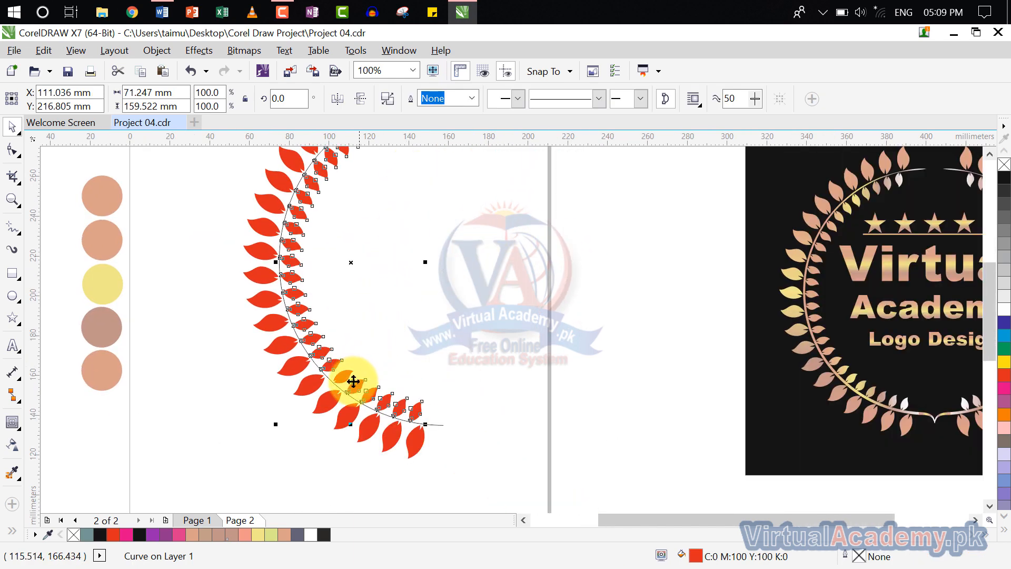
pyautogui.scroll(4, 348, 385)
pyautogui.keyDown('shift'); pyautogui.click(335, 370); pyautogui.keyUp('shift')
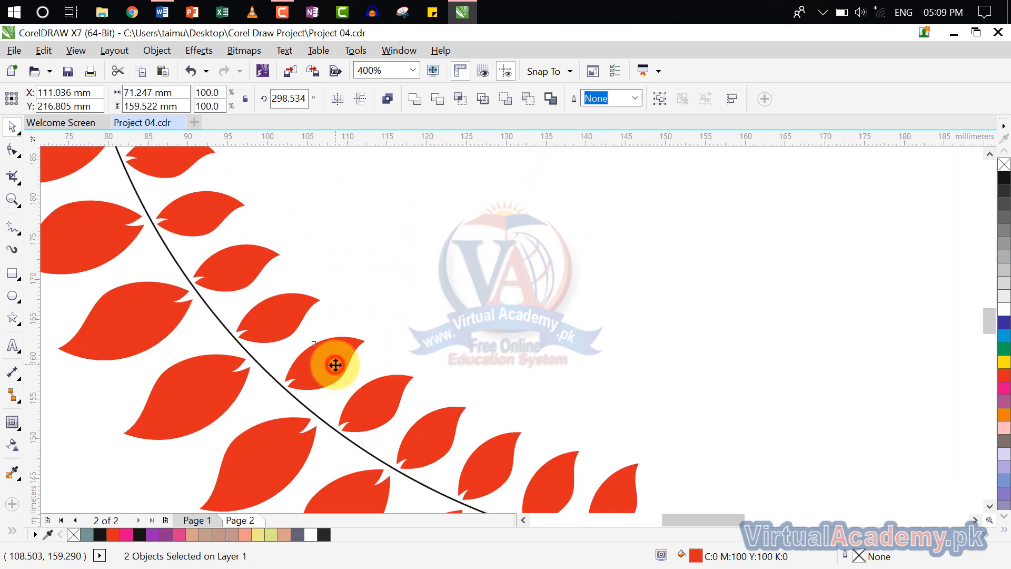
pyautogui.click(436, 255)
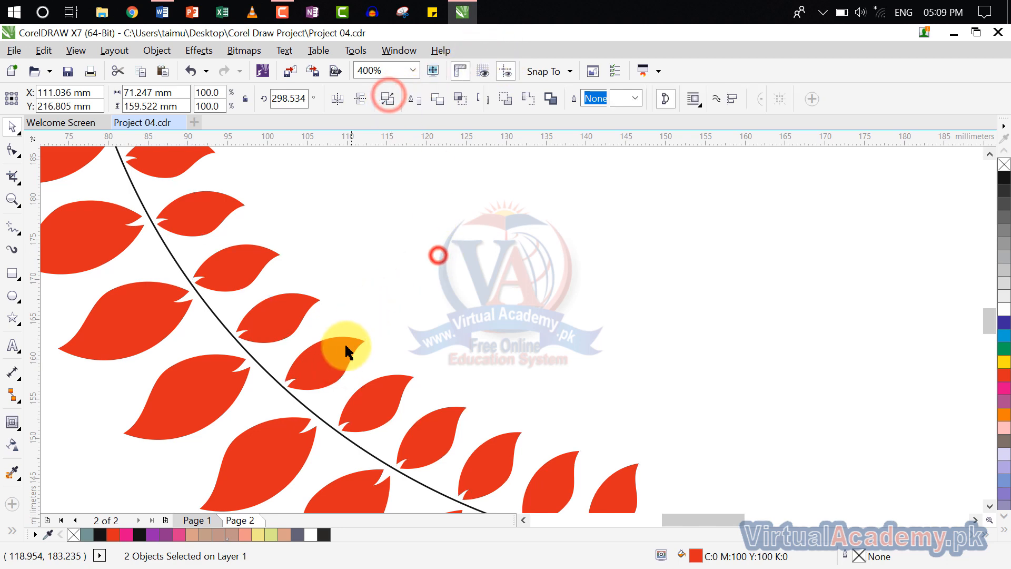
# - Move the combined inner leaves away from the arc to check that they act as one object, and undo the move
pyautogui.moveTo(343, 349); pyautogui.dragTo(582, 293)
pyautogui.scroll(-4, 582, 293)
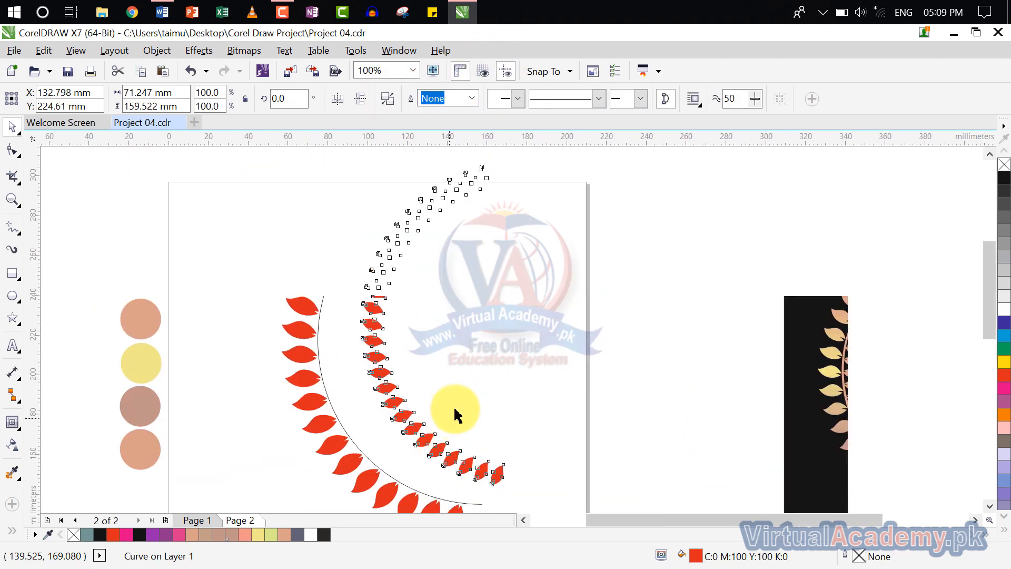
pyautogui.hotkey('ctrl', 'z')
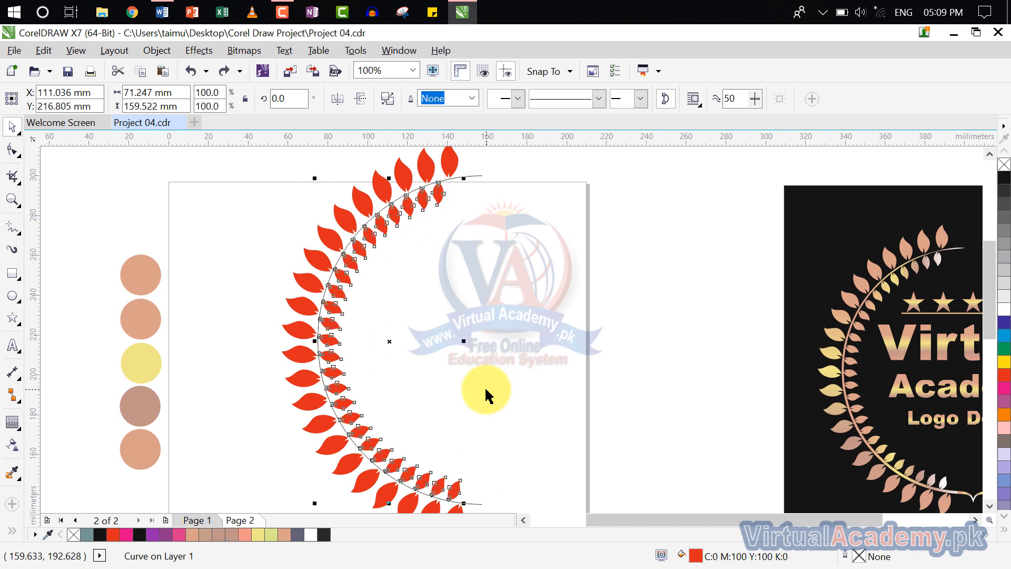
pyautogui.click(492, 383)
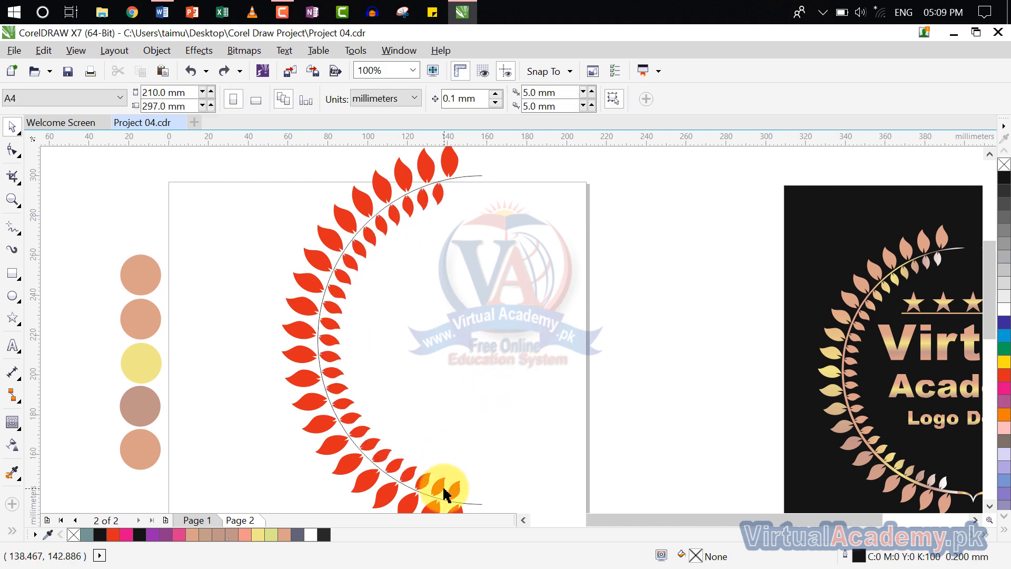
# - Draw a straight Freehand line sloping down from the arc's lower end and enlarge it to about 16 × 6 mm
pyautogui.scroll(5, 444, 489)
pyautogui.scroll(1, 394, 290)
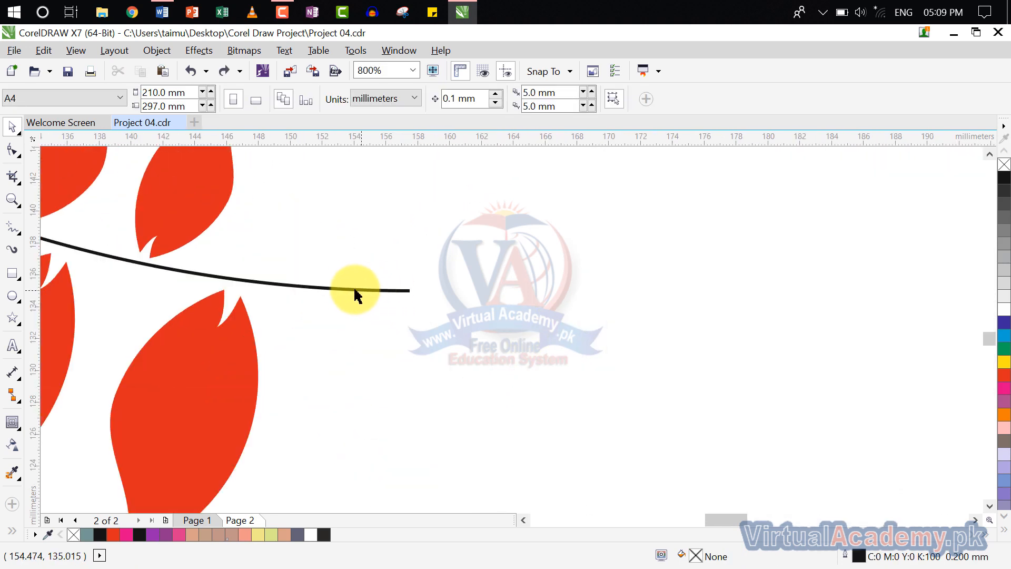
pyautogui.click(4, 180)
pyautogui.click(12, 227)
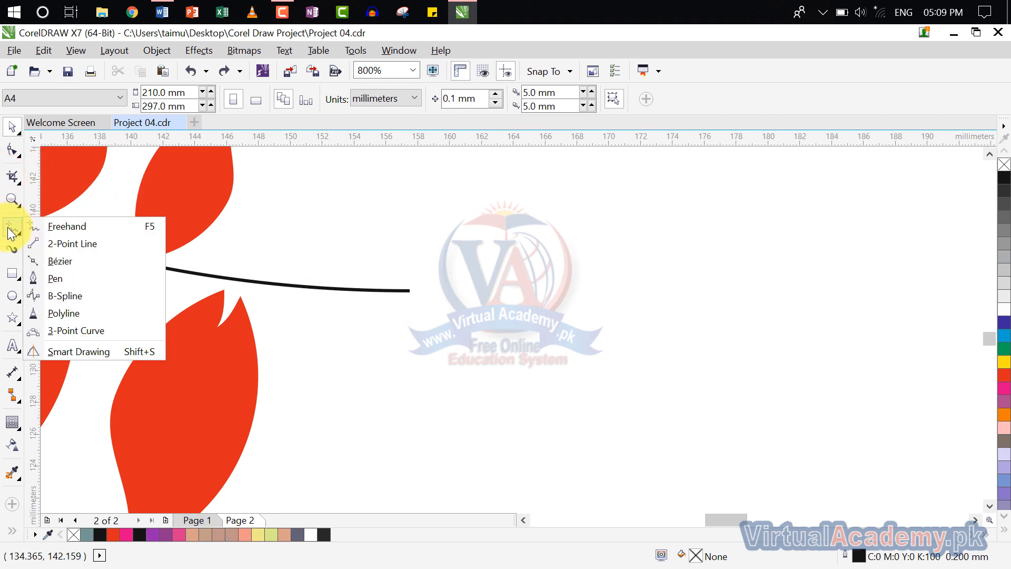
pyautogui.click(76, 230)
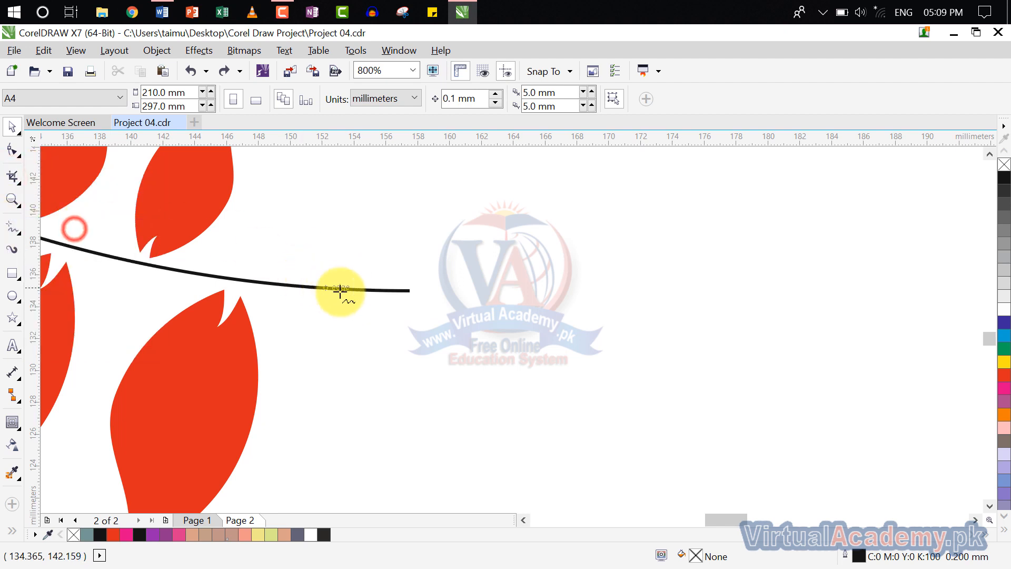
pyautogui.scroll(2, 392, 290)
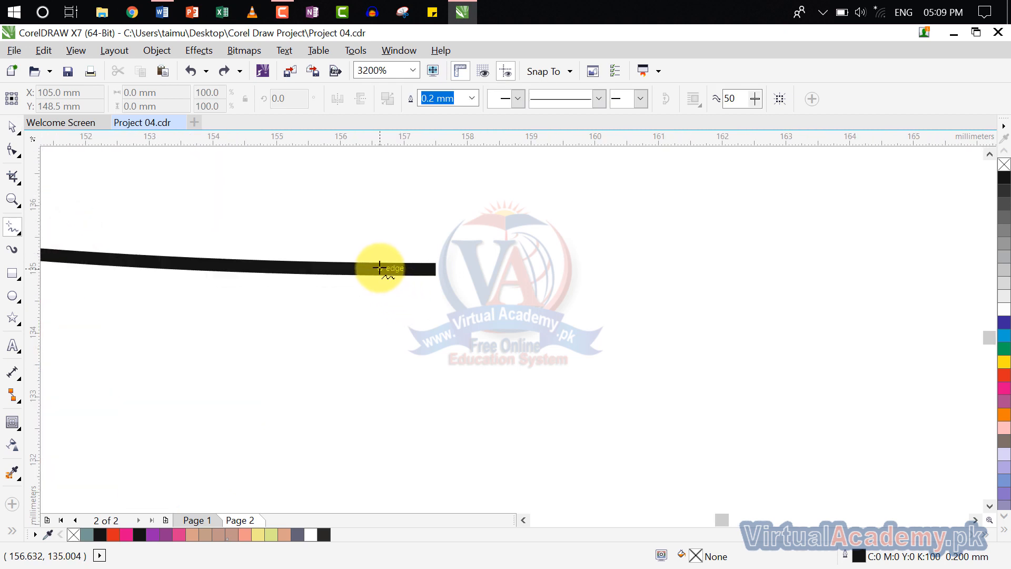
pyautogui.click(379, 267)
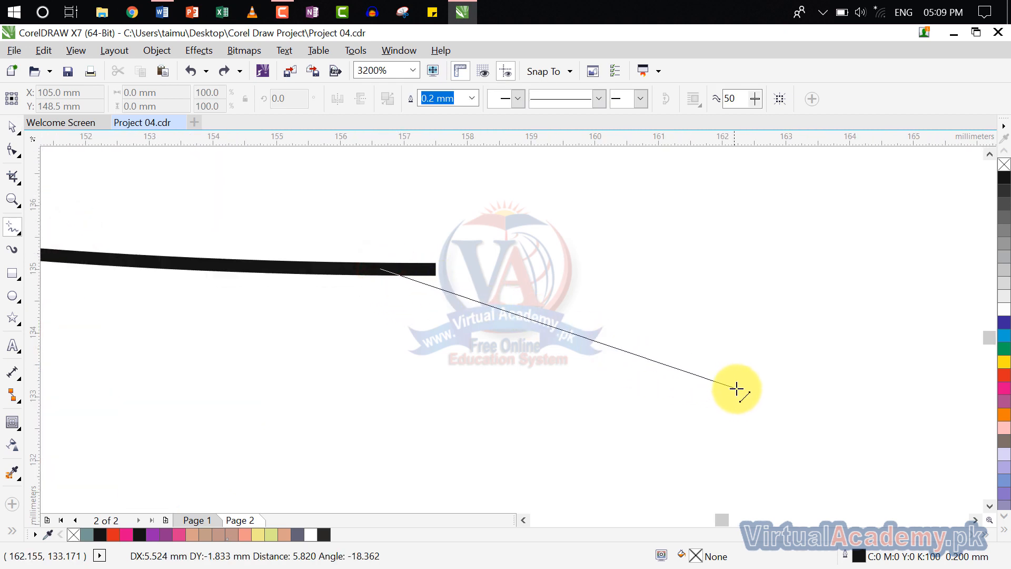
pyautogui.click(751, 408)
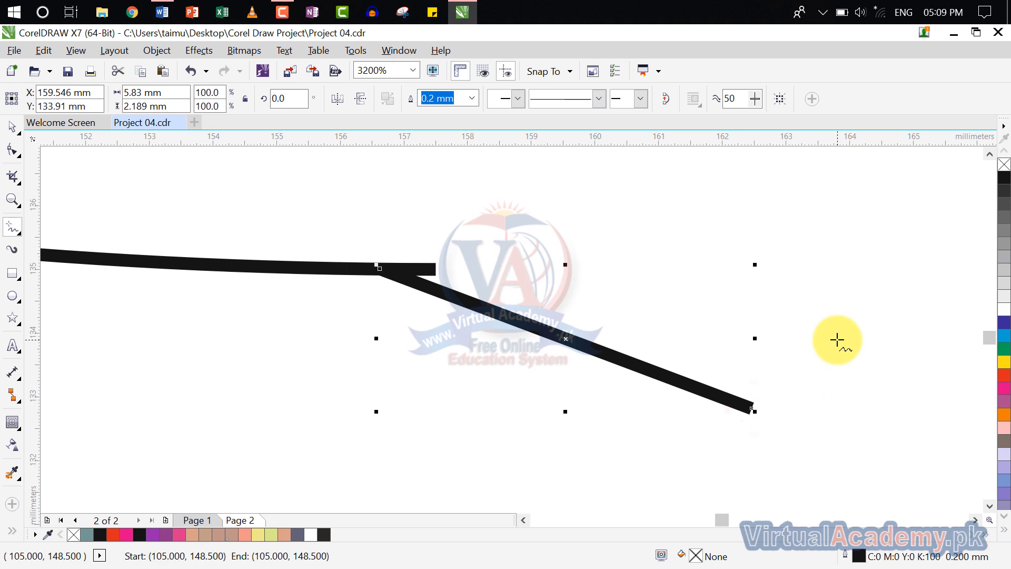
pyautogui.scroll(-2, 463, 305)
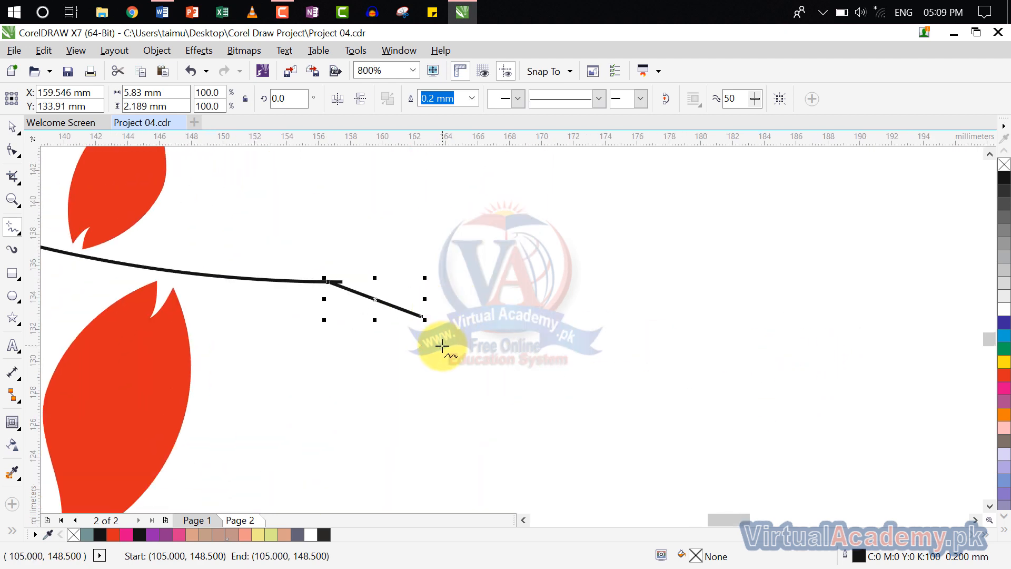
pyautogui.moveTo(425, 319); pyautogui.dragTo(636, 397)
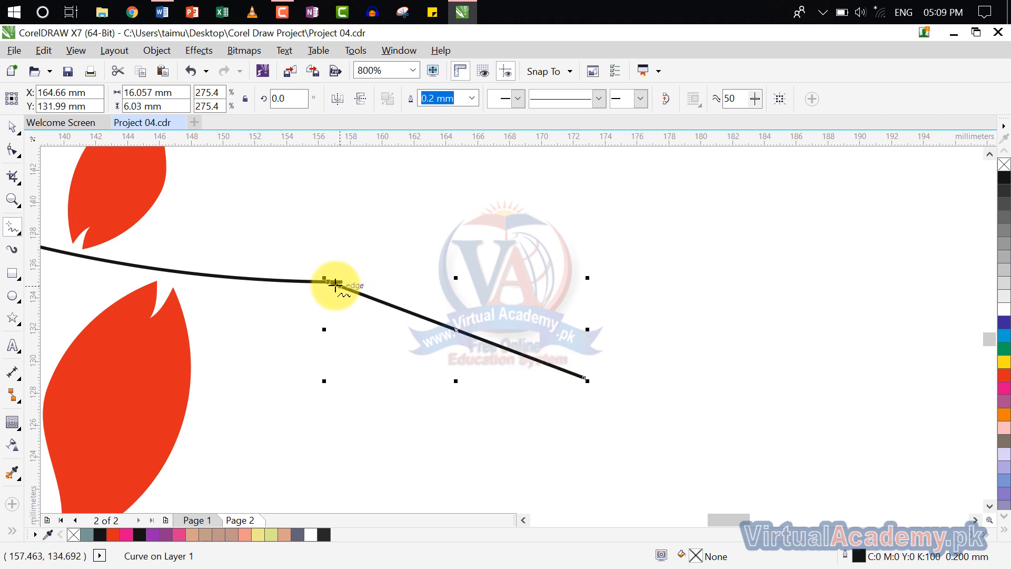
# - Convert the straight line at the arc's lower end to a curve and bend its middle upward by about 0.8 mm
pyautogui.click(10, 154)
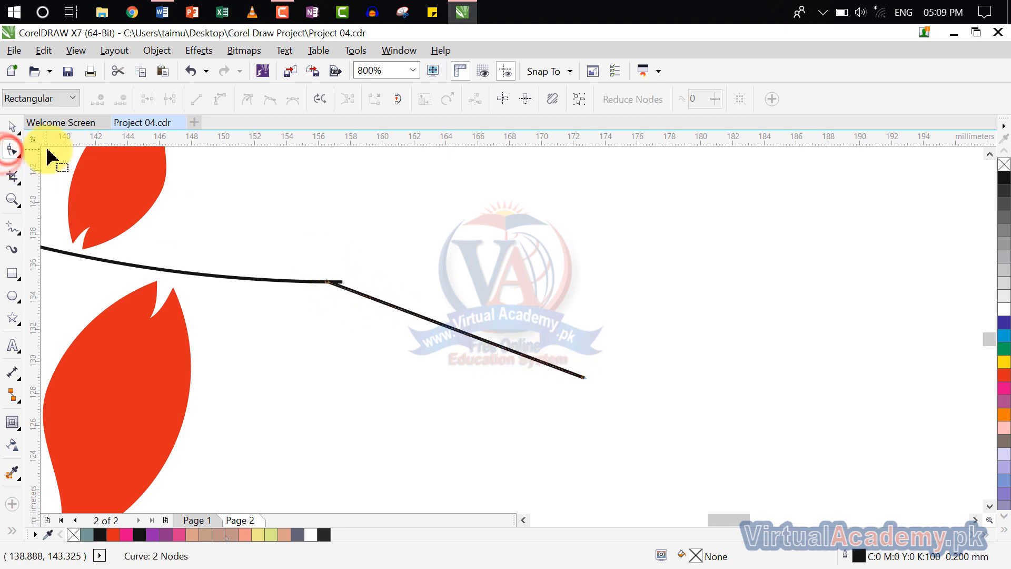
pyautogui.rightClick(437, 330)
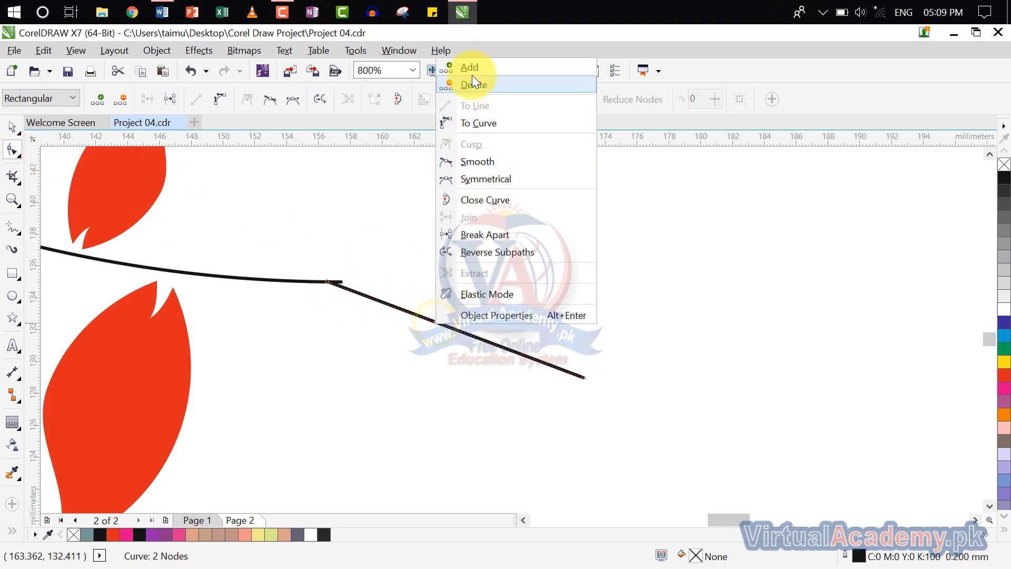
pyautogui.click(474, 122)
pyautogui.scroll(5, 338, 288)
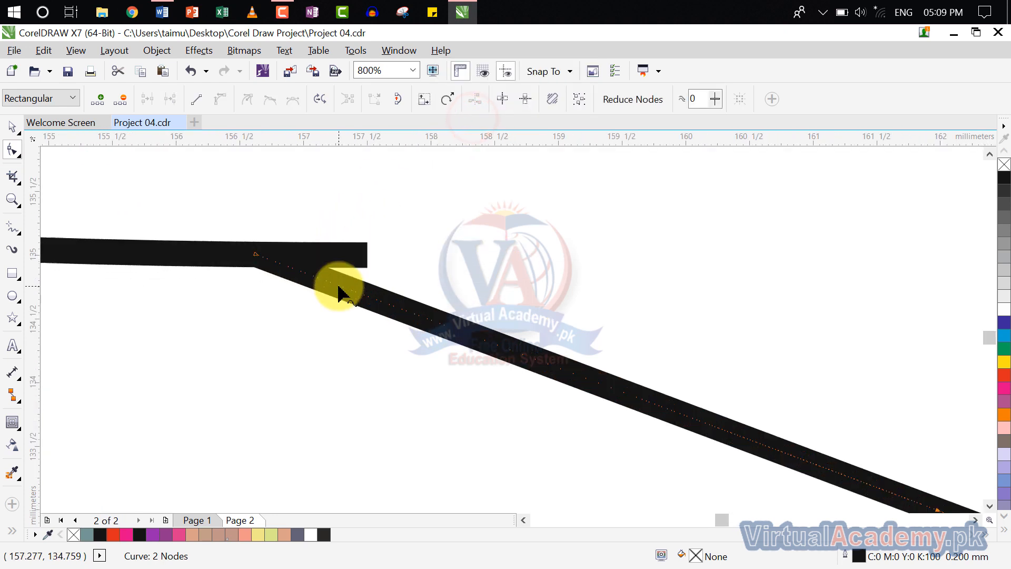
pyautogui.scroll(-3, 646, 409)
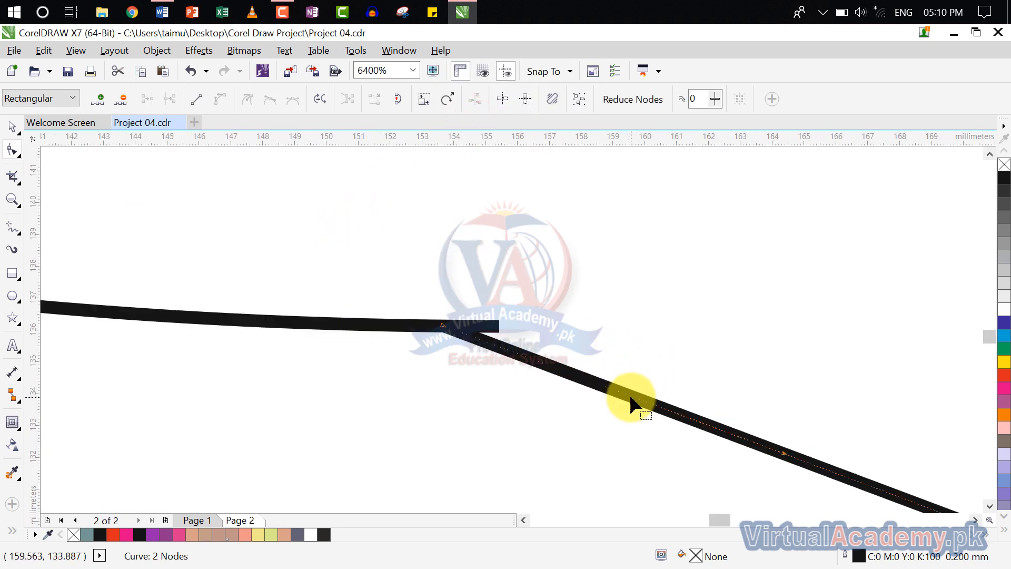
pyautogui.click(758, 396)
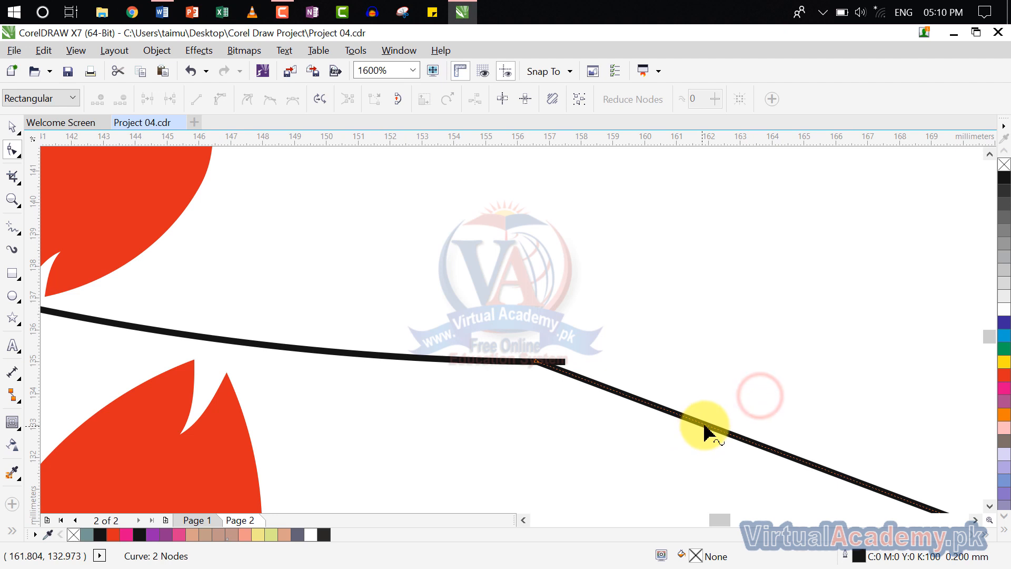
pyautogui.moveTo(705, 429); pyautogui.dragTo(706, 406)
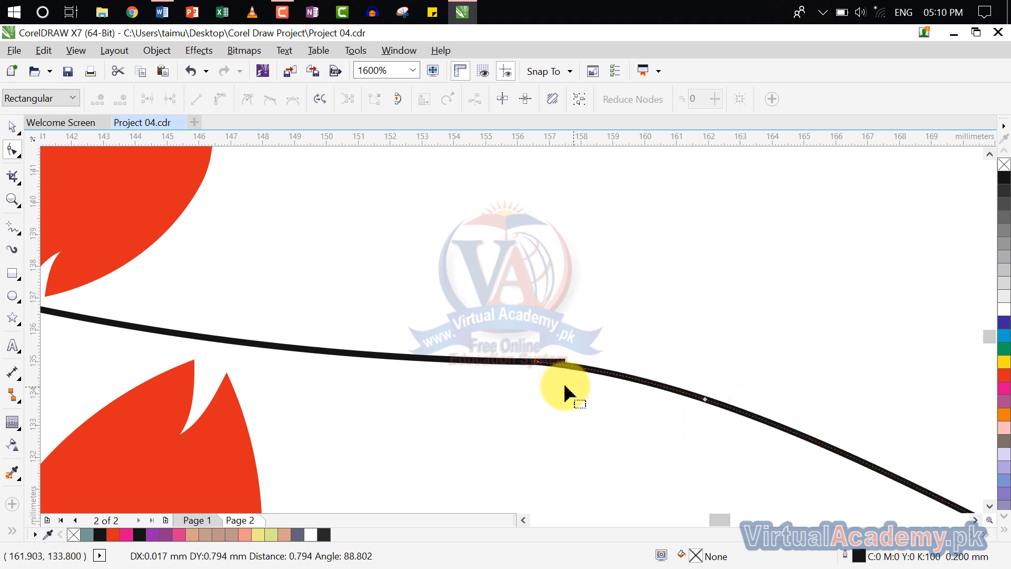
# - Shorten the lower end of the half-ellipse arc slightly, to an ending angle of about 269.68 degrees
pyautogui.scroll(1, 562, 380)
pyautogui.scroll(2, 563, 380)
pyautogui.click(572, 326)
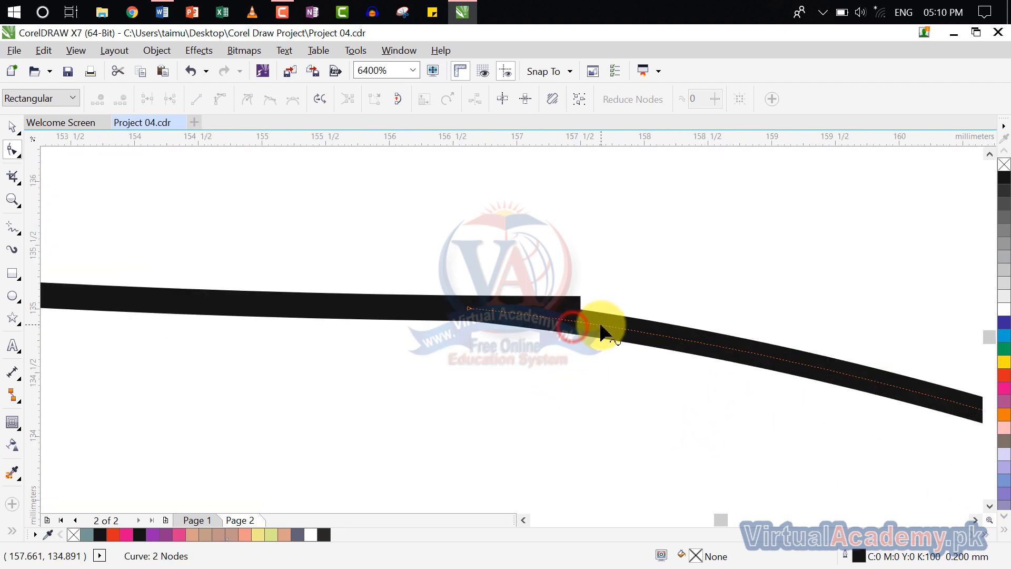
pyautogui.click(599, 282)
pyautogui.click(580, 307)
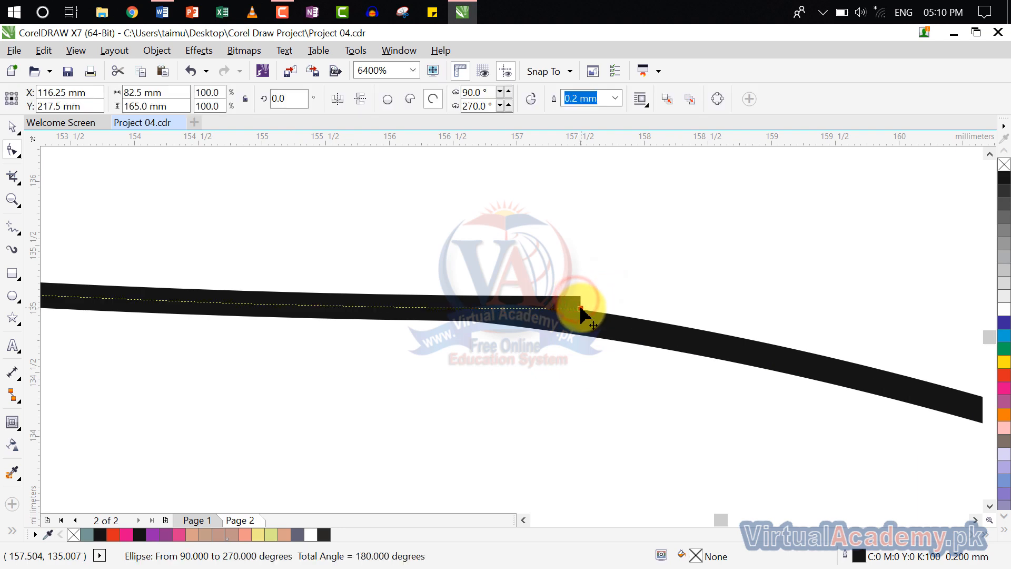
pyautogui.moveTo(579, 308)
pyautogui.mouseDown()
pyautogui.moveTo(522, 309)
pyautogui.moveTo(570, 309)
pyautogui.mouseUp()
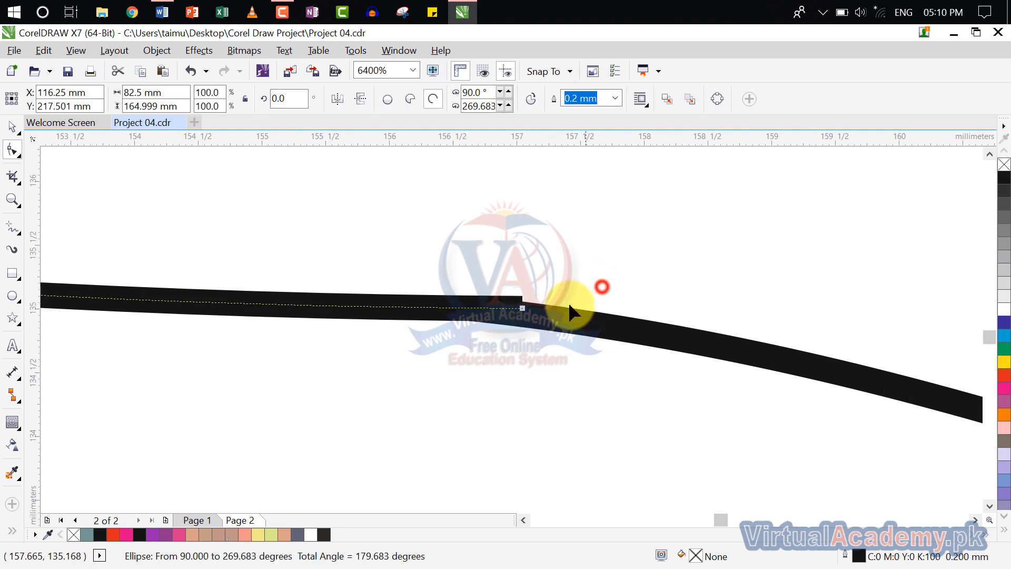
# - Reshape the start of the new curve so that it flows smoothly out of the arc's lower end
pyautogui.click(572, 315)
pyautogui.scroll(-6, 574, 326)
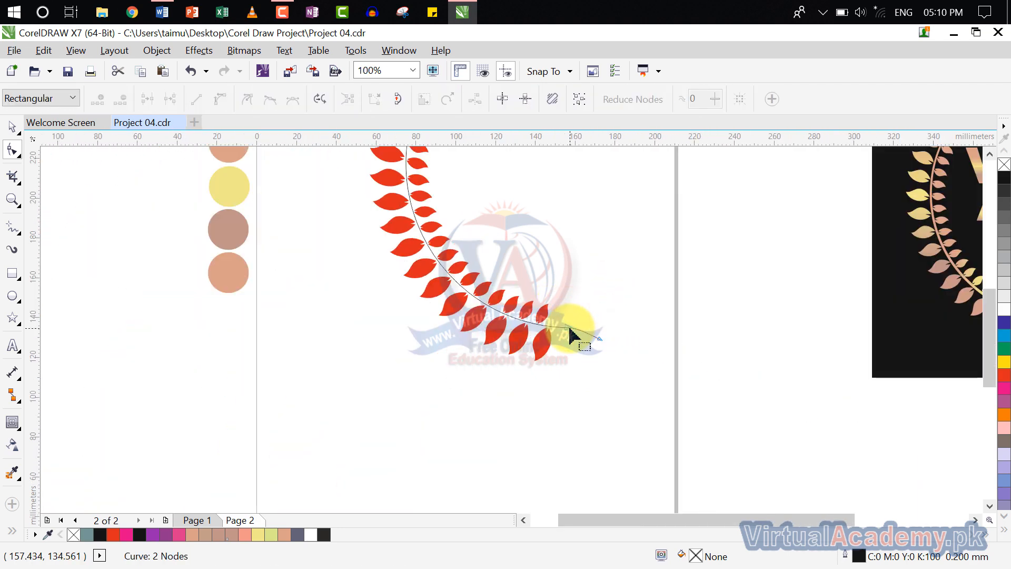
pyautogui.scroll(3, 570, 330)
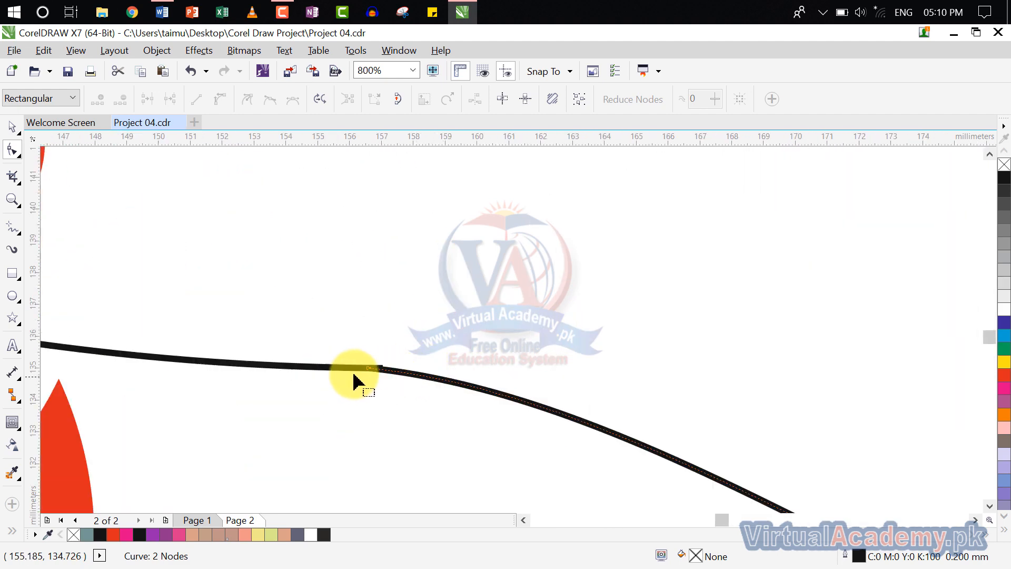
pyautogui.scroll(5, 354, 379)
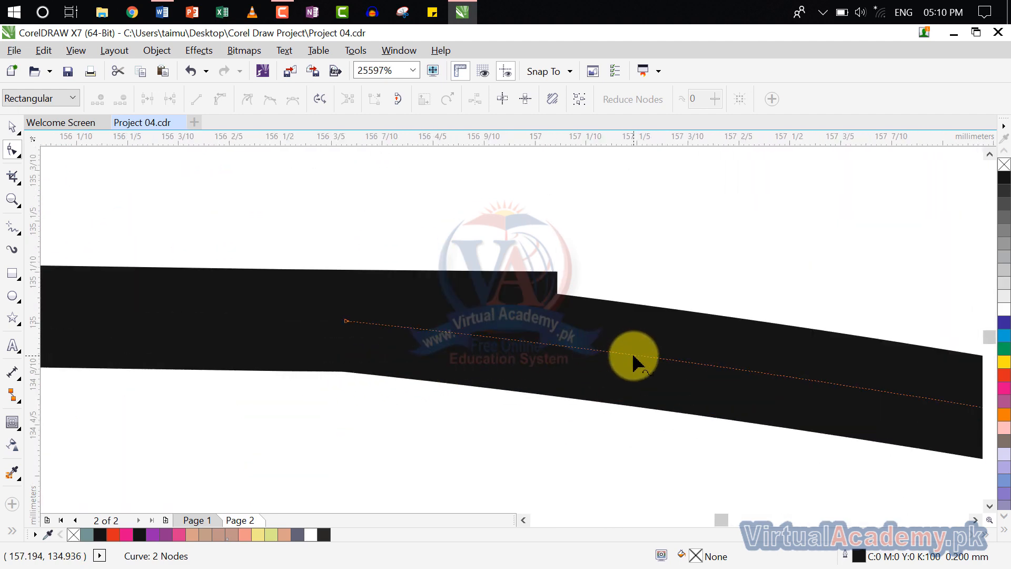
pyautogui.moveTo(634, 358); pyautogui.dragTo(628, 327)
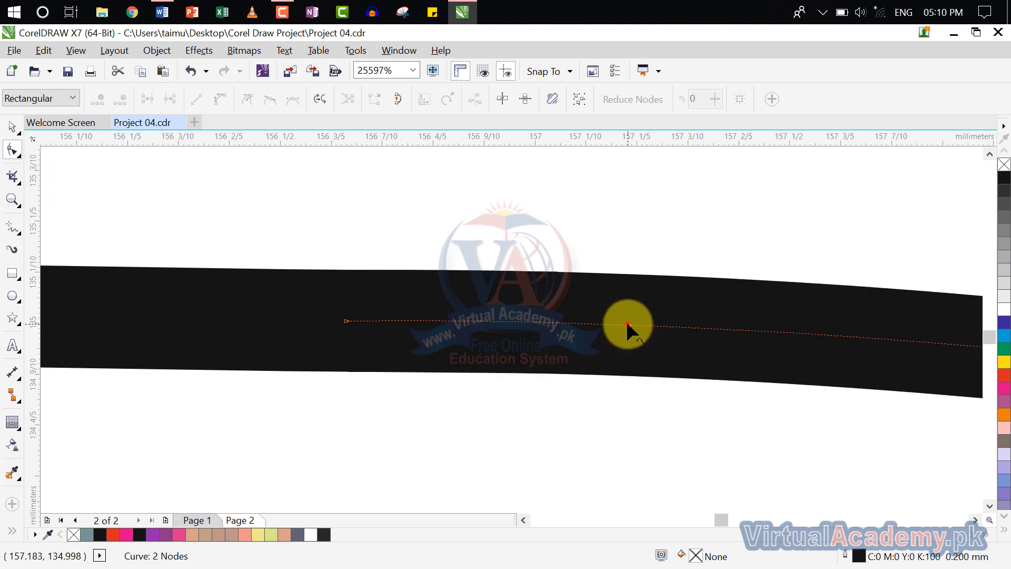
# - Move the free end of the stem's new end curve down and inward, and steepen its end handle so it hooks downward
pyautogui.scroll(-3, 650, 361)
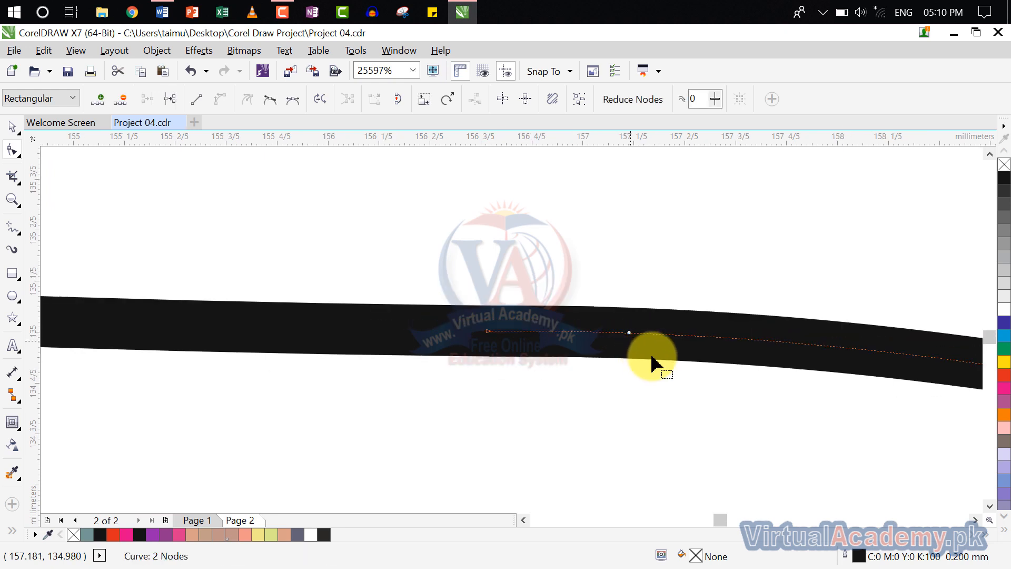
pyautogui.moveTo(700, 379); pyautogui.dragTo(402, 279)
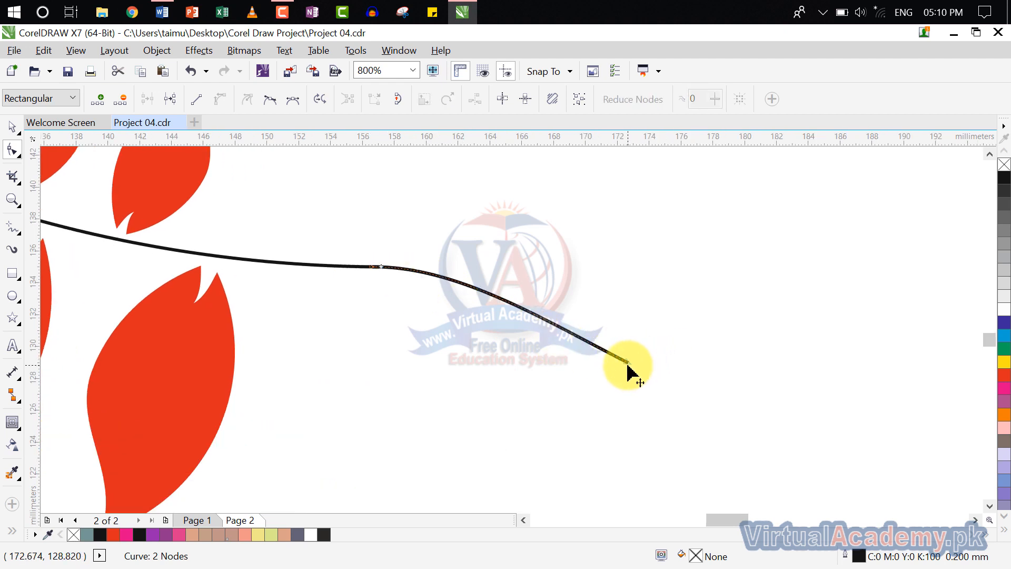
pyautogui.moveTo(627, 364)
pyautogui.mouseDown()
pyautogui.moveTo(599, 384)
pyautogui.moveTo(614, 379)
pyautogui.mouseUp()
pyautogui.moveTo(532, 344); pyautogui.dragTo(601, 302)
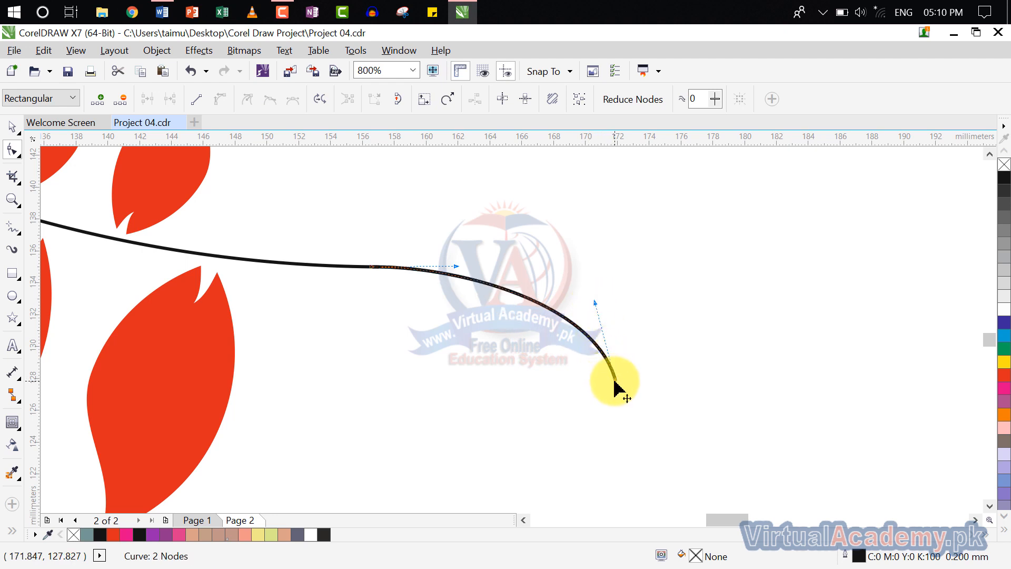
pyautogui.moveTo(614, 379); pyautogui.dragTo(596, 391)
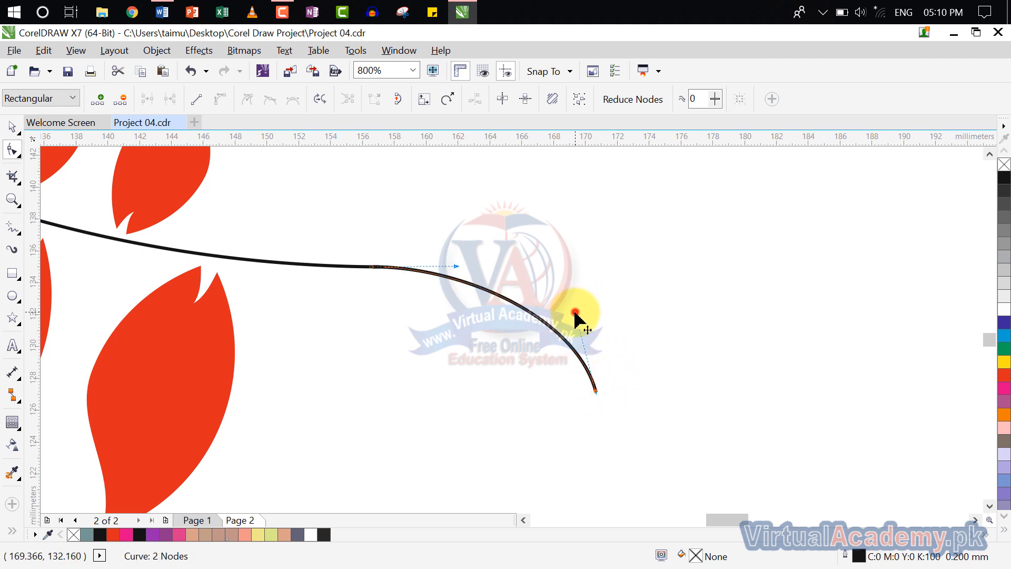
pyautogui.moveTo(575, 312); pyautogui.dragTo(583, 315)
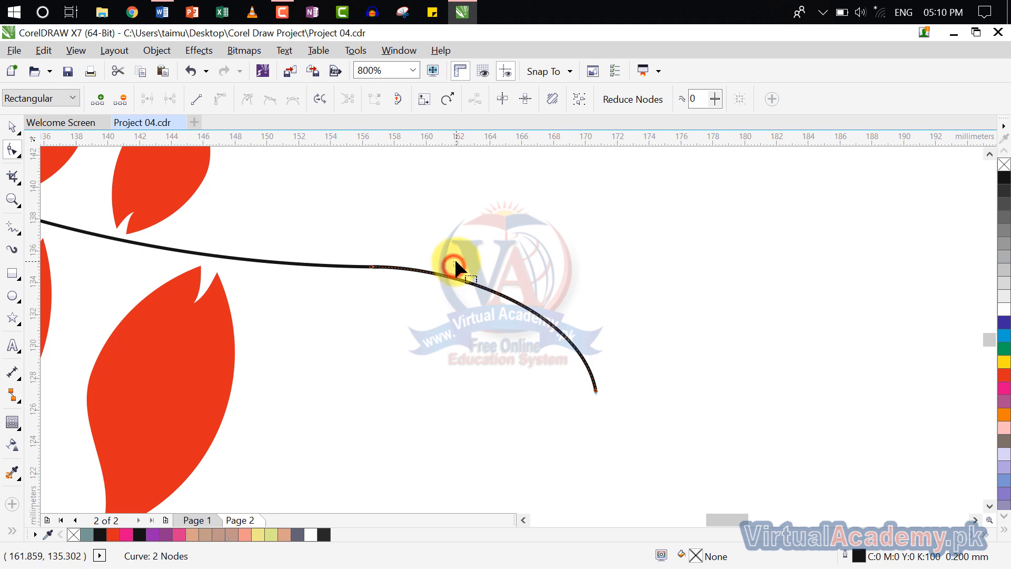
# - Round the end curve into a fuller hook about 13.4 × 8.3 mm and level its start handle to flow smoothly from the arc
pyautogui.click(456, 266)
pyautogui.click(480, 286)
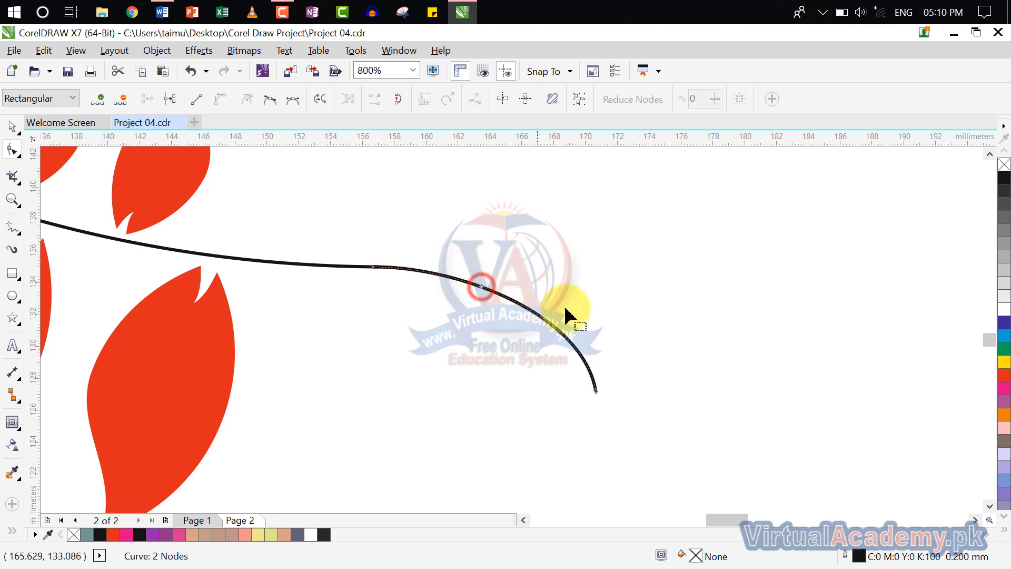
pyautogui.moveTo(670, 217); pyautogui.dragTo(361, 433)
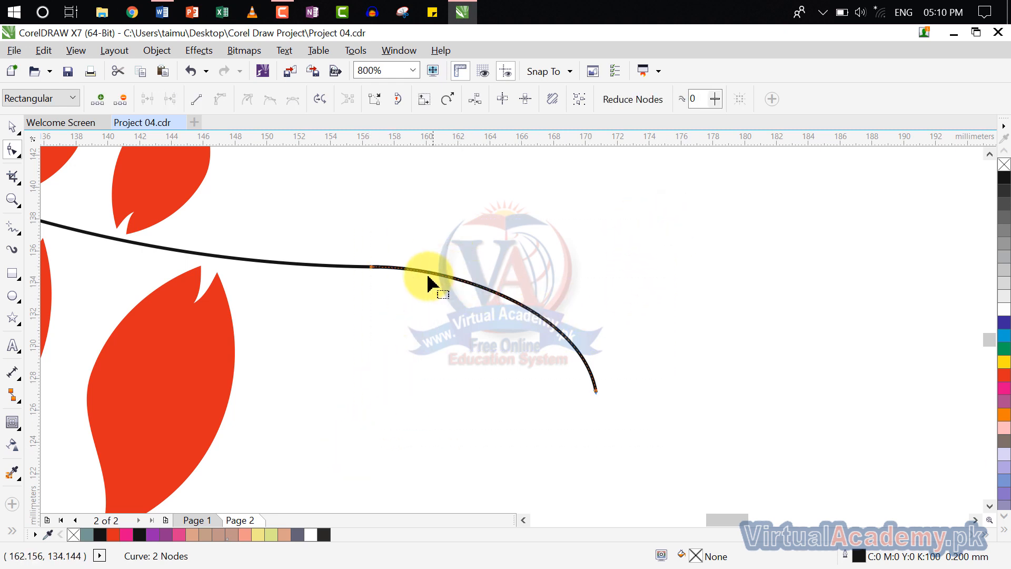
pyautogui.moveTo(503, 296); pyautogui.dragTo(506, 291)
pyautogui.moveTo(597, 393); pyautogui.dragTo(586, 403)
pyautogui.scroll(2, 410, 274)
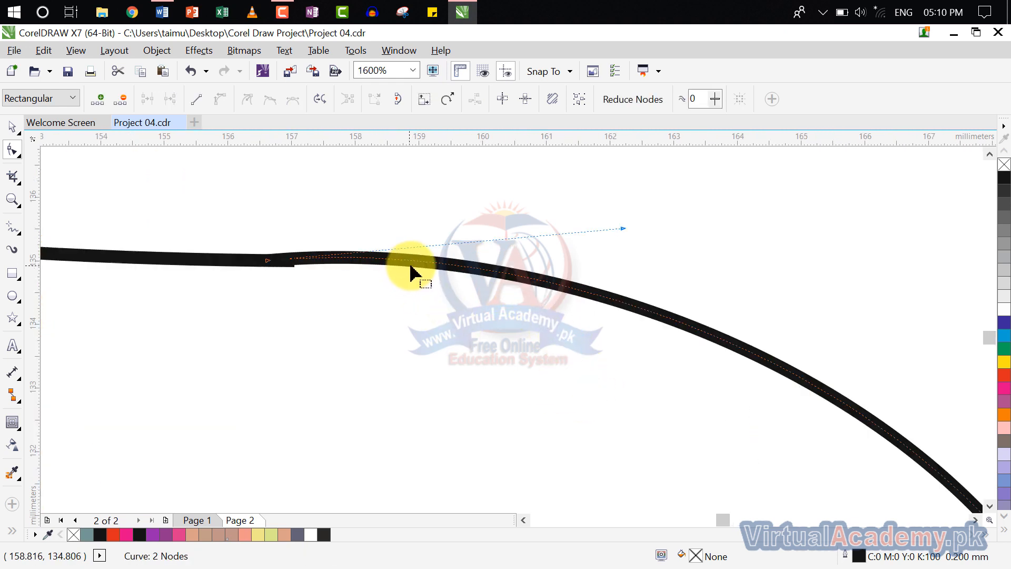
pyautogui.moveTo(623, 229); pyautogui.dragTo(620, 262)
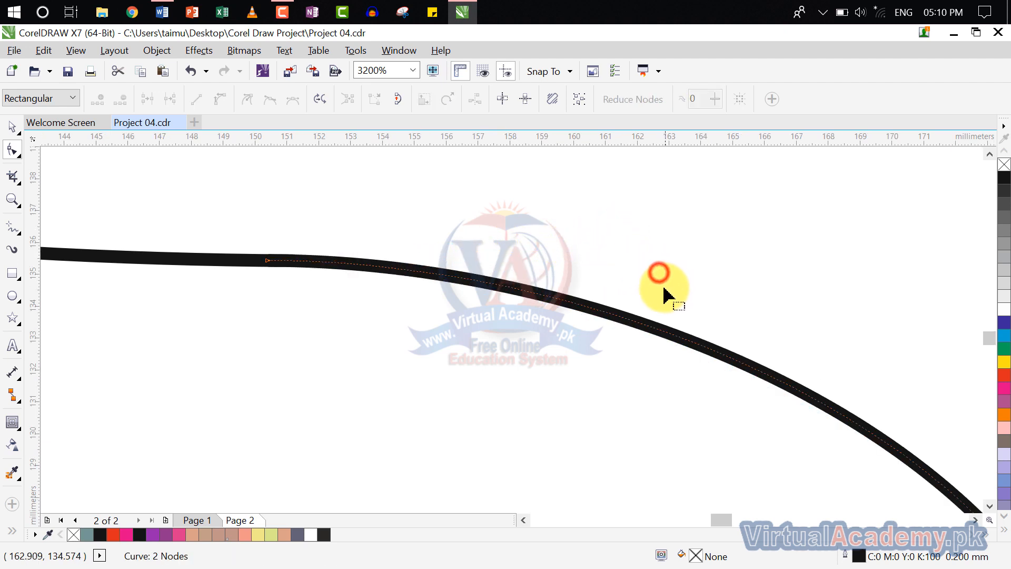
pyautogui.scroll(-2, 662, 289)
pyautogui.scroll(-1, 780, 334)
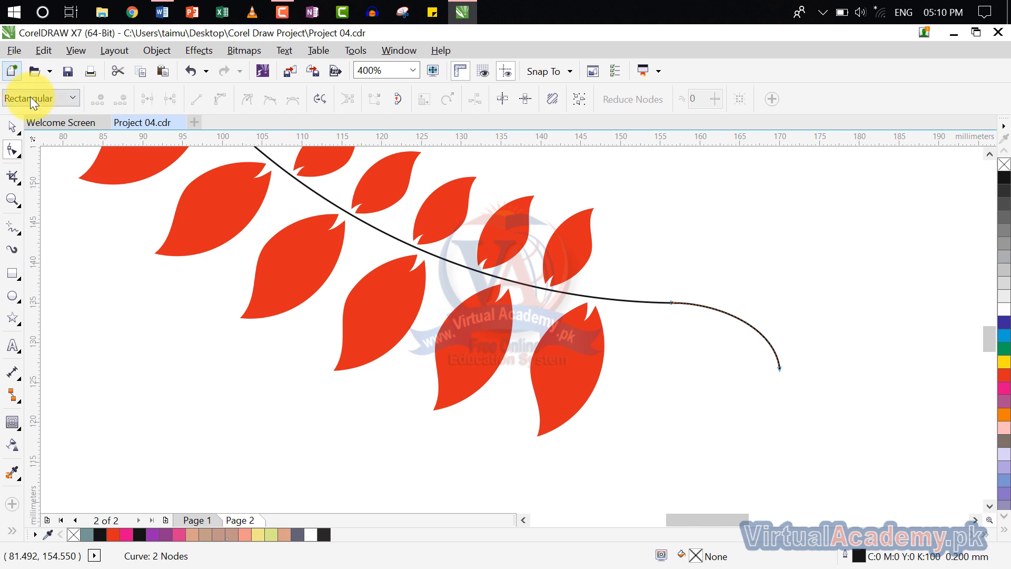
# - Weld the half-ellipse arc and its end curve into one object
pyautogui.click(165, 282)
pyautogui.click(12, 129)
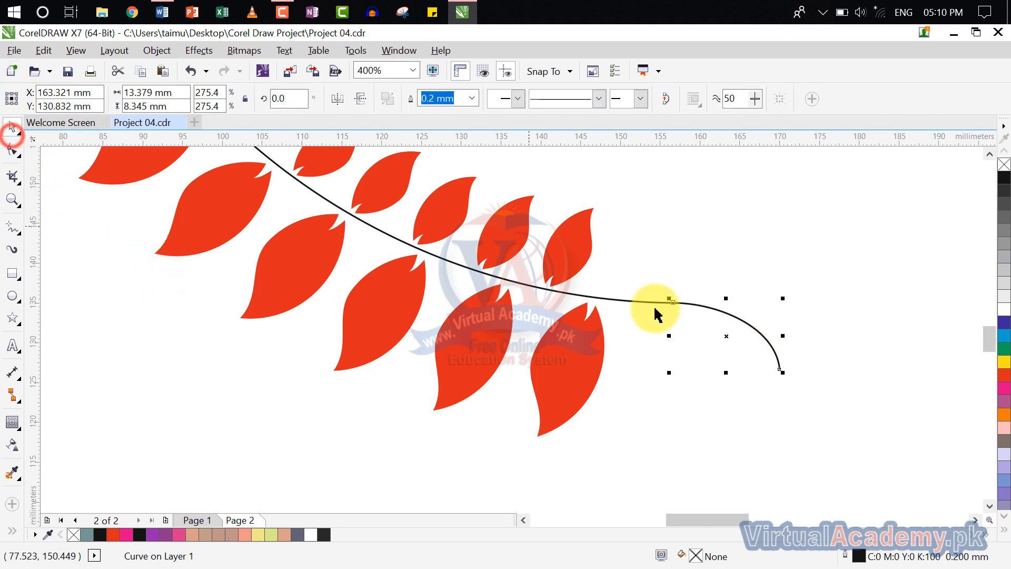
pyautogui.click(717, 323)
pyautogui.click(630, 301)
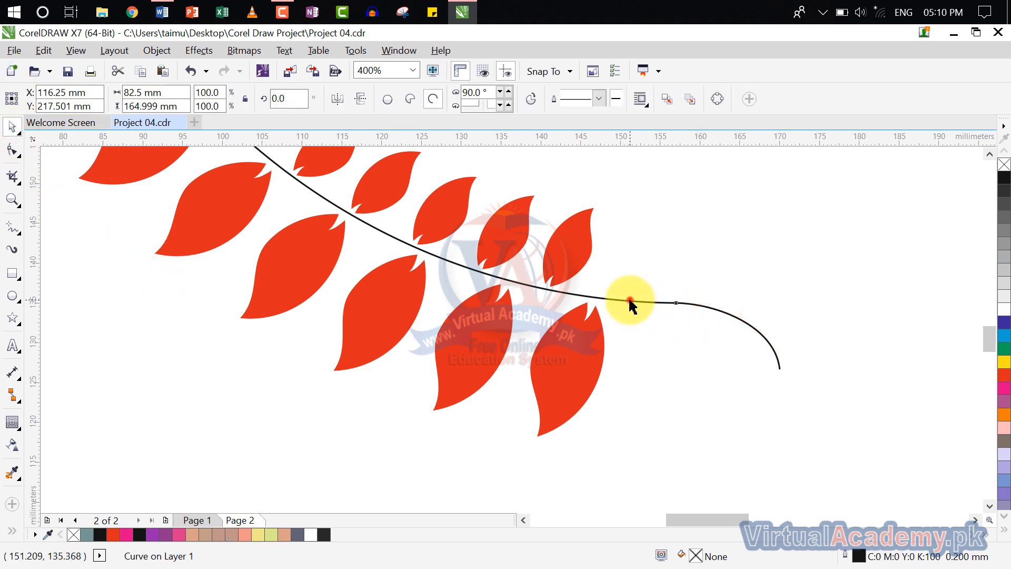
pyautogui.keyDown('shift'); pyautogui.click(716, 310); pyautogui.keyUp('shift')
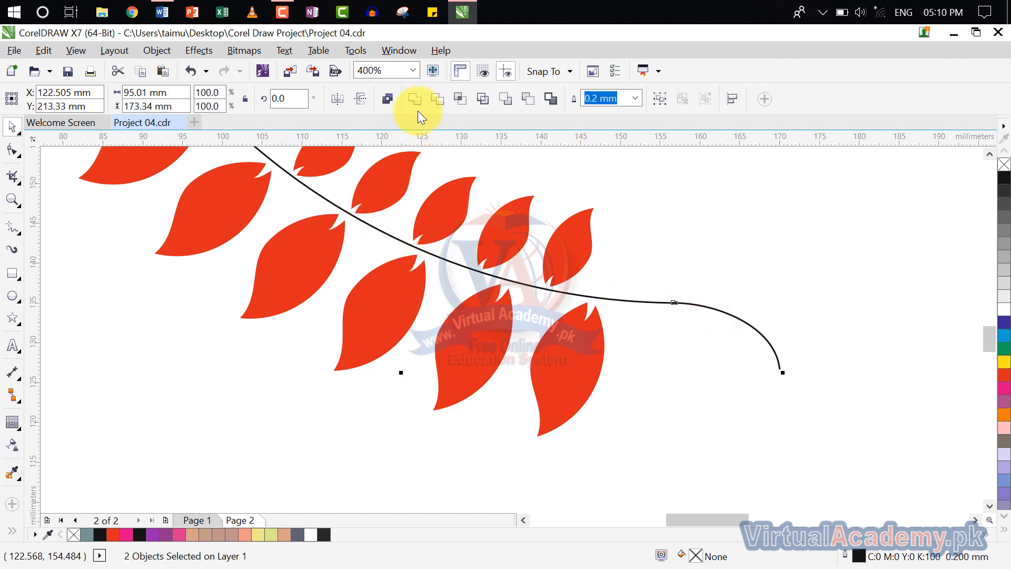
pyautogui.click(414, 95)
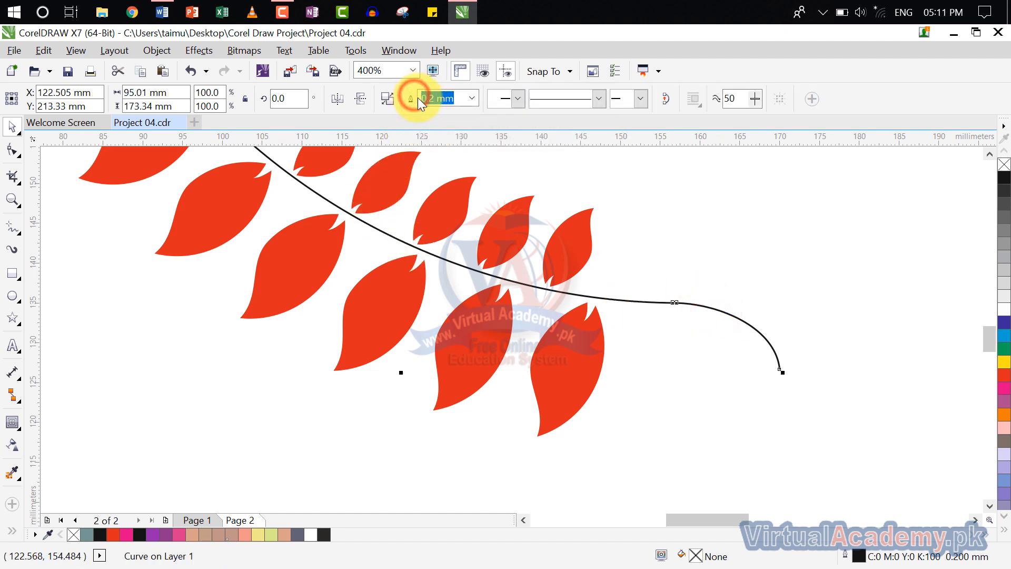
# - Set the outline width of the welded stem to 1.0 mm
pyautogui.click(472, 99)
pyautogui.click(443, 210)
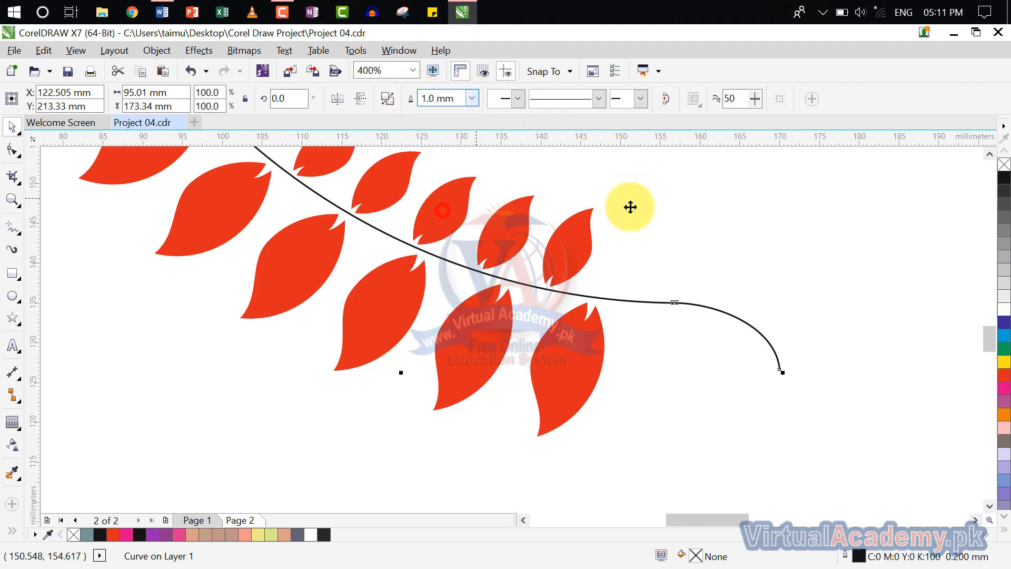
pyautogui.click(747, 262)
pyautogui.scroll(-5, 779, 368)
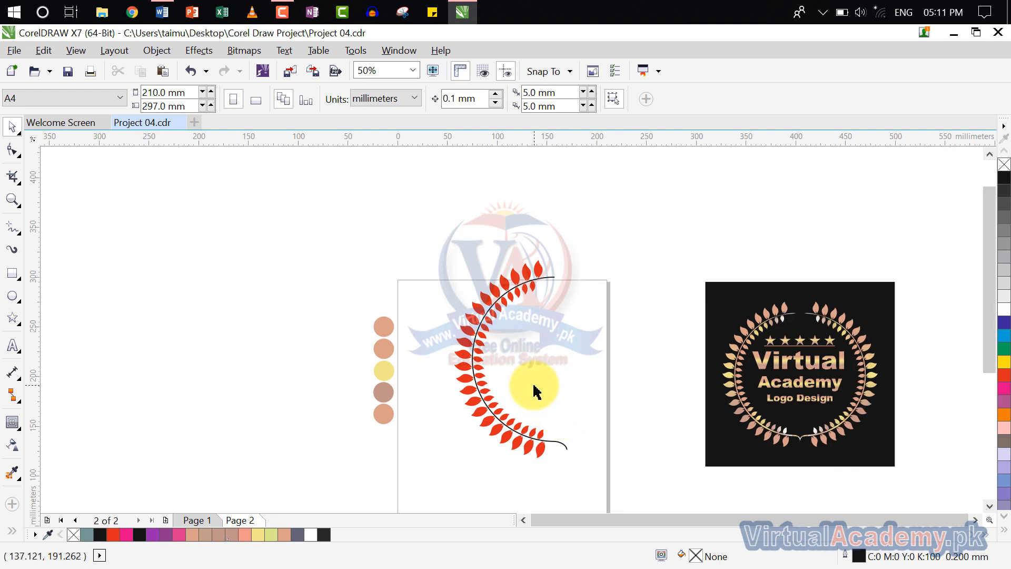
pyautogui.scroll(2, 532, 388)
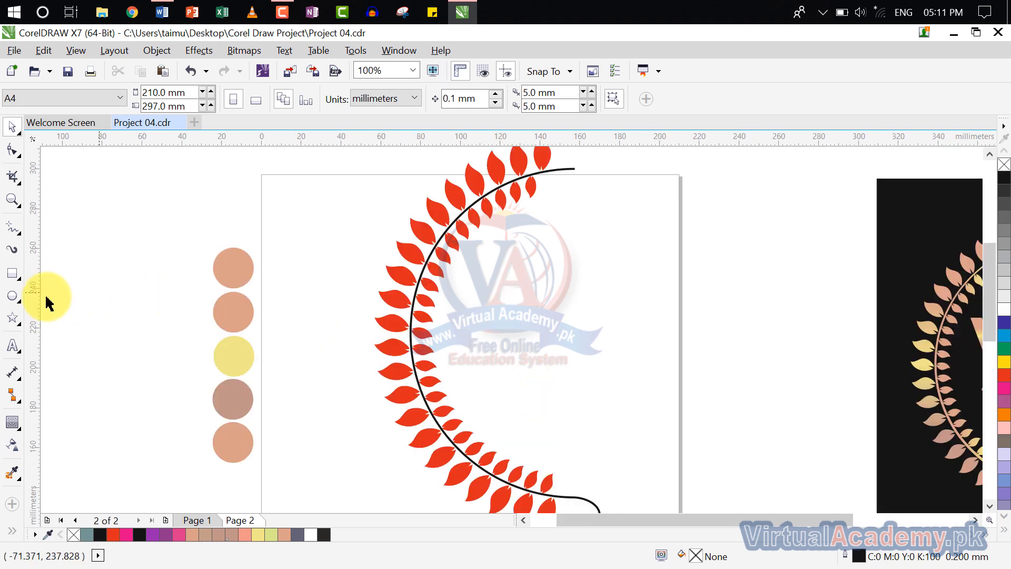
pyautogui.click(620, 374)
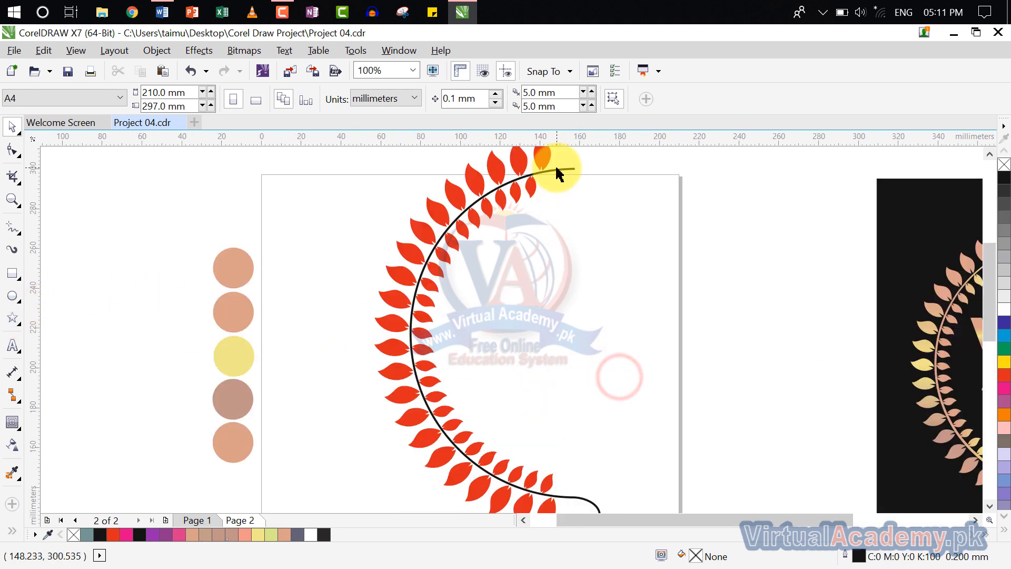
# - Apply an Artistic Media brush to the stem, using the third stroke of the Sensual category, a thin taper
pyautogui.click(556, 168)
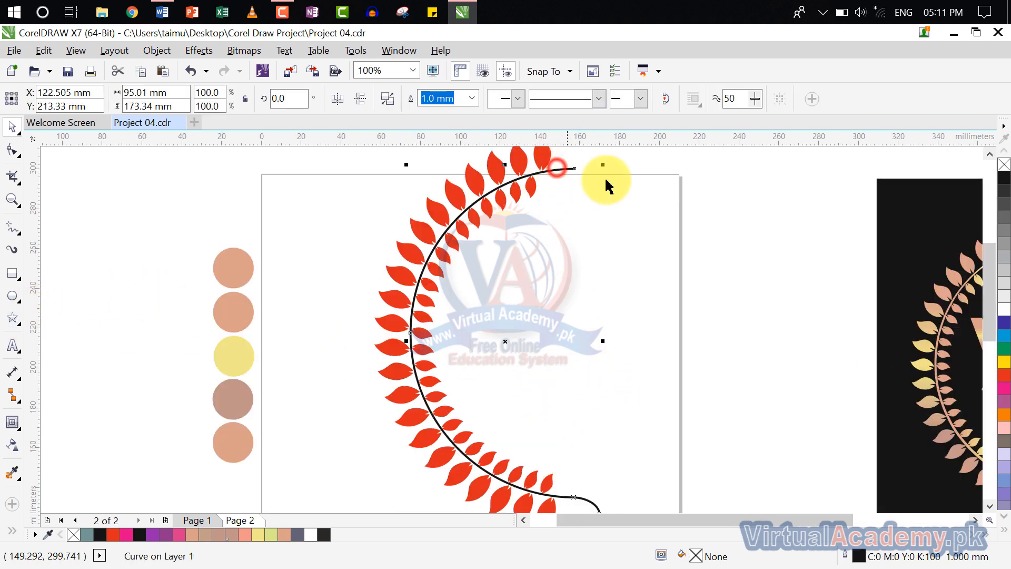
pyautogui.click(12, 251)
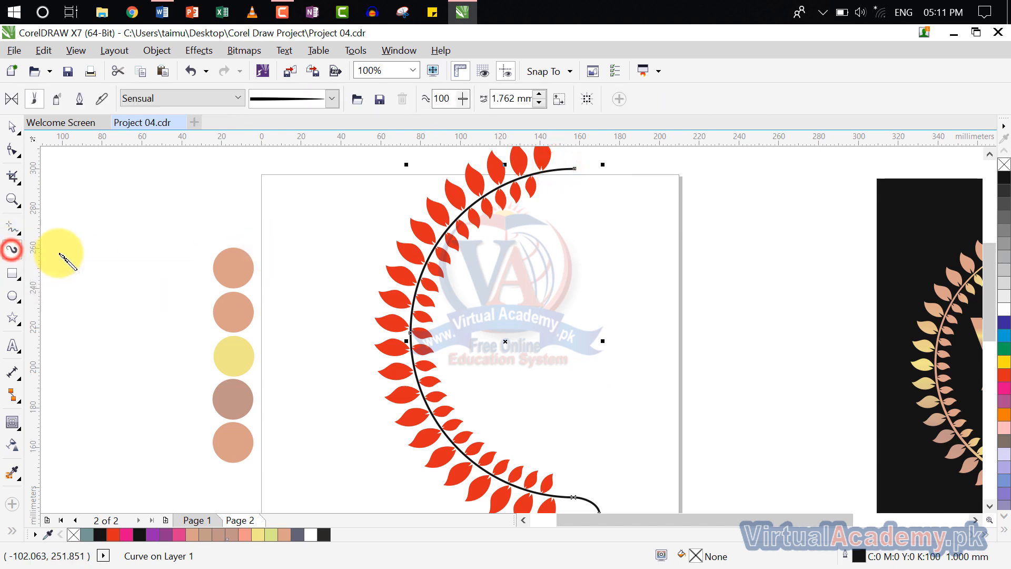
pyautogui.click(196, 101)
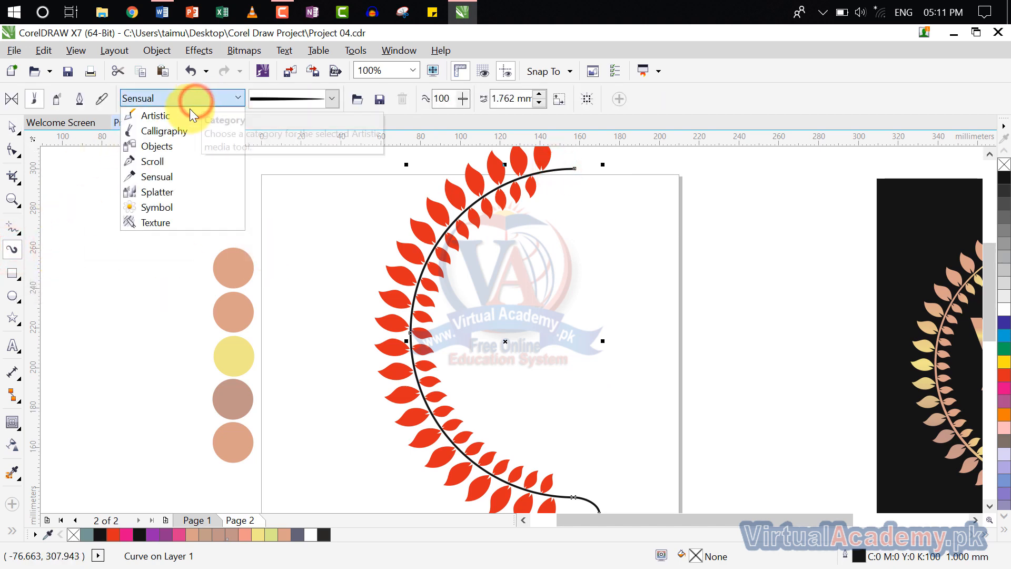
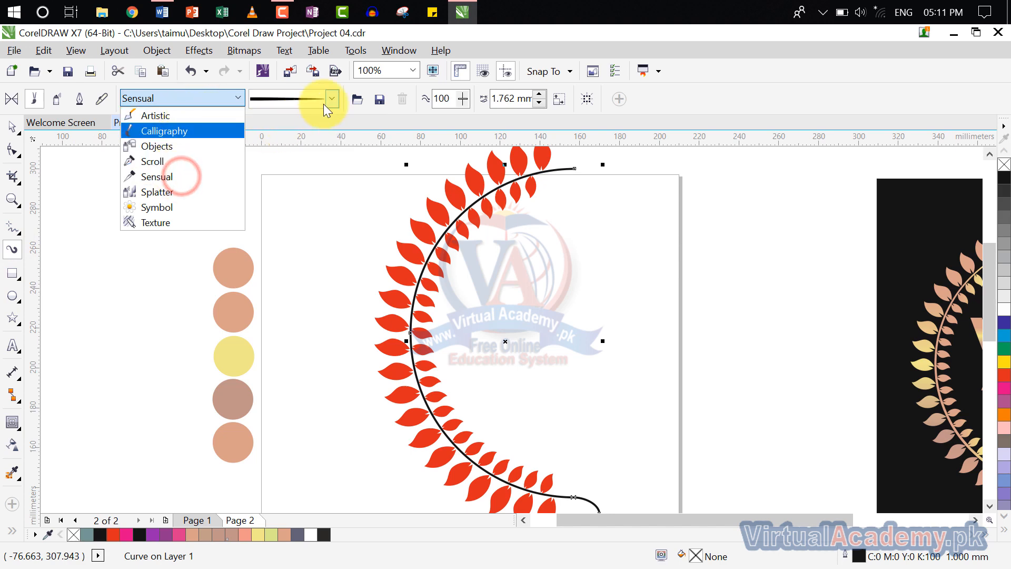
pyautogui.click(175, 177)
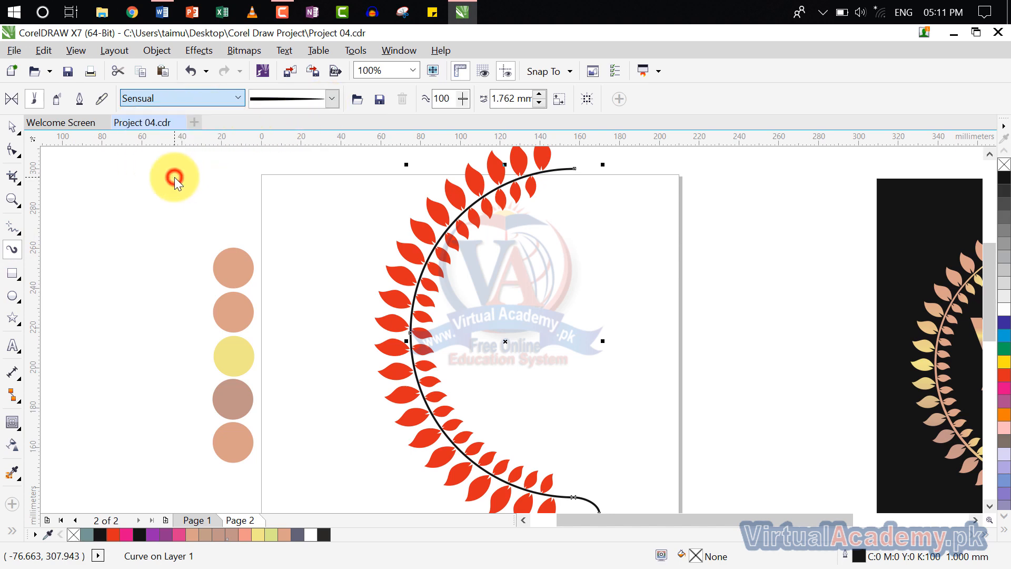
pyautogui.click(329, 98)
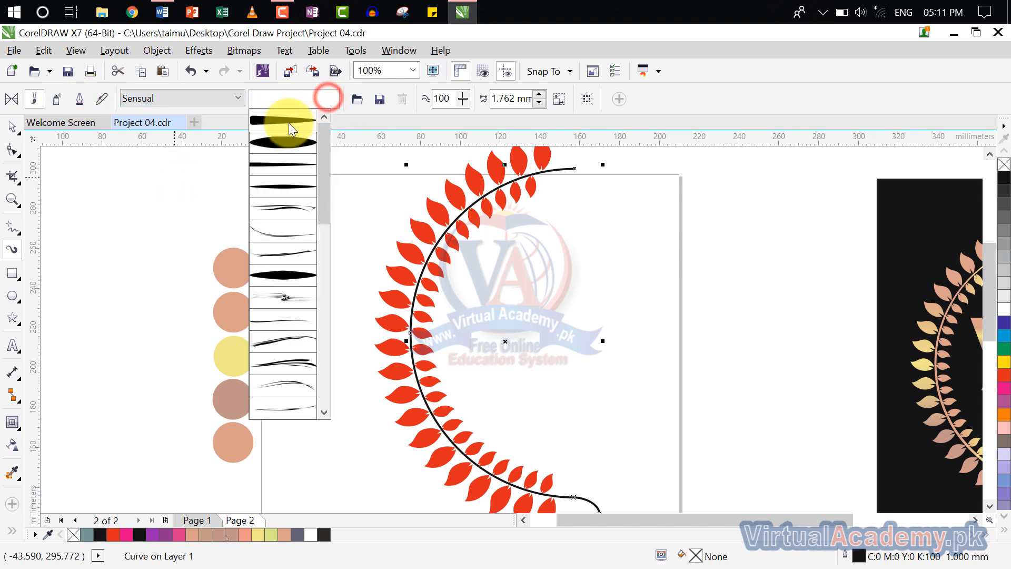
pyautogui.click(295, 167)
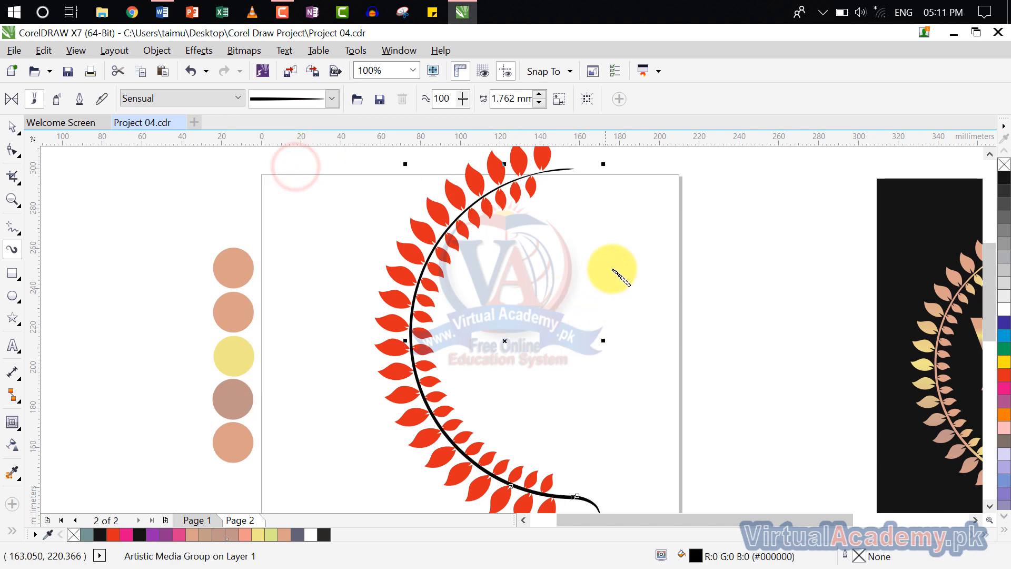
# - Set the stroke width of the stem's brush stroke to 1.262 mm
pyautogui.moveTo(537, 454); pyautogui.dragTo(445, 327)
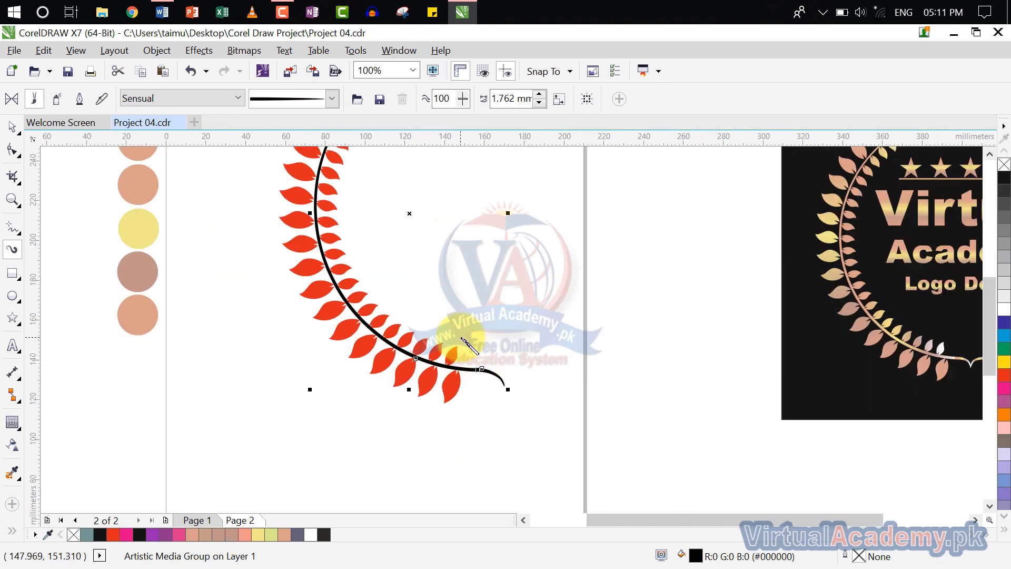
pyautogui.scroll(2, 451, 334)
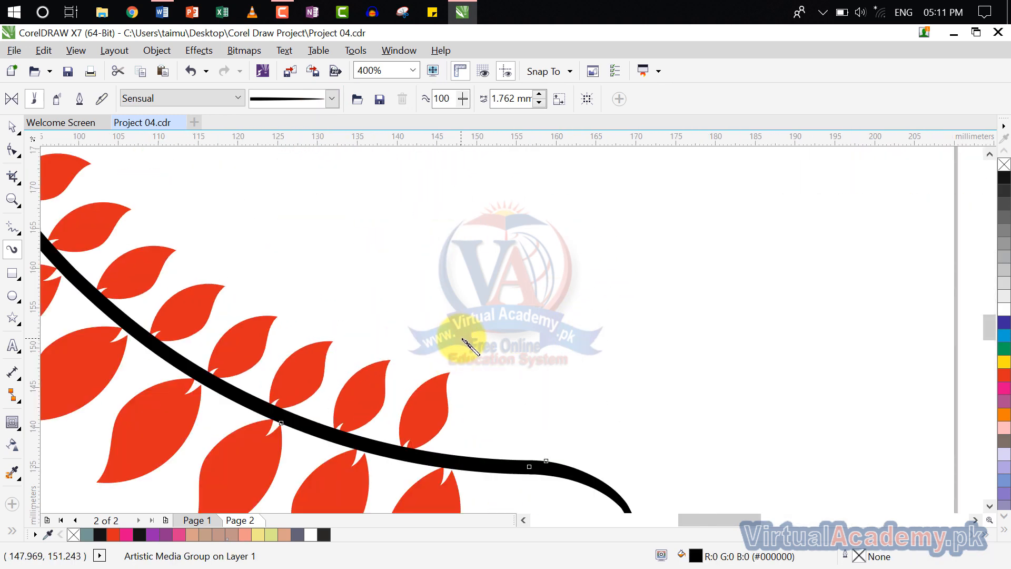
pyautogui.click(541, 96)
pyautogui.click(541, 96)
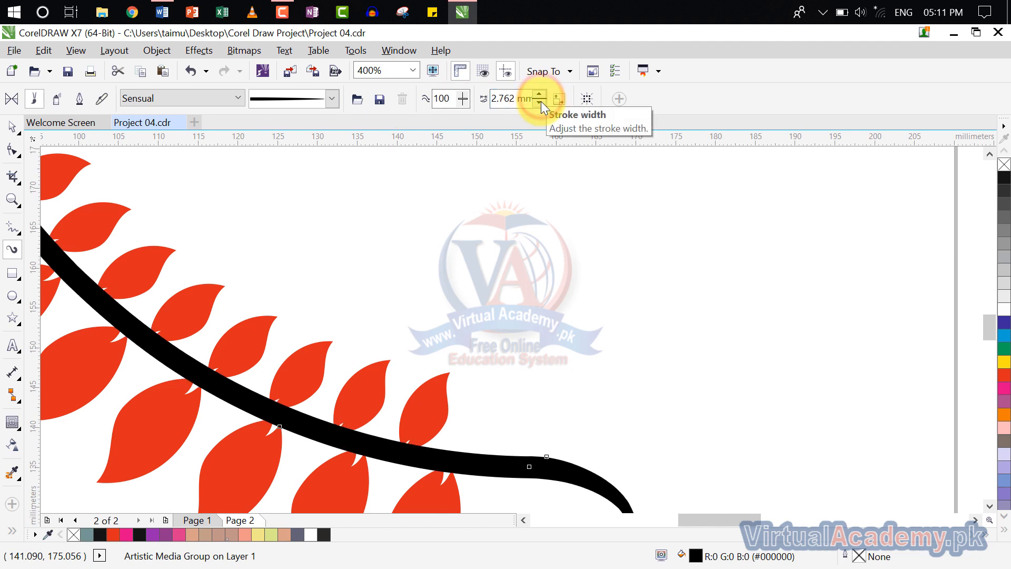
pyautogui.click(541, 101)
pyautogui.click(541, 101)
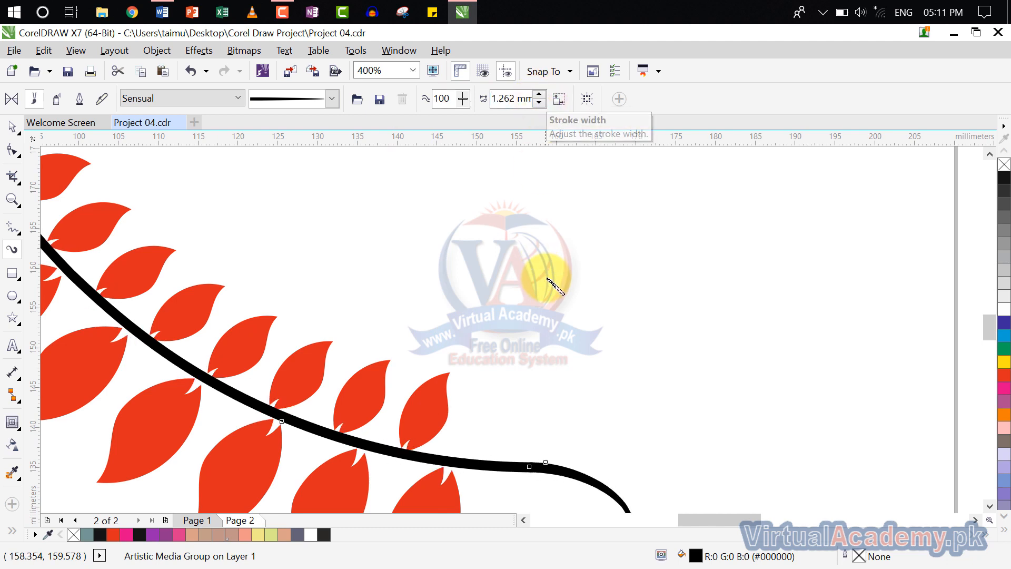
# - Select the control curve of the brushed stem and display the drawing in Wireframe view, close up on the stem
pyautogui.scroll(-3, 547, 279)
pyautogui.scroll(2, 548, 300)
pyautogui.scroll(2, 514, 356)
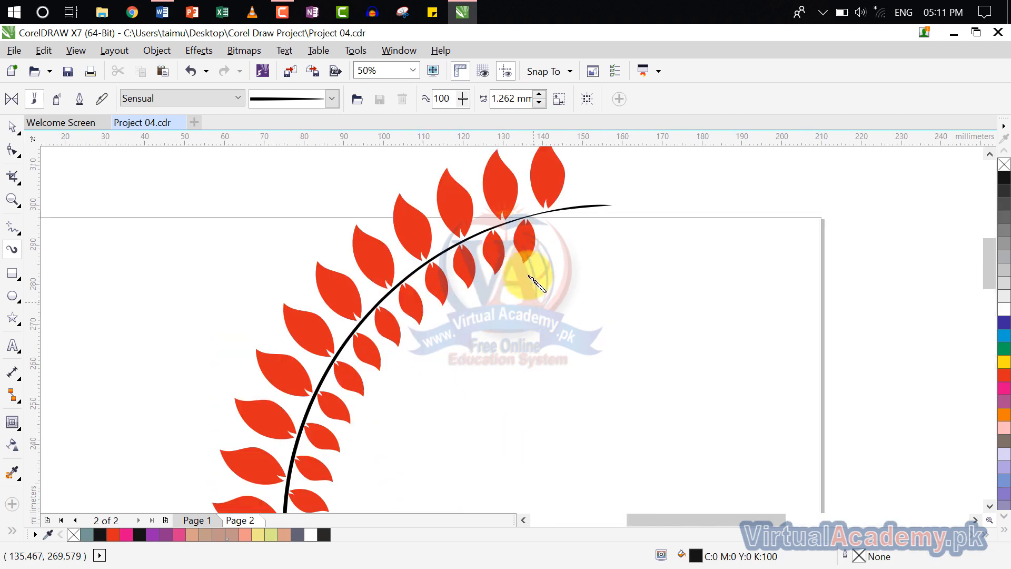
pyautogui.click(13, 126)
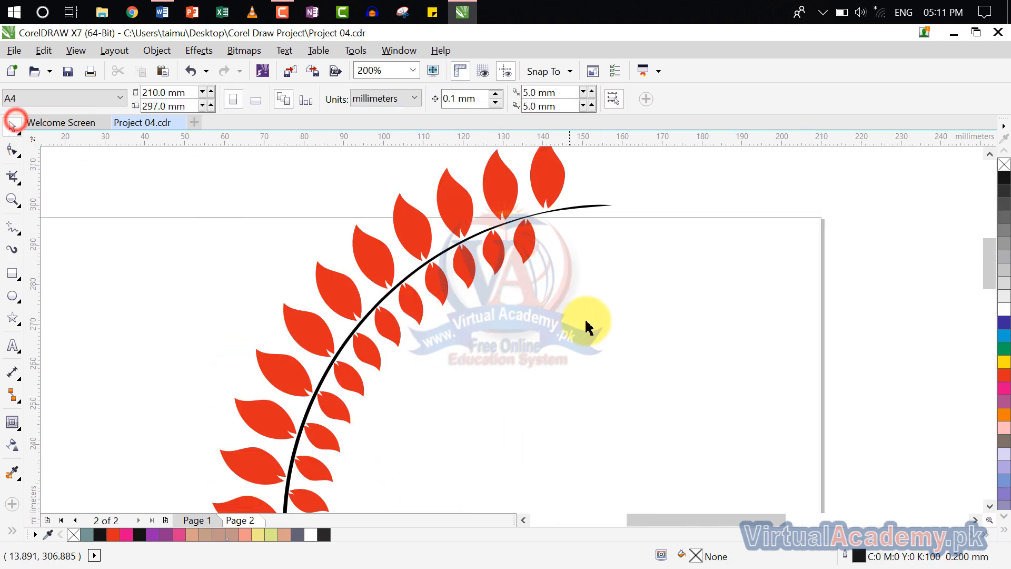
pyautogui.click(405, 283)
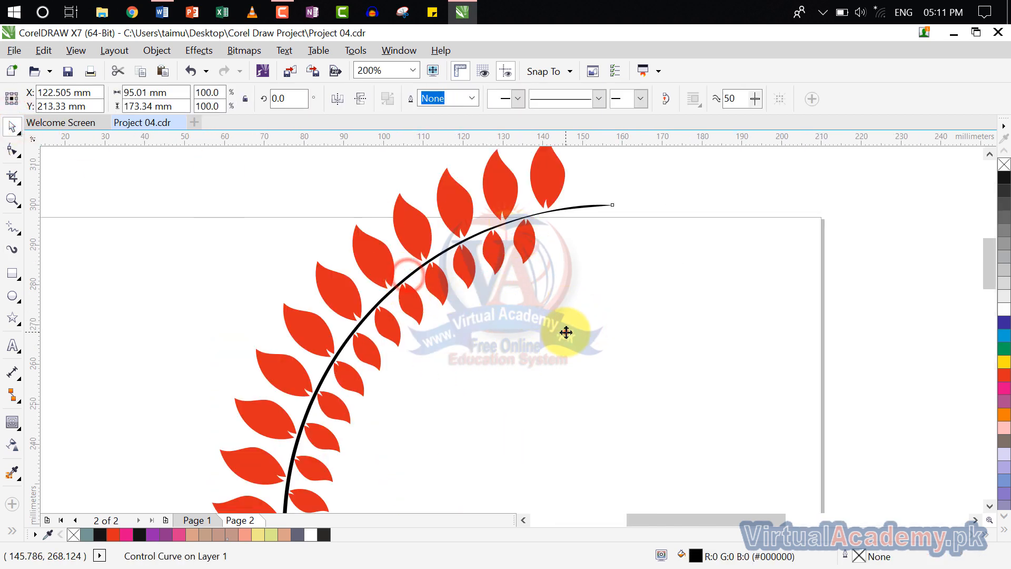
pyautogui.click(407, 275)
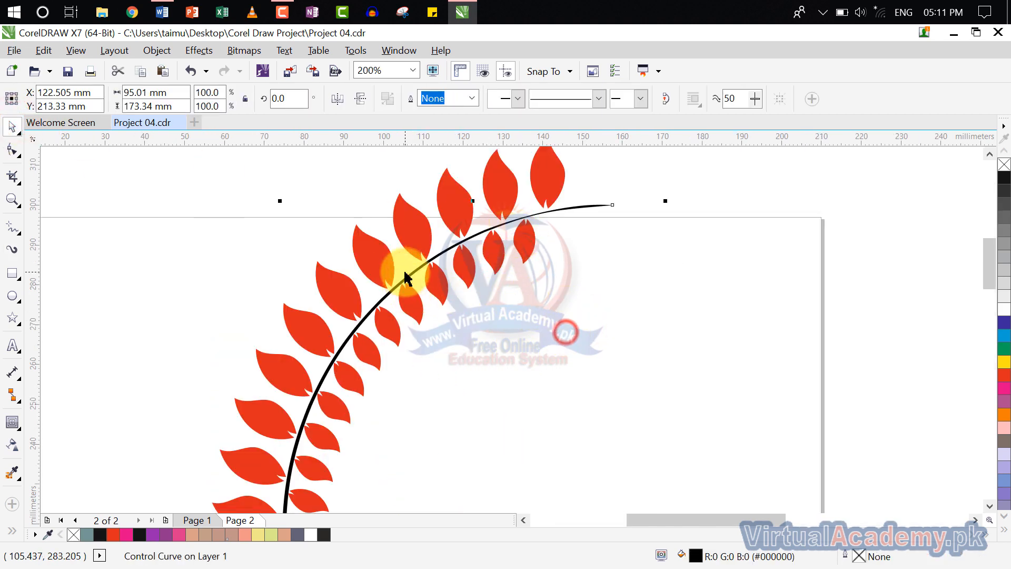
pyautogui.click(113, 50)
pyautogui.moveTo(79, 51)
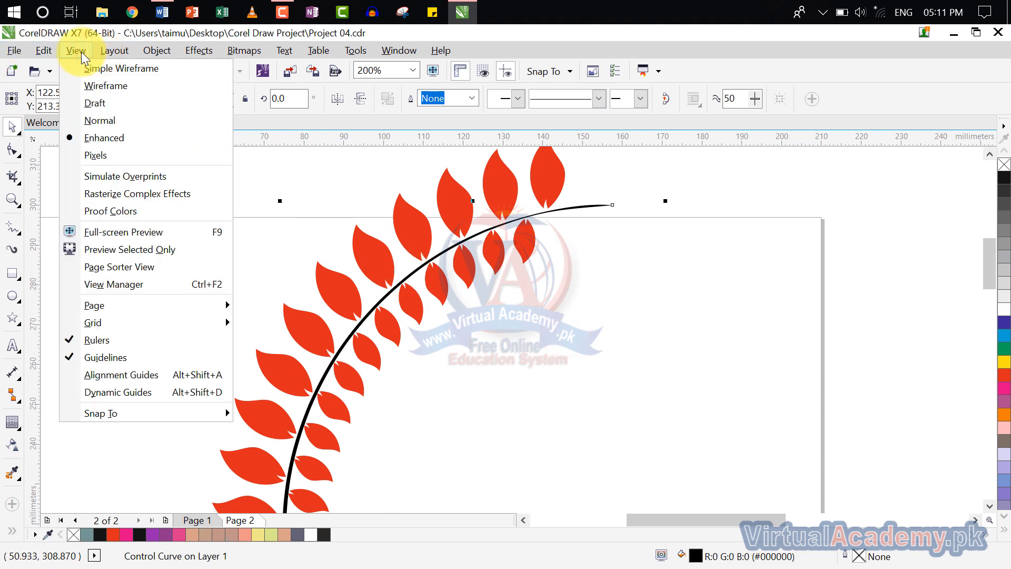
pyautogui.click(100, 85)
pyautogui.scroll(3, 361, 324)
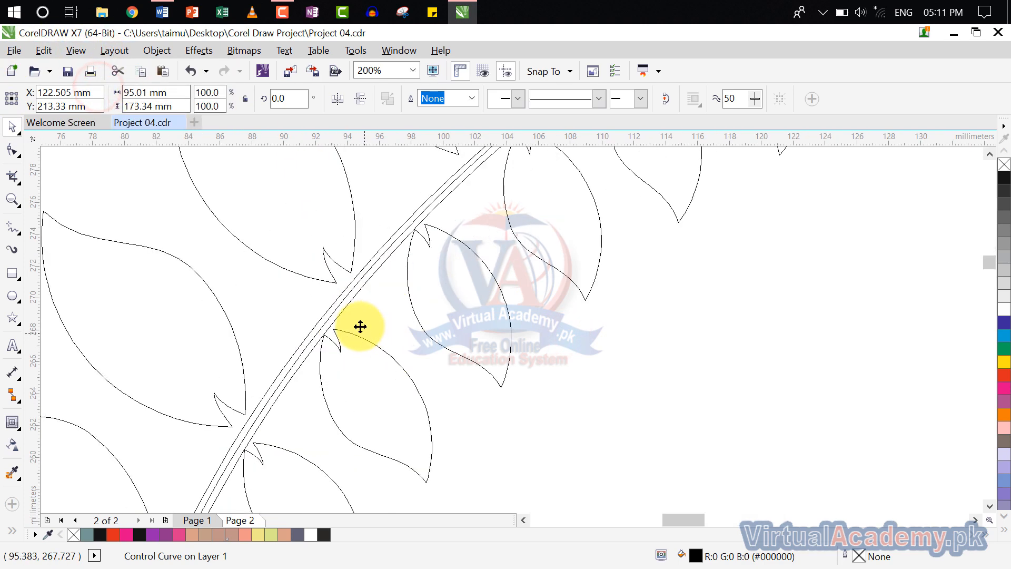
# - Break the brushed stem's Artistic Media group apart into its outline shape and its control curve
pyautogui.scroll(6, 360, 327)
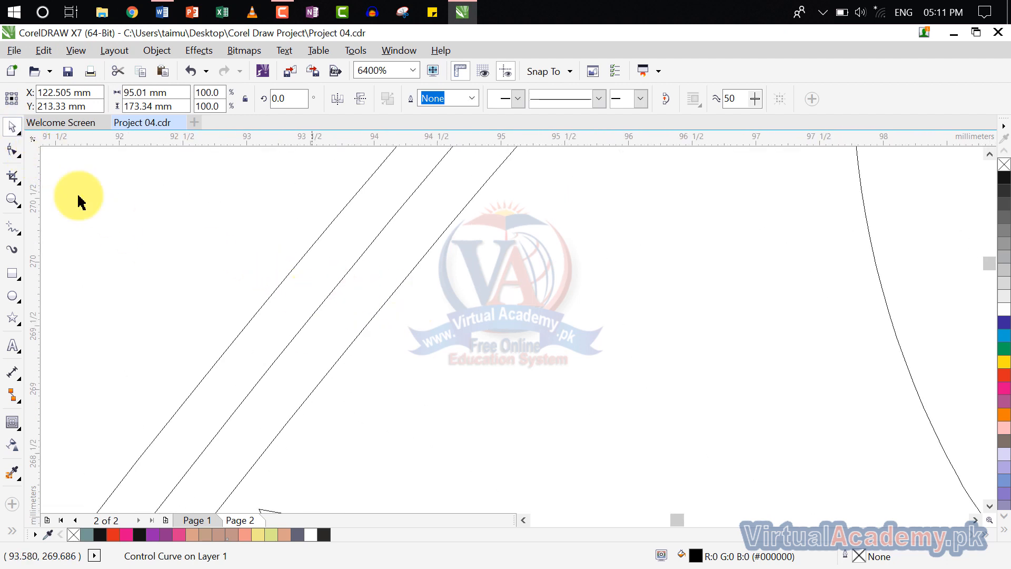
pyautogui.click(10, 127)
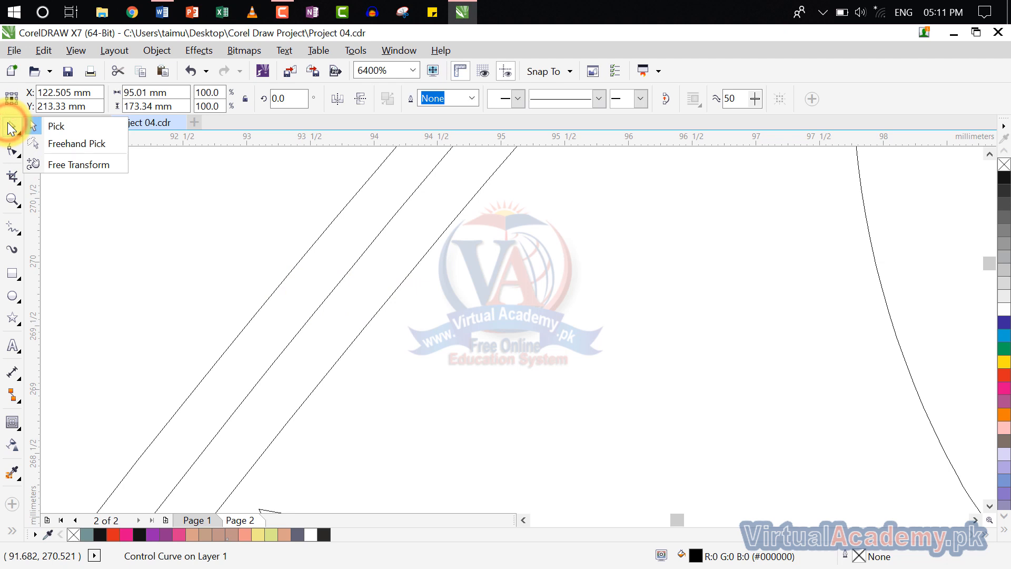
pyautogui.click(49, 126)
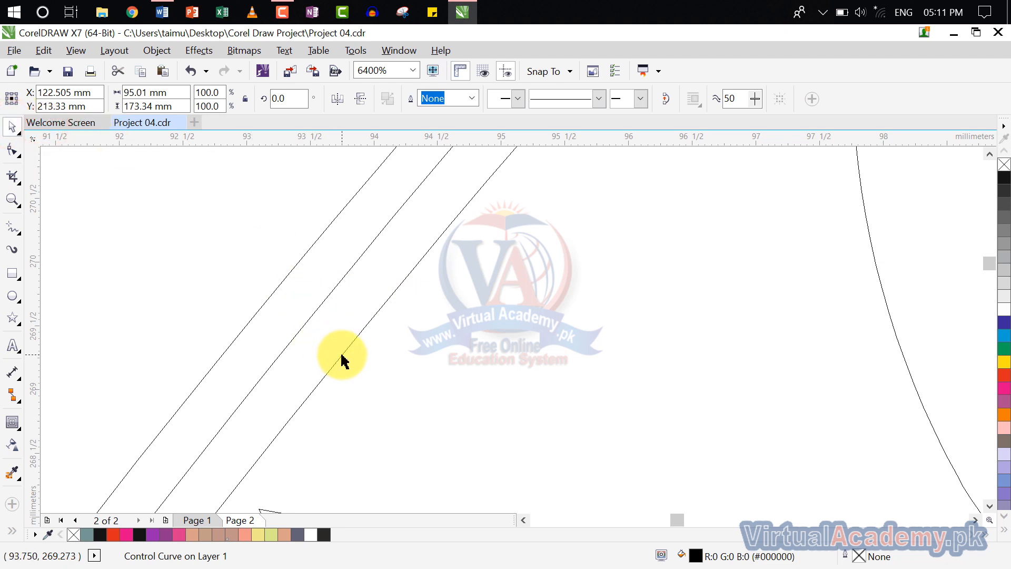
pyautogui.click(341, 359)
pyautogui.click(157, 234)
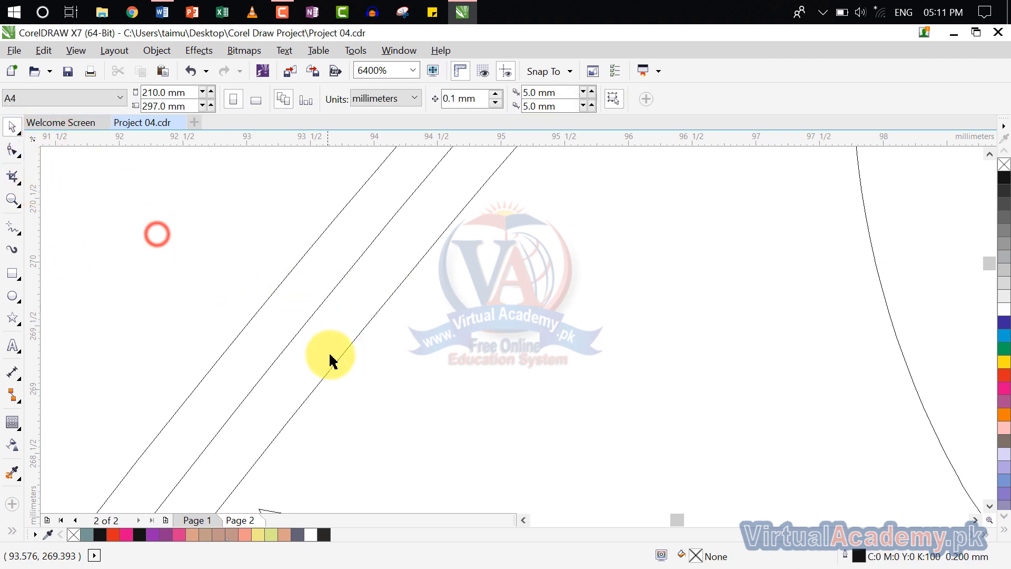
pyautogui.rightClick(341, 358)
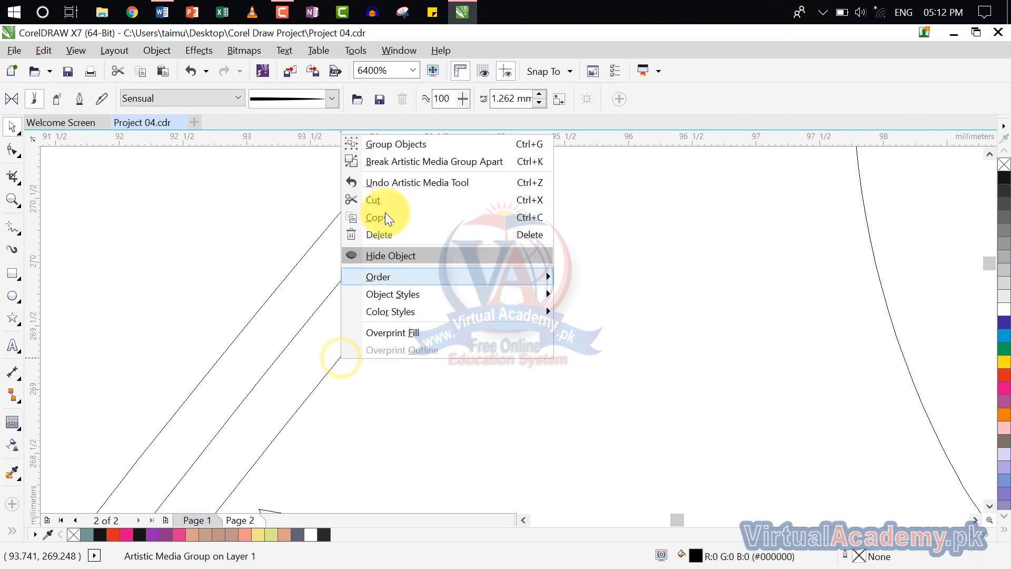
pyautogui.click(412, 161)
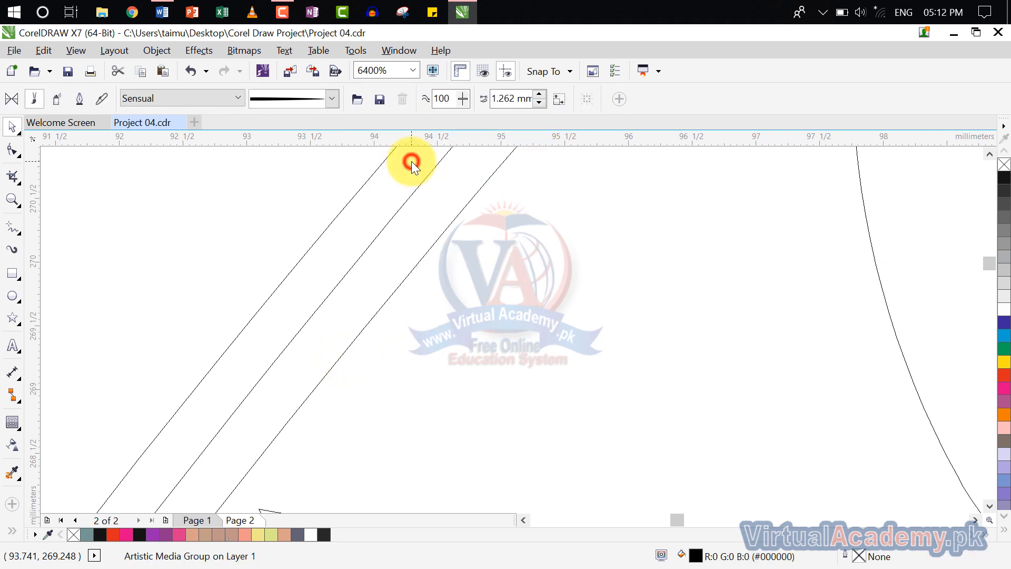
pyautogui.click(469, 295)
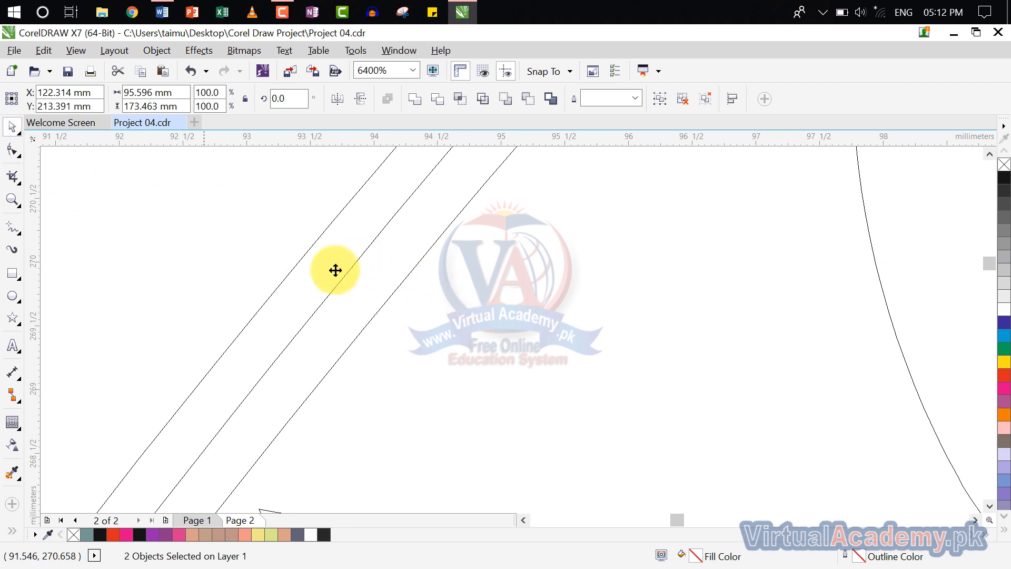
pyautogui.press('Delete')
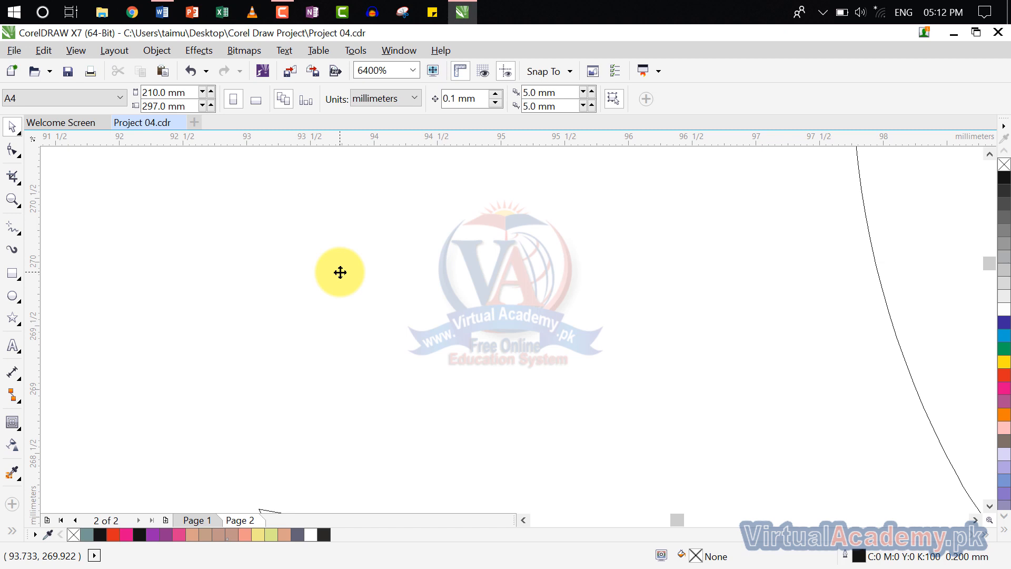
pyautogui.hotkey('ctrl', 'z')
pyautogui.click(428, 340)
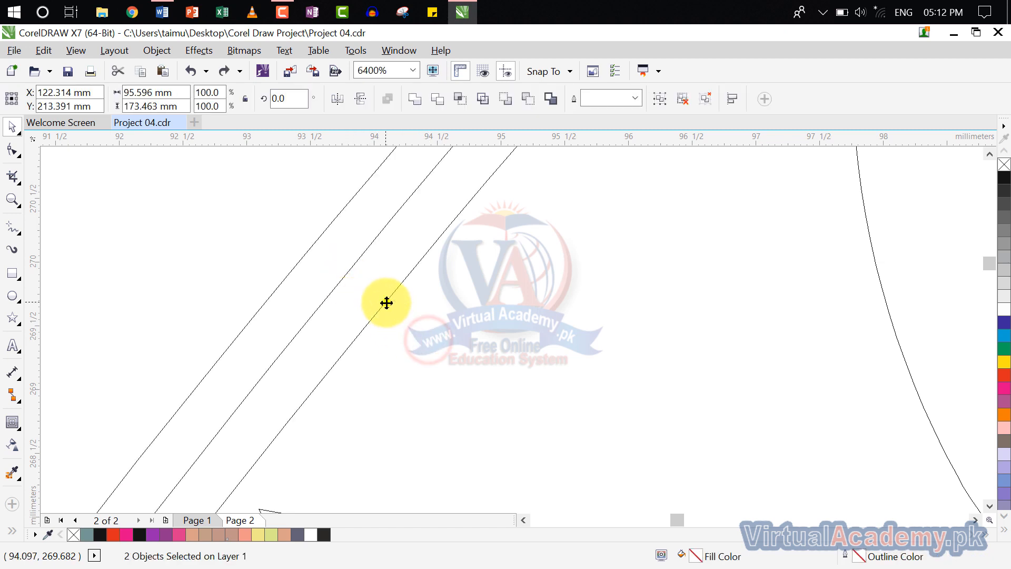
pyautogui.rightClick(386, 303)
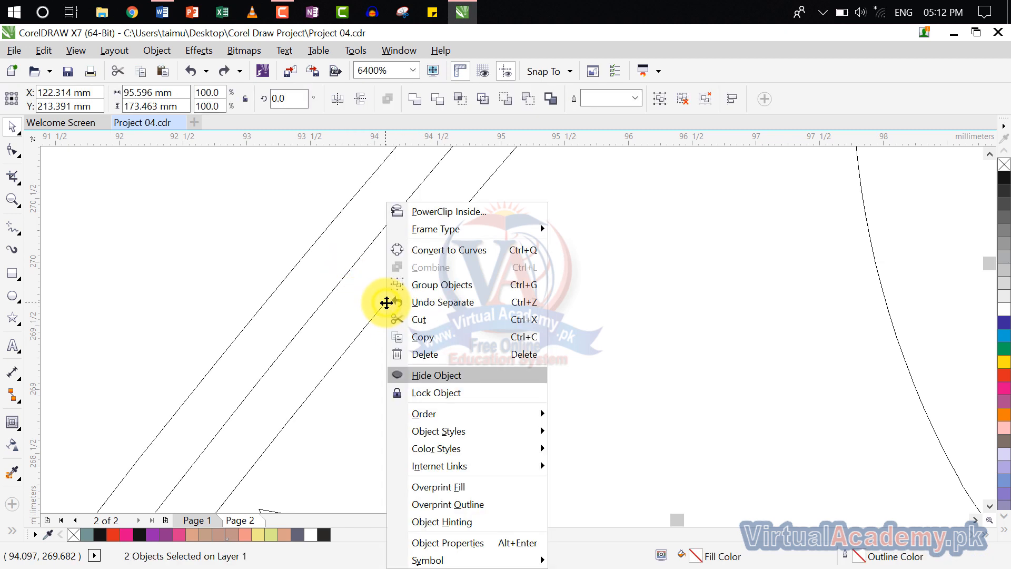
pyautogui.click(346, 271)
# - Delete the centre control curve running inside the stem, keeping only the stem's outline shape
pyautogui.click(12, 149)
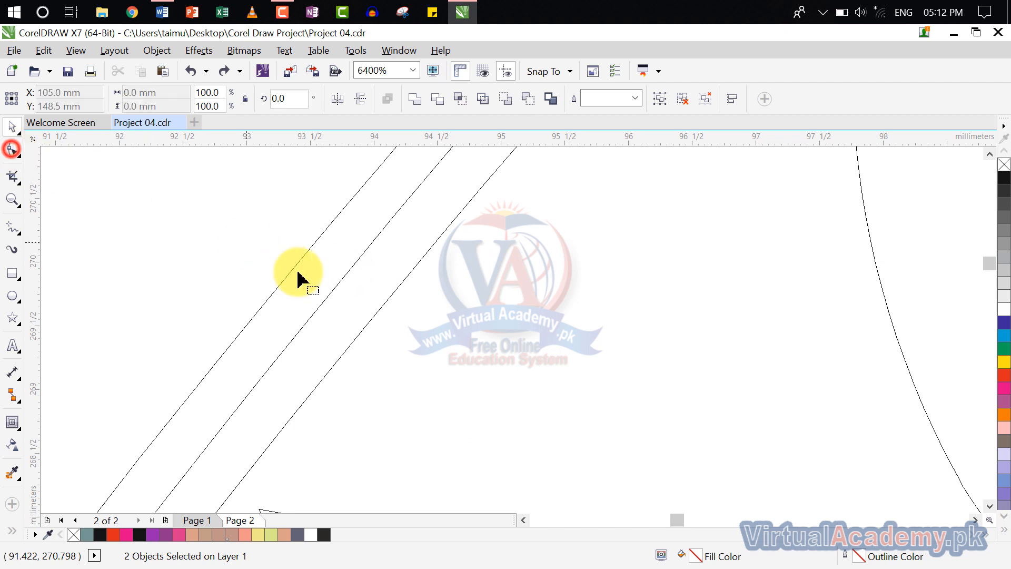
pyautogui.click(338, 289)
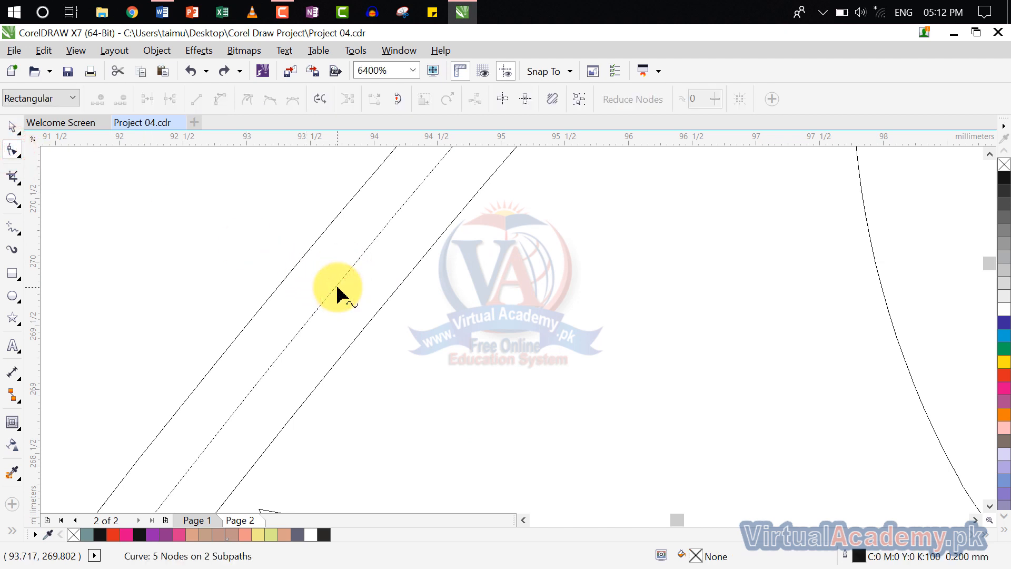
pyautogui.rightClick(337, 288)
pyautogui.click(391, 316)
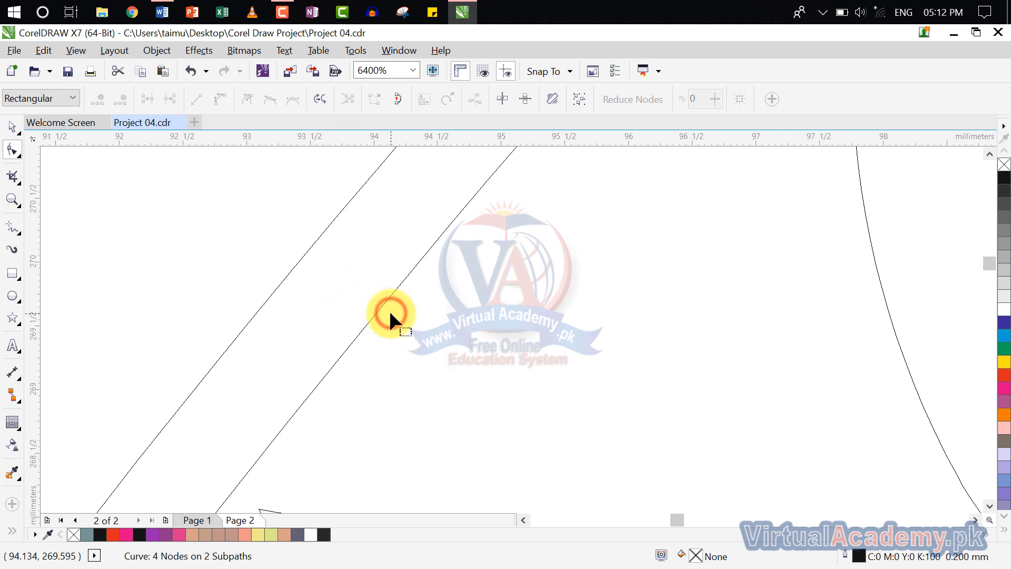
pyautogui.scroll(-7, 395, 323)
pyautogui.scroll(3, 425, 316)
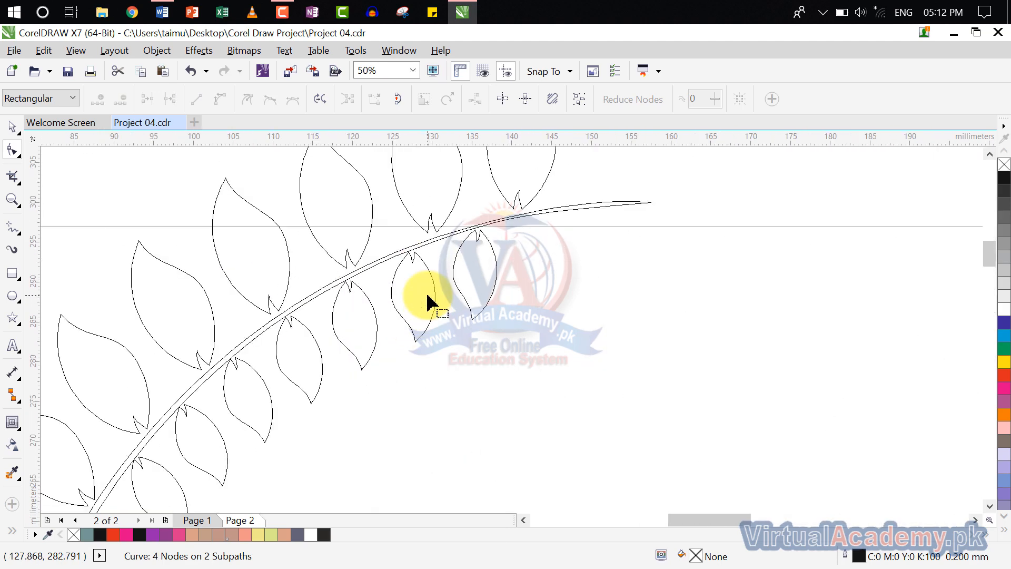
# - Deselect the stem and switch the drawing from Wireframe back to a full-colour view
pyautogui.click(11, 126)
pyautogui.click(511, 357)
pyautogui.scroll(-4, 509, 364)
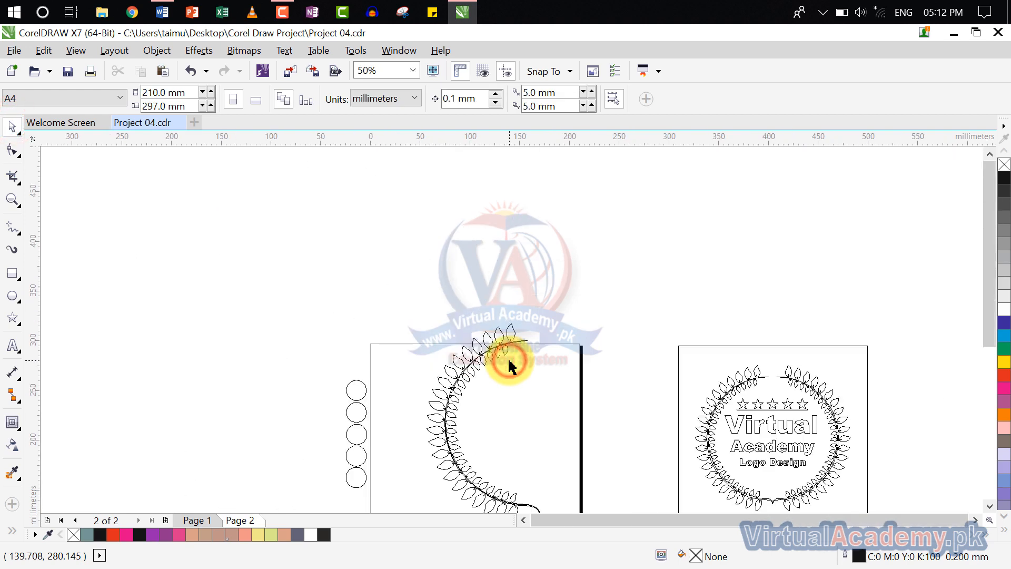
pyautogui.moveTo(509, 364); pyautogui.dragTo(410, 282)
pyautogui.click(84, 48)
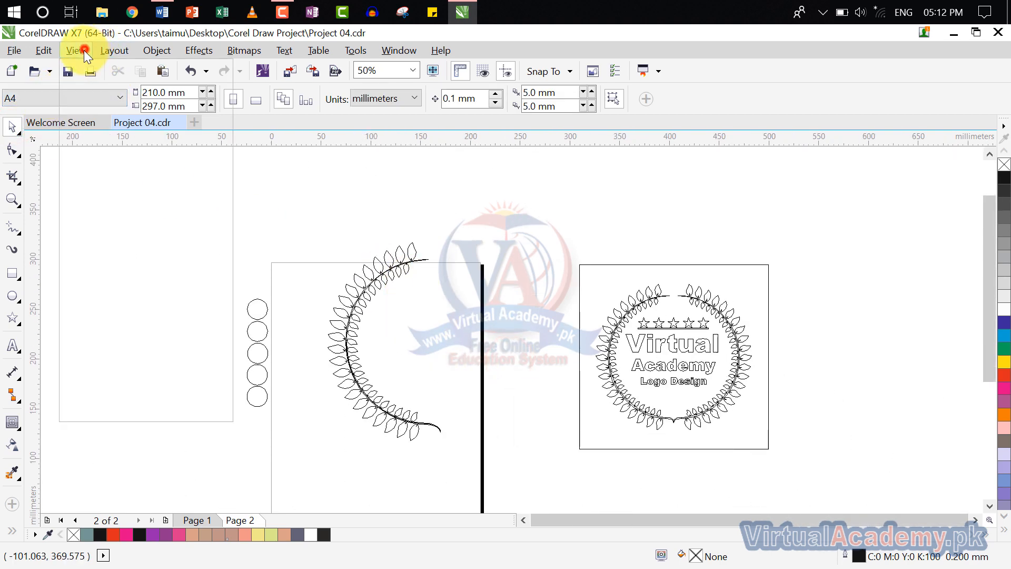
pyautogui.click(119, 139)
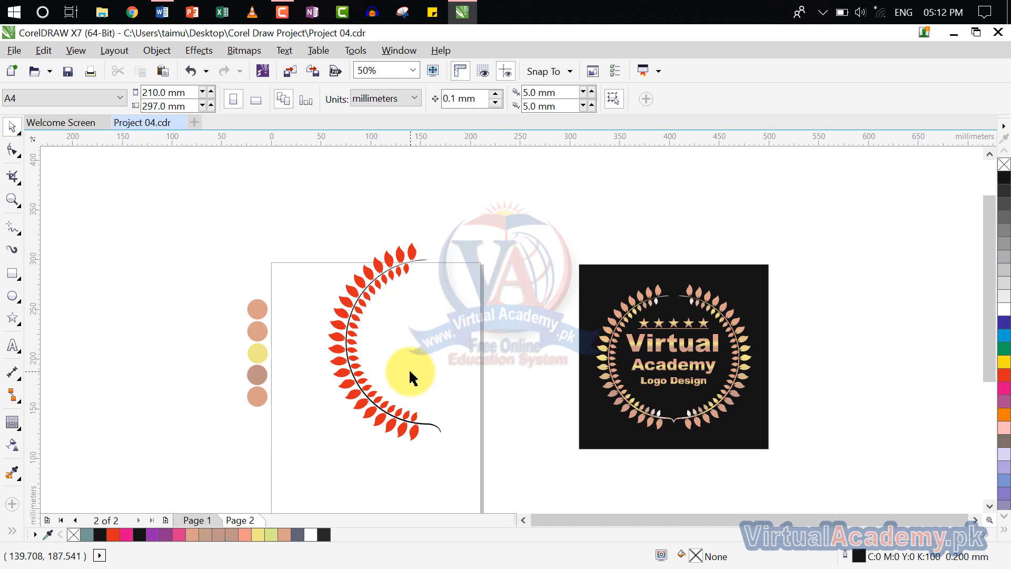
# - Apply a red-to-white linear fountain fill across the outer leaves with the Interactive Fill tool, running from the top leaf down to the bottom leaf
pyautogui.scroll(2, 411, 377)
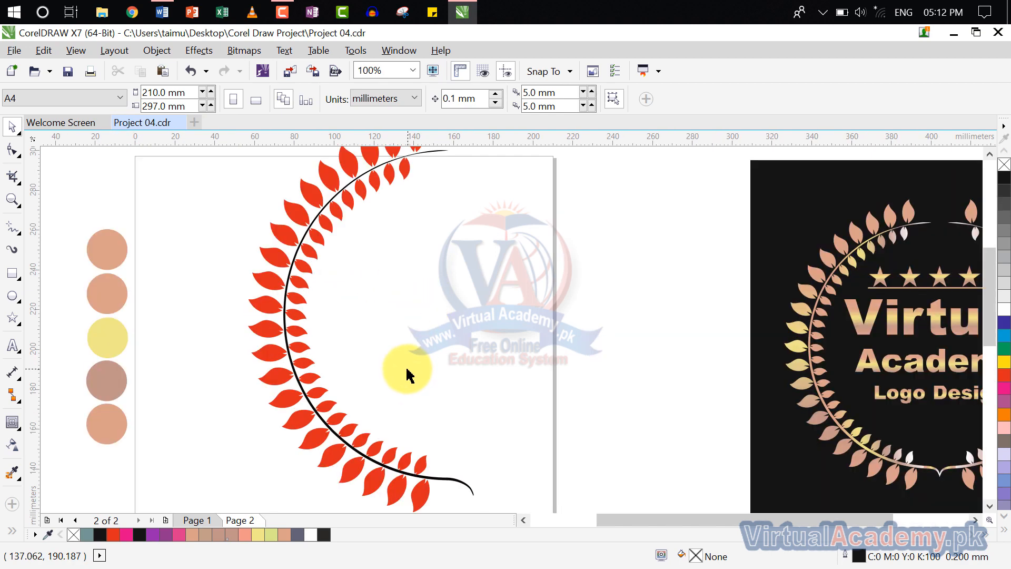
pyautogui.scroll(-2, 406, 374)
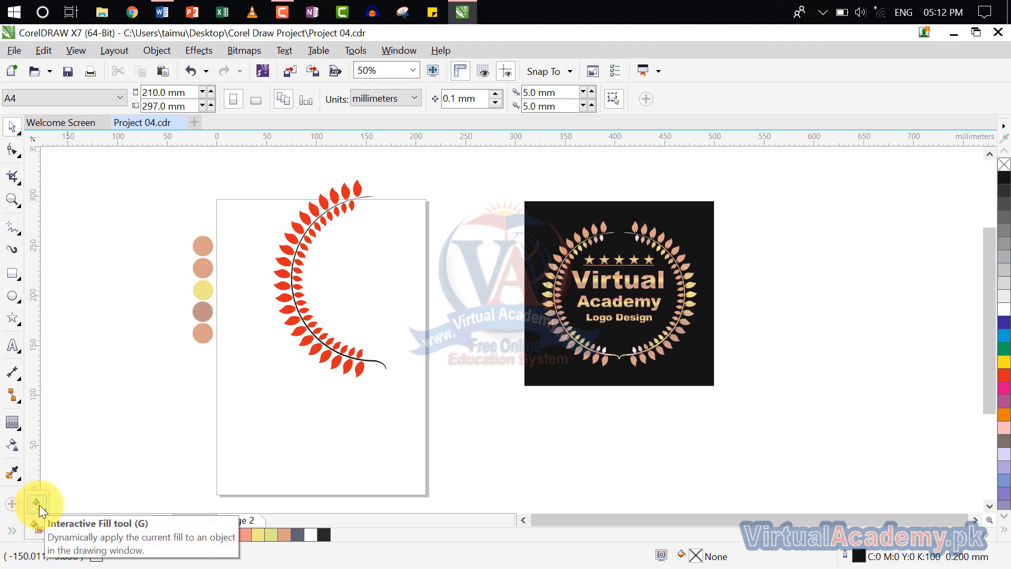
pyautogui.click(38, 504)
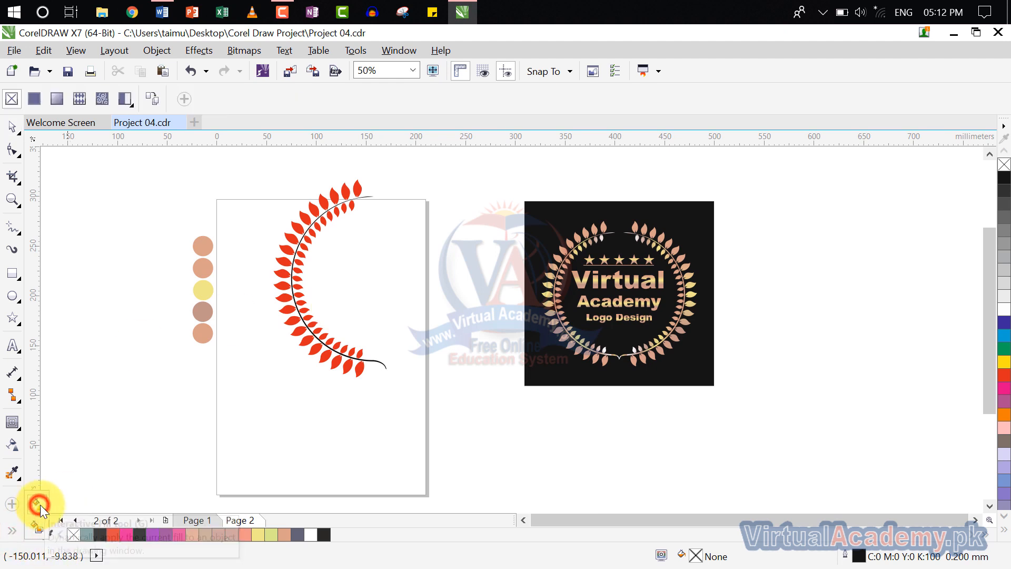
pyautogui.click(358, 187)
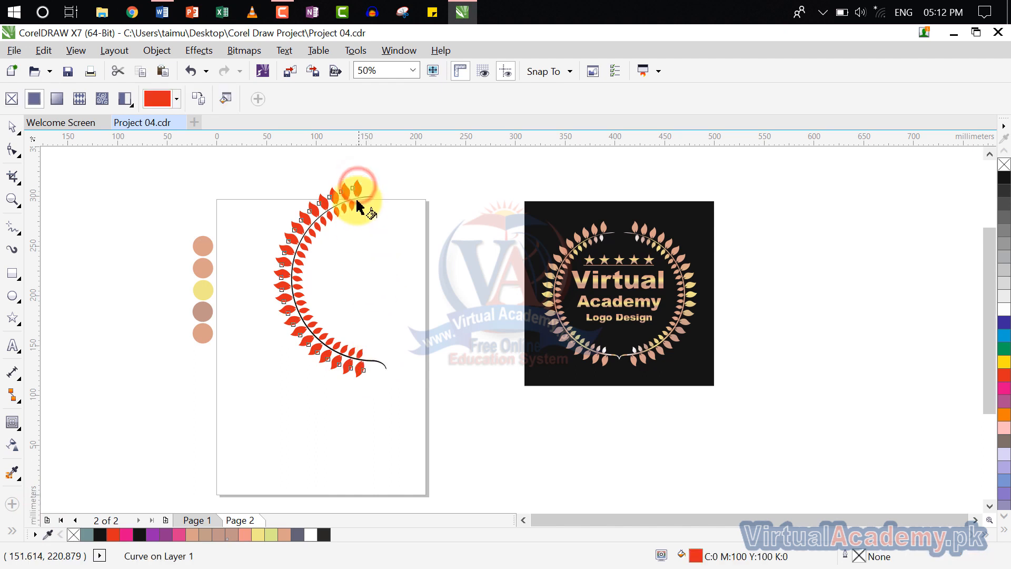
pyautogui.moveTo(357, 199); pyautogui.dragTo(359, 377)
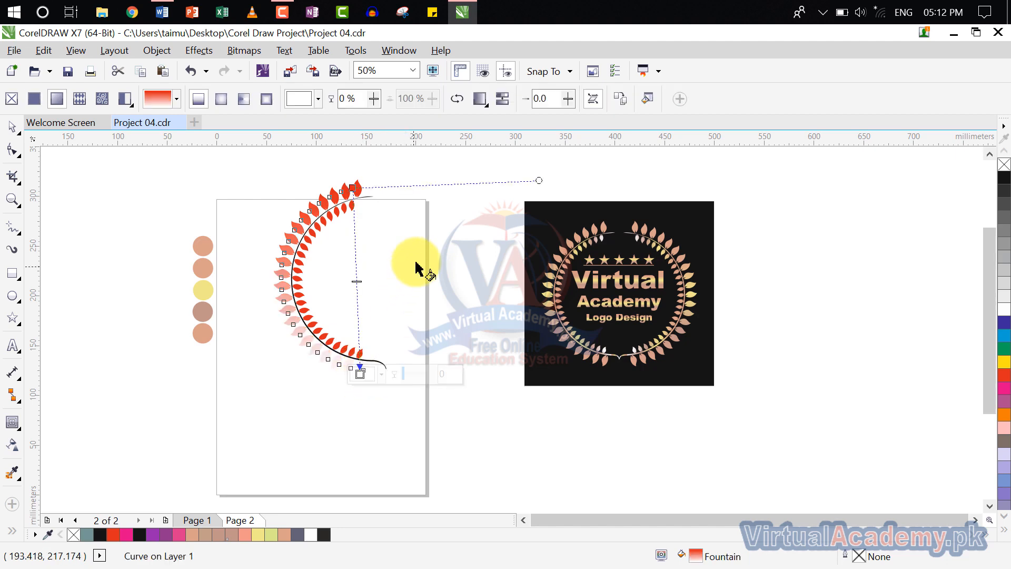
# - Adjust the outer leaves' fountain fill, moving its red start onto the top leaf and its white end up to the lowest inner leaf
pyautogui.click(357, 184)
pyautogui.scroll(3, 356, 184)
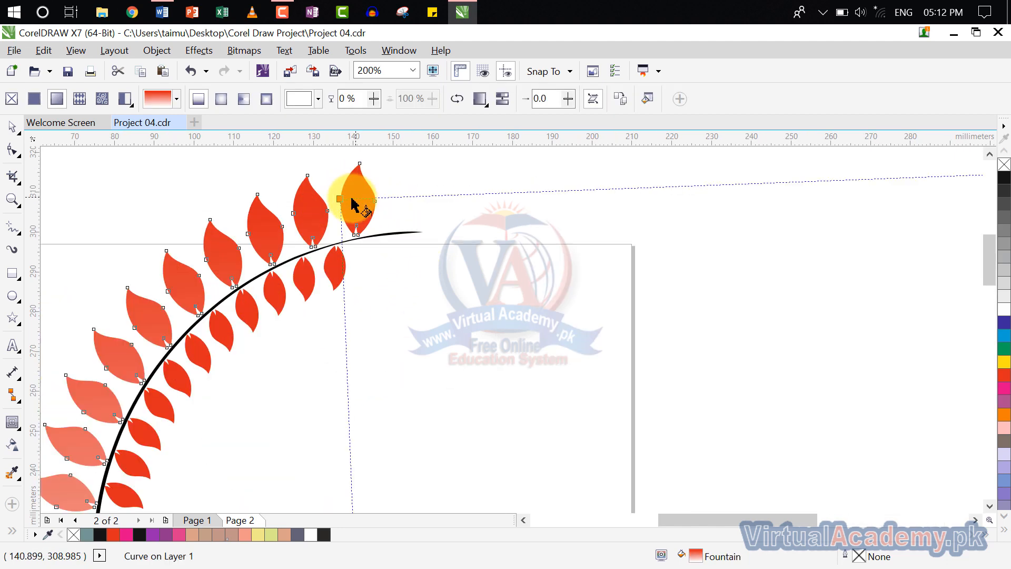
pyautogui.click(342, 197)
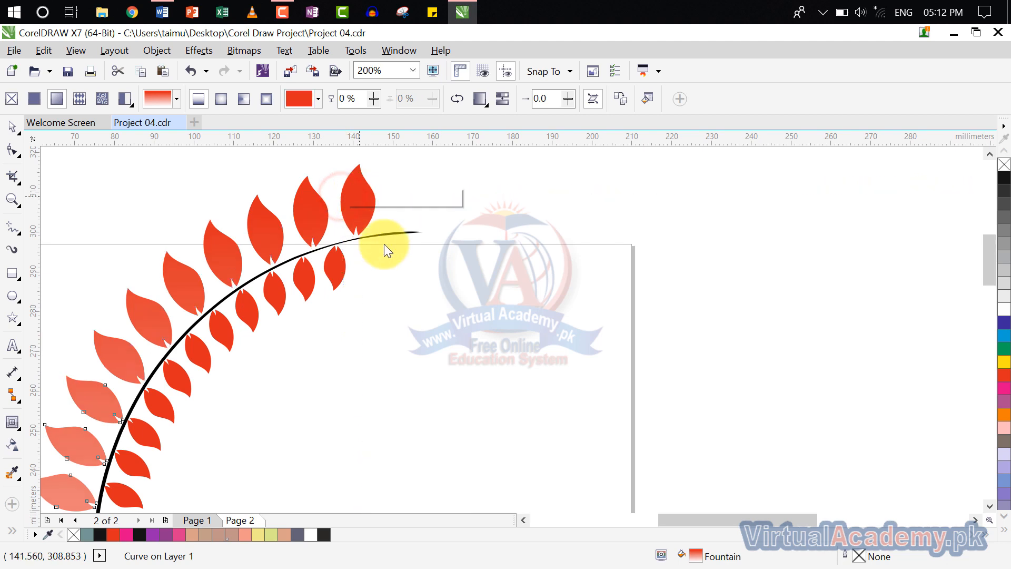
pyautogui.scroll(-2, 395, 295)
pyautogui.scroll(-2, 395, 303)
pyautogui.scroll(4, 388, 362)
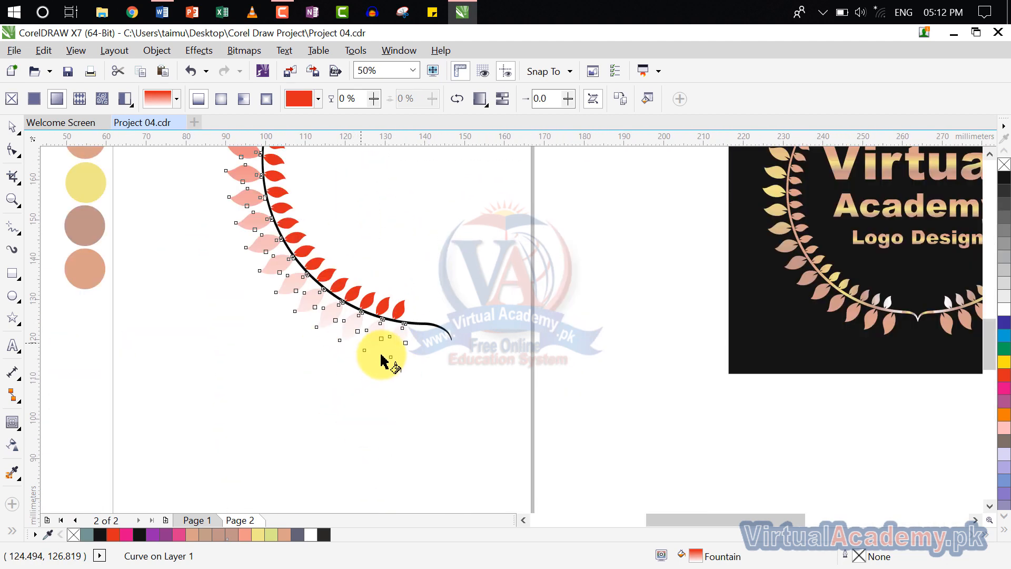
pyautogui.scroll(2, 421, 312)
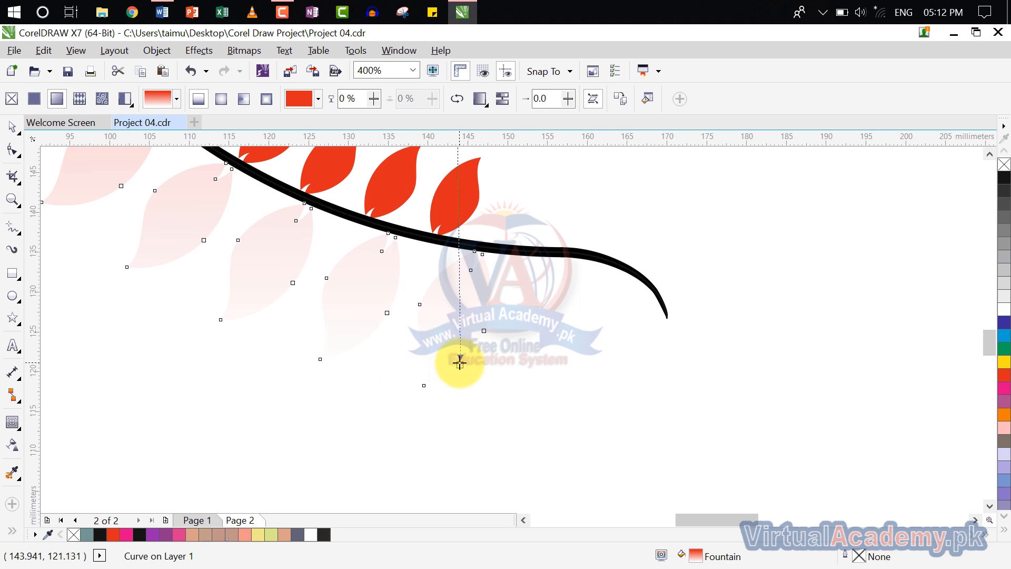
pyautogui.moveTo(459, 363); pyautogui.dragTo(456, 213)
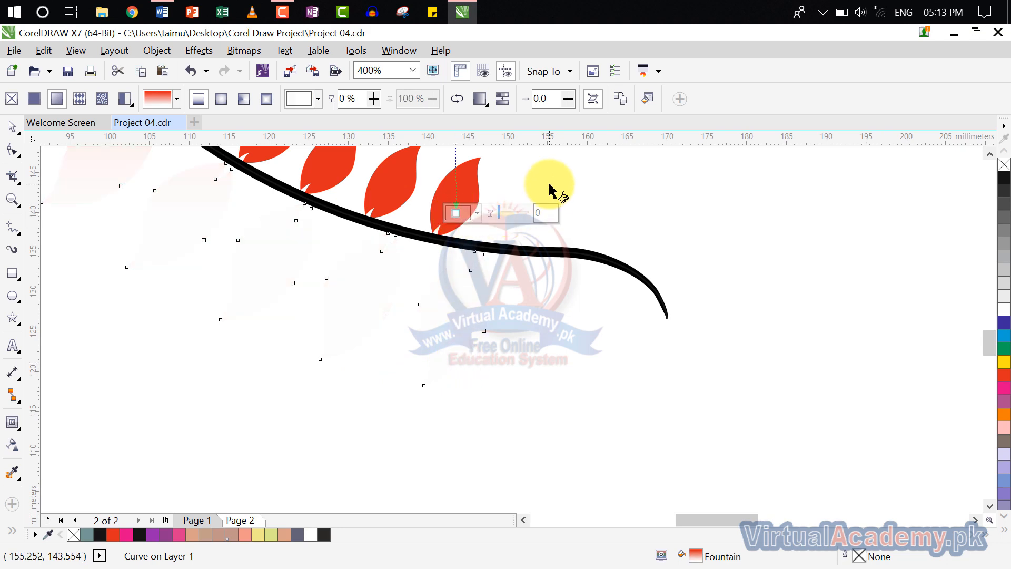
pyautogui.scroll(-3, 515, 305)
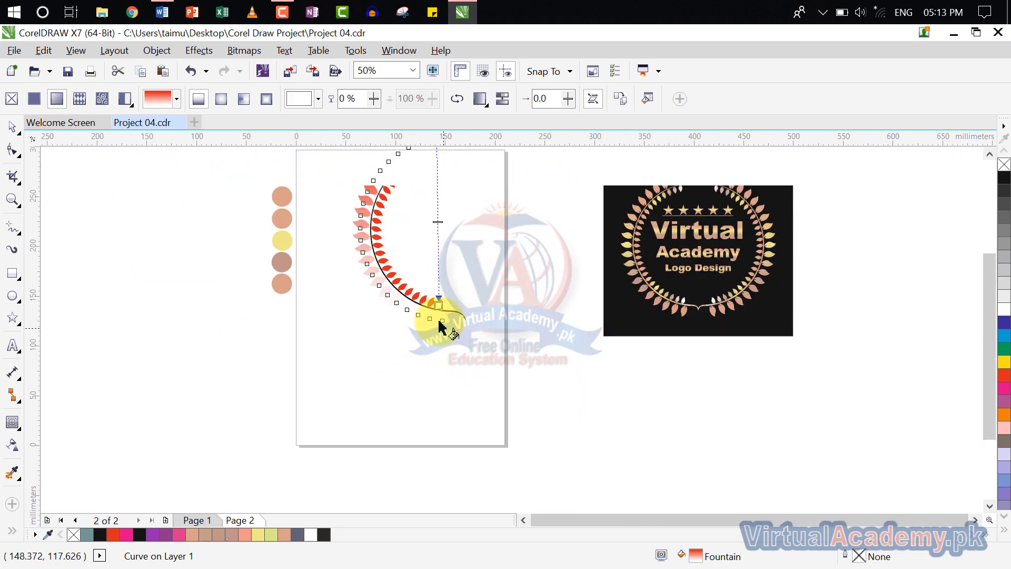
pyautogui.scroll(2, 440, 326)
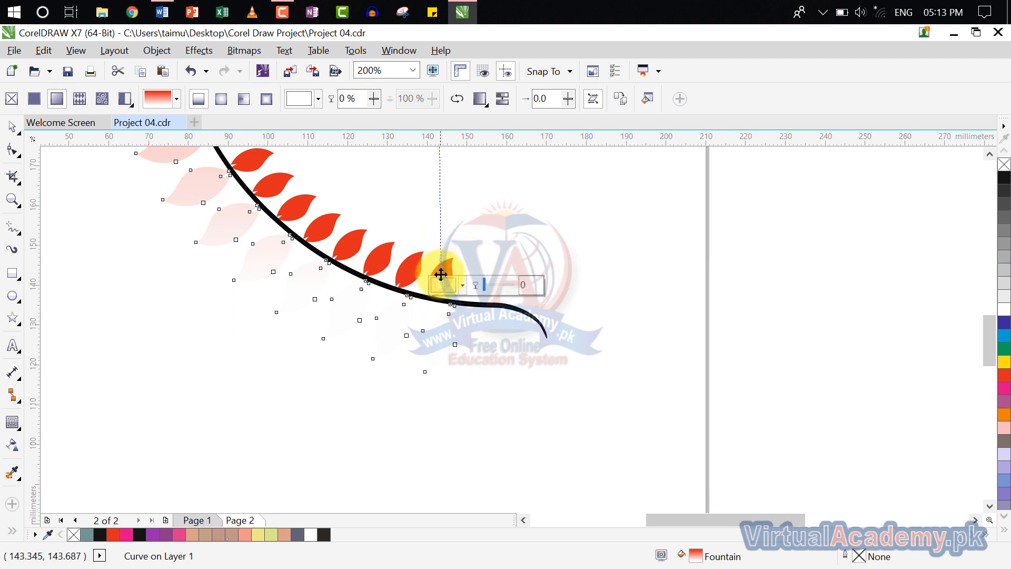
# - Reposition the outer leaves' fountain fill with its white end just below the lowest outer leaf and its red start at the top outer leaves
pyautogui.click(501, 233)
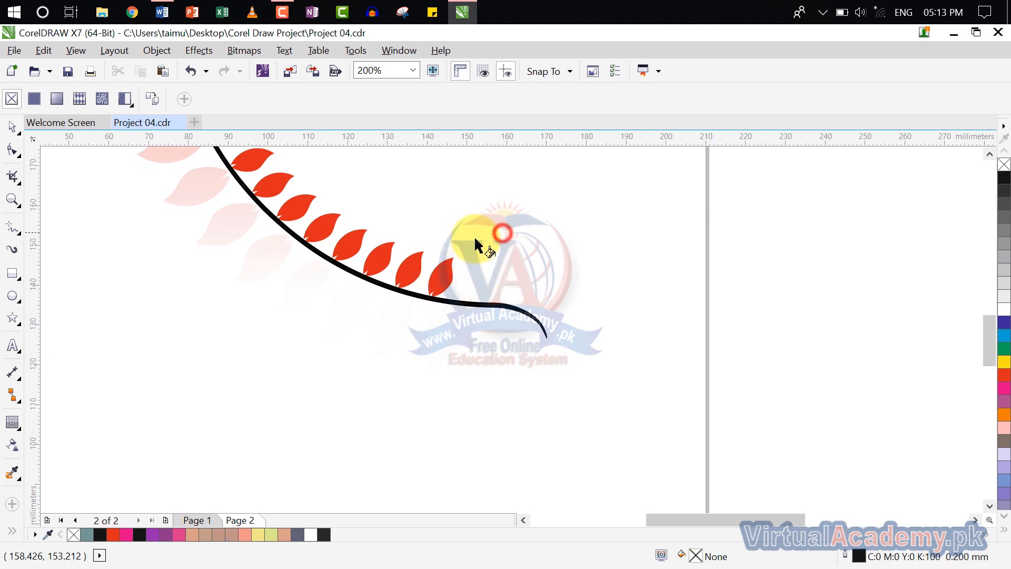
pyautogui.click(445, 275)
pyautogui.scroll(-4, 470, 285)
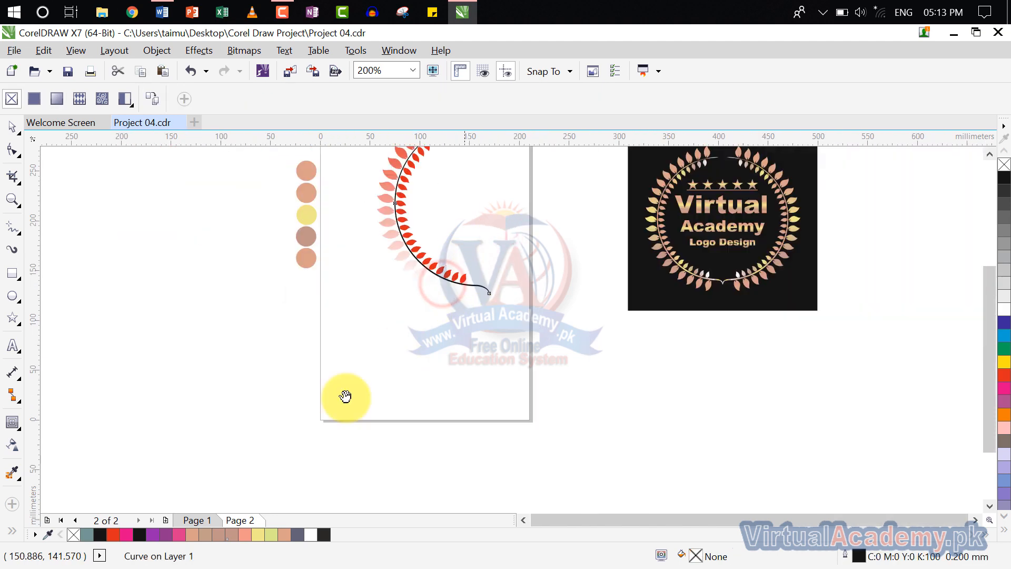
pyautogui.moveTo(328, 402); pyautogui.dragTo(326, 240)
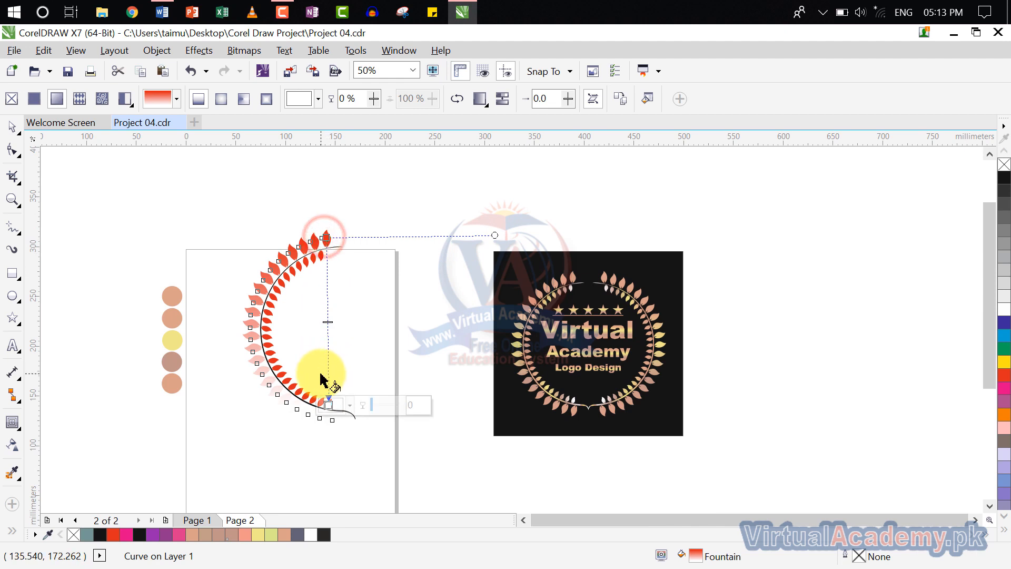
pyautogui.moveTo(329, 392); pyautogui.dragTo(333, 417)
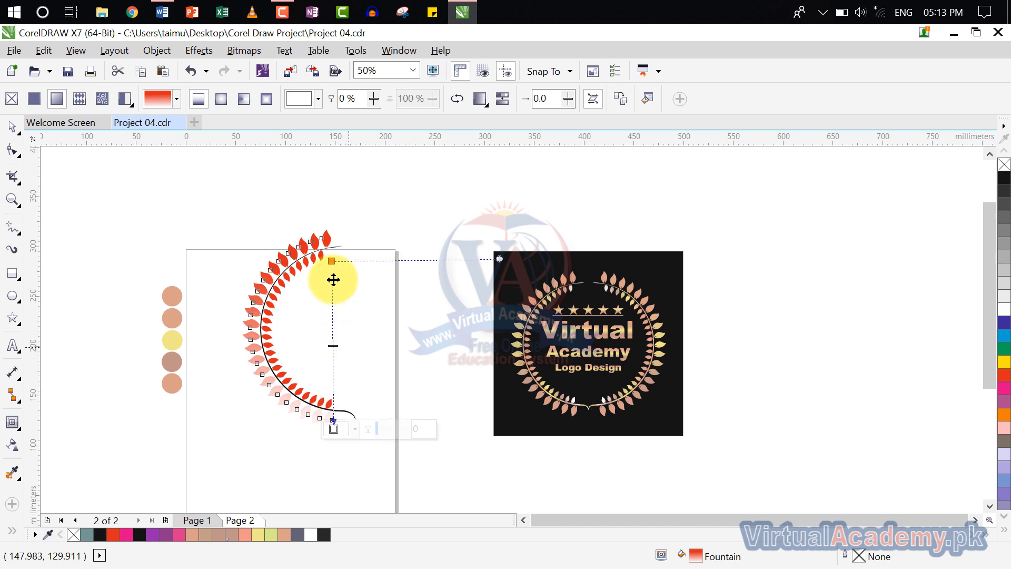
pyautogui.moveTo(331, 260); pyautogui.dragTo(322, 236)
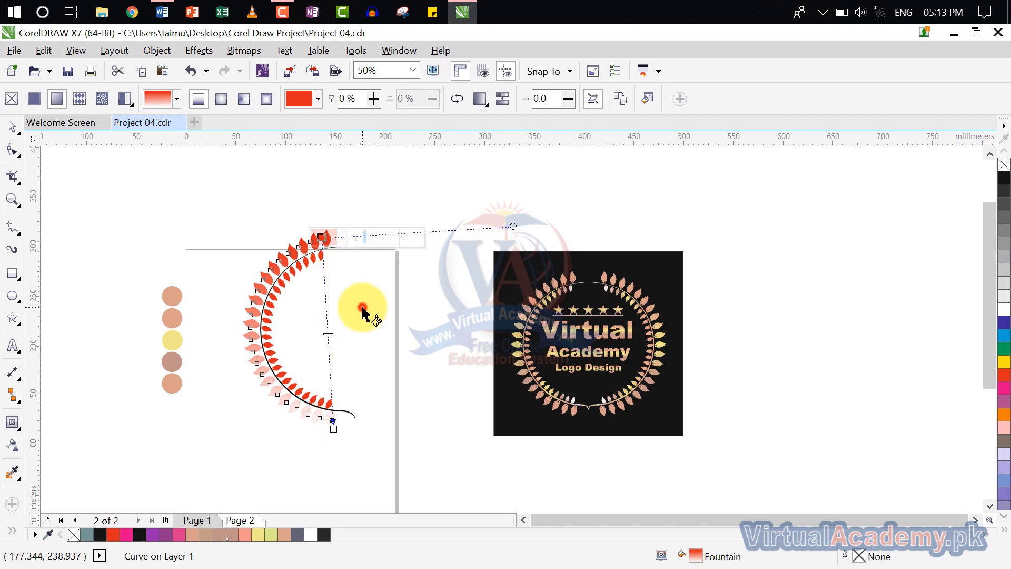
pyautogui.click(363, 308)
pyautogui.scroll(2, 310, 226)
pyautogui.scroll(1, 336, 252)
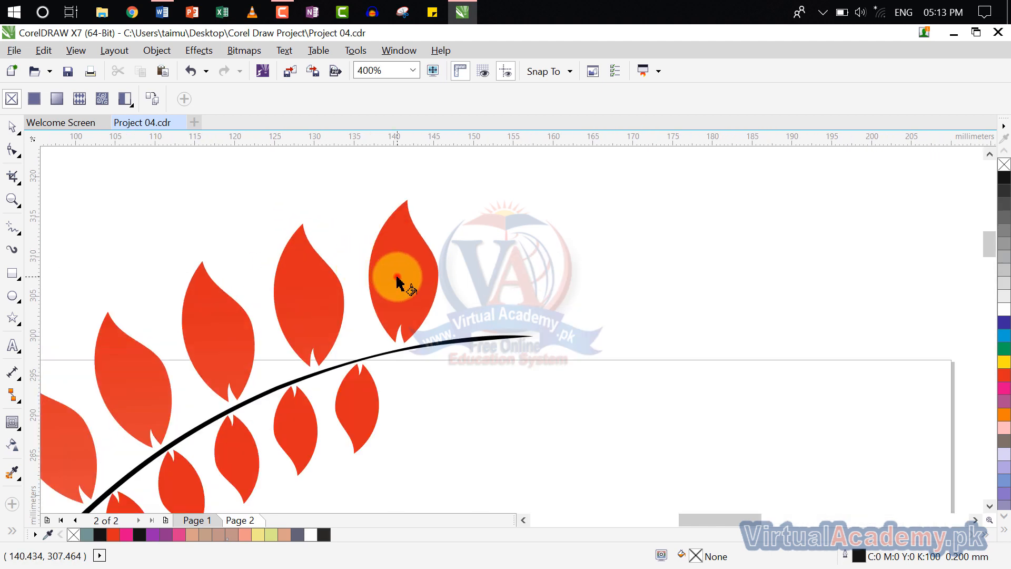
pyautogui.click(389, 274)
pyautogui.moveTo(367, 285); pyautogui.dragTo(395, 271)
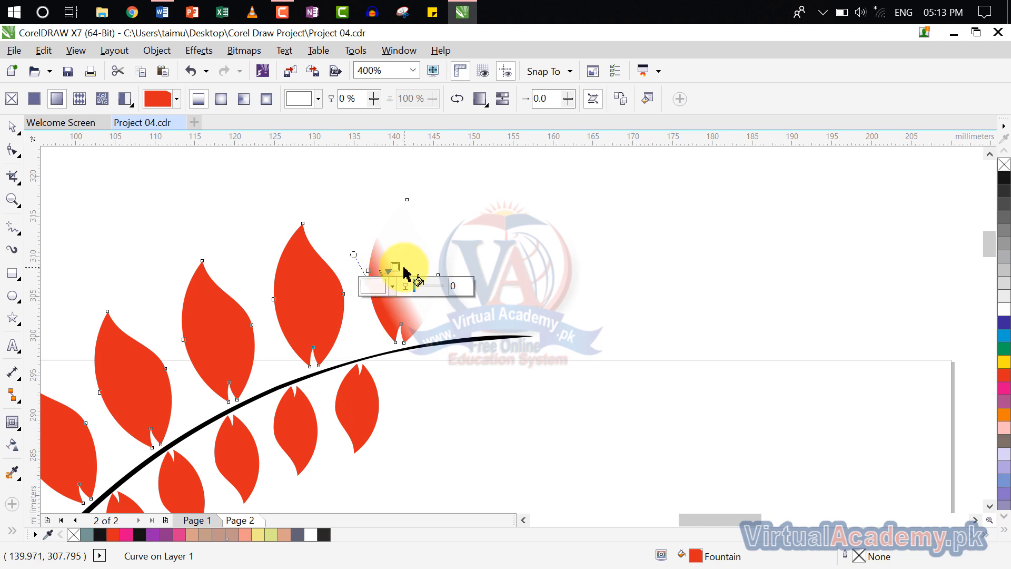
pyautogui.click(470, 240)
pyautogui.hotkey('ctrl', 'z')
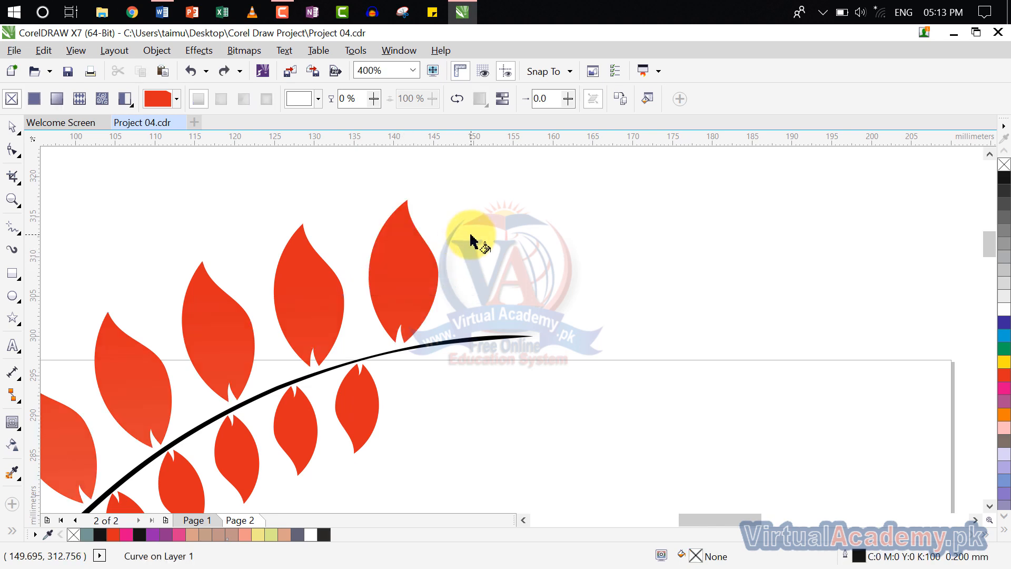
# - Apply a red-to-white linear fountain fill to the outer leaves, with the red start on the top leaf and the white end at the bottom leaf
pyautogui.scroll(-2, 470, 240)
pyautogui.scroll(-2, 474, 319)
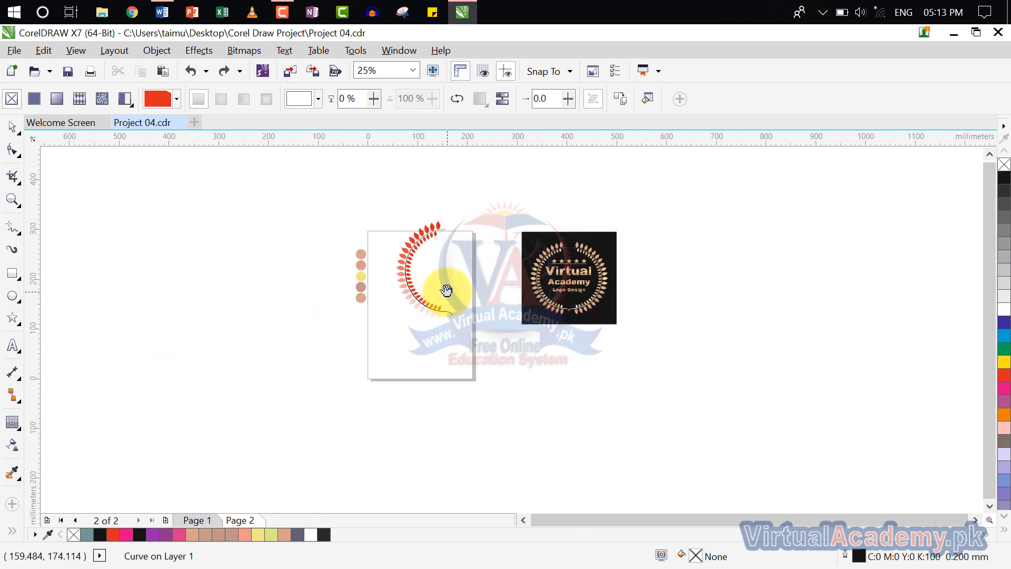
pyautogui.scroll(1, 447, 289)
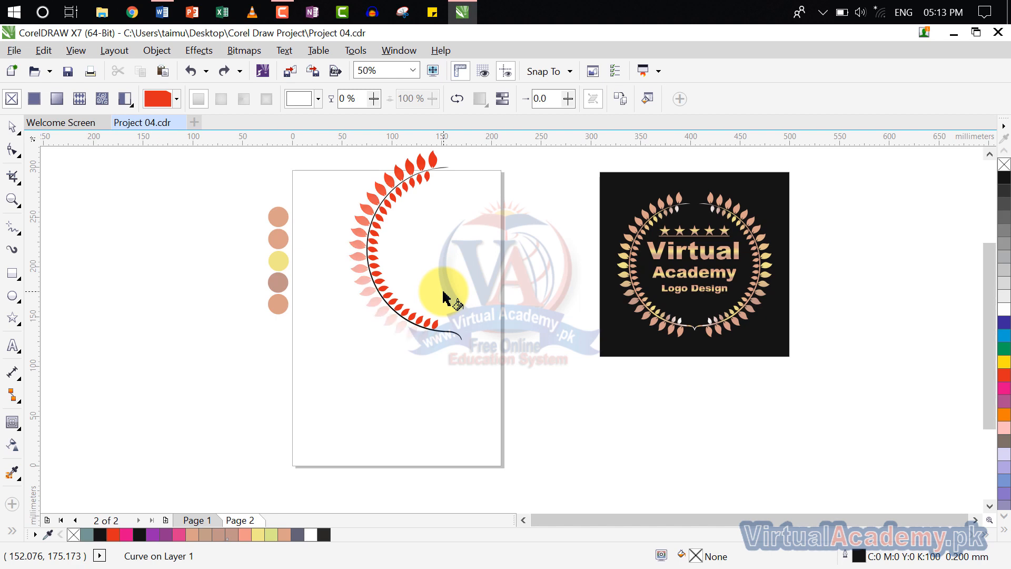
pyautogui.click(435, 158)
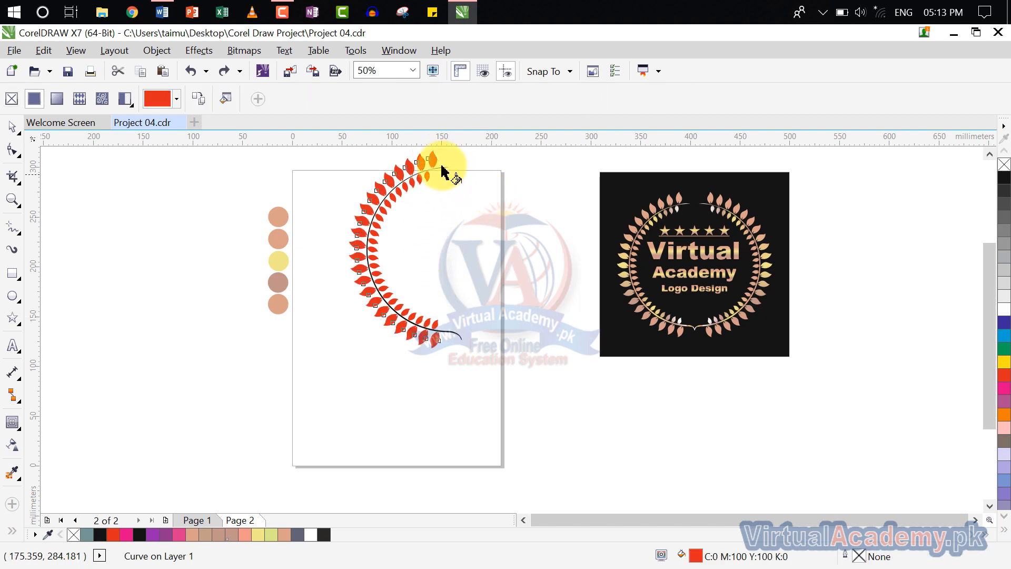
pyautogui.moveTo(435, 160); pyautogui.dragTo(437, 343)
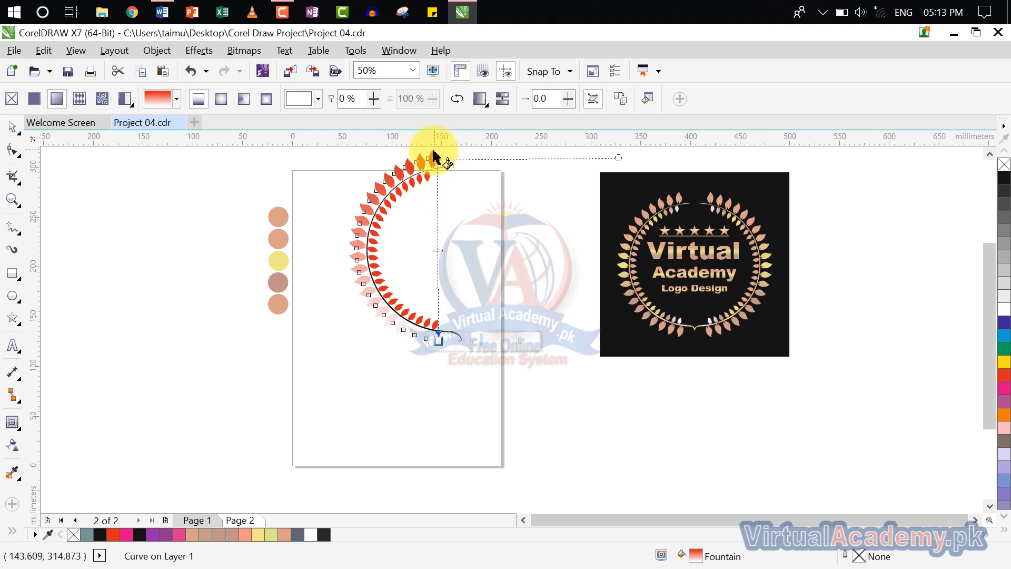
pyautogui.scroll(2, 445, 170)
pyautogui.scroll(2, 445, 169)
pyautogui.click(450, 169)
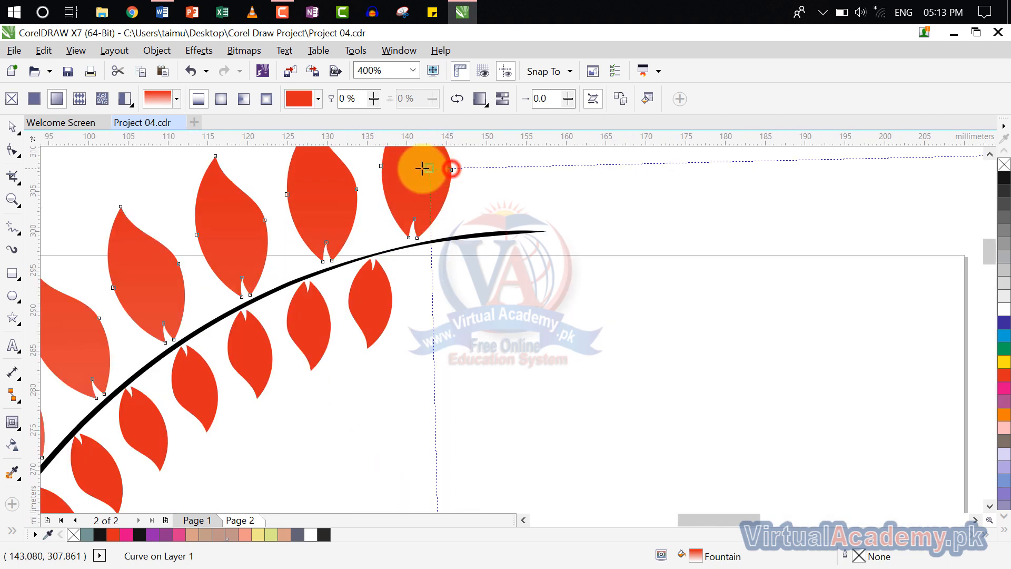
# - Recolour the fountain fill's white end with the peach #DAA089 sampled from the lowest colour circle
pyautogui.scroll(-2, 472, 219)
pyautogui.scroll(-4, 479, 362)
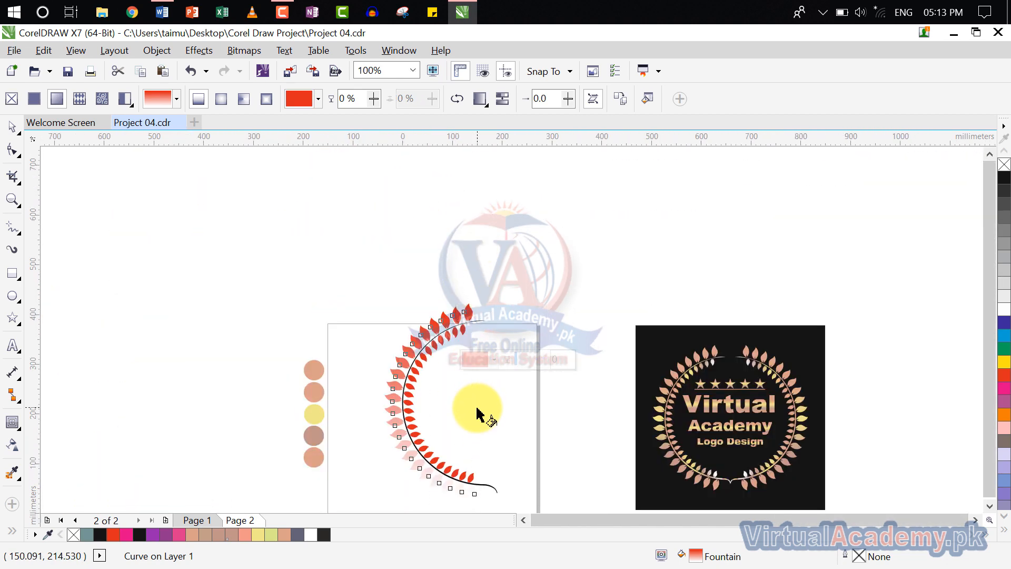
pyautogui.scroll(2, 437, 355)
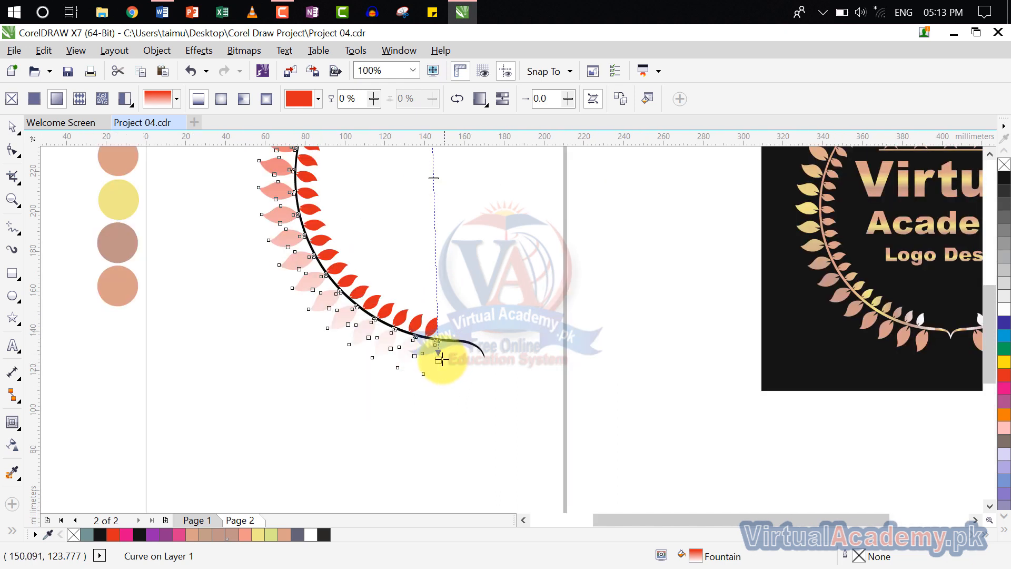
pyautogui.click(438, 361)
pyautogui.click(437, 360)
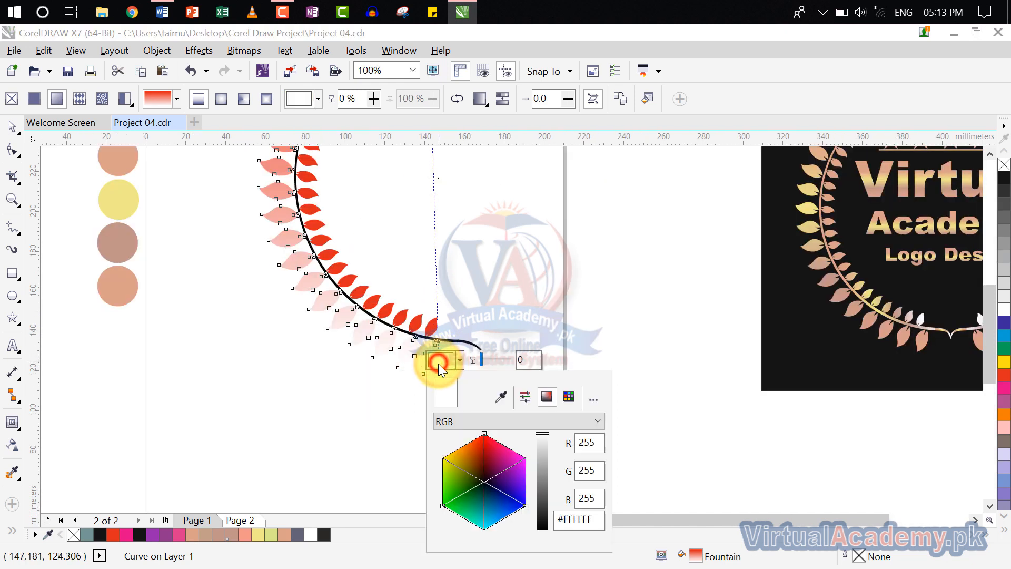
pyautogui.click(501, 396)
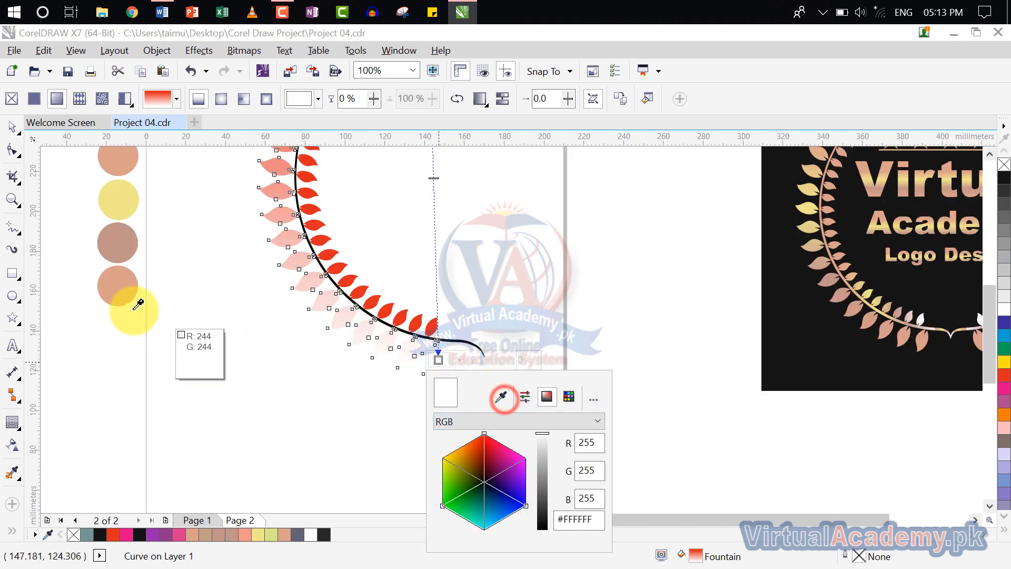
pyautogui.click(122, 287)
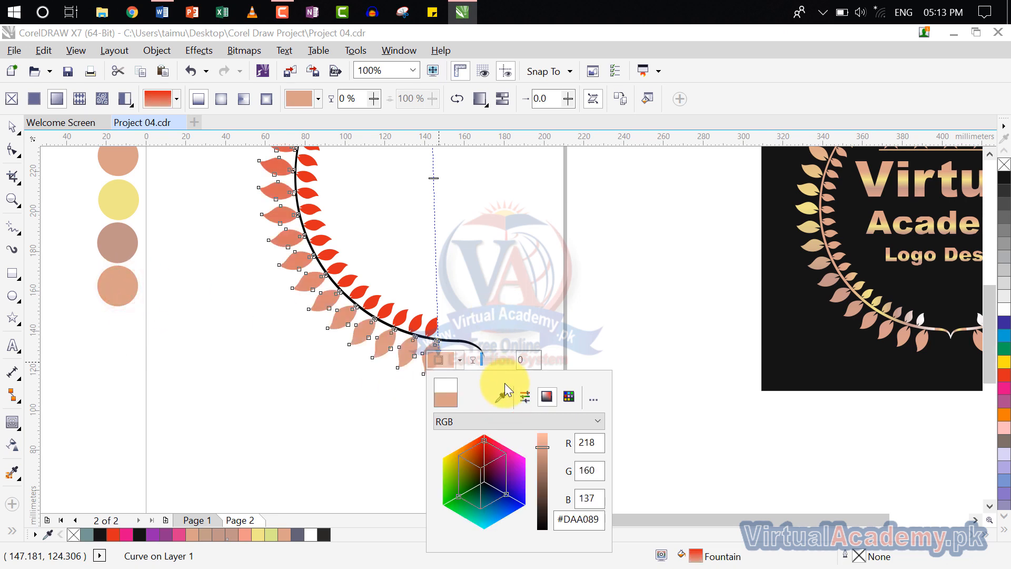
# - Add a colour node at 63% of the outer leaves' fountain fill and colour it with the brown sampled from the fourth circle
pyautogui.click(435, 225)
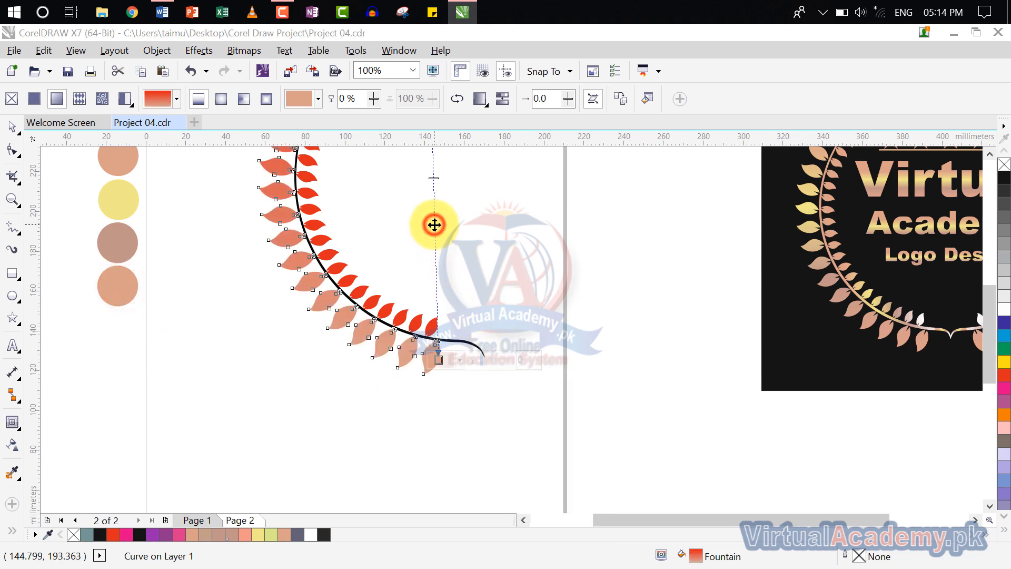
pyautogui.doubleClick(435, 224)
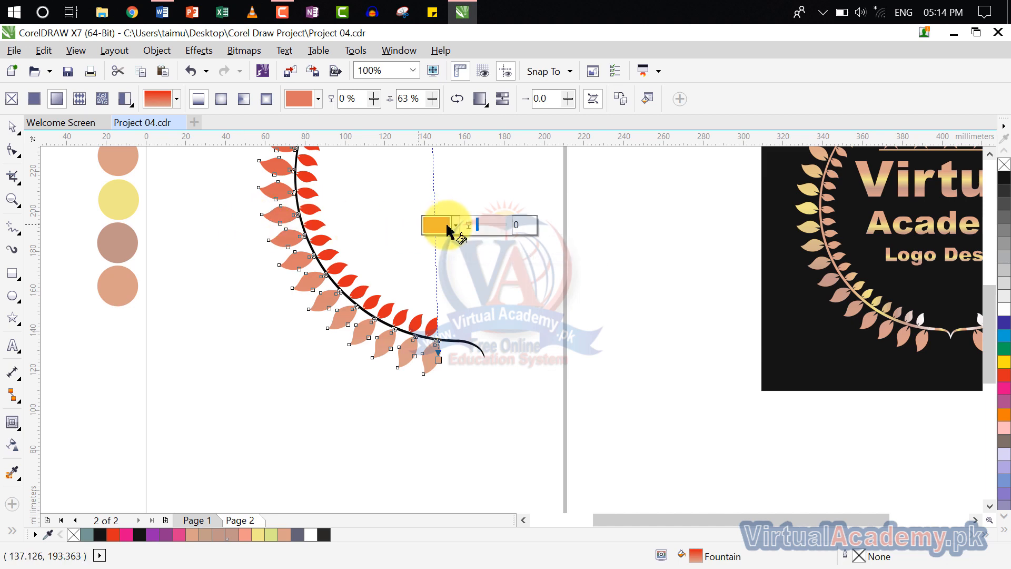
pyautogui.click(434, 226)
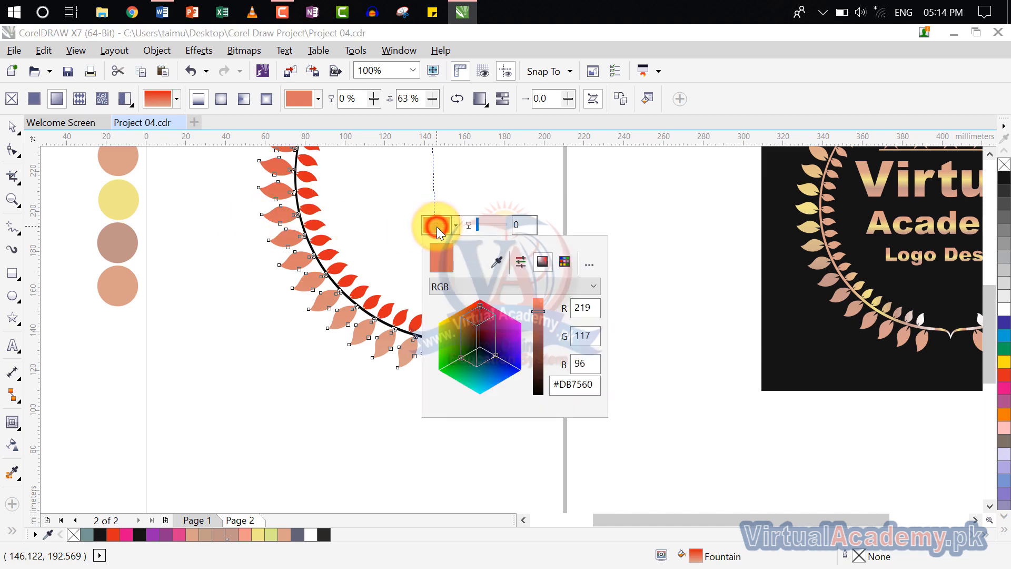
pyautogui.click(496, 262)
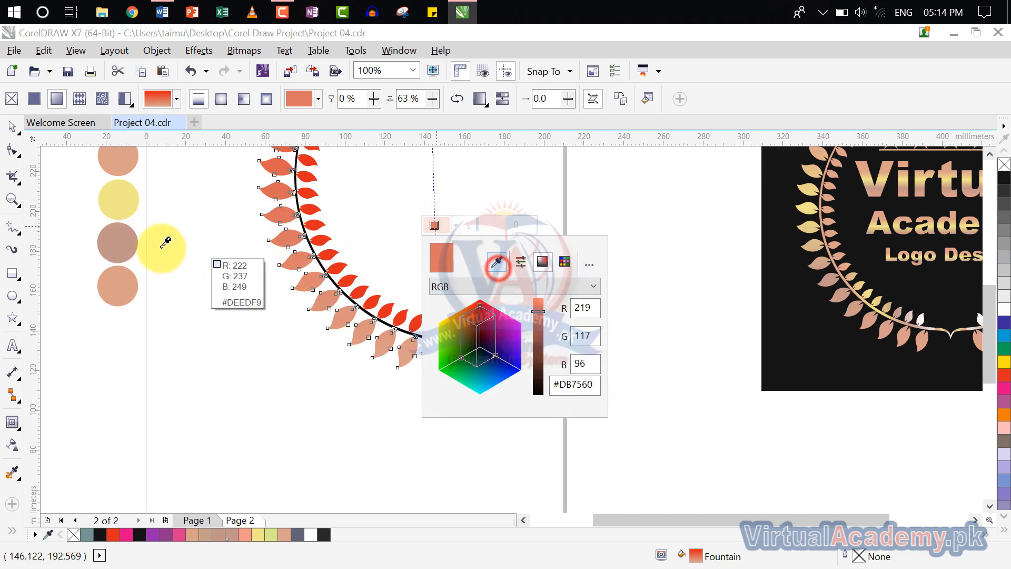
pyautogui.click(118, 242)
pyautogui.click(574, 213)
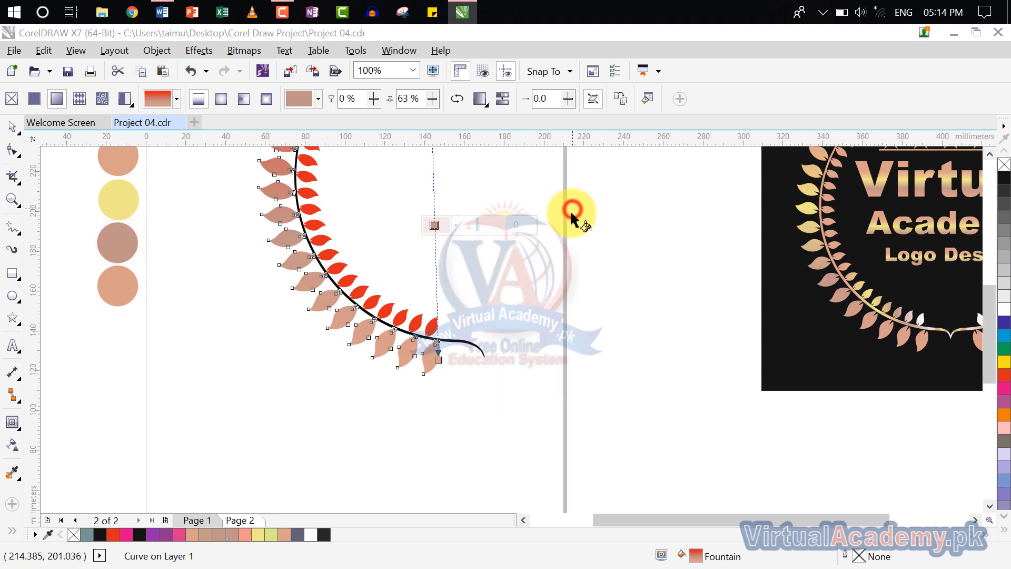
# - Add a colour node at 38% of the fountain fill and colour it #F0E889, sampled from the yellow circle
pyautogui.scroll(-2, 561, 253)
pyautogui.moveTo(561, 253); pyautogui.dragTo(459, 432)
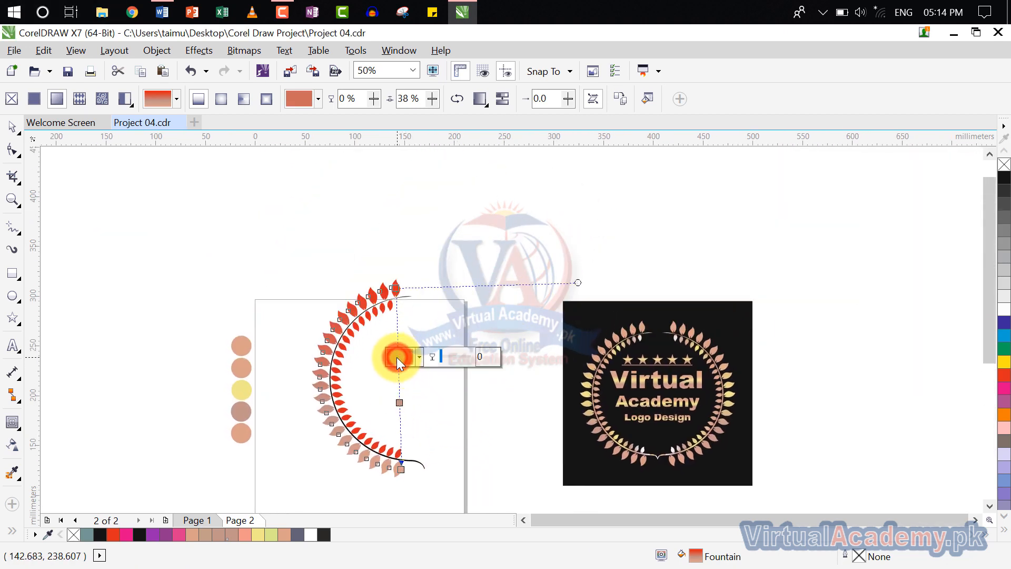
pyautogui.click(396, 357)
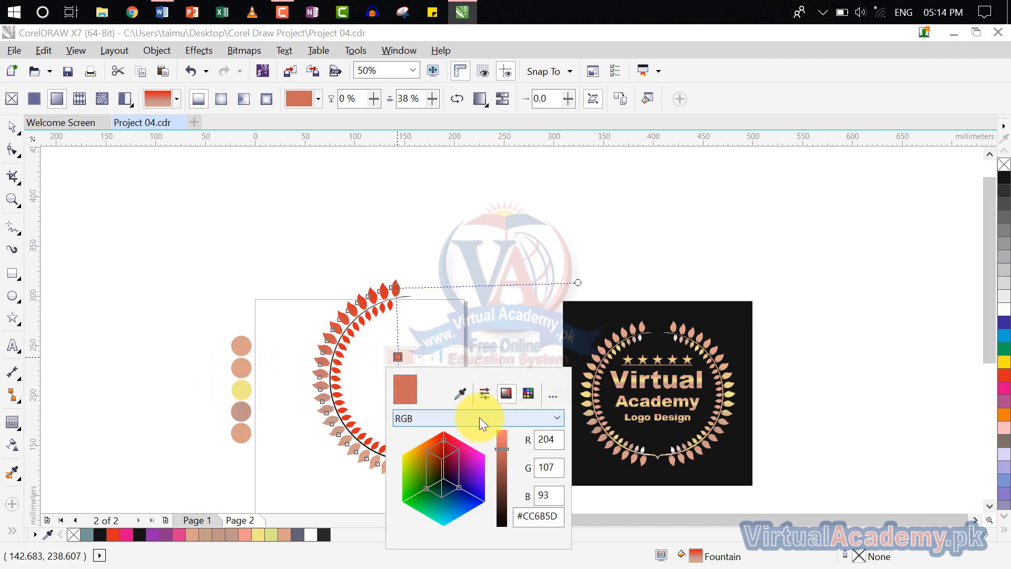
pyautogui.click(461, 394)
pyautogui.click(242, 390)
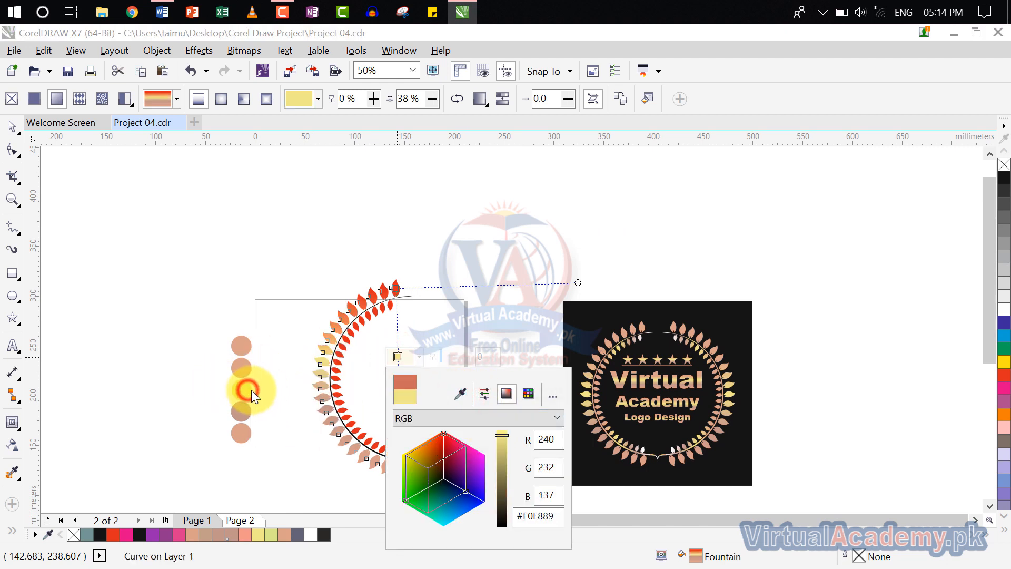
pyautogui.click(441, 323)
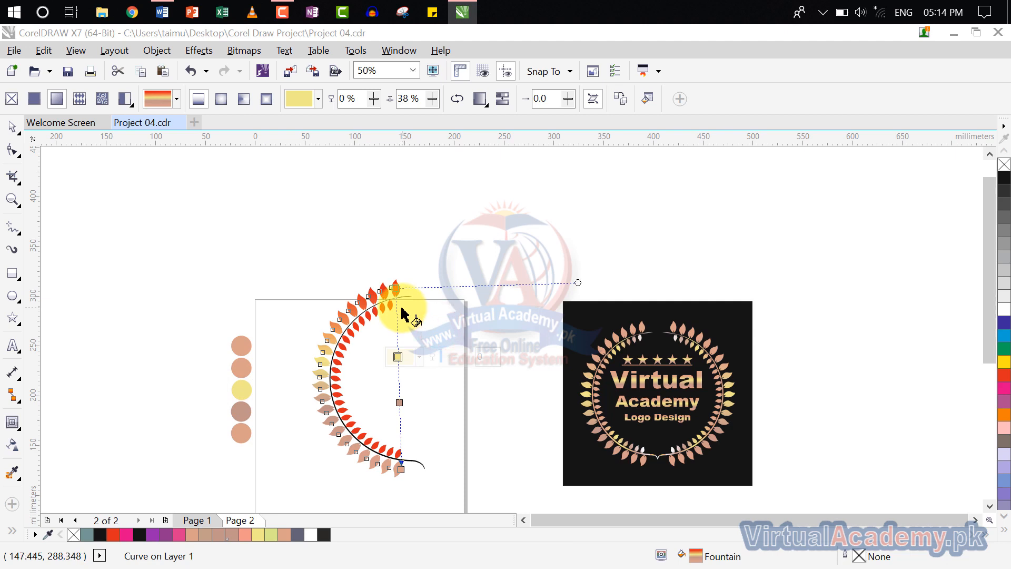
# - Add a colour node at 15% of the fountain fill and colour it #DBA289, sampled from the second circle
pyautogui.doubleClick(398, 316)
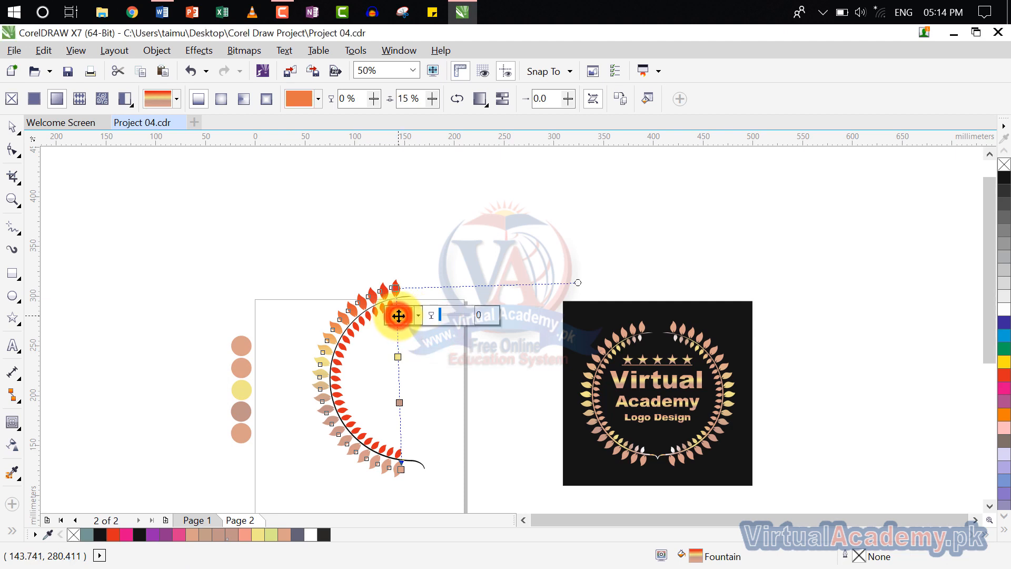
pyautogui.click(399, 315)
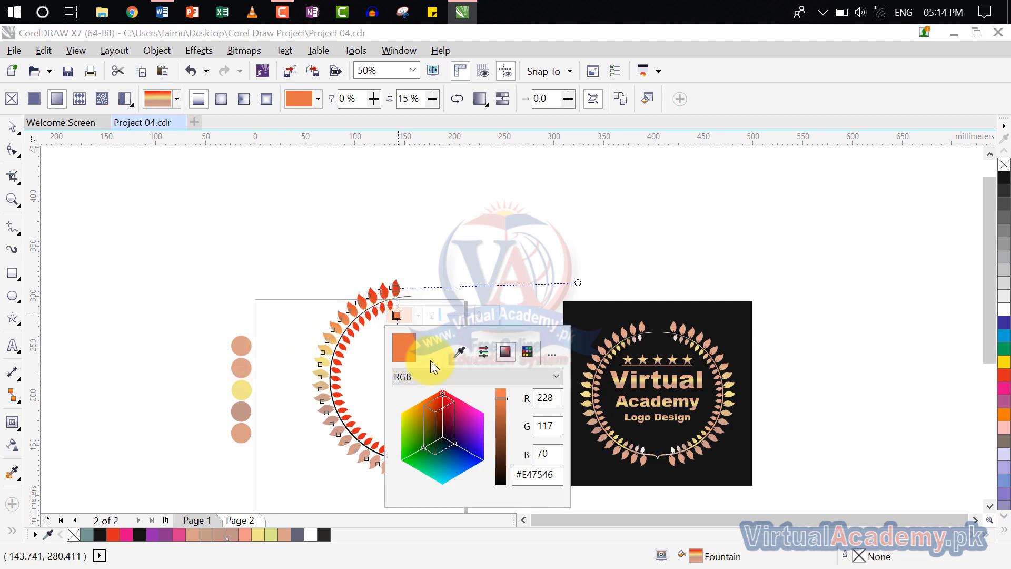
pyautogui.click(462, 351)
pyautogui.click(242, 367)
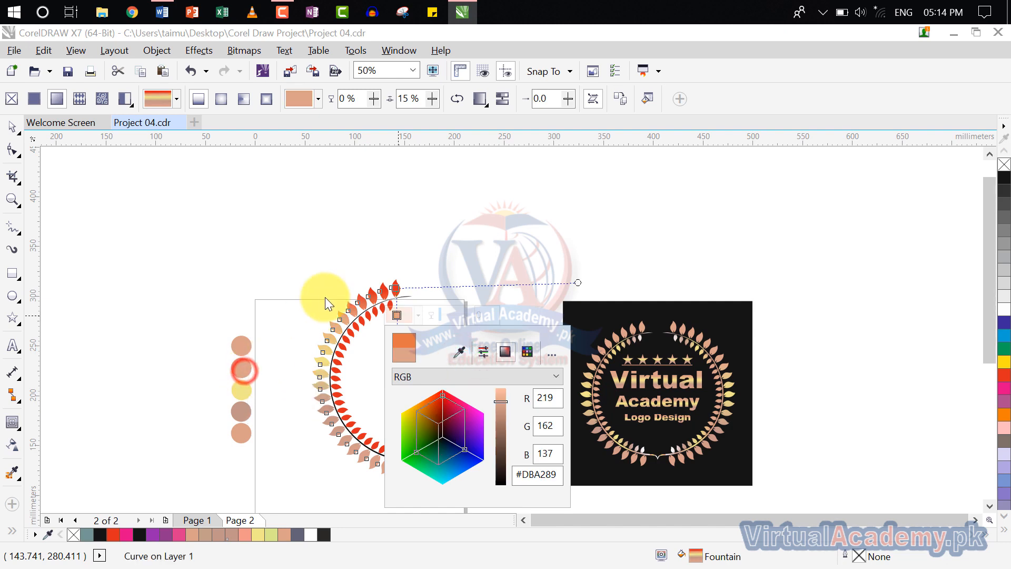
pyautogui.click(343, 256)
# - Recolour the fountain fill's red start with the peach sampled from the topmost circle, and deselect the outer leaves
pyautogui.scroll(2, 397, 288)
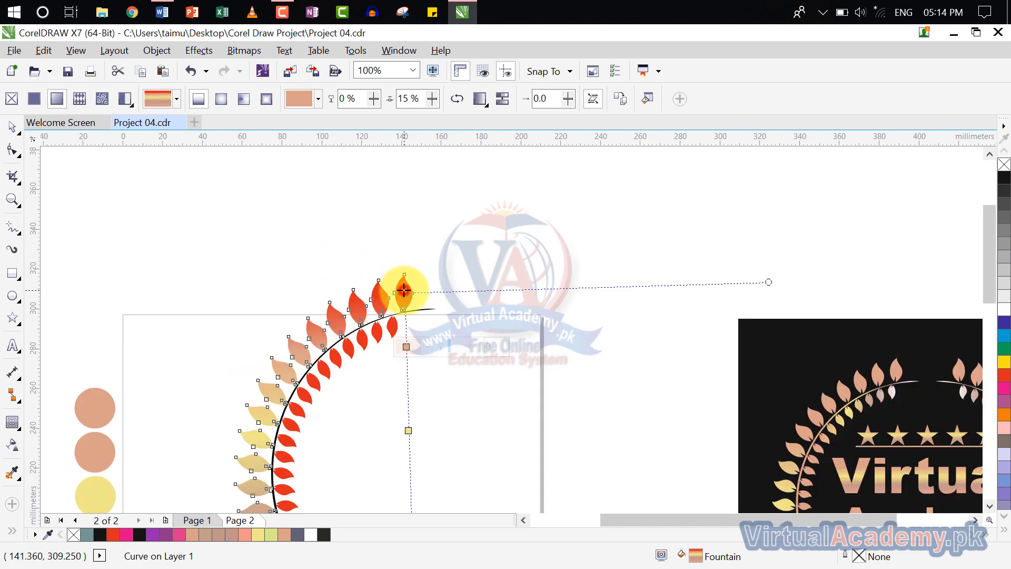
pyautogui.click(403, 290)
pyautogui.click(404, 291)
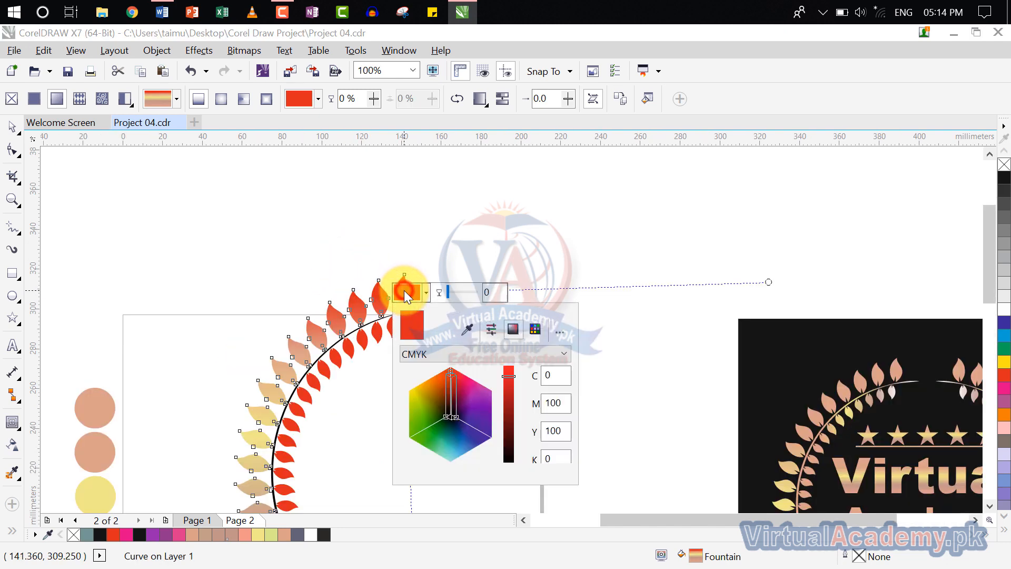
pyautogui.click(468, 330)
pyautogui.click(91, 407)
pyautogui.click(361, 248)
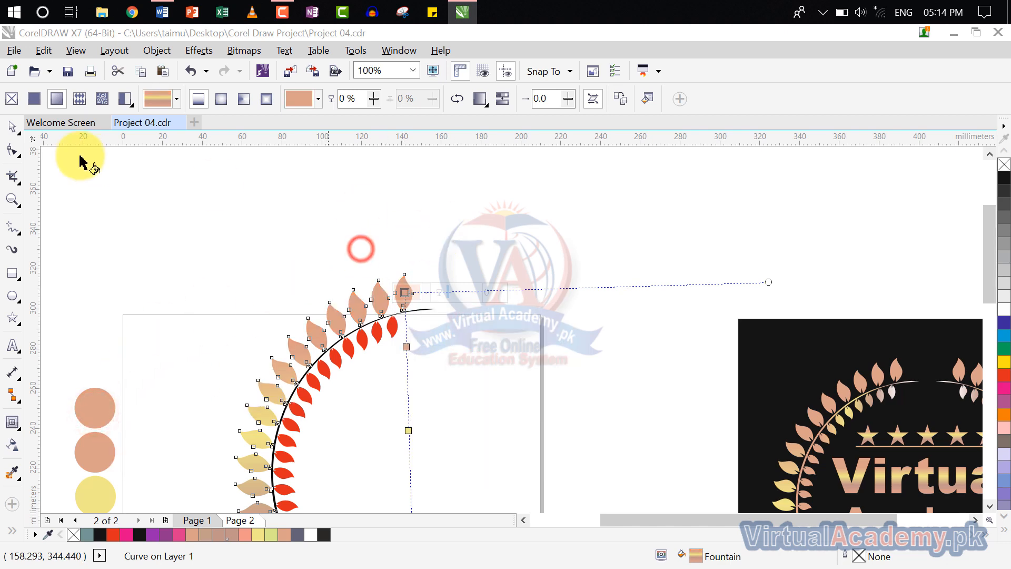
pyautogui.click(13, 128)
pyautogui.click(451, 236)
# - Give the black stem a fountain fill in the matching peach and yellow tones
pyautogui.scroll(-4, 453, 264)
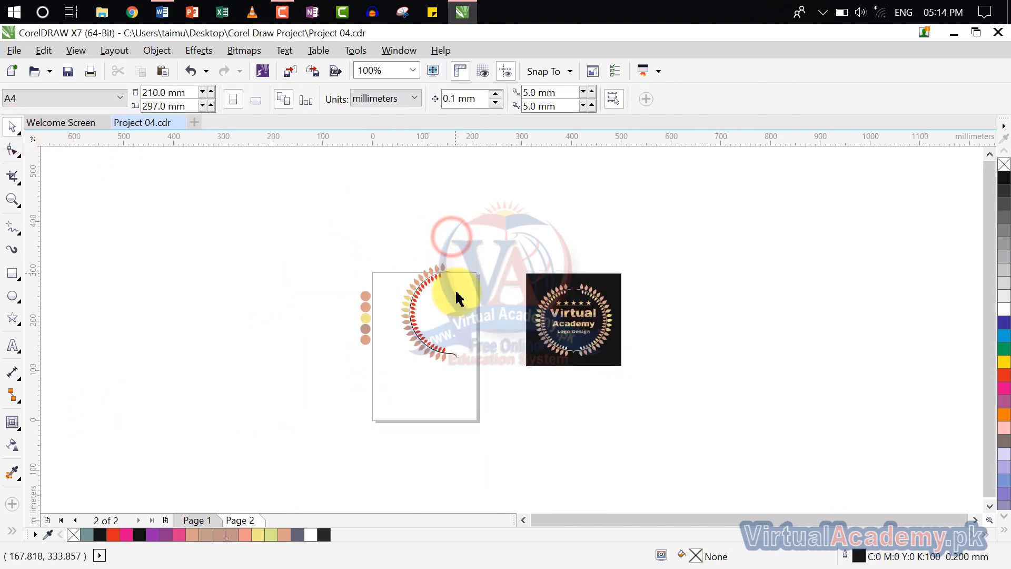
pyautogui.scroll(4, 440, 305)
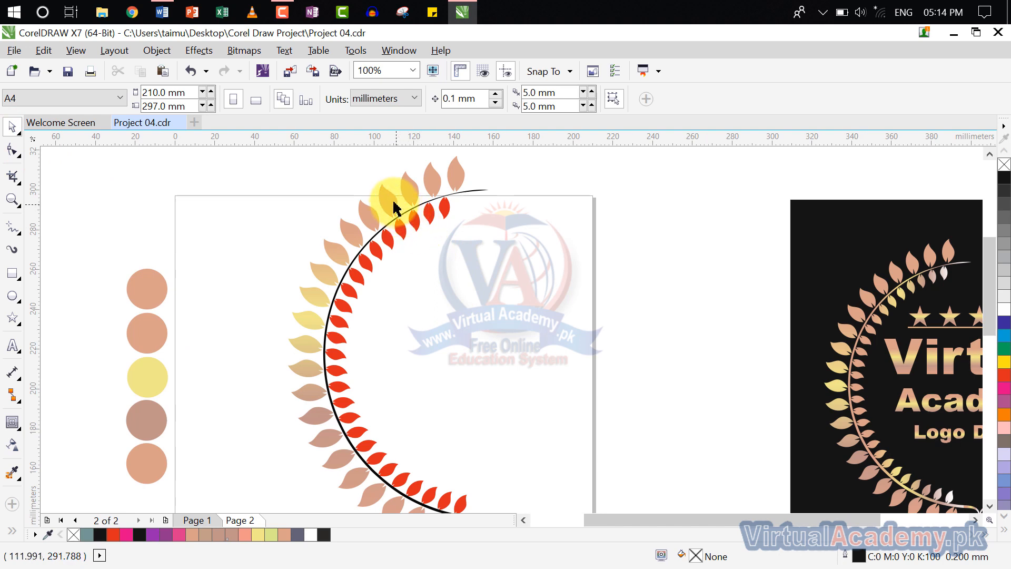
pyautogui.click(395, 203)
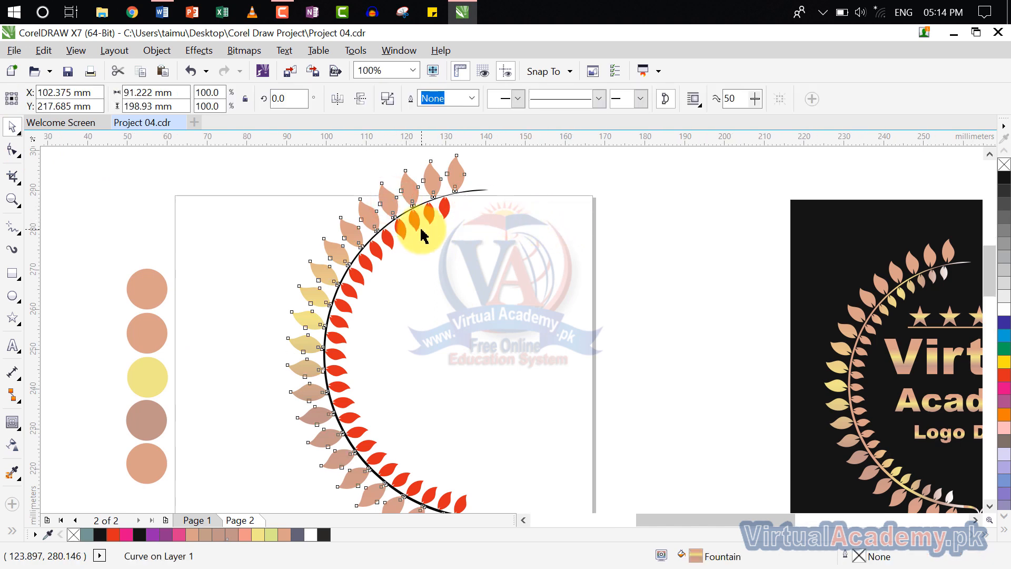
pyautogui.scroll(4, 422, 225)
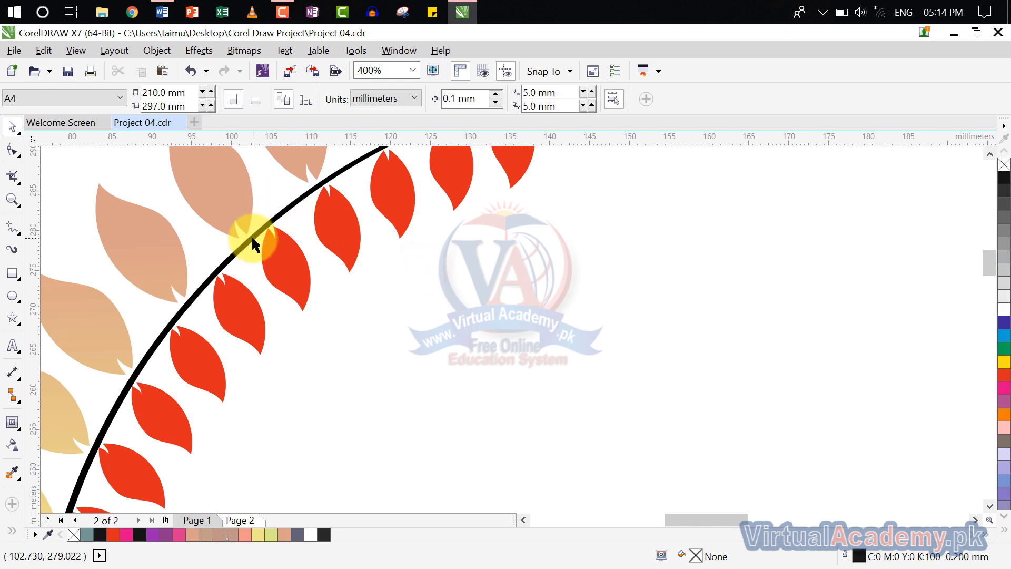
pyautogui.click(253, 238)
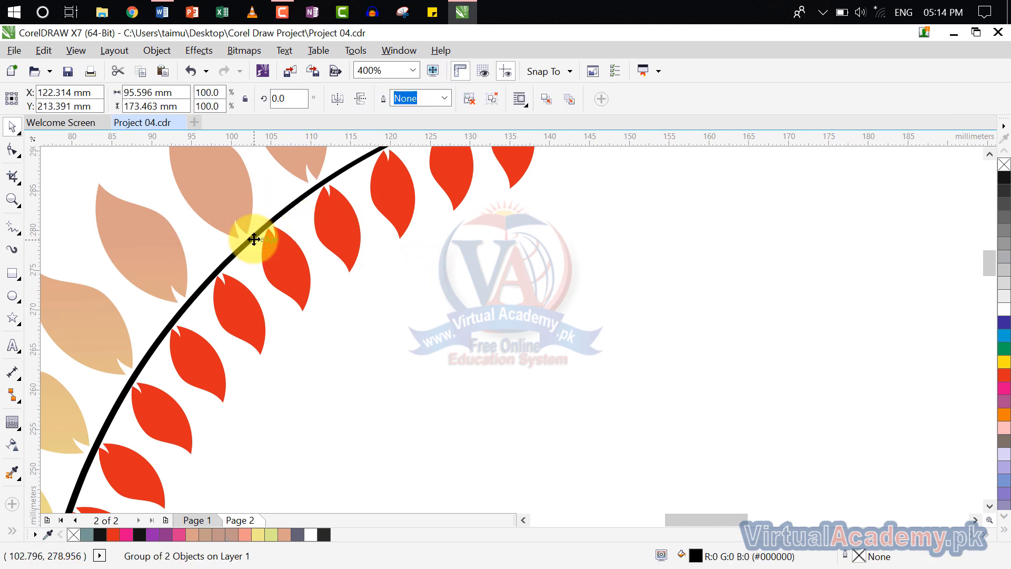
pyautogui.hotkey('ctrl', 'z')
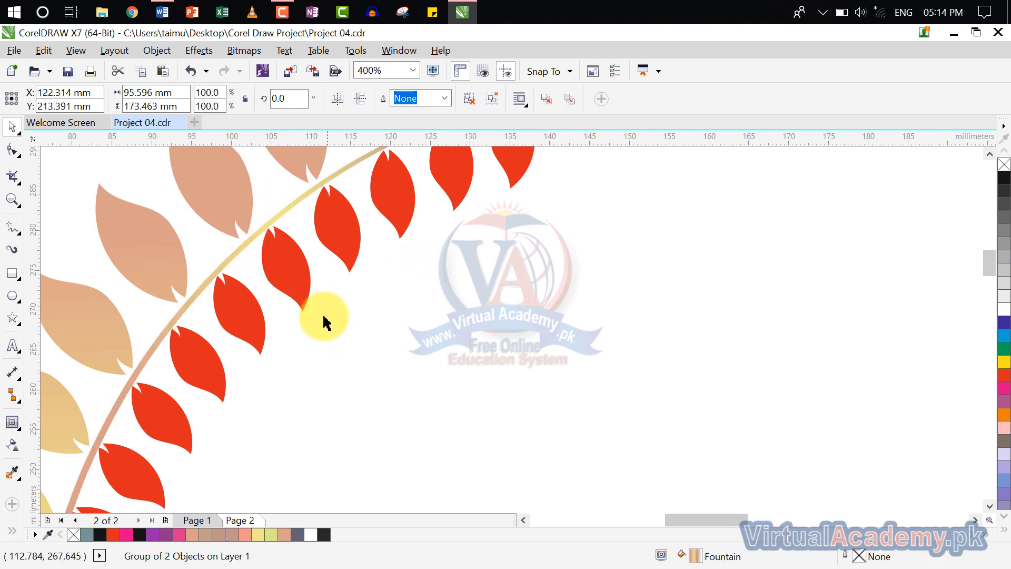
# - Give the red inner leaves a fountain fill in matching brown, yellow and peach tones, and deselect them
pyautogui.click(304, 293)
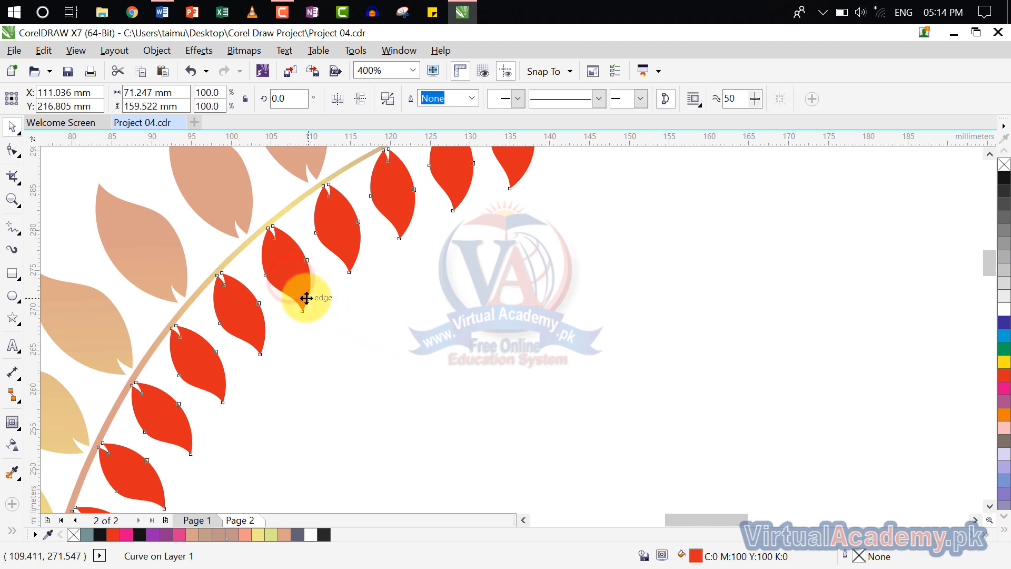
pyautogui.hotkey('ctrl', 'z')
pyautogui.click(389, 338)
pyautogui.scroll(-3, 400, 336)
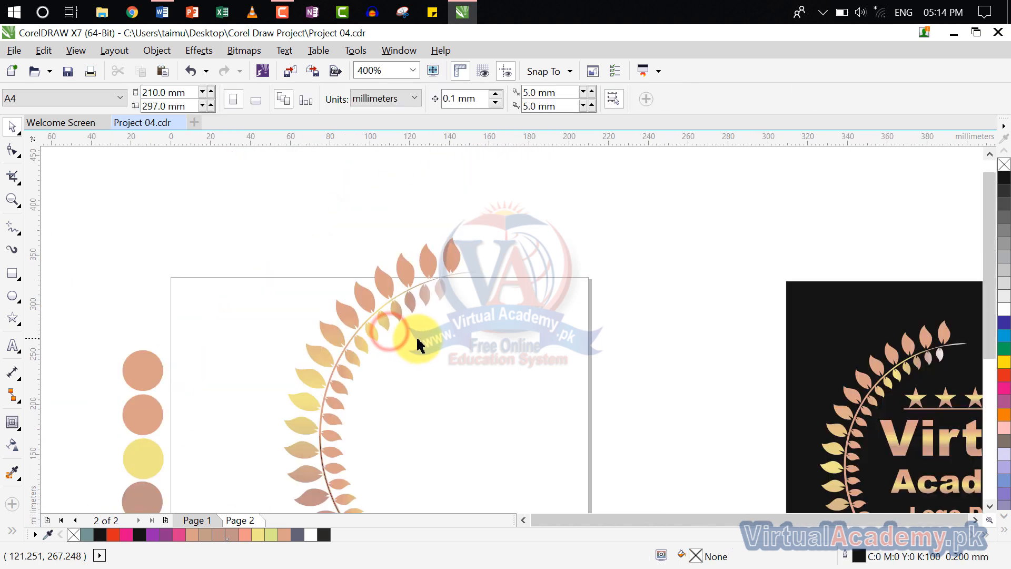
pyautogui.moveTo(421, 335); pyautogui.dragTo(383, 292)
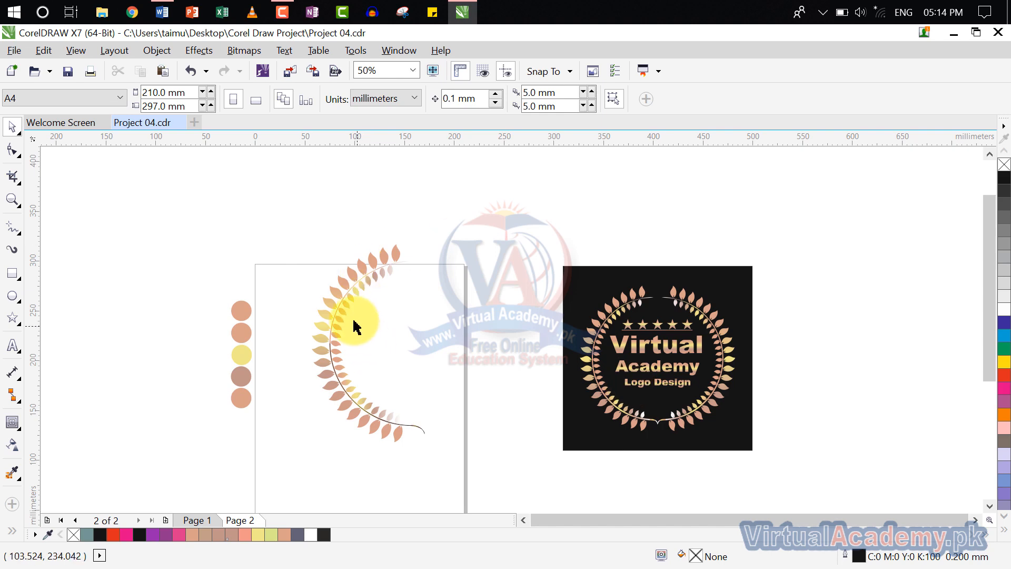
pyautogui.click(49, 53)
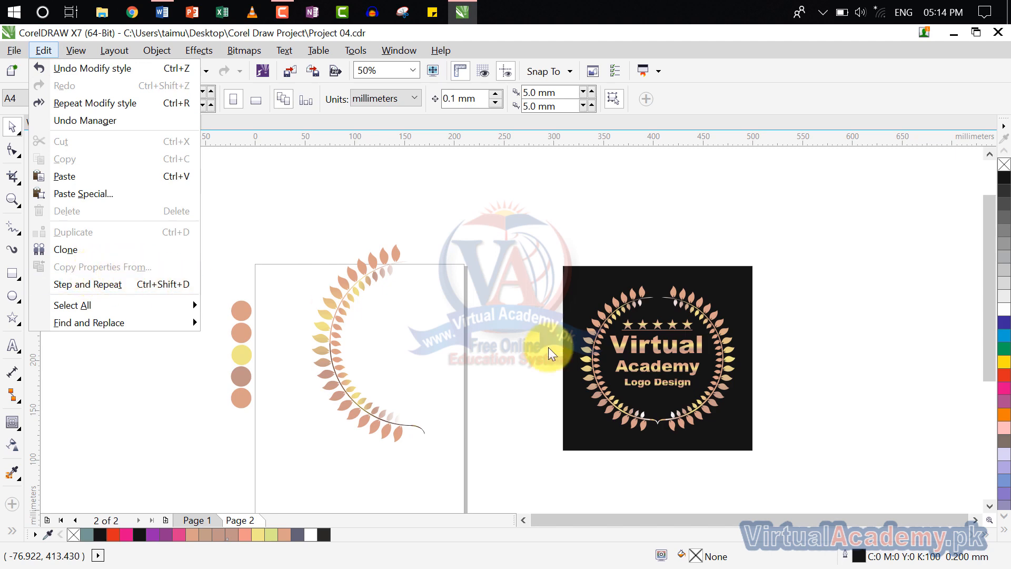
pyautogui.click(418, 340)
pyautogui.scroll(-1, 364, 344)
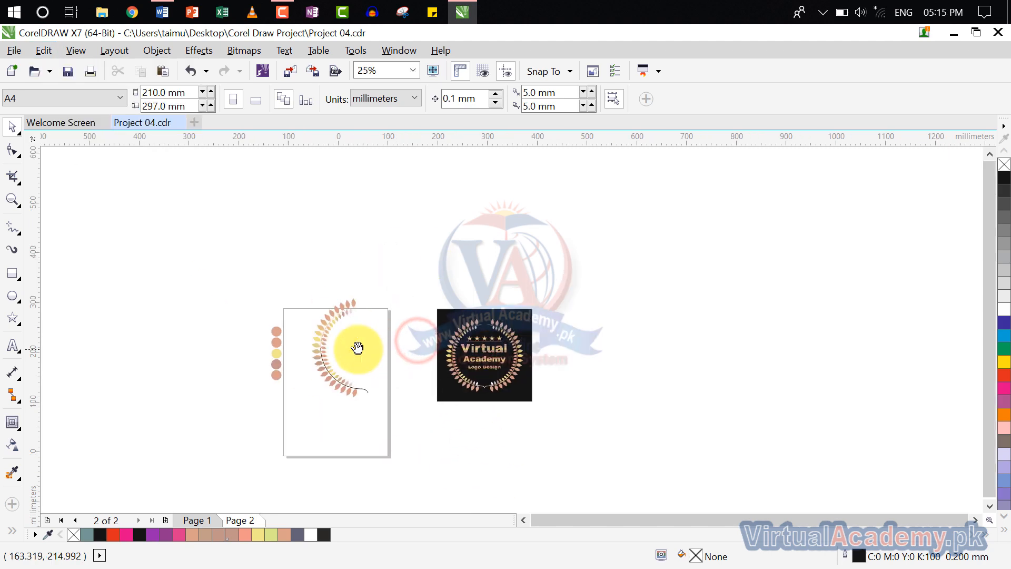
# - Group the wreath half's stem and leaves into one object
pyautogui.scroll(1, 361, 355)
pyautogui.moveTo(372, 220); pyautogui.dragTo(251, 477)
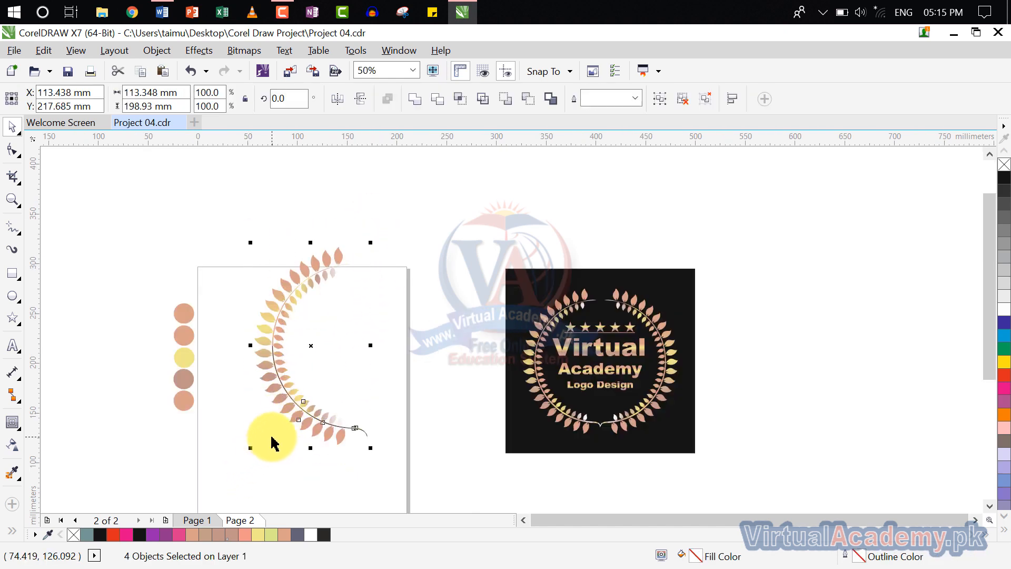
pyautogui.hotkey('ctrl', 'g')
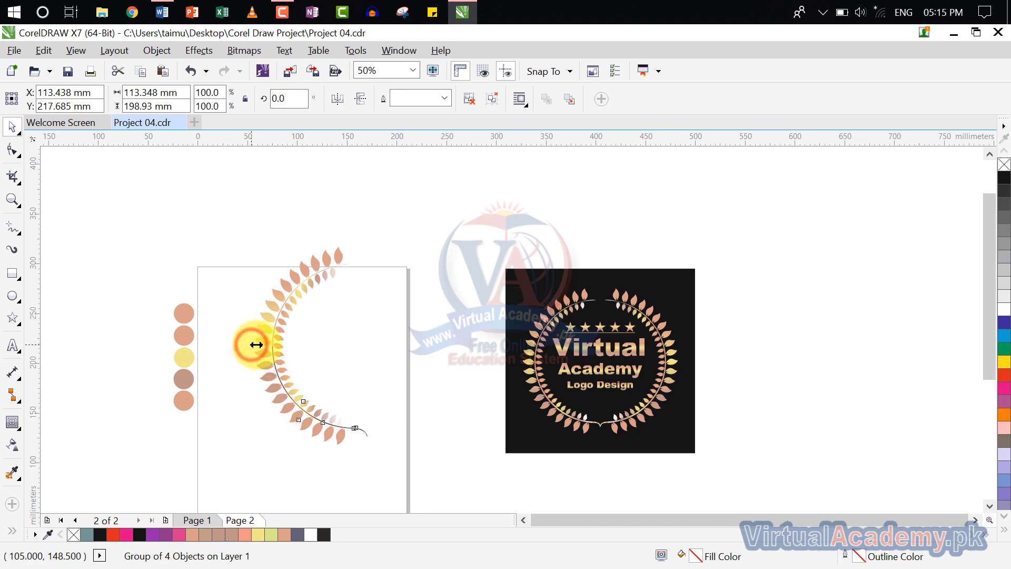
pyautogui.moveTo(256, 344); pyautogui.dragTo(389, 362)
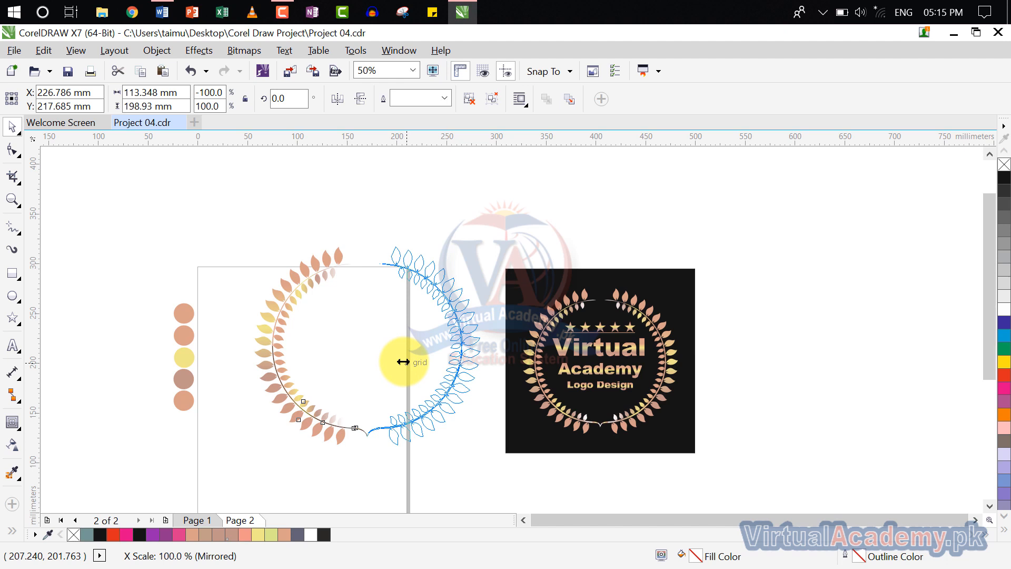
pyautogui.moveTo(403, 362); pyautogui.dragTo(406, 367)
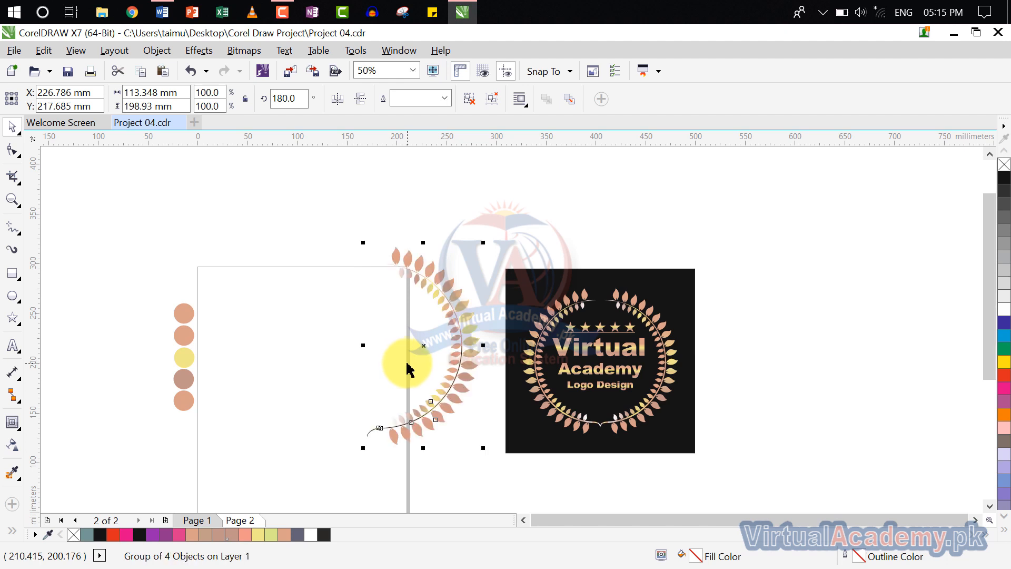
pyautogui.hotkey('ctrl', 'z')
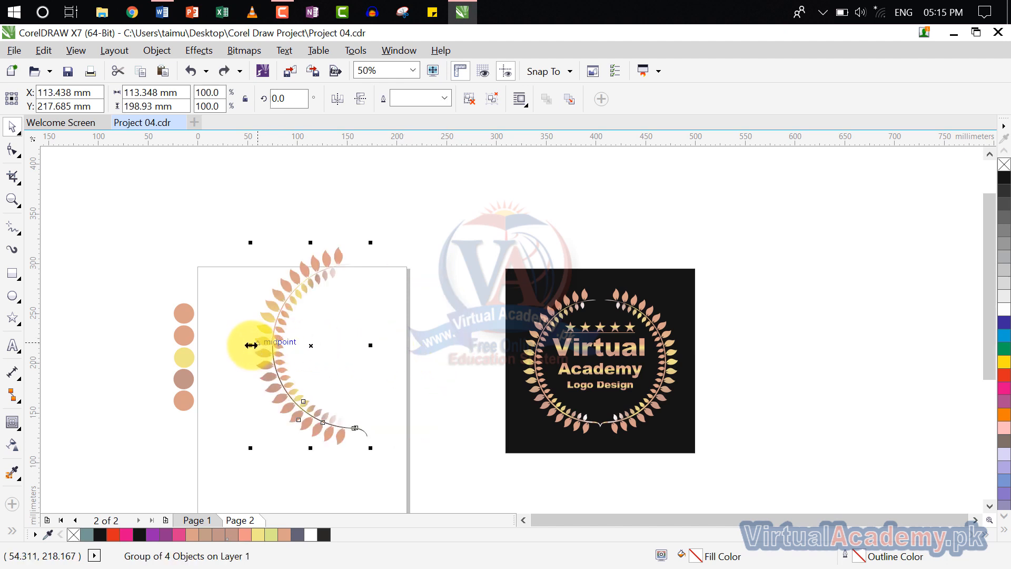
# - Mirror a copy of the grouped wreath half horizontally to its right, so both halves form a full wreath
pyautogui.moveTo(250, 345); pyautogui.dragTo(379, 355)
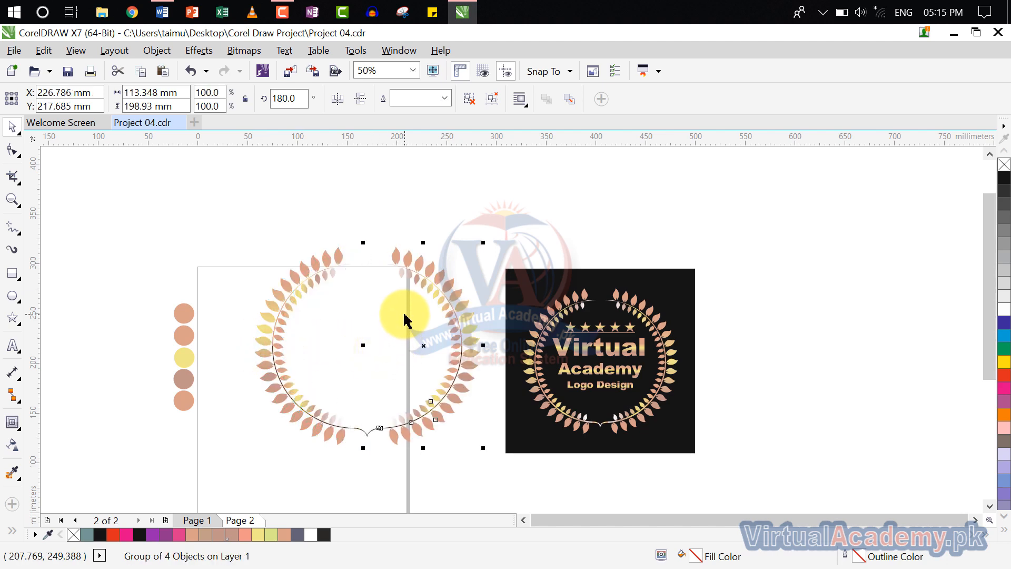
pyautogui.scroll(2, 416, 305)
pyautogui.click(526, 216)
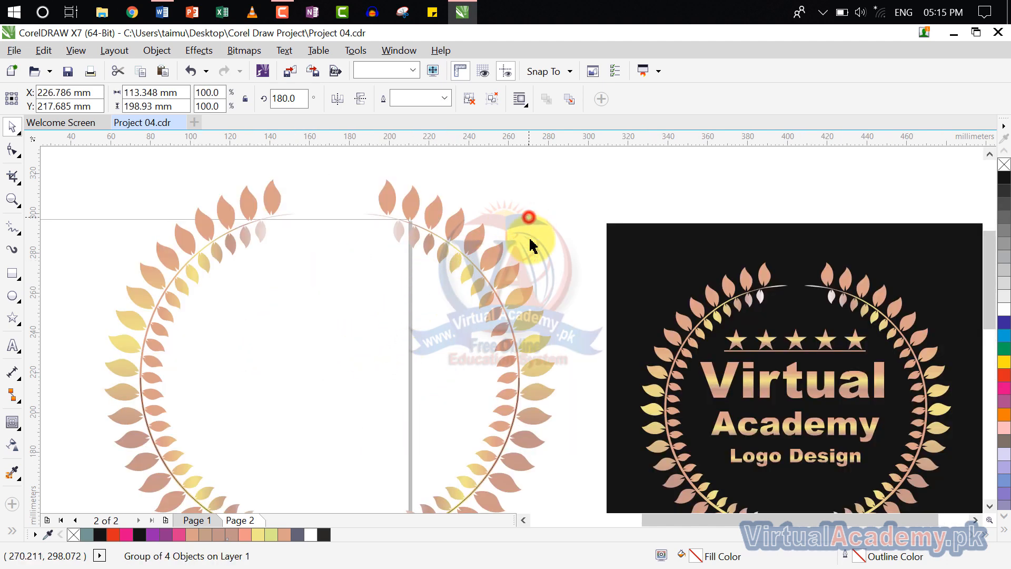
# - Nudge the mirrored wreath half left to X 222.286 mm so the stem ends overlap, and deselect it
pyautogui.click(504, 312)
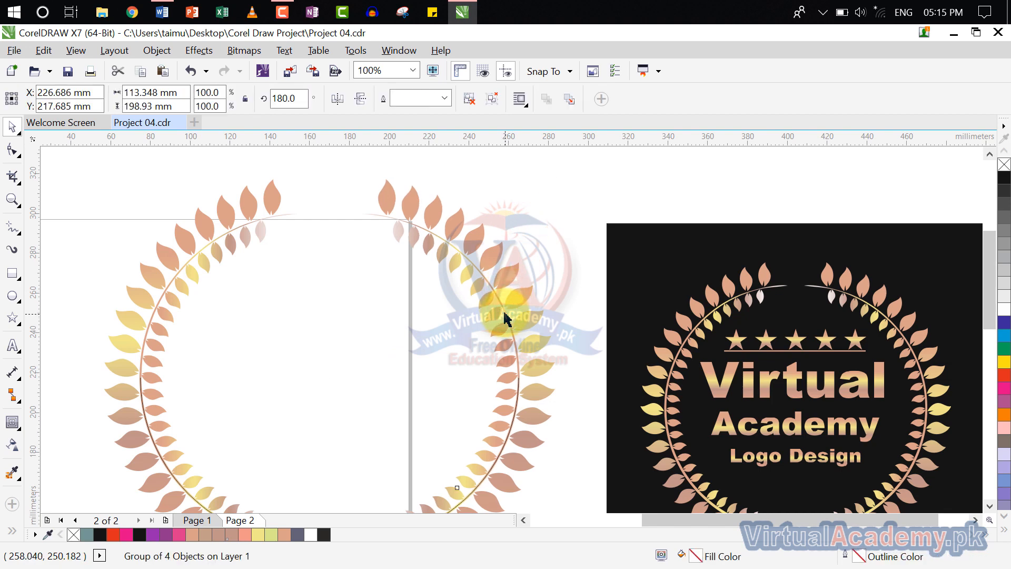
pyautogui.moveTo(504, 313); pyautogui.dragTo(503, 312)
pyautogui.click(505, 316)
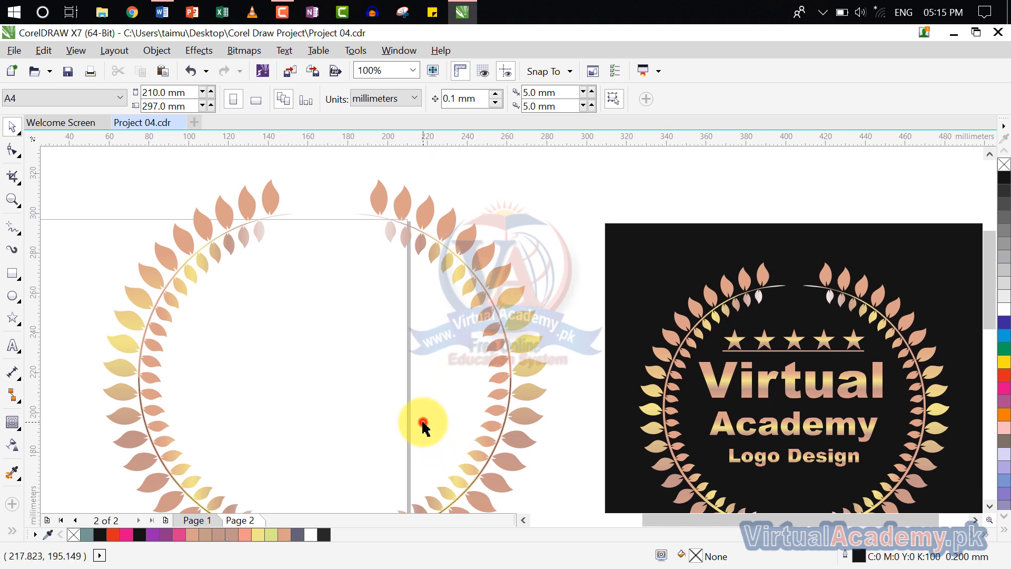
# - Fine-tune the overlap of the stem ends by nudging the mirrored half left to X 221.386 mm, and deselect it
pyautogui.scroll(-3, 422, 425)
pyautogui.scroll(6, 388, 361)
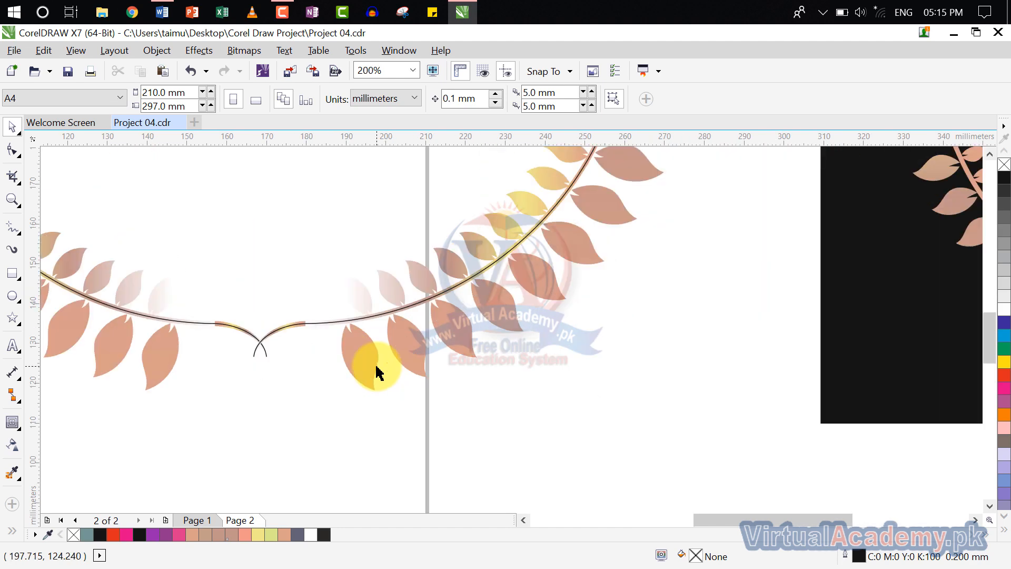
pyautogui.scroll(-2, 329, 345)
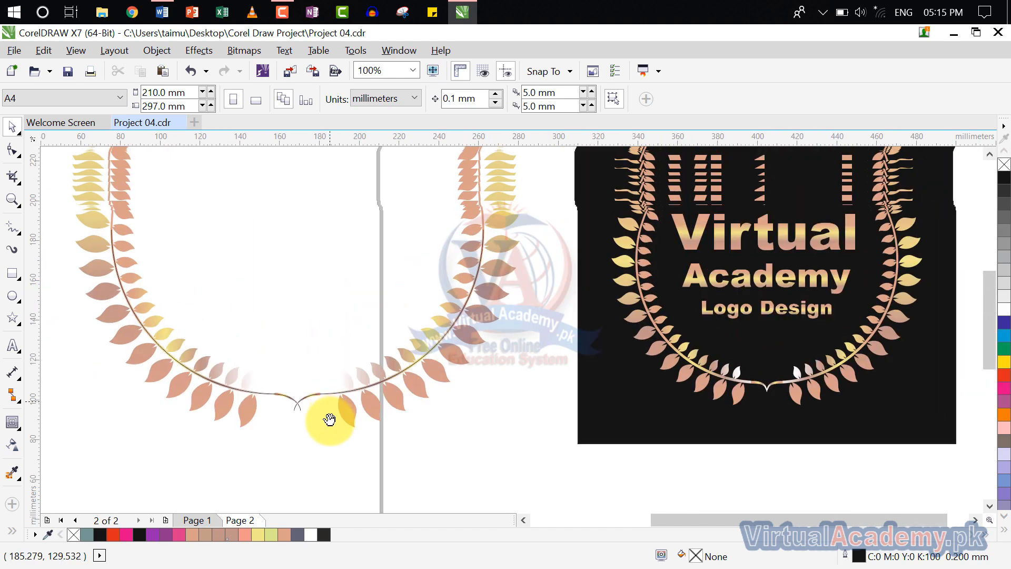
pyautogui.scroll(-2, 333, 378)
pyautogui.scroll(1, 346, 384)
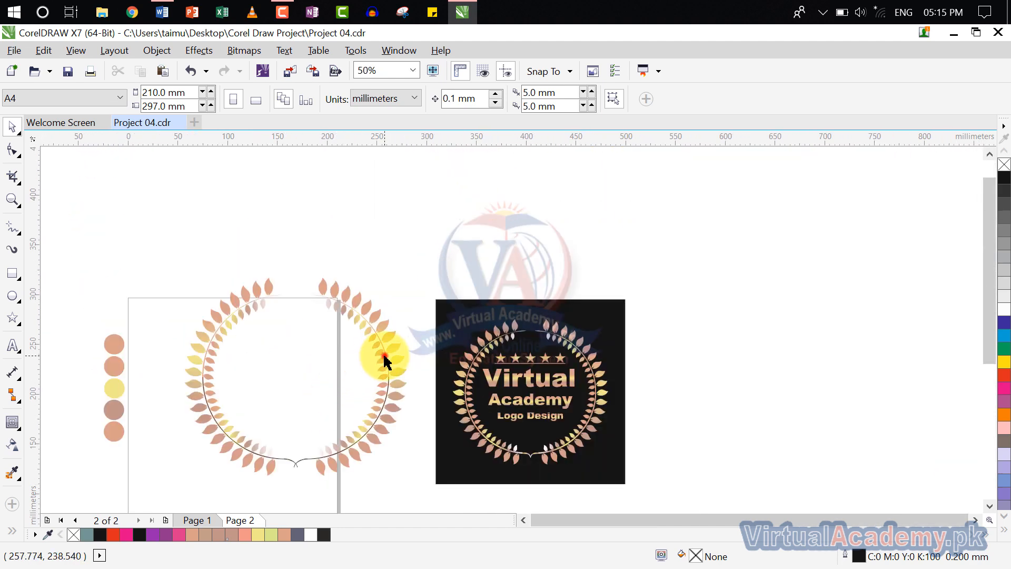
pyautogui.click(386, 360)
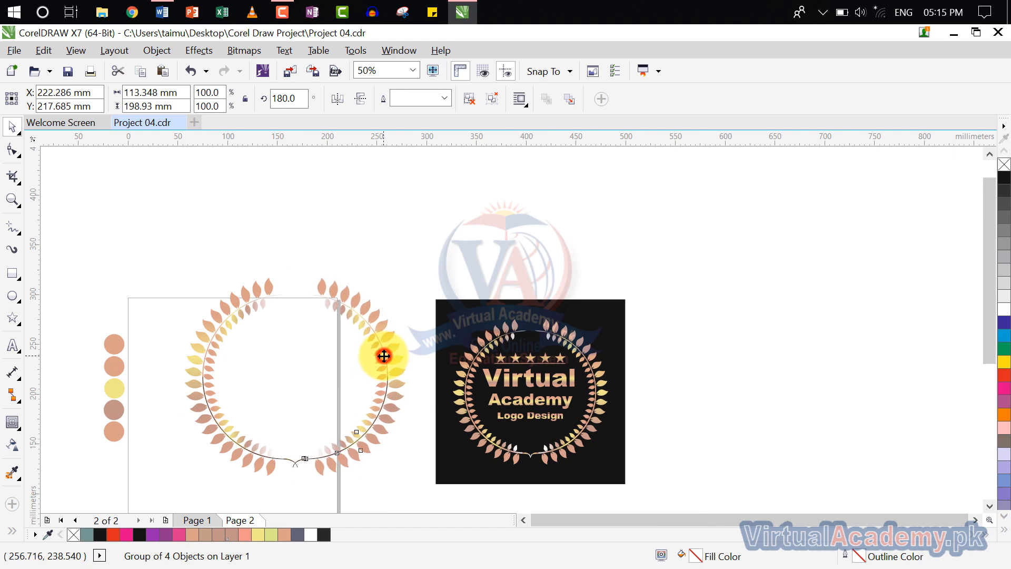
pyautogui.moveTo(383, 356); pyautogui.dragTo(402, 342)
pyautogui.click(442, 238)
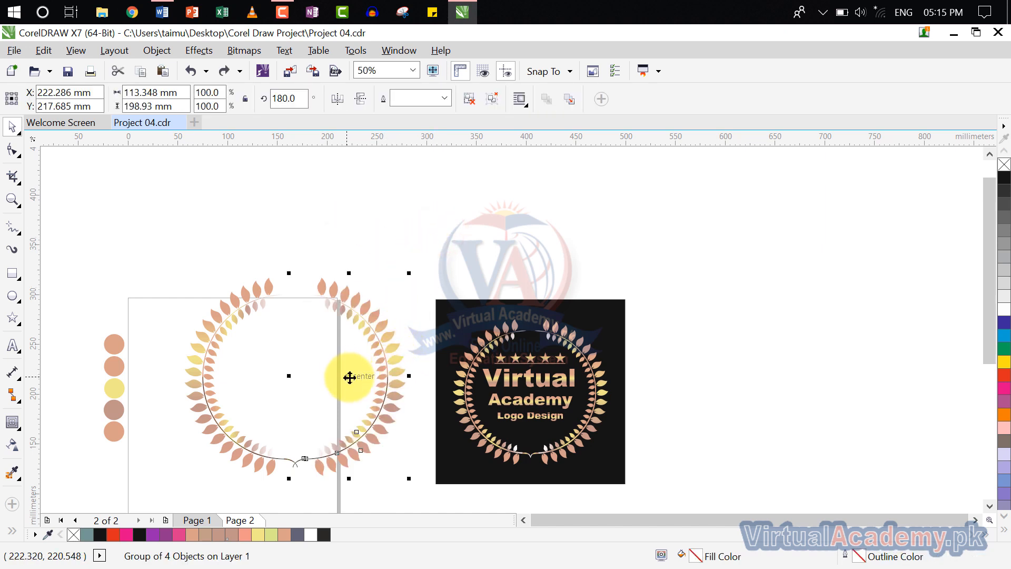
pyautogui.click(443, 232)
pyautogui.click(388, 361)
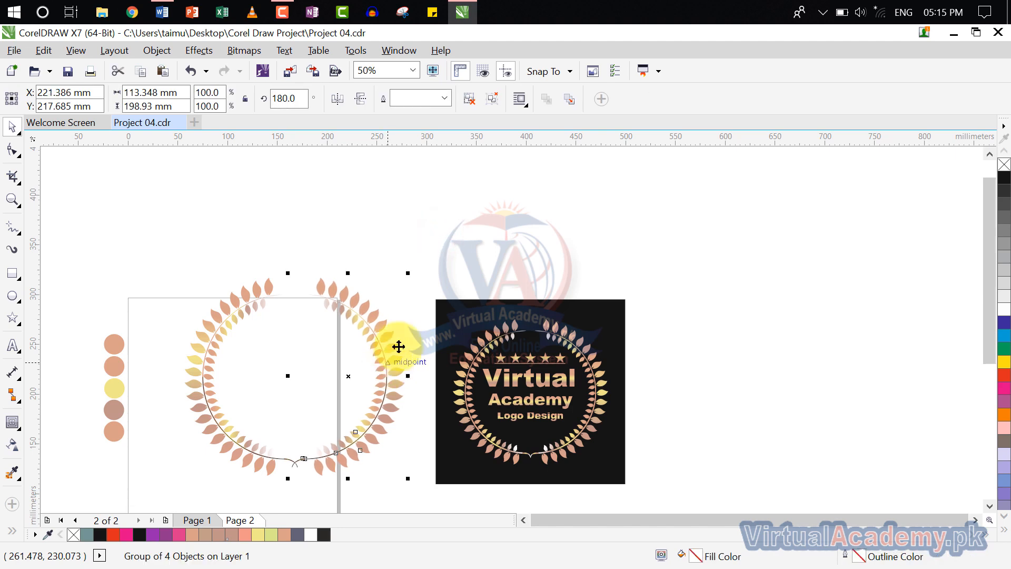
pyautogui.click(442, 216)
pyautogui.scroll(-1, 408, 258)
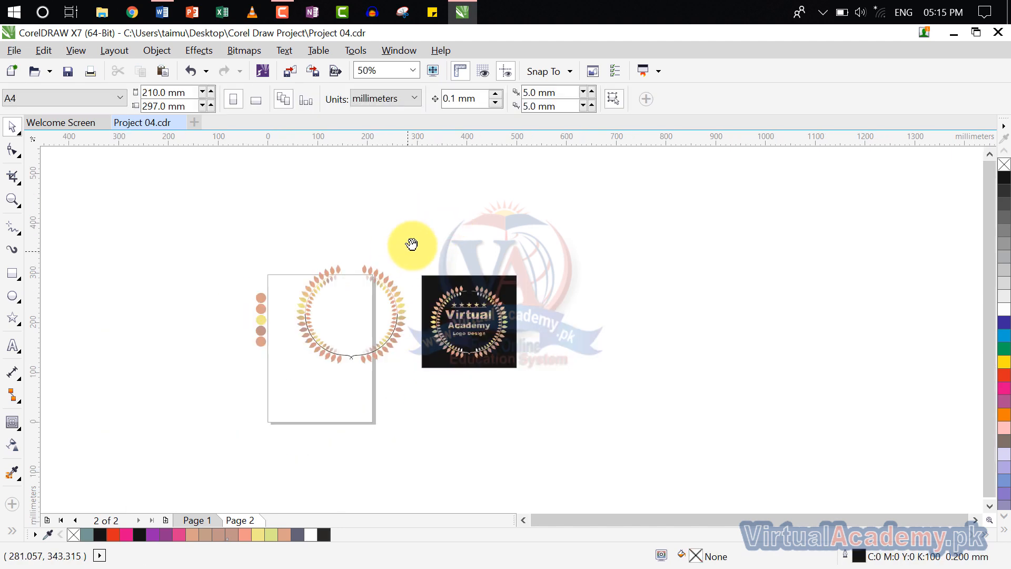
pyautogui.scroll(1, 472, 233)
pyautogui.moveTo(565, 250); pyautogui.dragTo(695, 250)
pyautogui.click(848, 255)
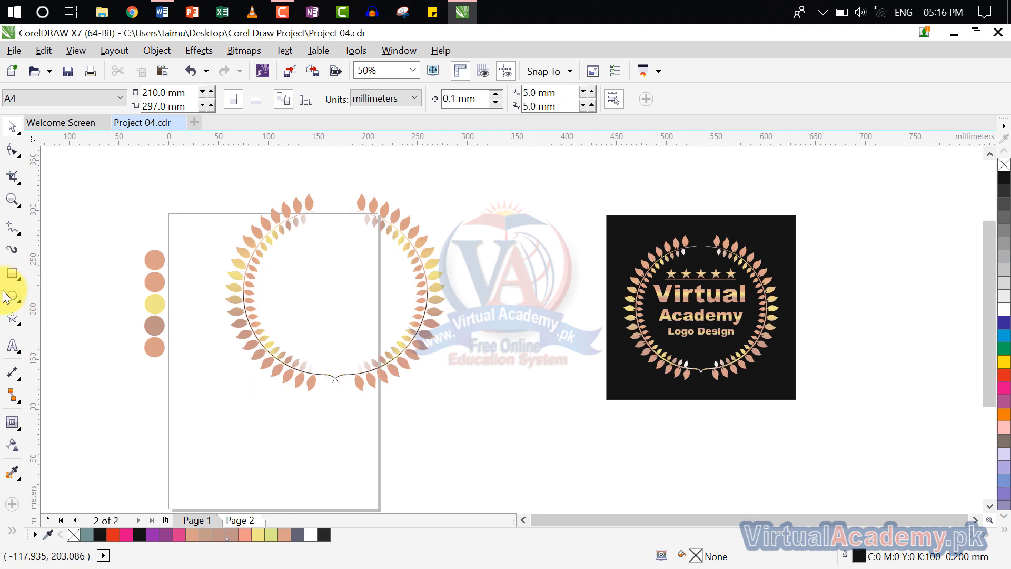
pyautogui.click(16, 345)
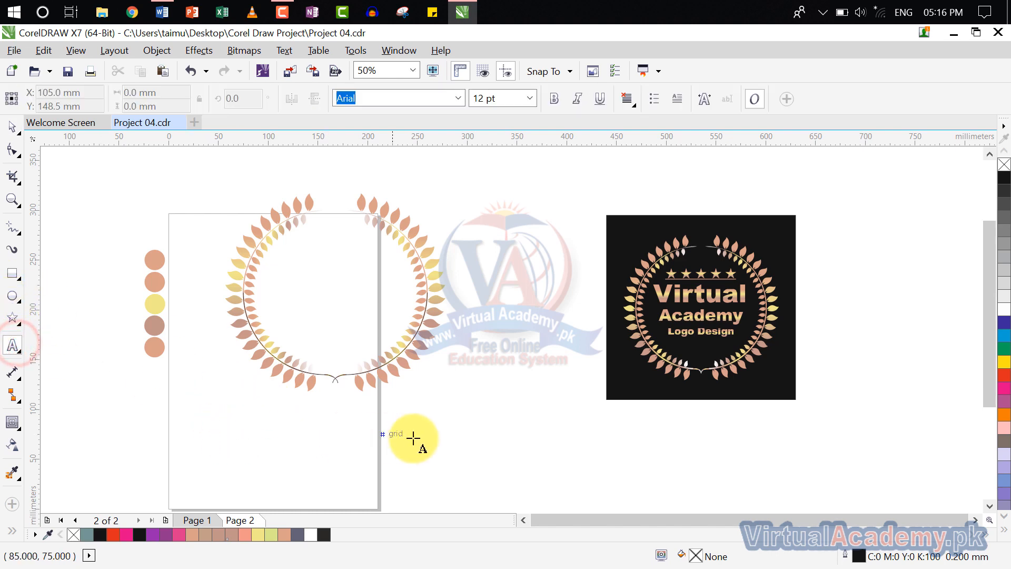
pyautogui.click(11, 128)
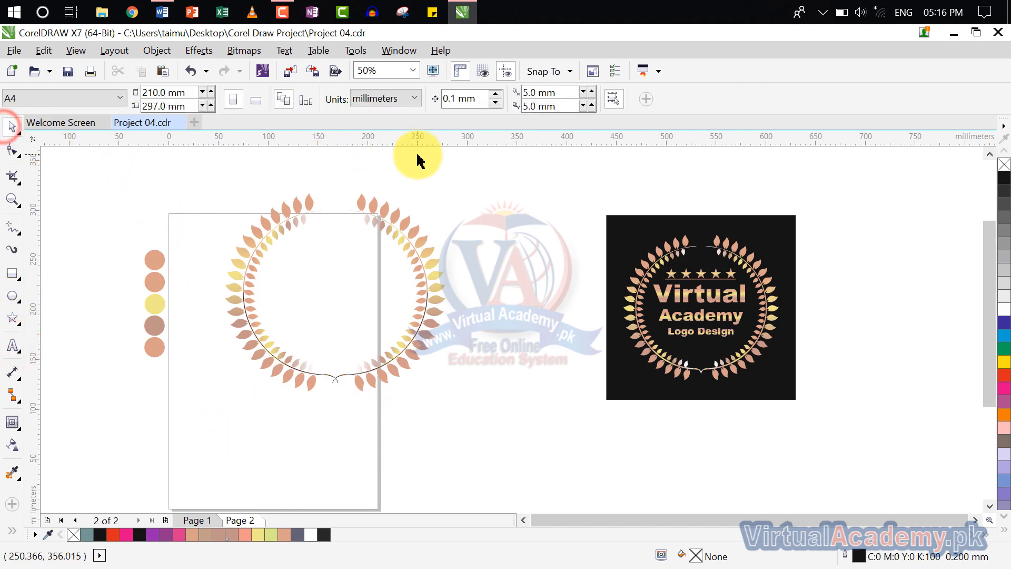
pyautogui.moveTo(507, 166); pyautogui.dragTo(204, 425)
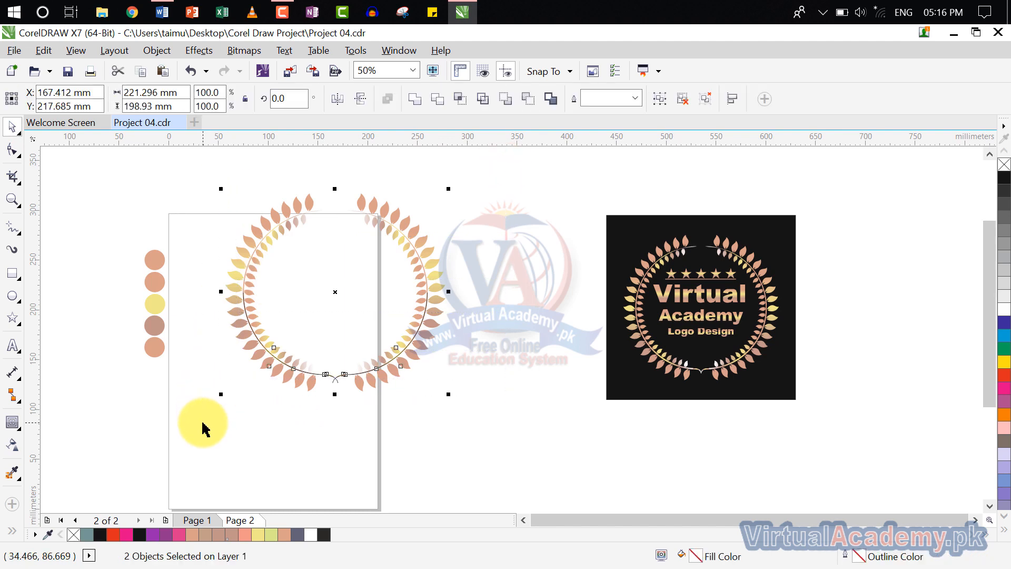
pyautogui.hotkey('ctrl', 'z')
pyautogui.hotkey('ctrl', 'z')
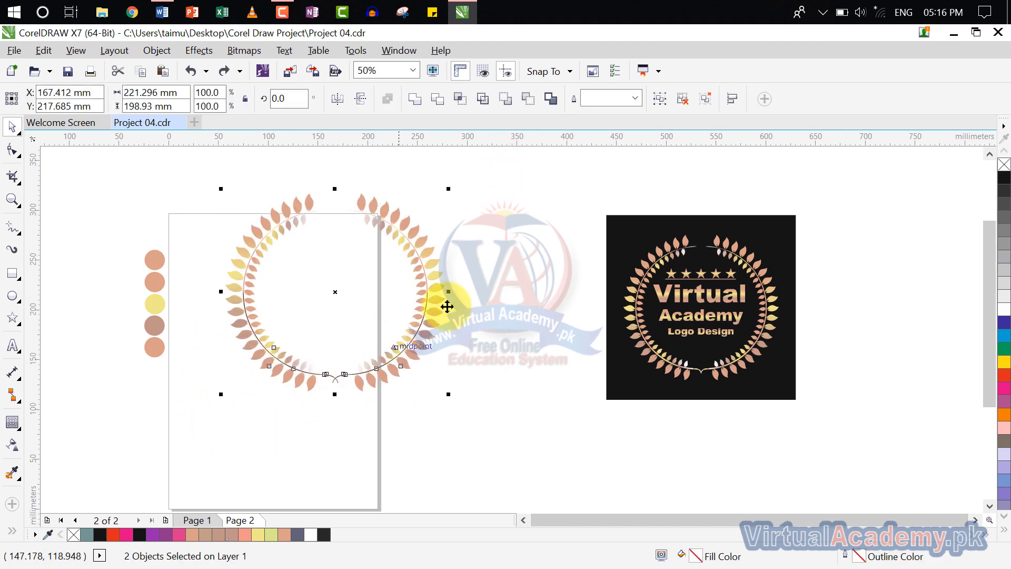
pyautogui.click(530, 253)
# - Group both wreath halves, centre the group on the page, and deselect it
pyautogui.moveTo(508, 154); pyautogui.dragTo(204, 438)
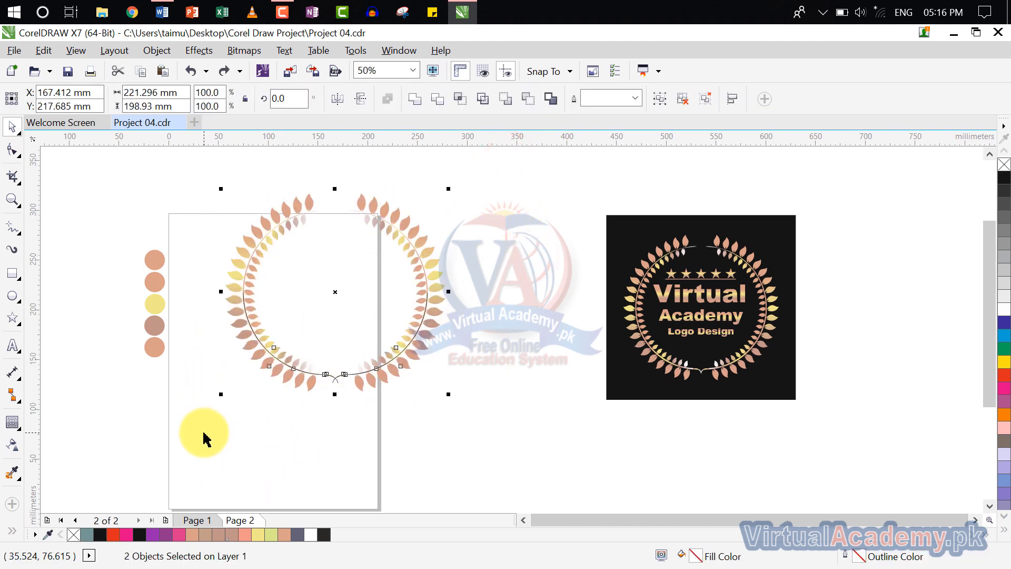
pyautogui.hotkey('ctrl', 'g')
pyautogui.press('p')
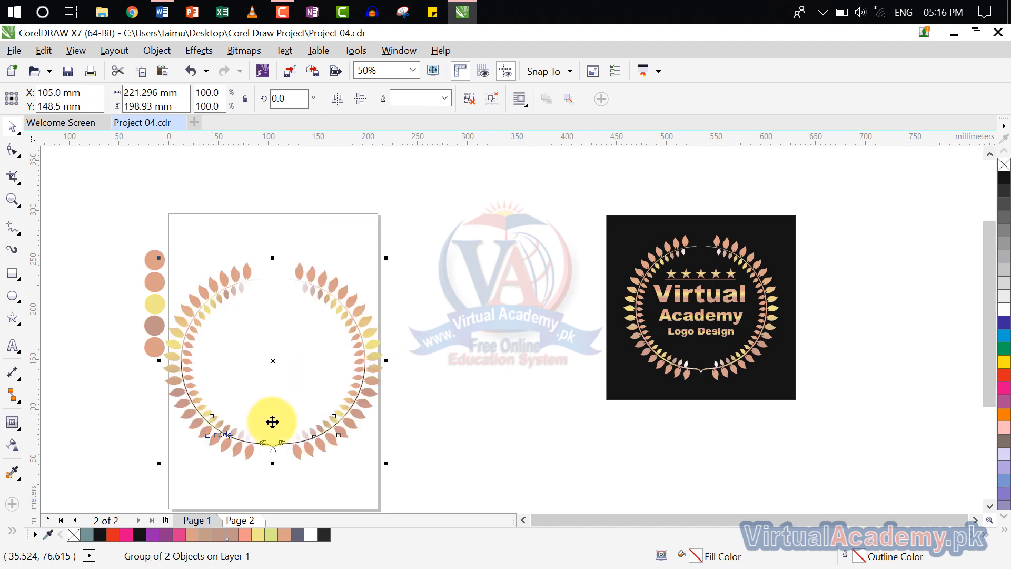
pyautogui.click(483, 363)
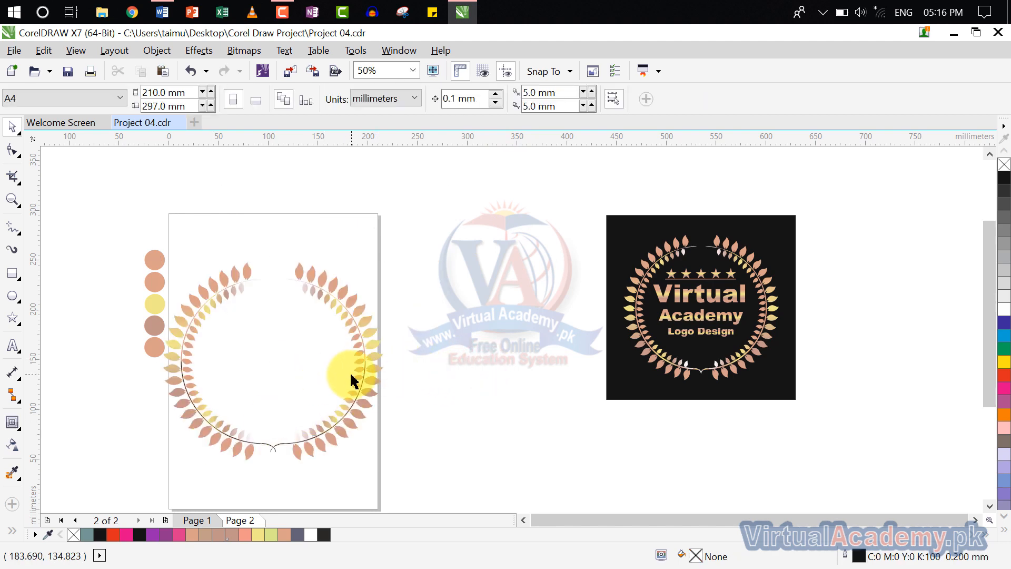
# - Scale the grouped wreath down proportionally to 81.7%, recentre it on the page, and deselect it
pyautogui.click(350, 374)
pyautogui.click(345, 420)
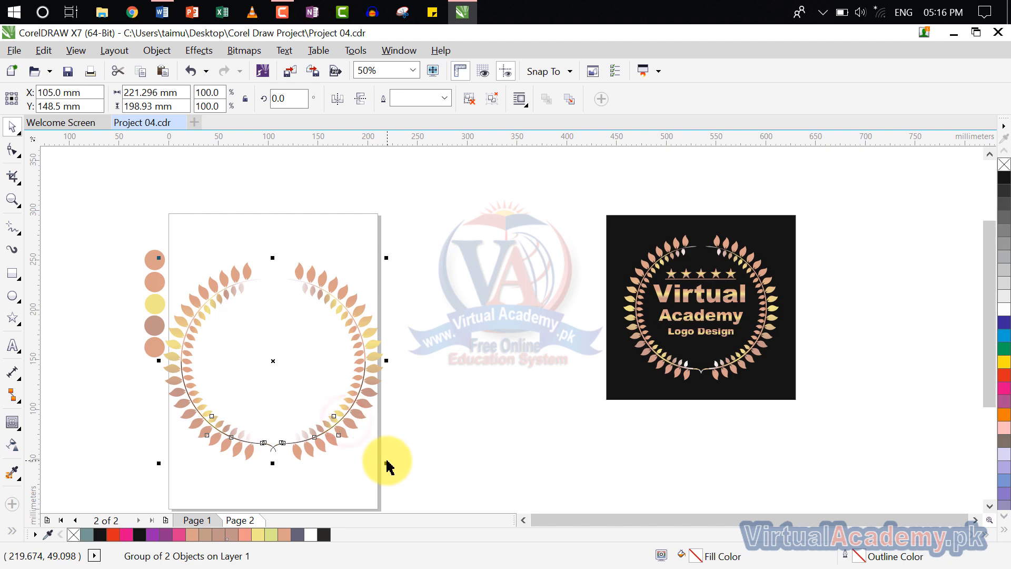
pyautogui.moveTo(387, 463); pyautogui.dragTo(347, 426)
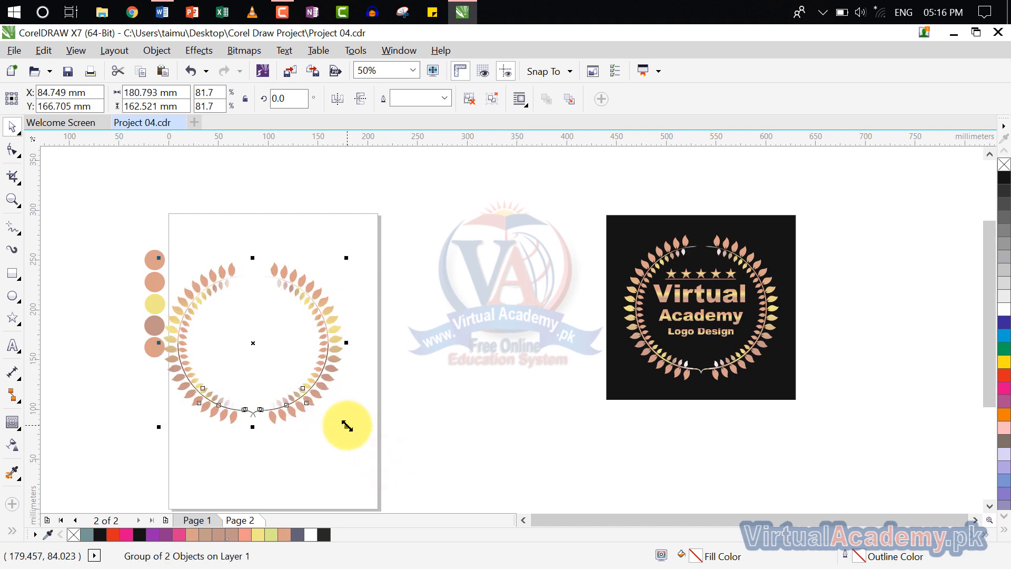
pyautogui.press('p')
pyautogui.click(453, 368)
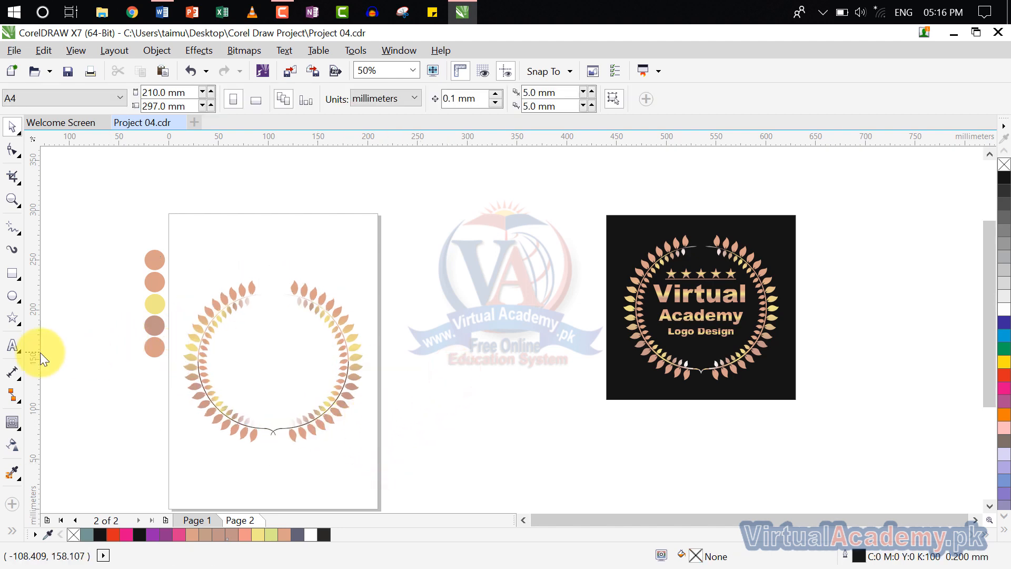
# - Add three separate texts between the page and the sample logo, reading "Virtual", "Academy" and "Logo Design"
pyautogui.click(18, 350)
pyautogui.click(437, 358)
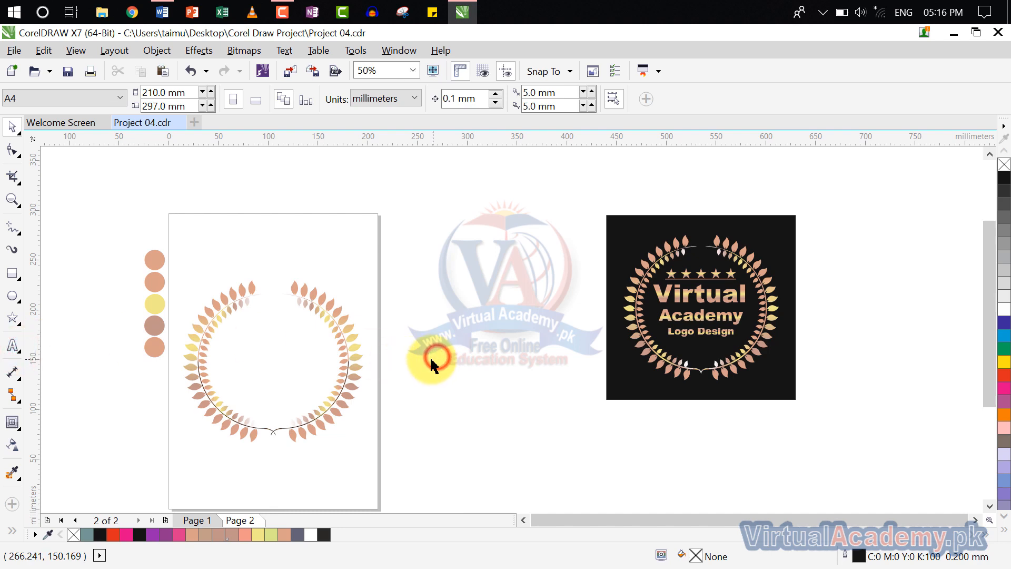
pyautogui.click(14, 346)
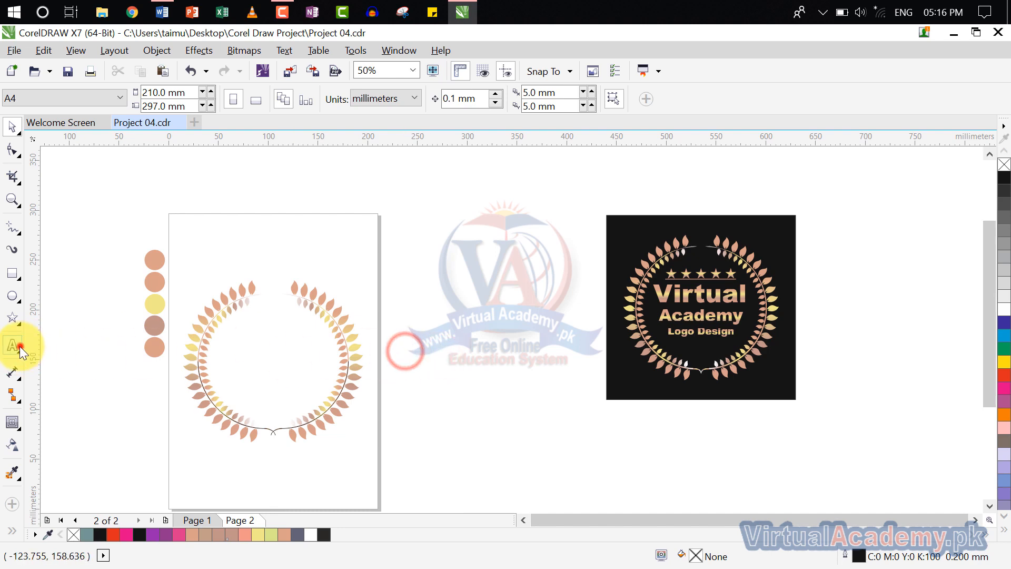
pyautogui.click(412, 357)
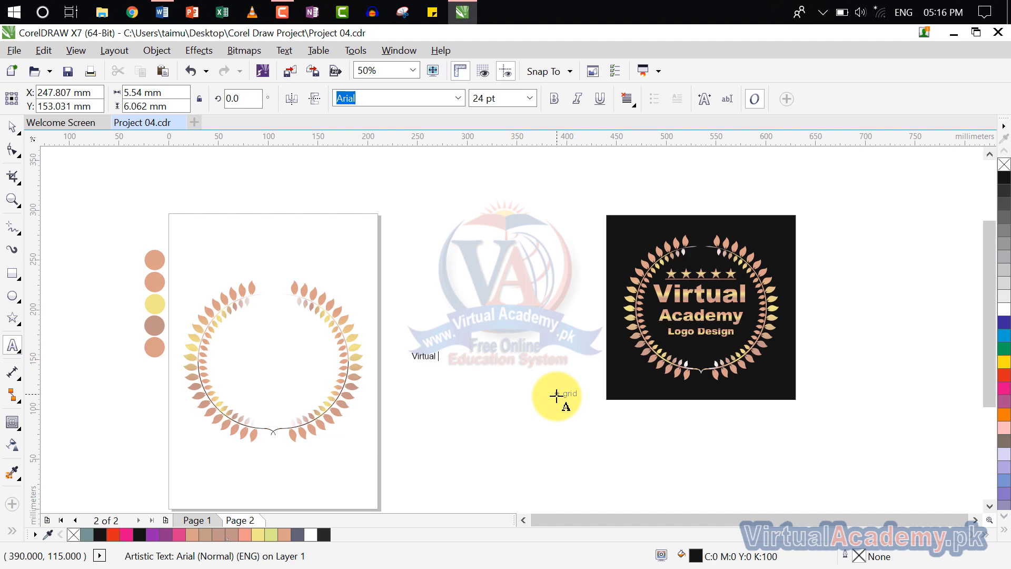
pyautogui.click(424, 380)
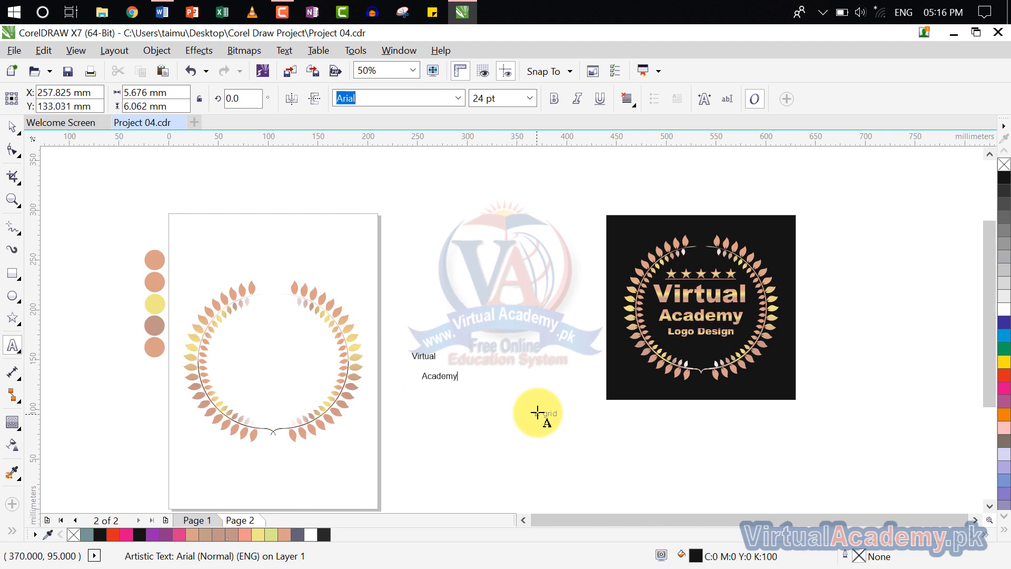
pyautogui.click(449, 421)
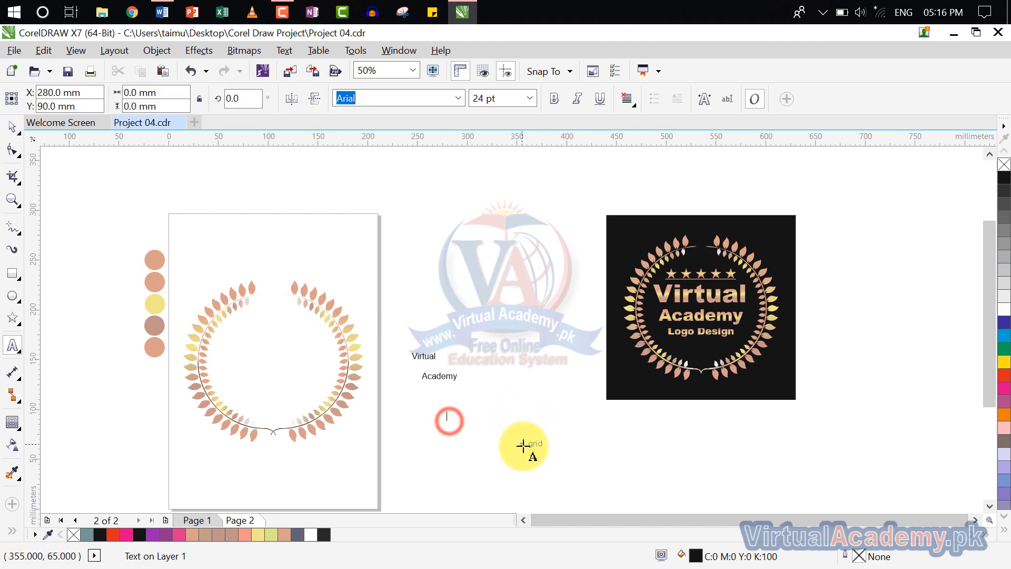
pyautogui.write('Logo Design')
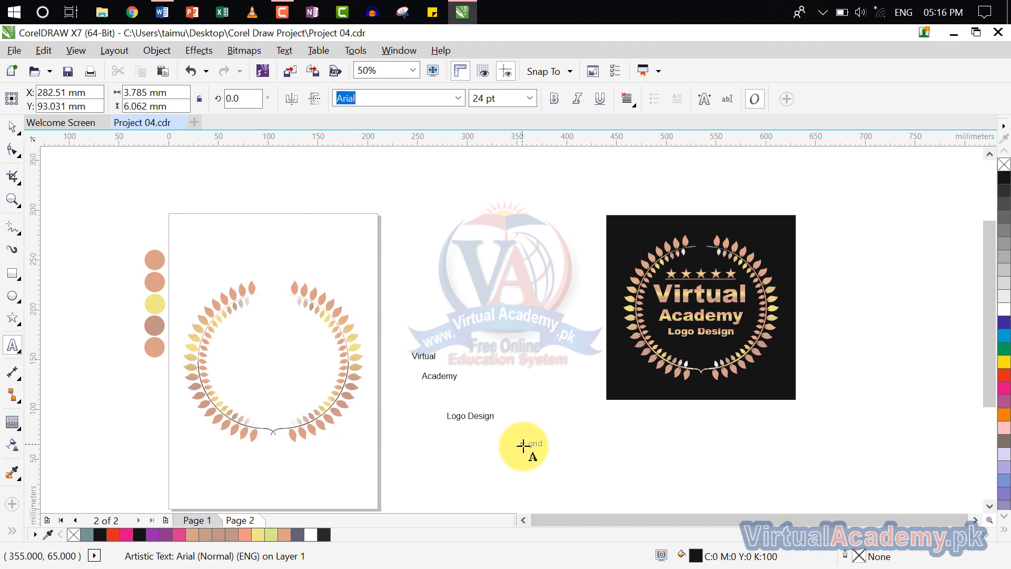
pyautogui.click(20, 134)
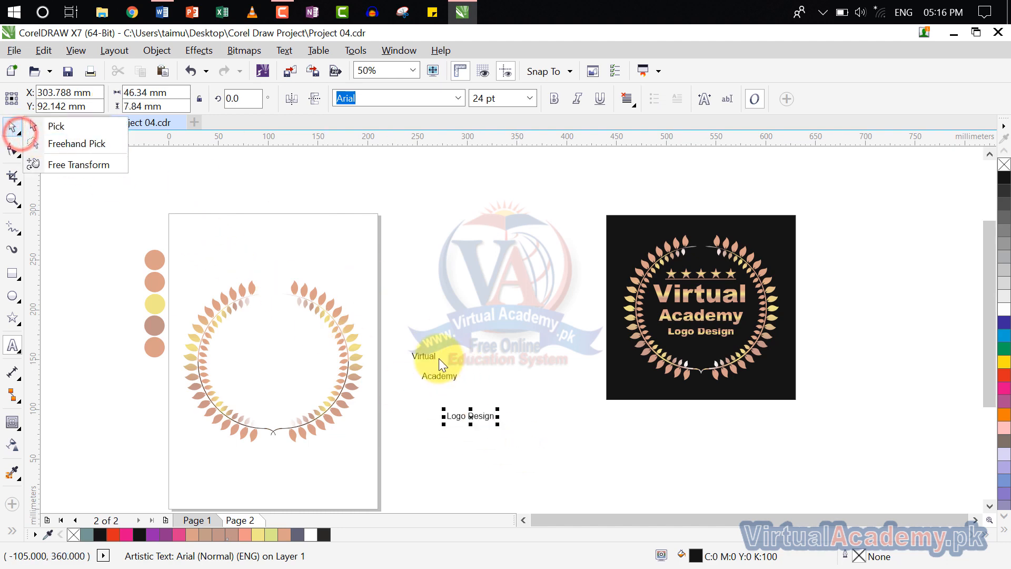
pyautogui.click(11, 127)
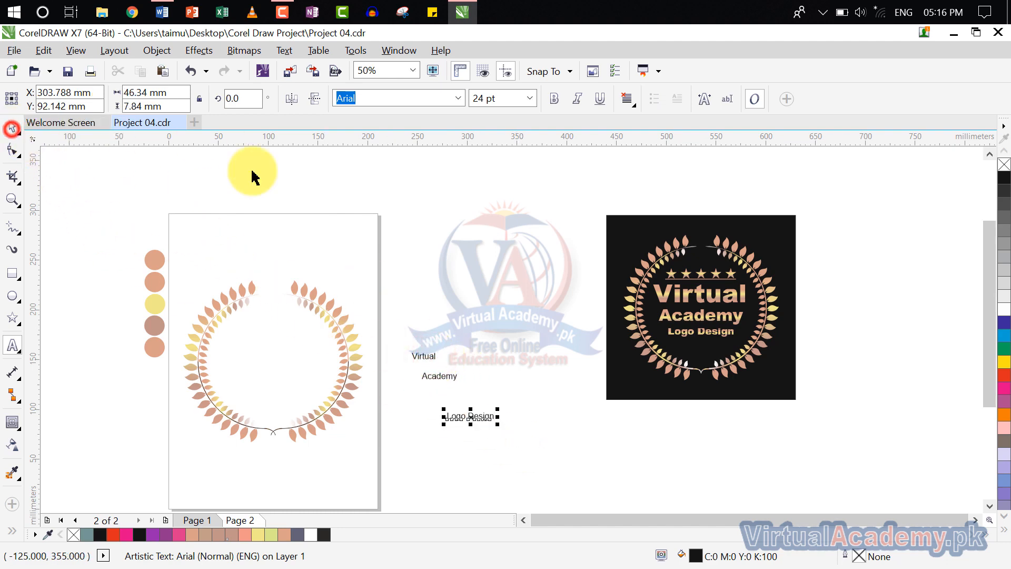
# - Enlarge the "Virtual" text to about 103 pt and set its font to Arial Black
pyautogui.click(417, 356)
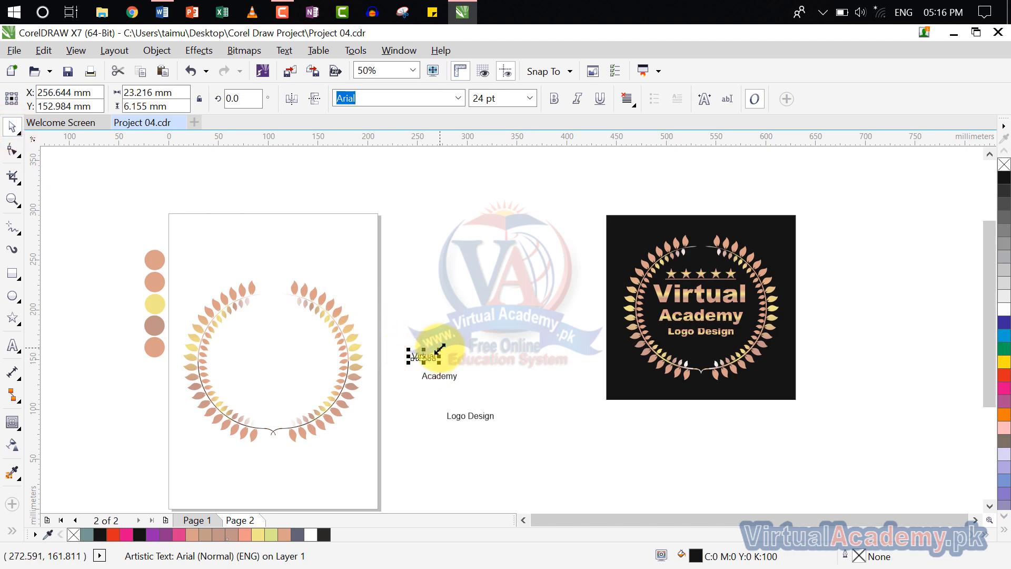
pyautogui.moveTo(439, 348); pyautogui.dragTo(515, 328)
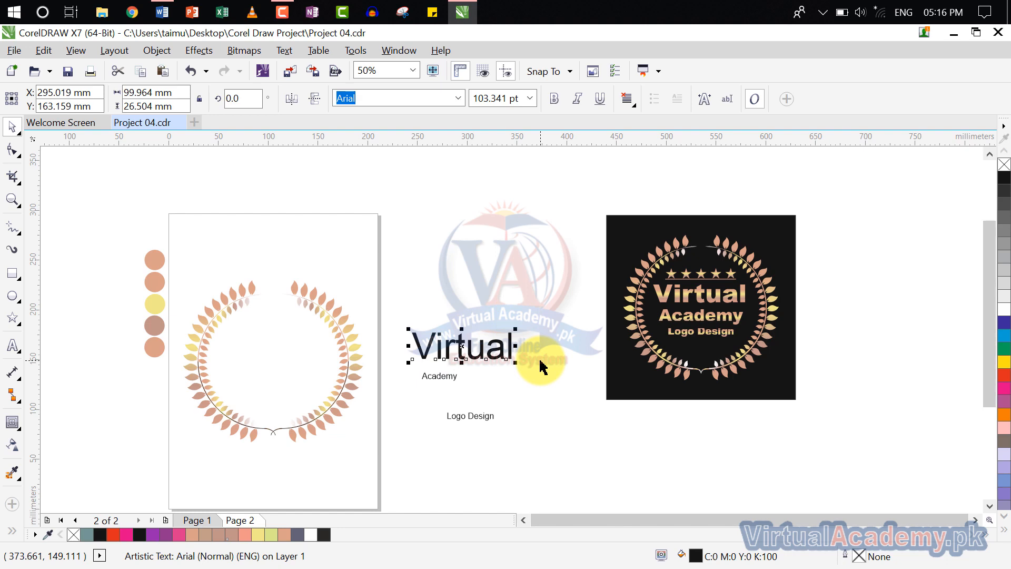
pyautogui.click(460, 98)
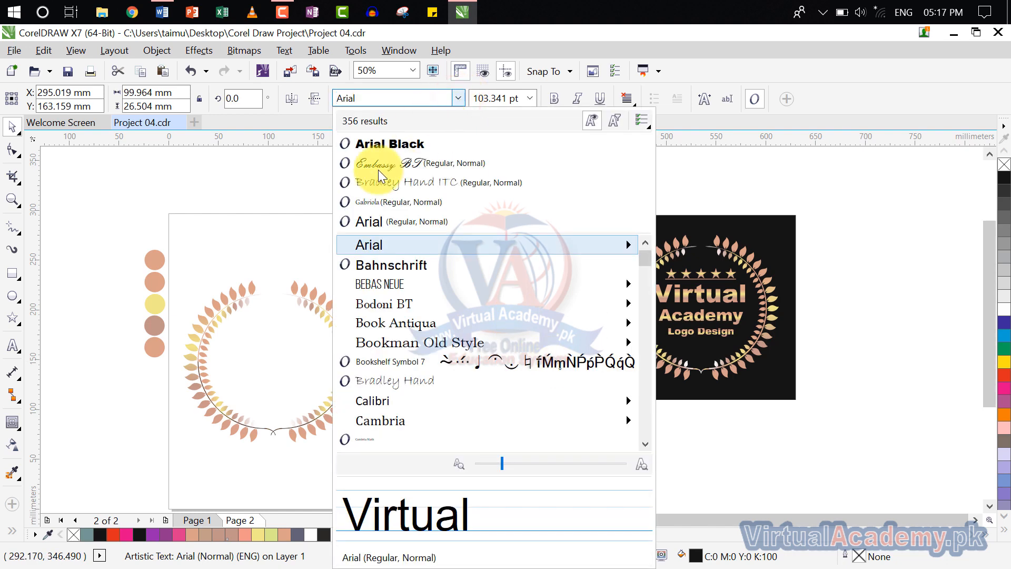
pyautogui.click(376, 147)
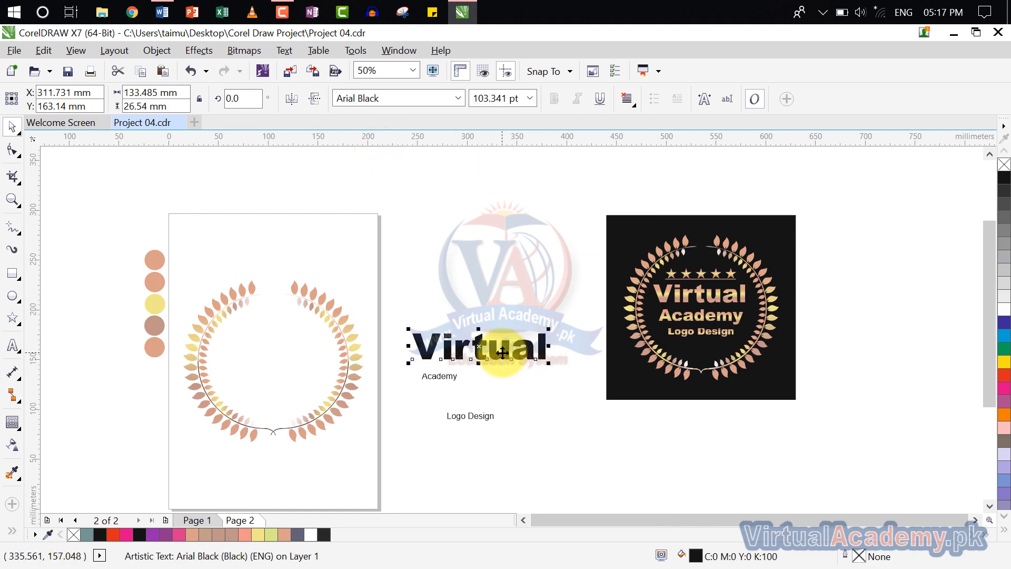
# - Set the "Academy" text in Arial Black, scale it to about 53 pt and centre it beneath "Virtual"
pyautogui.click(446, 377)
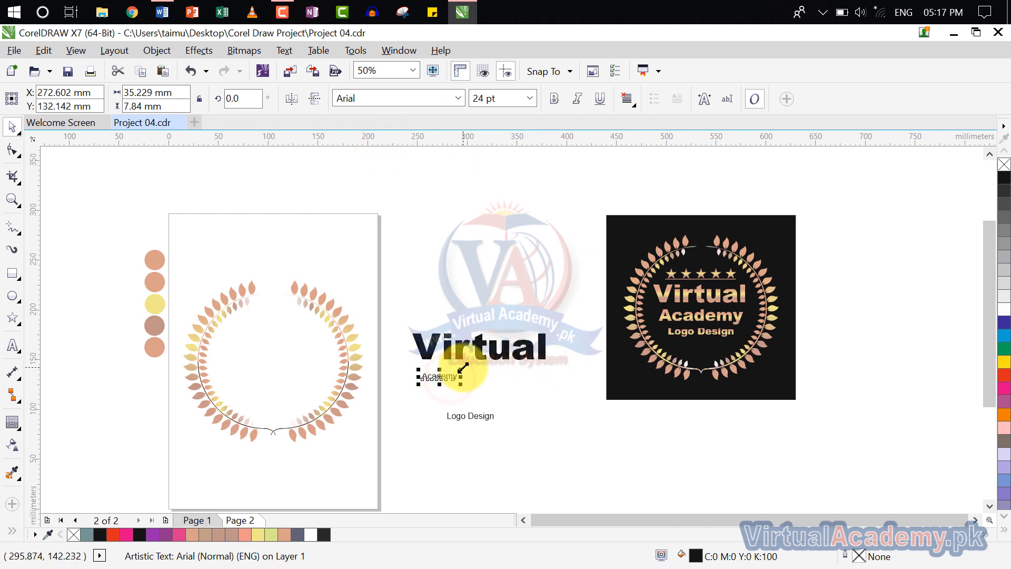
pyautogui.moveTo(462, 366); pyautogui.dragTo(484, 379)
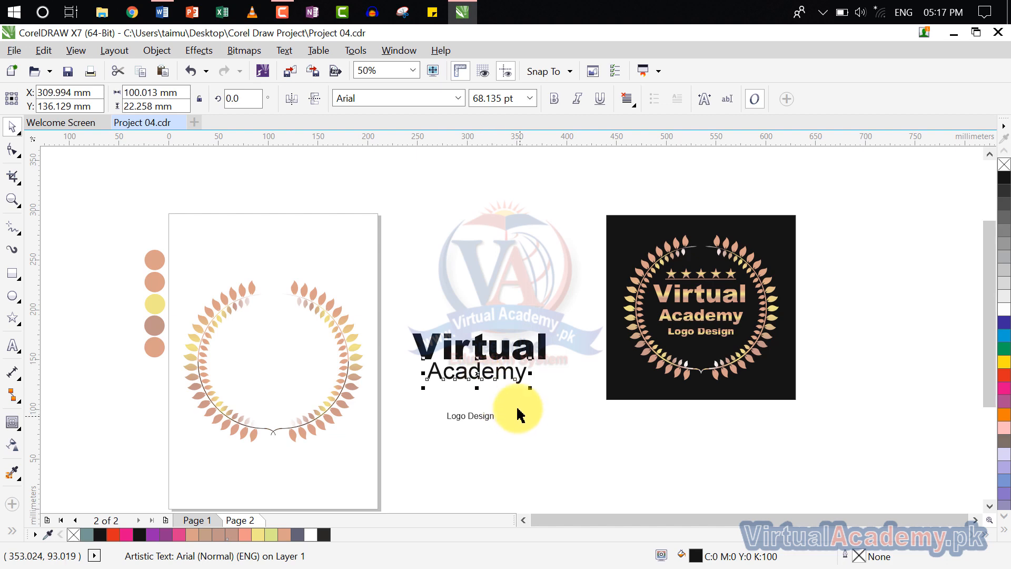
pyautogui.click(458, 98)
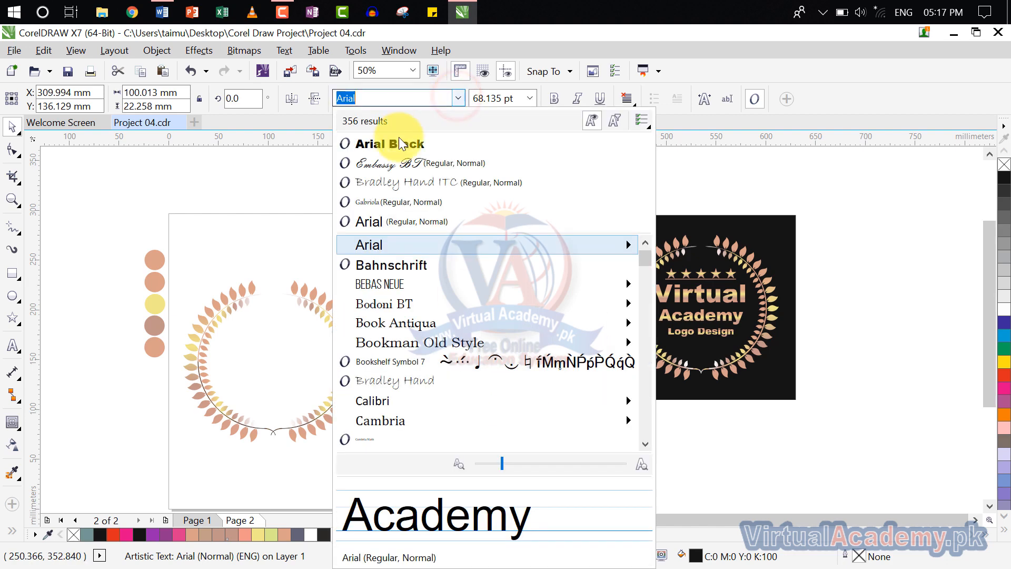
pyautogui.click(397, 141)
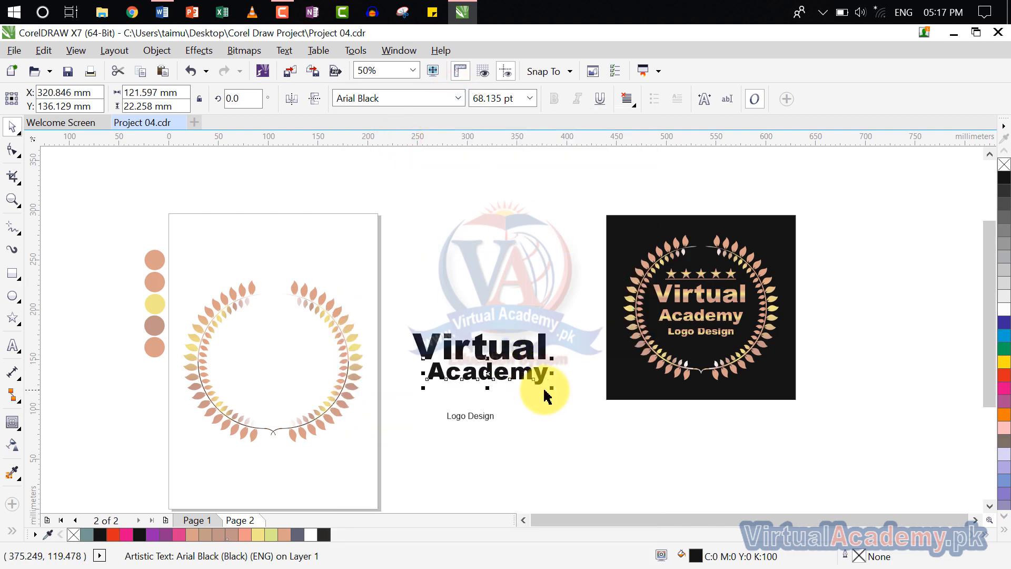
pyautogui.moveTo(547, 385); pyautogui.dragTo(488, 390)
pyautogui.scroll(1, 479, 369)
pyautogui.scroll(2, 479, 369)
pyautogui.click(700, 391)
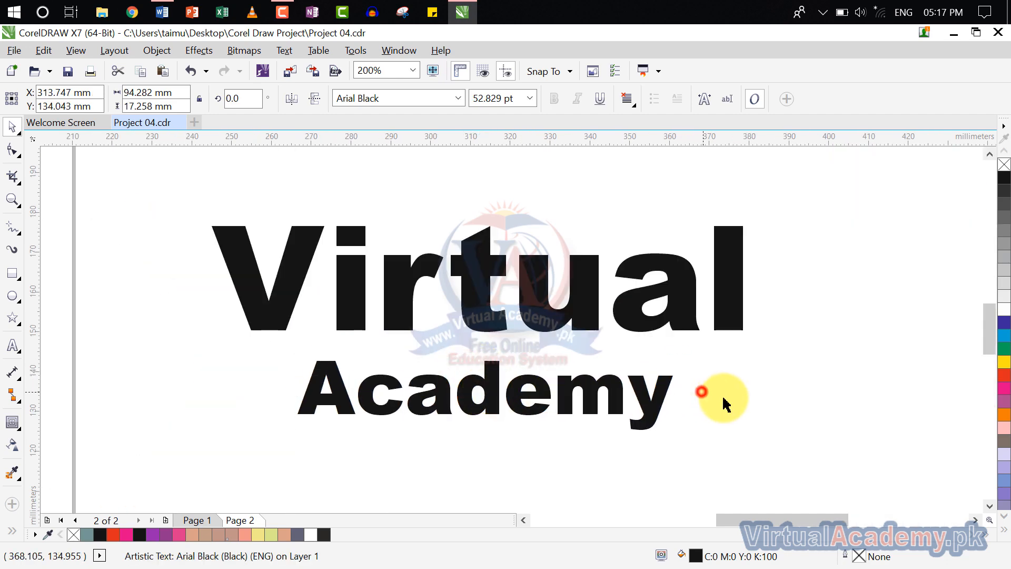
# - Move the "Logo Design" text up just beneath "Academy" and set its font to Arial Black
pyautogui.scroll(-3, 704, 395)
pyautogui.click(578, 369)
pyautogui.scroll(3, 571, 366)
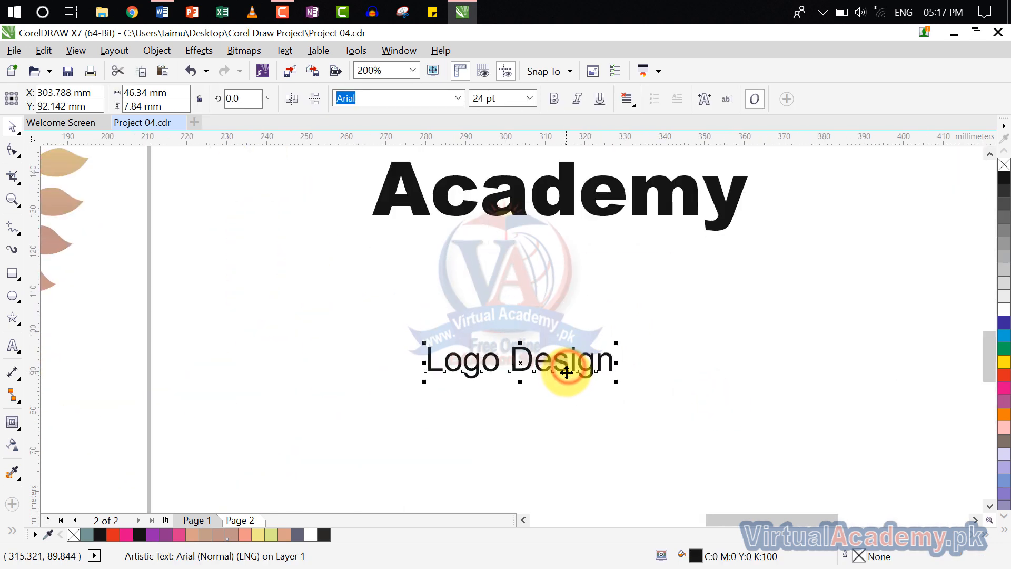
pyautogui.moveTo(561, 364); pyautogui.dragTo(613, 270)
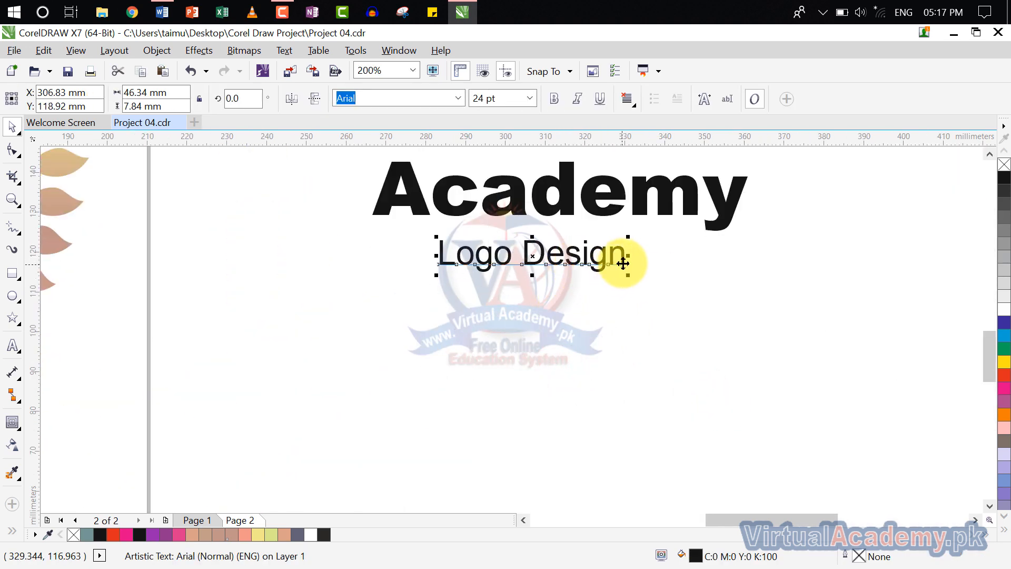
pyautogui.click(453, 97)
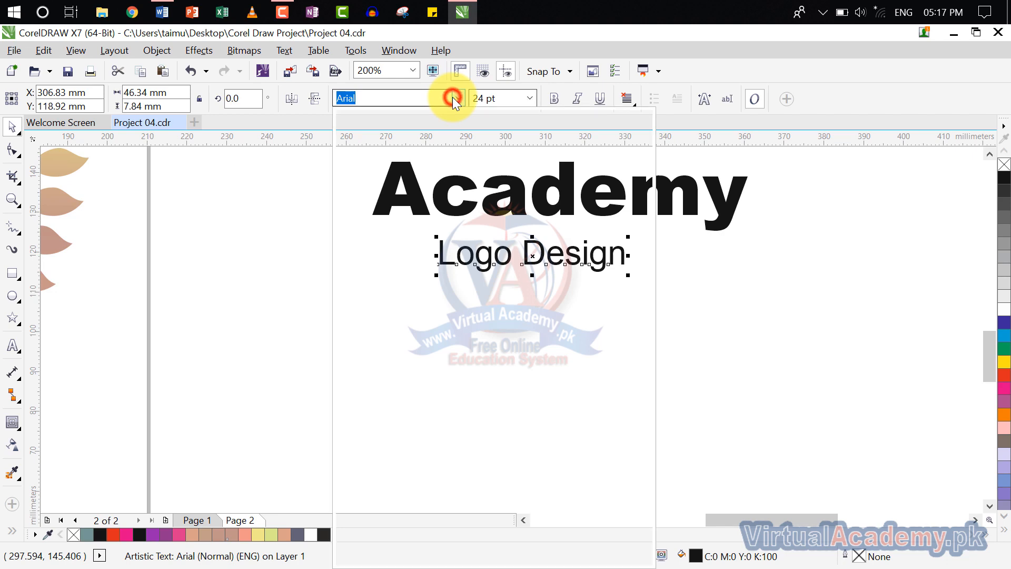
pyautogui.click(394, 140)
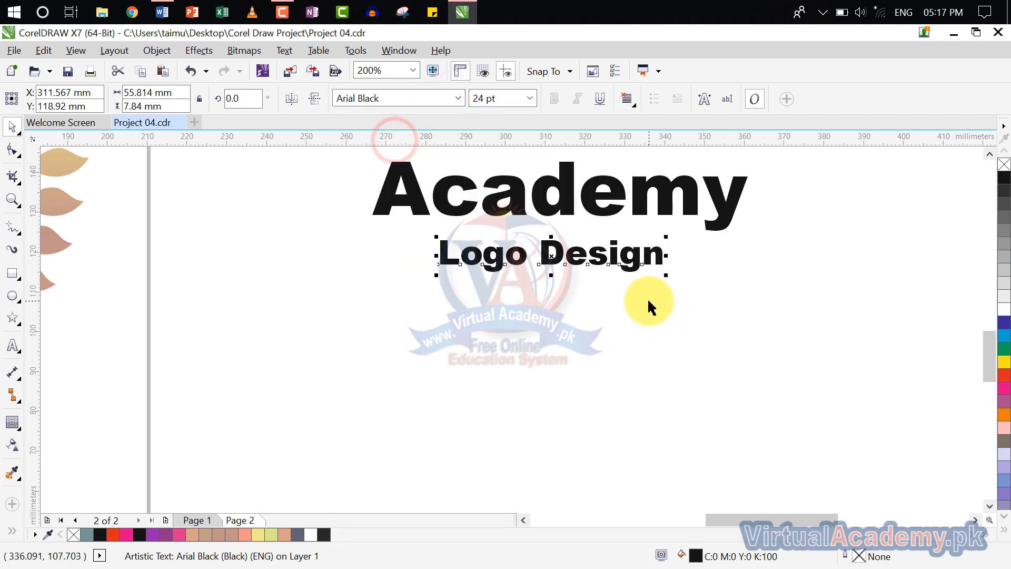
pyautogui.scroll(-2, 640, 342)
pyautogui.click(632, 365)
pyautogui.moveTo(661, 375); pyautogui.dragTo(506, 394)
pyautogui.scroll(-1, 558, 401)
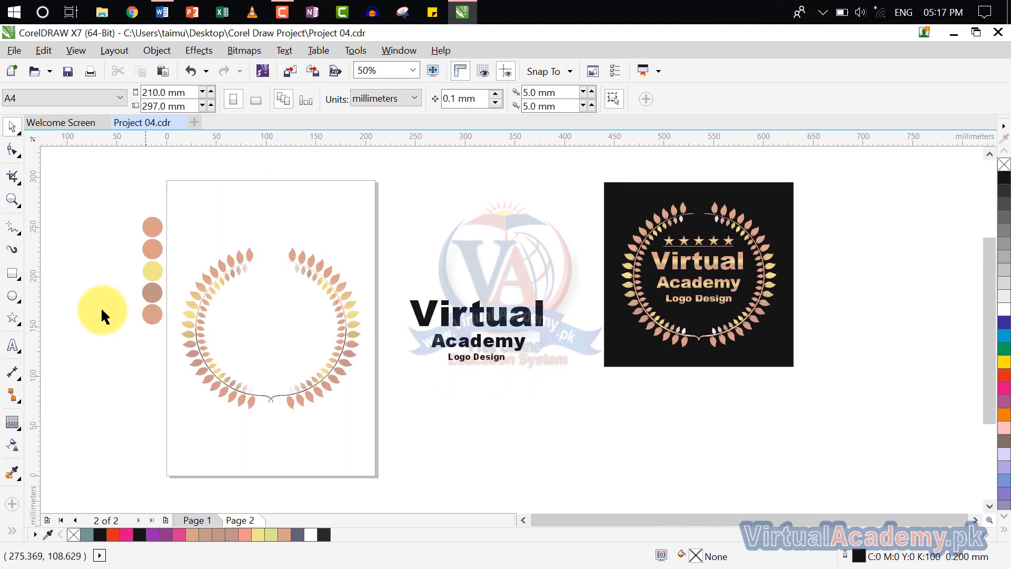
# - Draw a five-pointed star about 19 mm wide above "Virtual" and duplicate it into an evenly spaced row of five
pyautogui.click(11, 325)
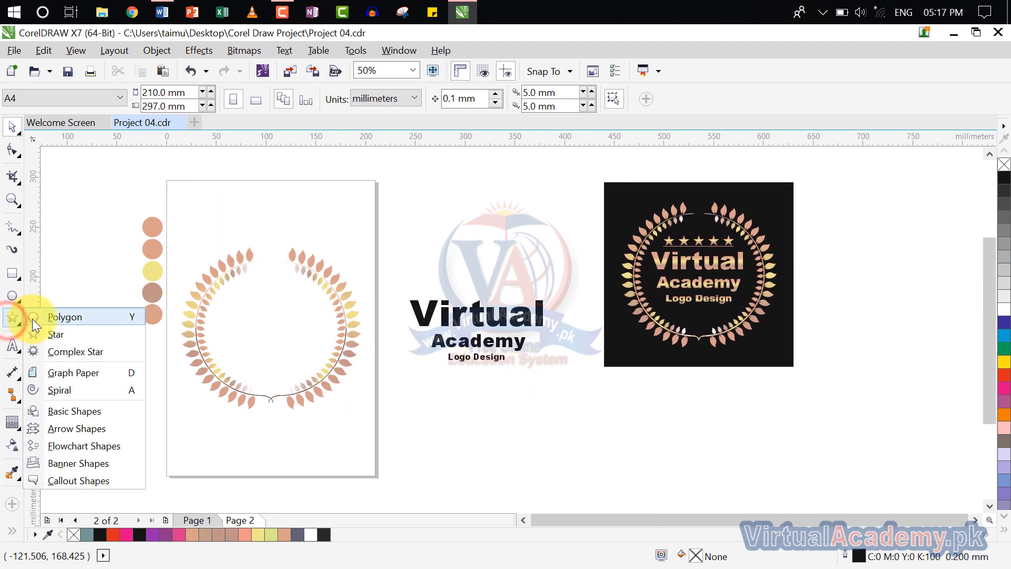
pyautogui.click(42, 334)
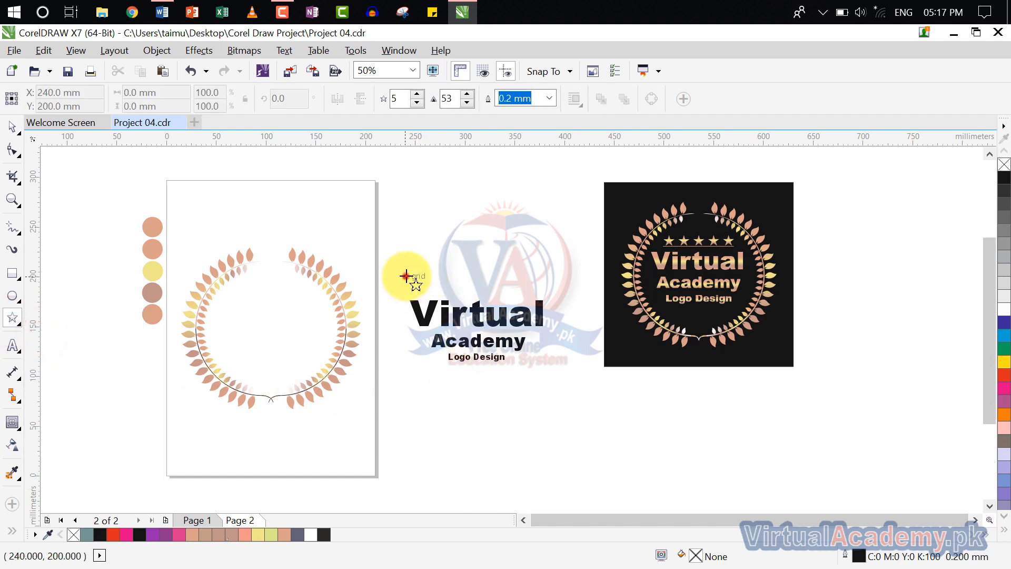
pyautogui.moveTo(407, 278); pyautogui.dragTo(422, 289)
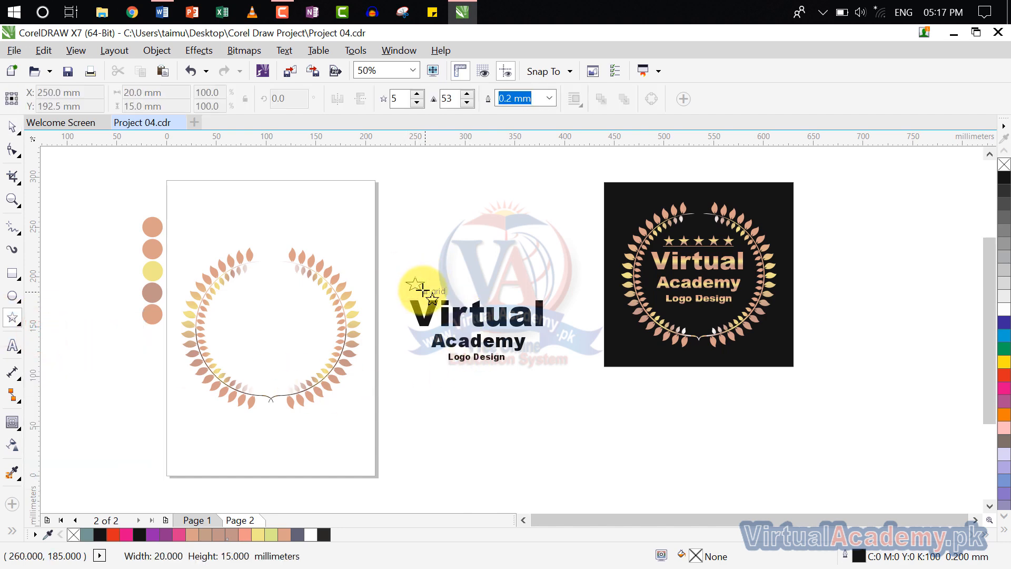
pyautogui.moveTo(423, 291); pyautogui.dragTo(424, 291)
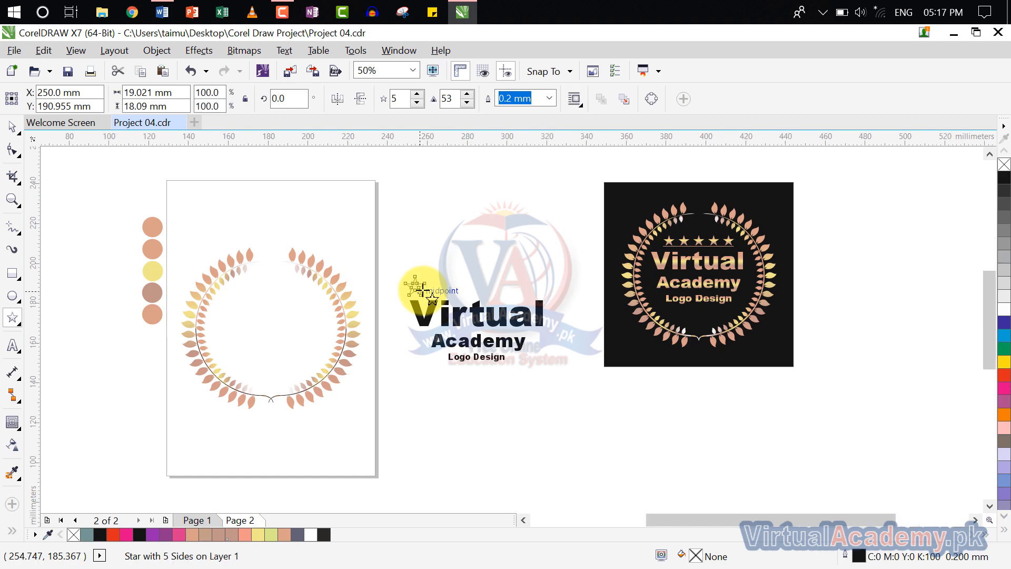
pyautogui.scroll(1, 424, 291)
pyautogui.scroll(2, 410, 283)
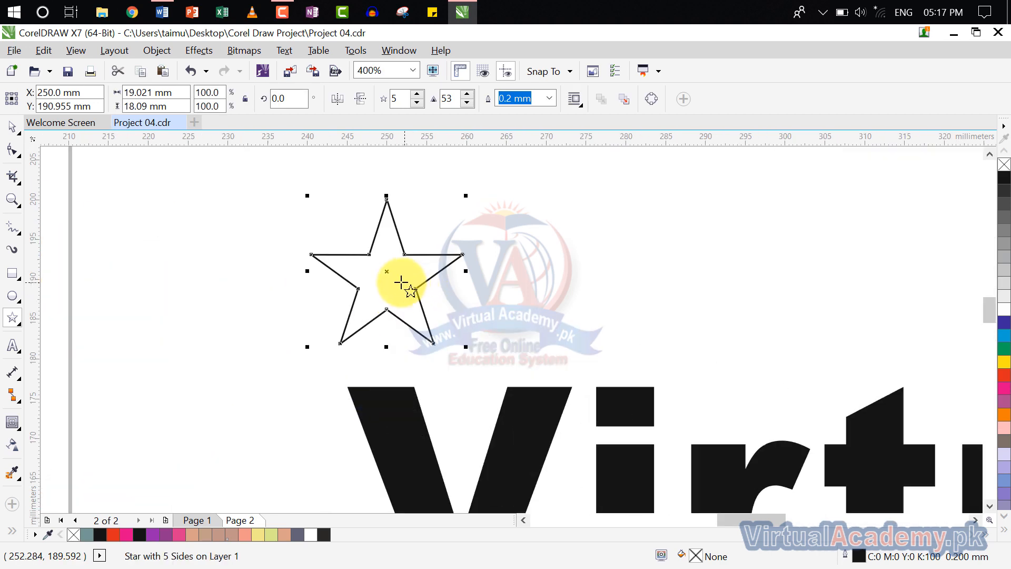
pyautogui.moveTo(388, 270); pyautogui.dragTo(571, 279)
pyautogui.scroll(-2, 401, 304)
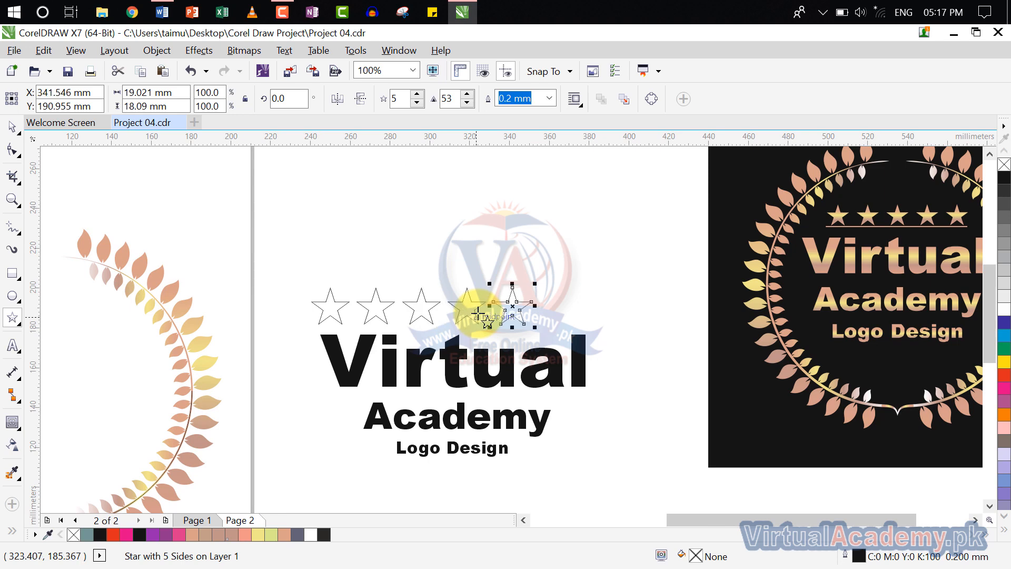
# - Move all five stars over the middle of "Virtual" and enlarge the row to about 115.6 mm wide
pyautogui.click(12, 128)
pyautogui.click(559, 266)
pyautogui.moveTo(579, 274); pyautogui.dragTo(296, 332)
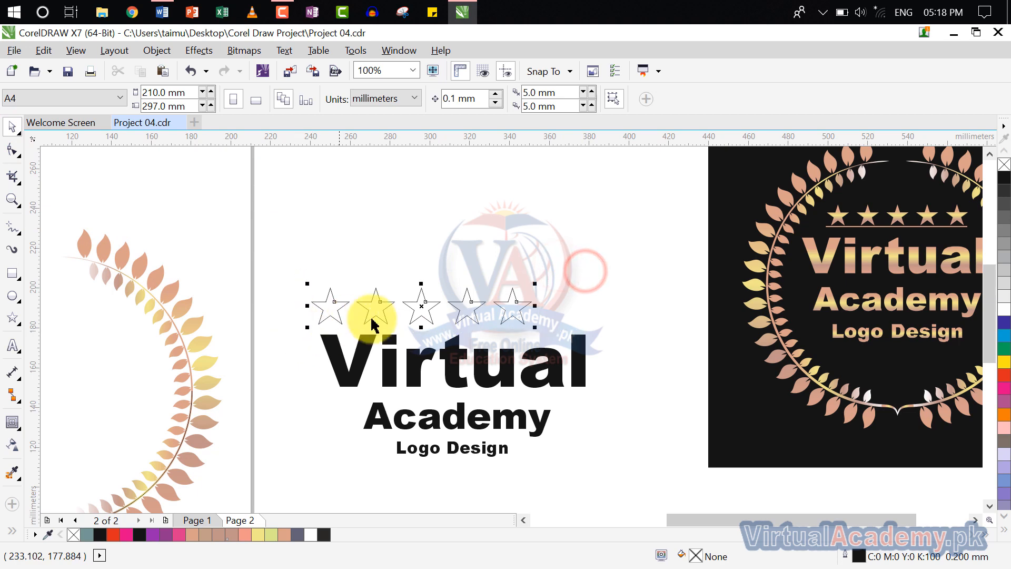
pyautogui.moveTo(418, 304); pyautogui.dragTo(454, 313)
pyautogui.moveTo(561, 289); pyautogui.dragTo(572, 286)
pyautogui.click(605, 300)
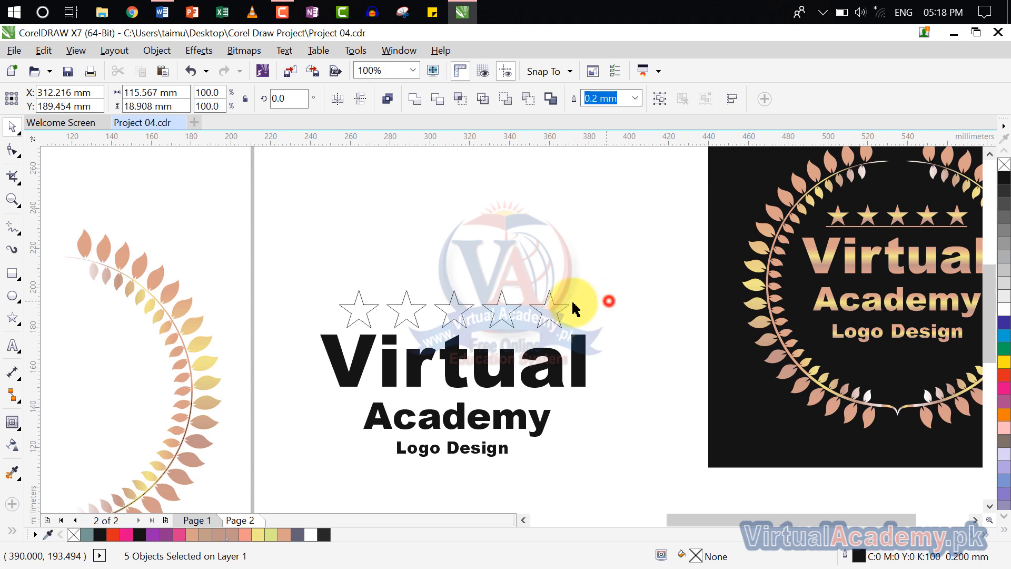
# - Group the five stars and reposition the group centred above "Virtual" at about X 309.9 mm, Y 192.7 mm
pyautogui.click(456, 311)
pyautogui.click(509, 271)
pyautogui.moveTo(600, 274); pyautogui.dragTo(401, 314)
pyautogui.moveTo(574, 279); pyautogui.dragTo(330, 336)
pyautogui.hotkey('ctrl', 'g')
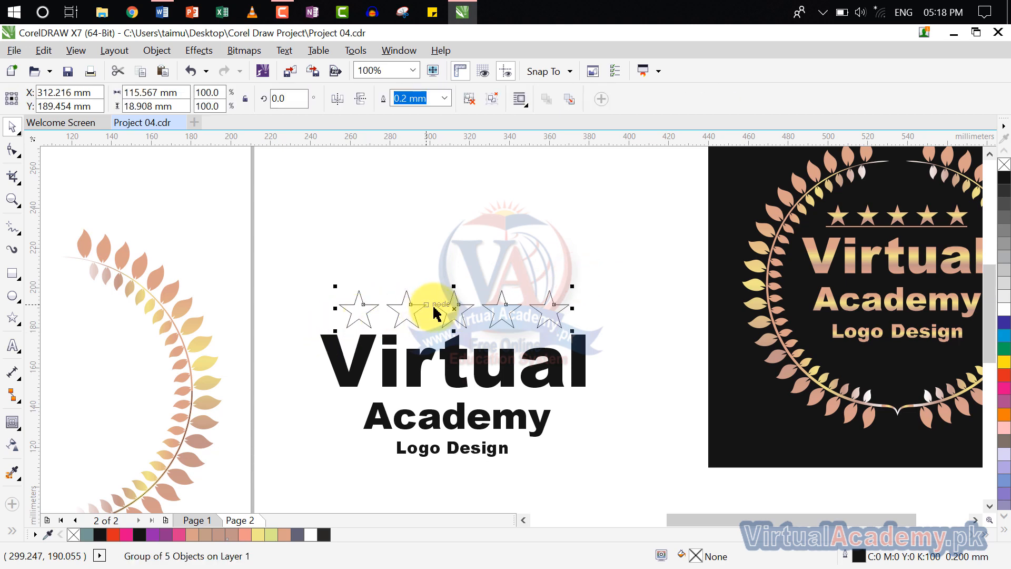
pyautogui.moveTo(454, 310); pyautogui.dragTo(451, 300)
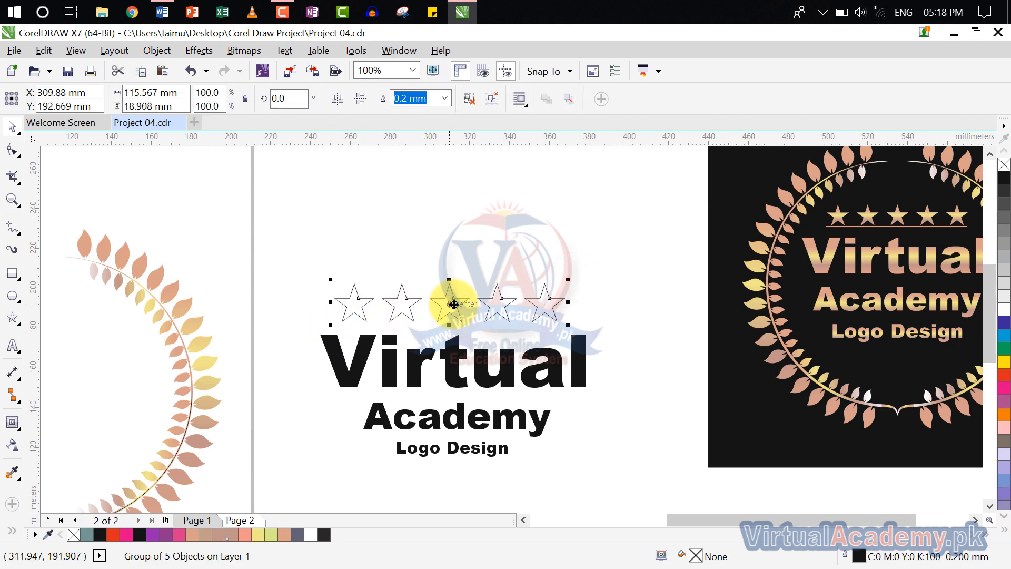
pyautogui.click(601, 247)
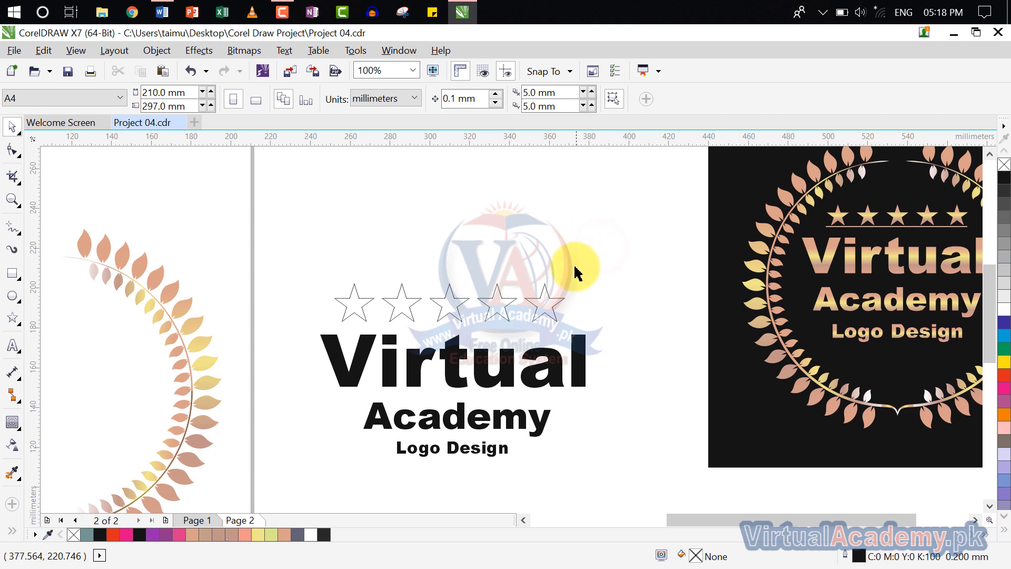
pyautogui.click(561, 305)
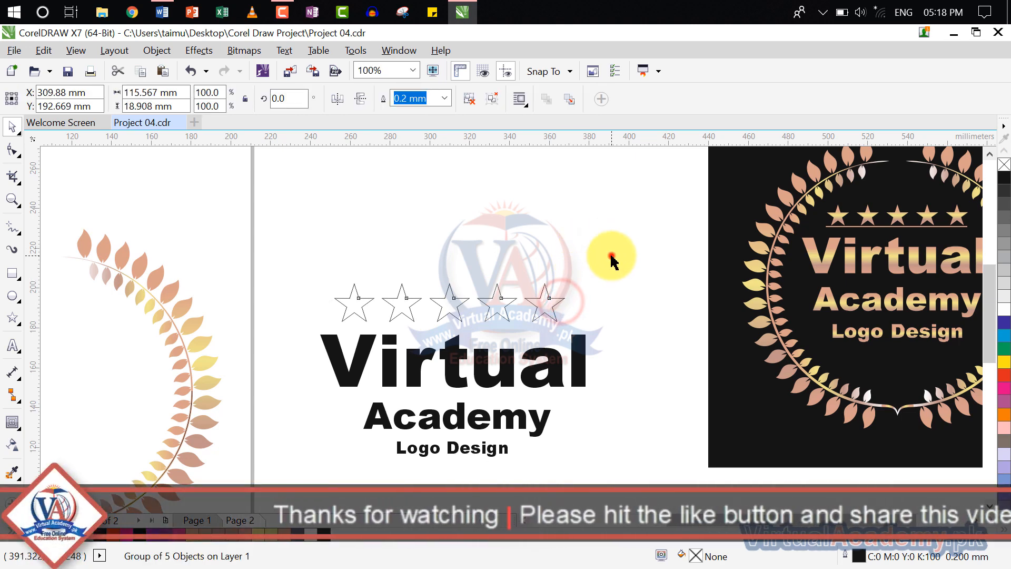
pyautogui.moveTo(620, 258); pyautogui.dragTo(319, 324)
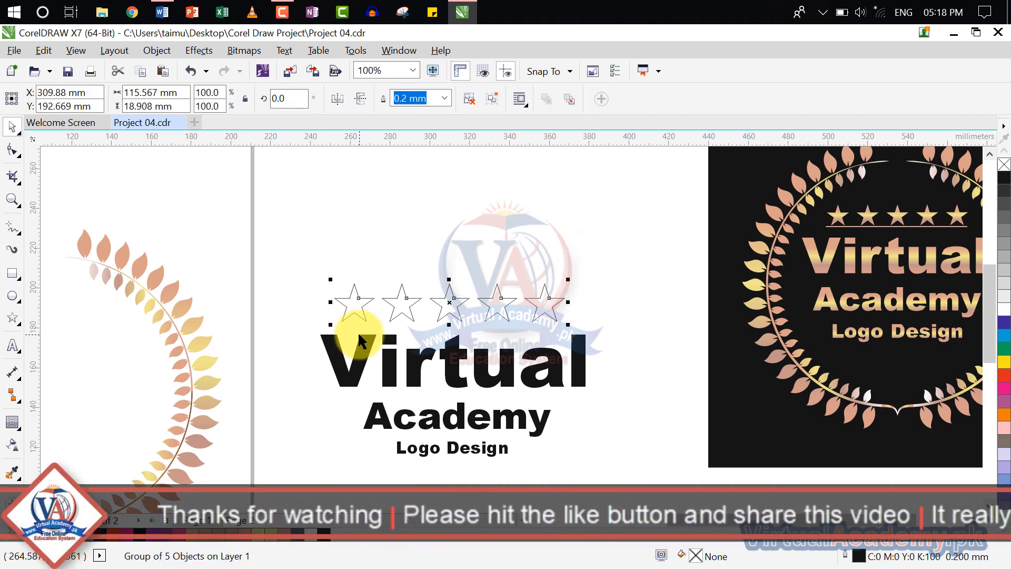
# - Ungroup the five stars, combine them into a single object, and move it to about X 311.5 mm, Y 198.7 mm
pyautogui.hotkey('ctrl', 'u')
pyautogui.click(548, 233)
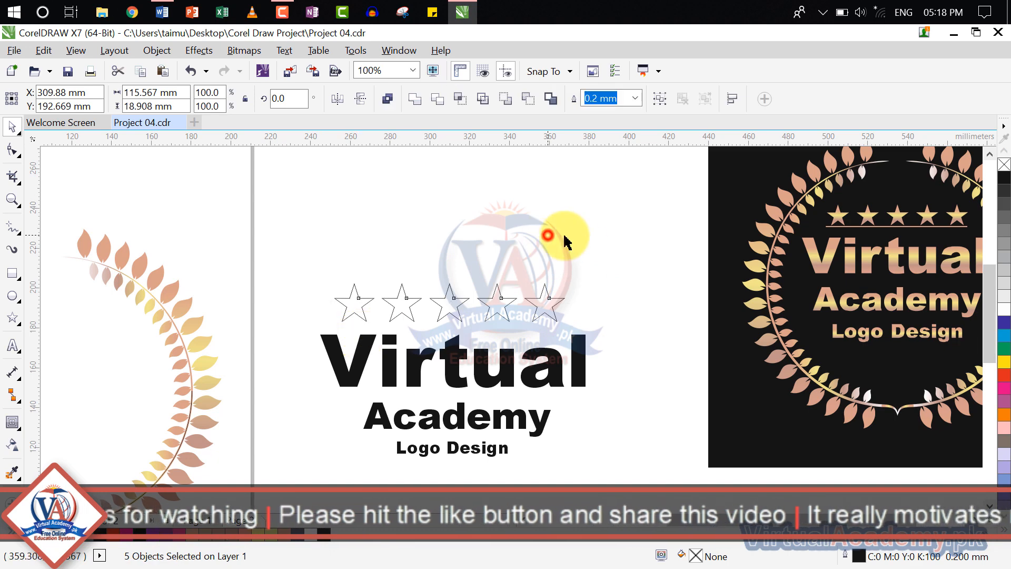
pyautogui.moveTo(612, 271); pyautogui.dragTo(322, 327)
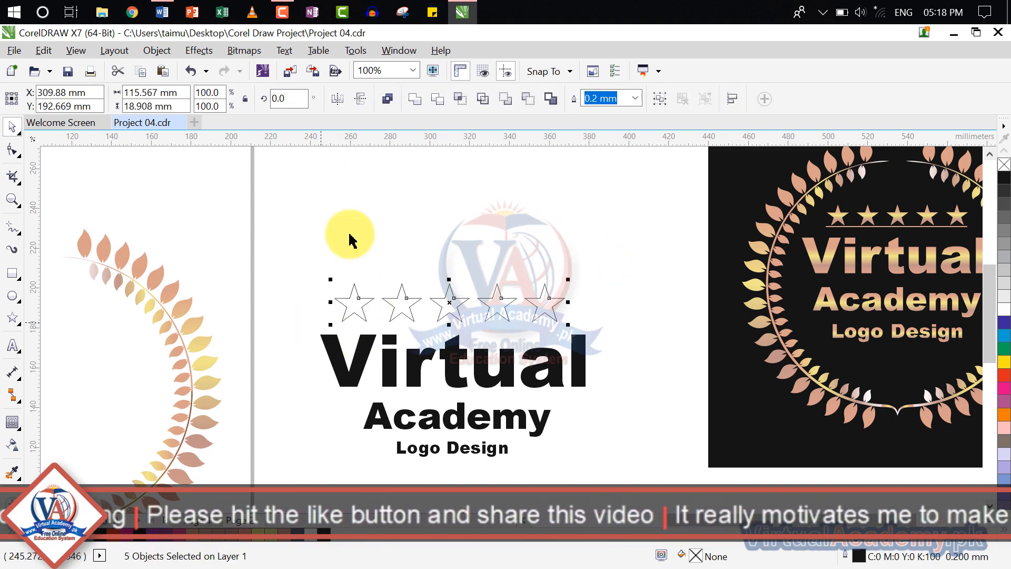
pyautogui.click(392, 100)
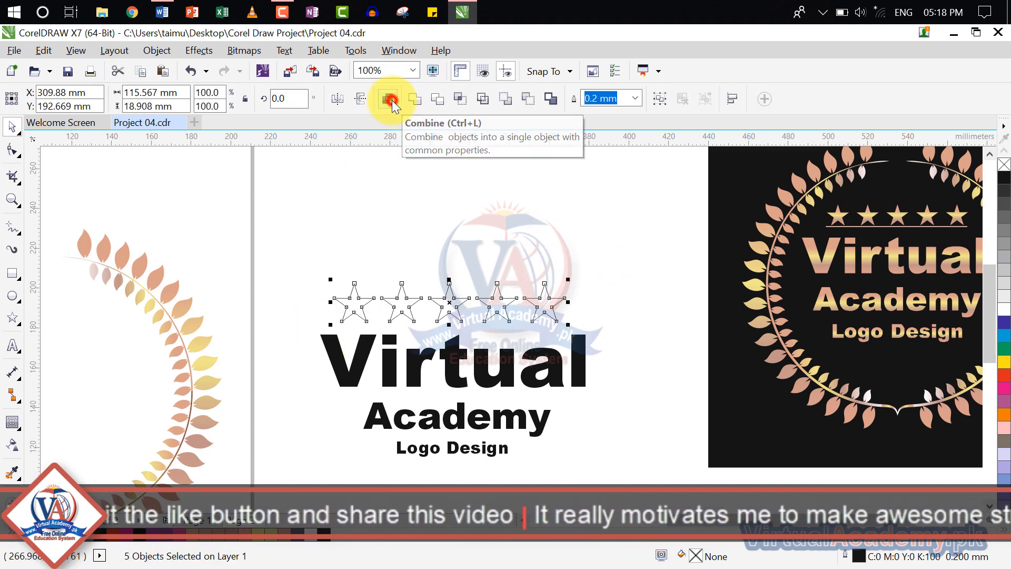
pyautogui.click(522, 216)
pyautogui.moveTo(515, 296); pyautogui.dragTo(487, 298)
pyautogui.click(104, 314)
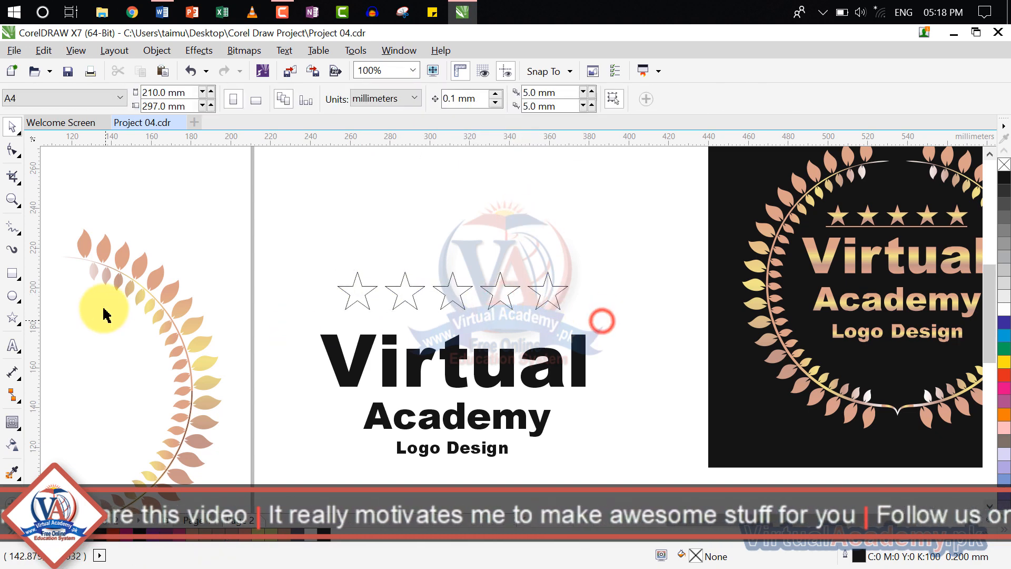
# - Draw a thin rectangle about 121.5 mm wide and 2.4 mm high between the stars and "Virtual"
pyautogui.click(17, 278)
pyautogui.click(51, 273)
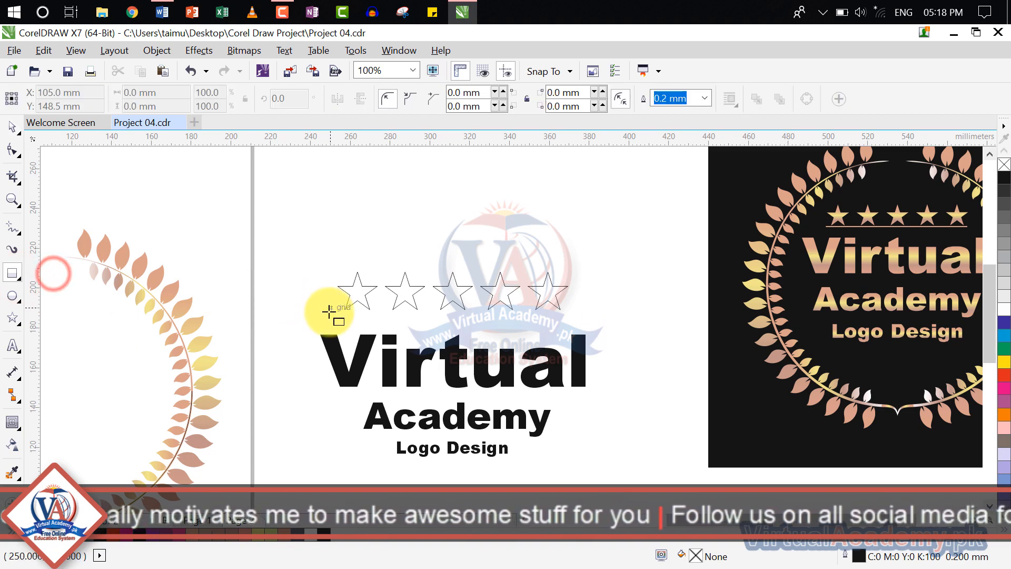
pyautogui.moveTo(330, 316); pyautogui.dragTo(572, 321)
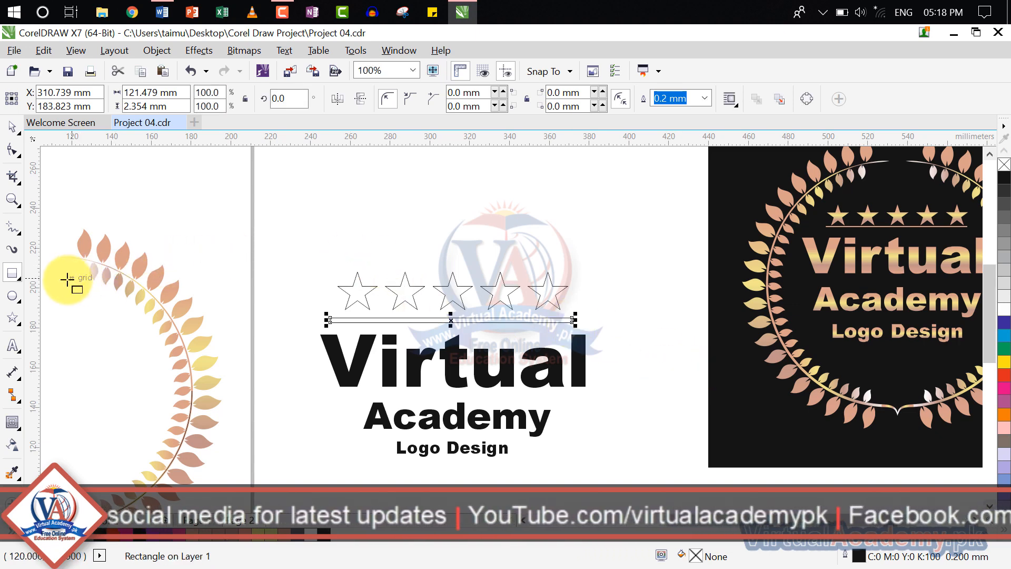
pyautogui.click(10, 127)
pyautogui.click(410, 216)
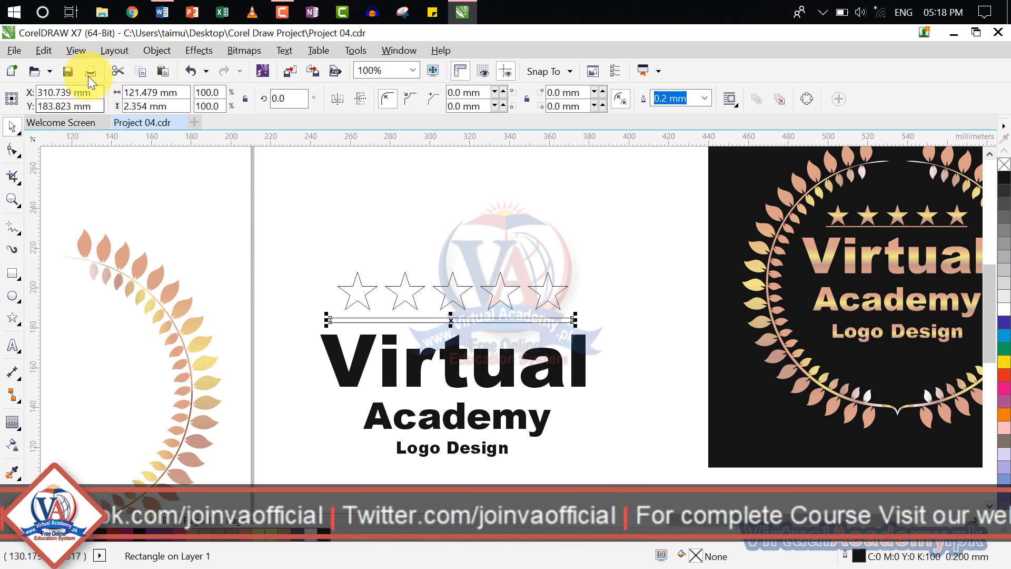
# - Copy the outline pen, outline color and gradient fill from a wreath leaf onto the thin rectangle
pyautogui.click(53, 51)
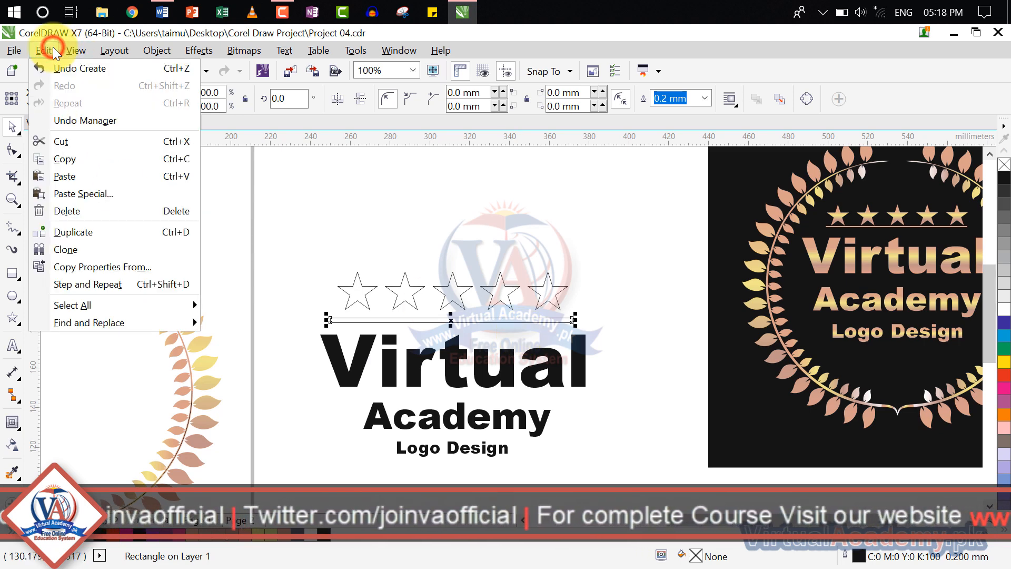
pyautogui.click(100, 267)
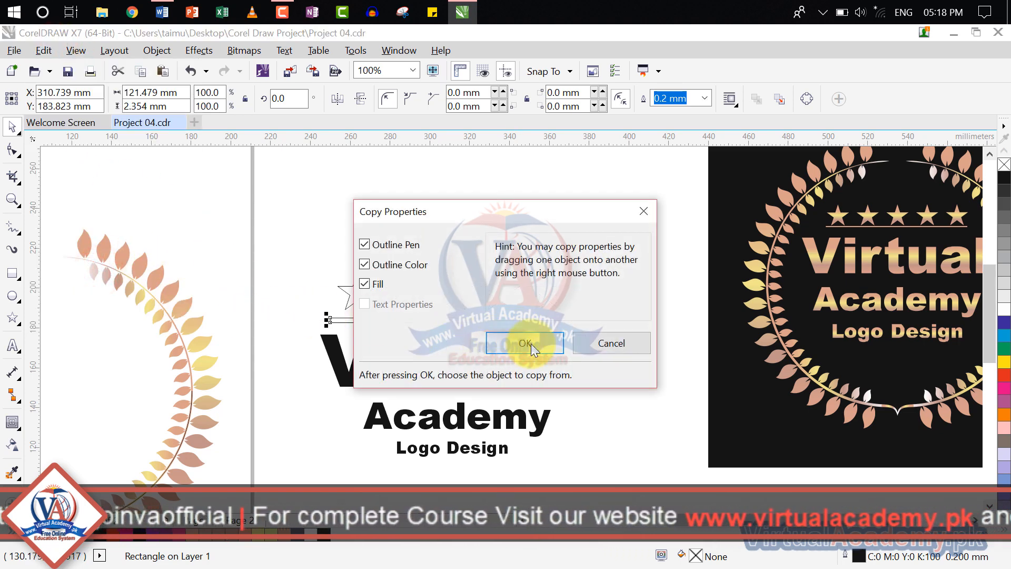
pyautogui.click(527, 342)
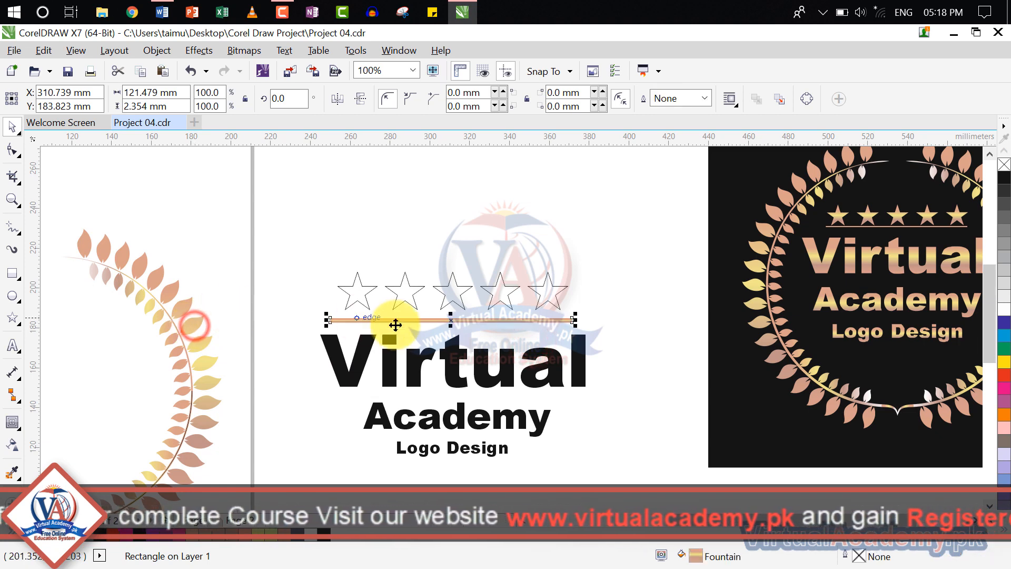
# - Copy the outline pen, outline color and gradient fill from a wreath leaf onto the combined stars
pyautogui.click(357, 305)
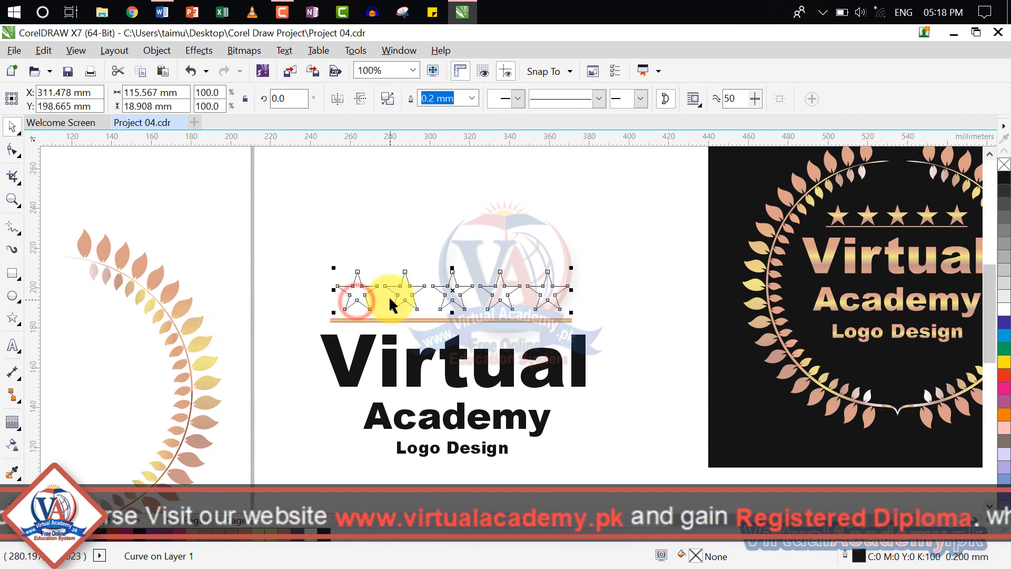
pyautogui.click(45, 50)
pyautogui.click(97, 268)
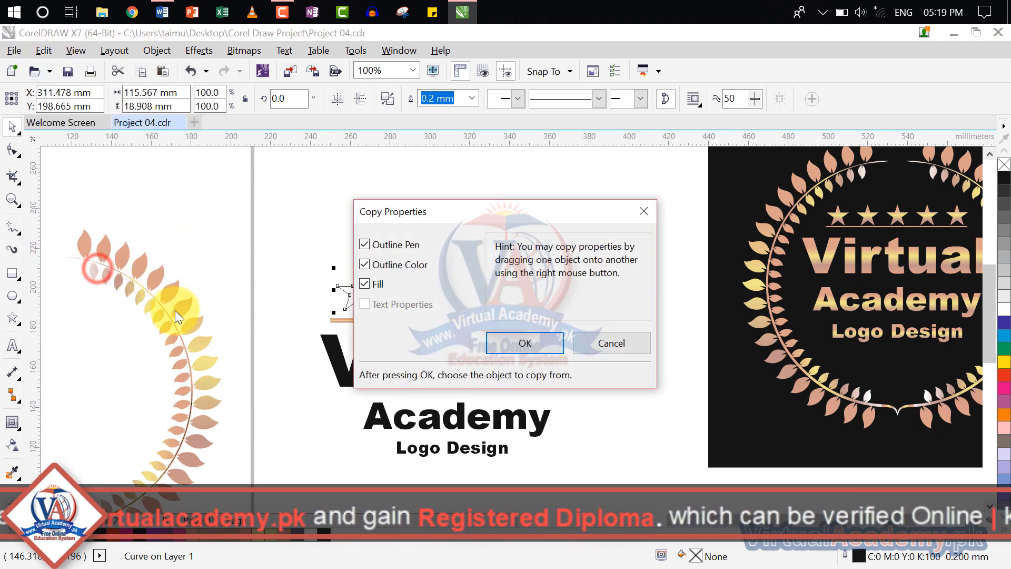
pyautogui.click(512, 343)
pyautogui.click(183, 306)
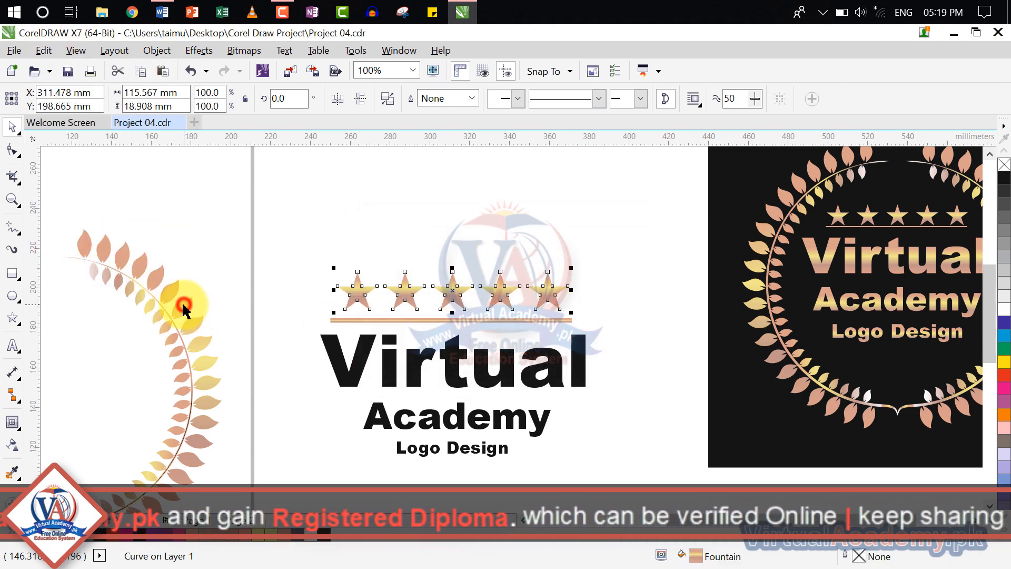
pyautogui.click(440, 207)
# - Repeat the copied gradient properties on the "Virtual", "Academy" and "Logo Design" texts
pyautogui.scroll(-2, 447, 291)
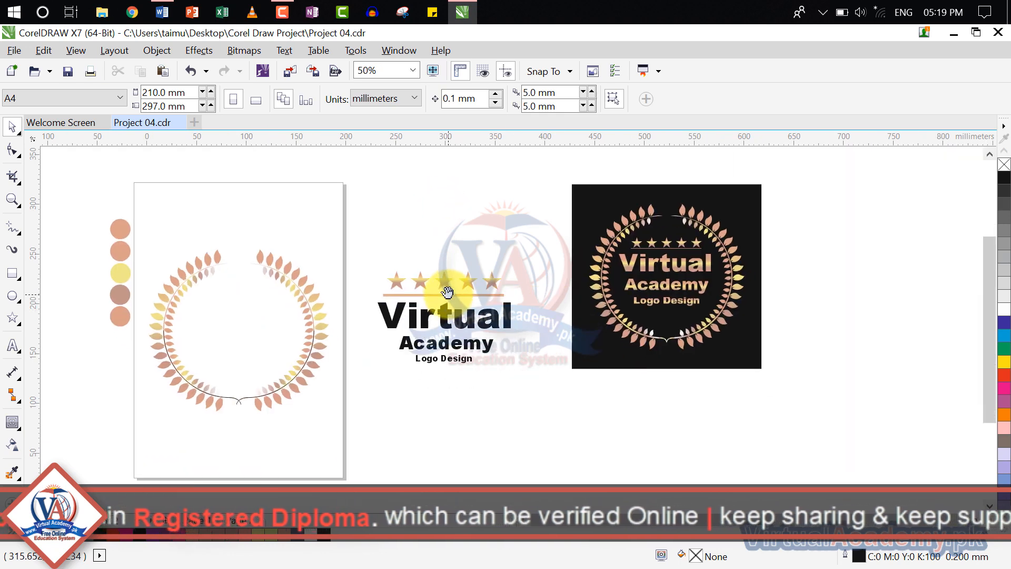
pyautogui.click(447, 323)
pyautogui.scroll(2, 451, 321)
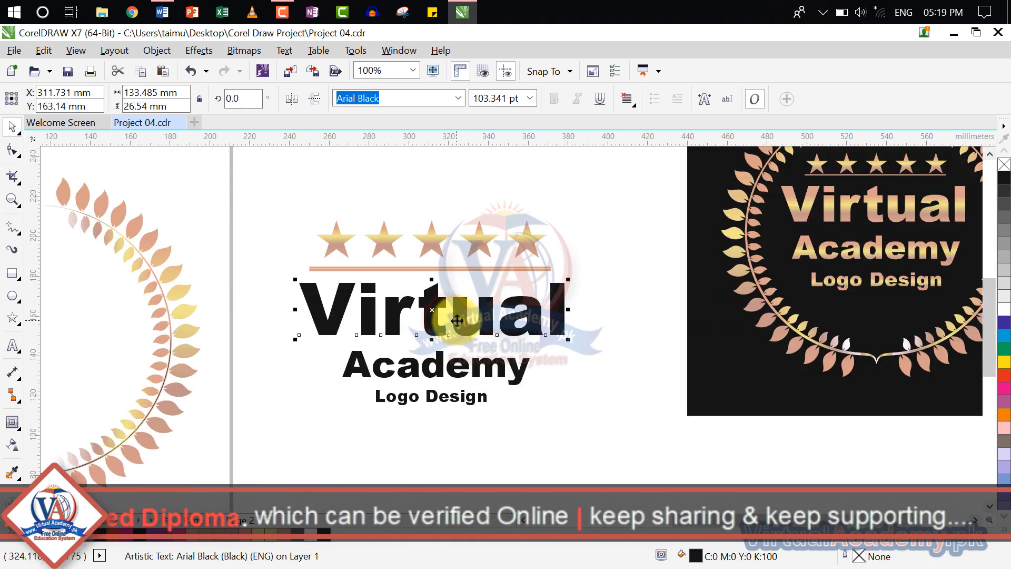
pyautogui.hotkey('ctrl', 'r')
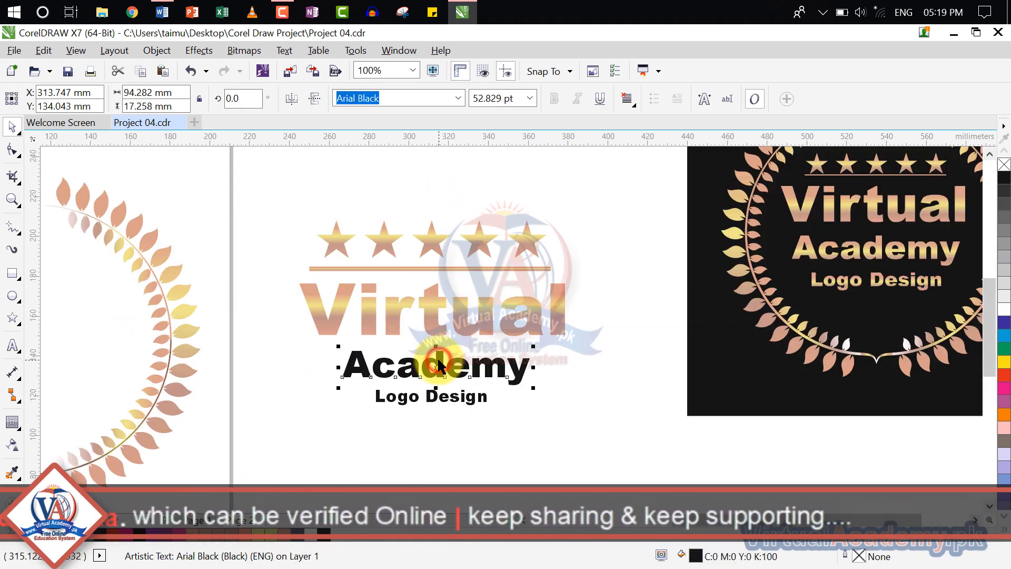
pyautogui.hotkey('ctrl', 'r')
pyautogui.click(434, 398)
pyautogui.hotkey('ctrl', 'r')
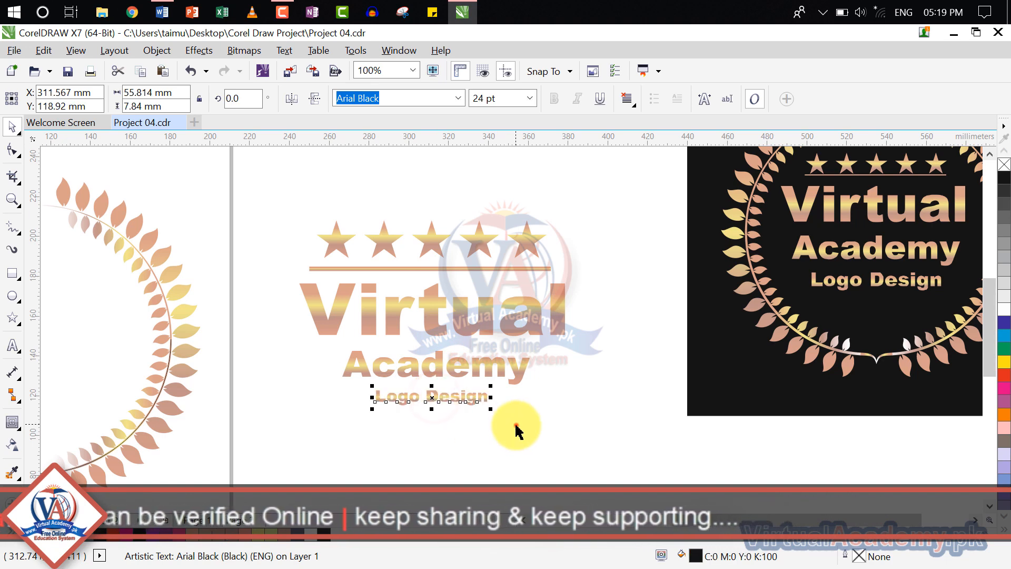
# - Group the stars, the thin rectangle and the three texts, and centre the group on the page
pyautogui.click(514, 424)
pyautogui.moveTo(599, 199); pyautogui.dragTo(300, 445)
pyautogui.hotkey('ctrl', 'g')
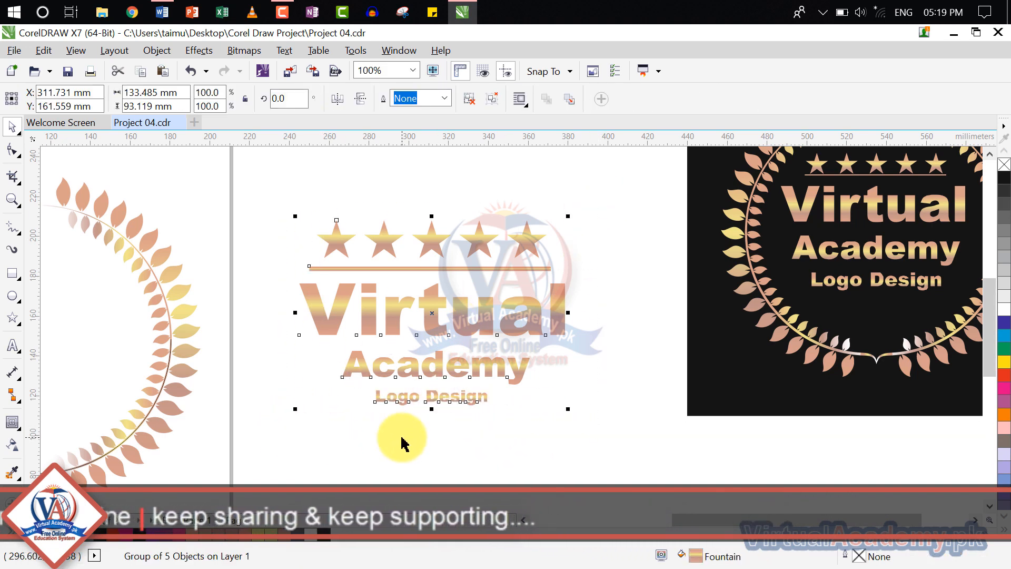
pyautogui.scroll(-2, 400, 434)
pyautogui.press('p')
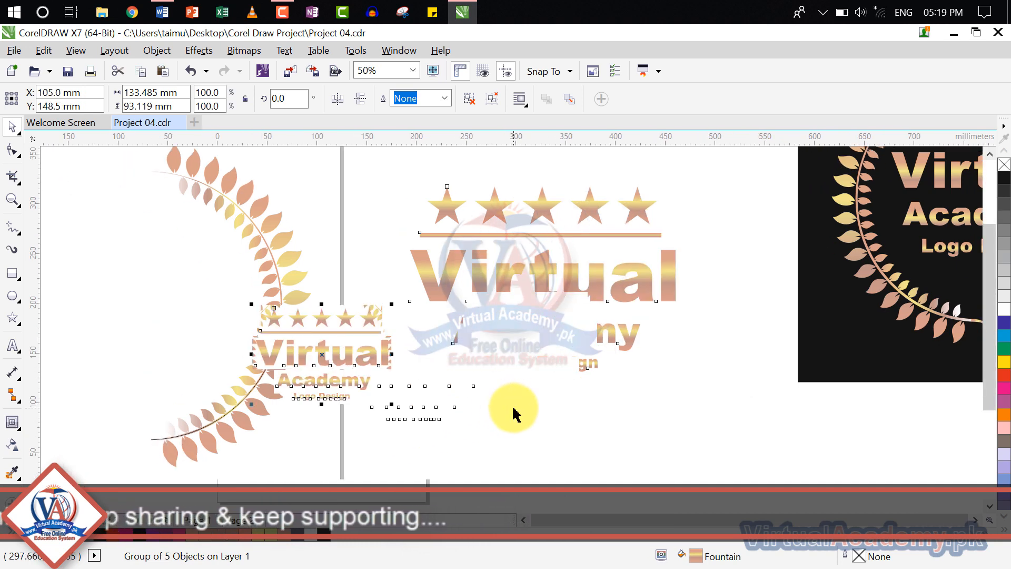
# - Scale the text and star group to about 79% so it fits centred inside the wreath
pyautogui.click(586, 405)
pyautogui.scroll(-4, 501, 402)
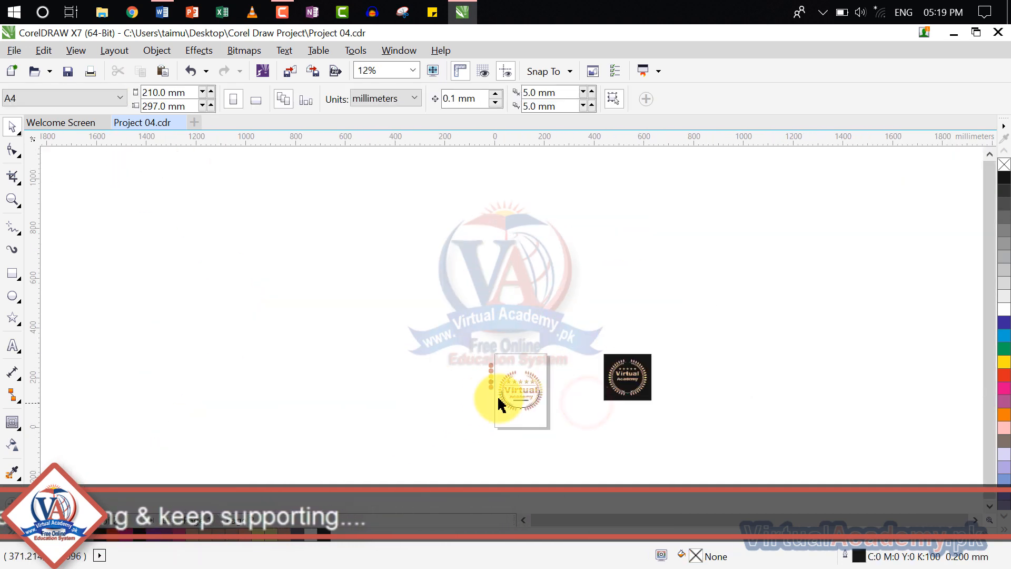
pyautogui.scroll(4, 524, 402)
pyautogui.click(621, 379)
pyautogui.scroll(4, 621, 380)
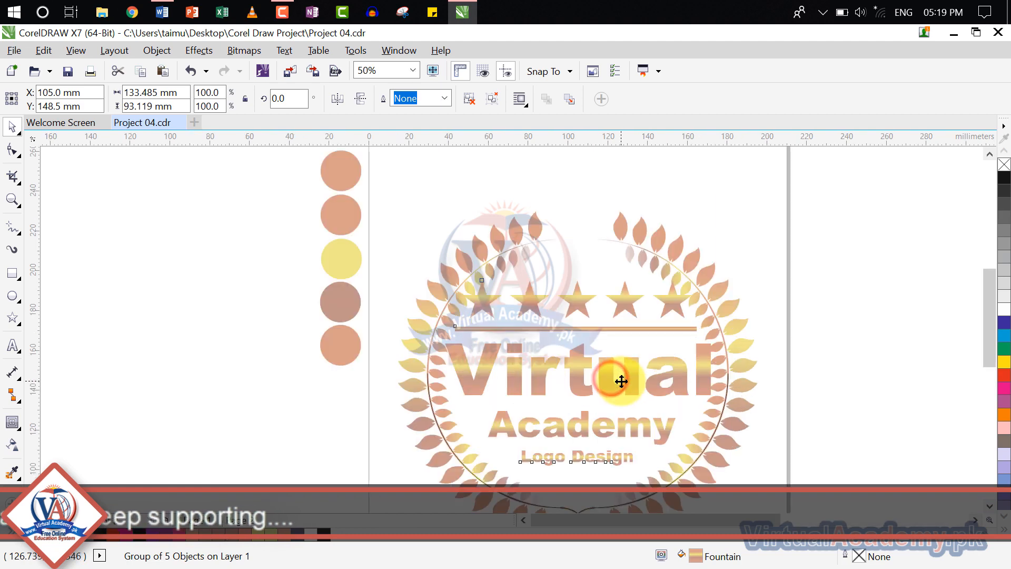
pyautogui.scroll(-4, 621, 381)
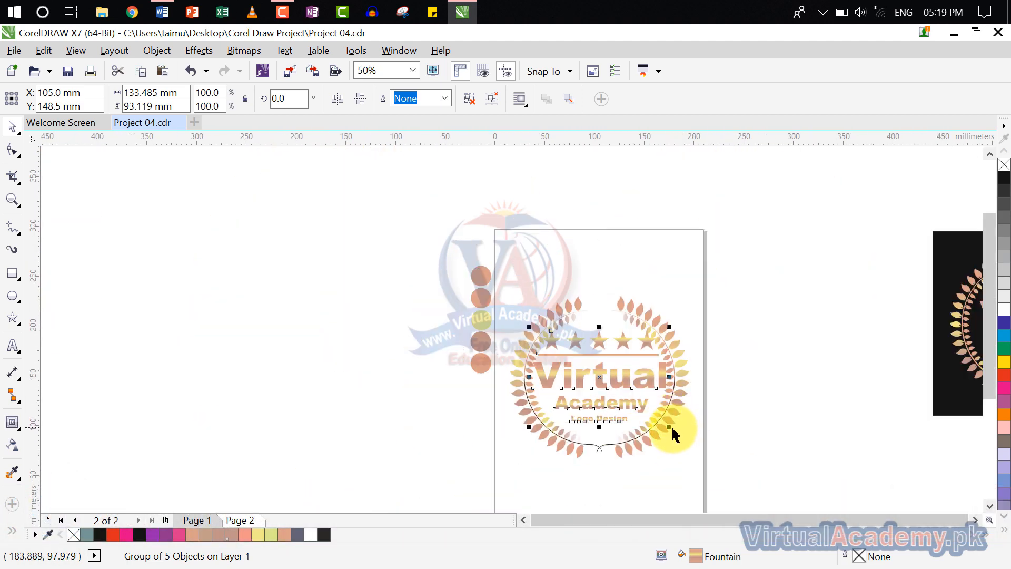
pyautogui.moveTo(656, 422); pyautogui.dragTo(641, 409)
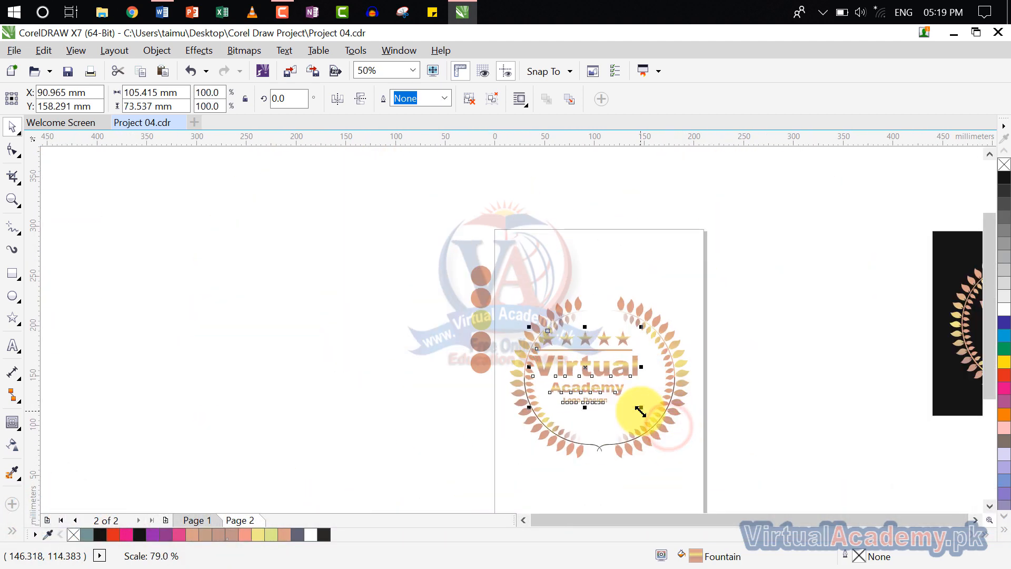
pyautogui.click(759, 366)
# - Draw a rectangle about 208.8 by 190.2 mm around the wreath and centre it on the page
pyautogui.moveTo(729, 422); pyautogui.dragTo(562, 409)
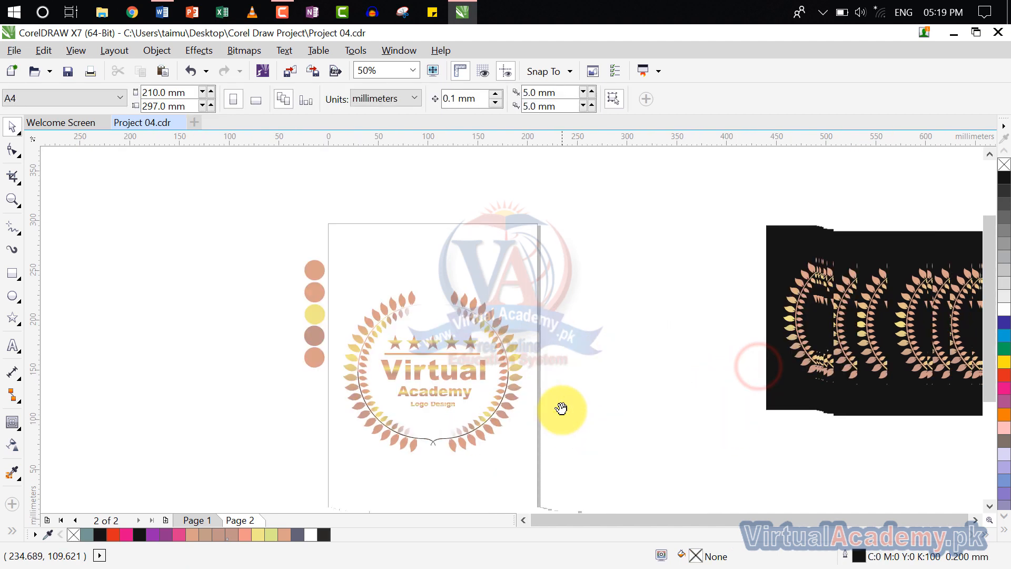
pyautogui.click(7, 274)
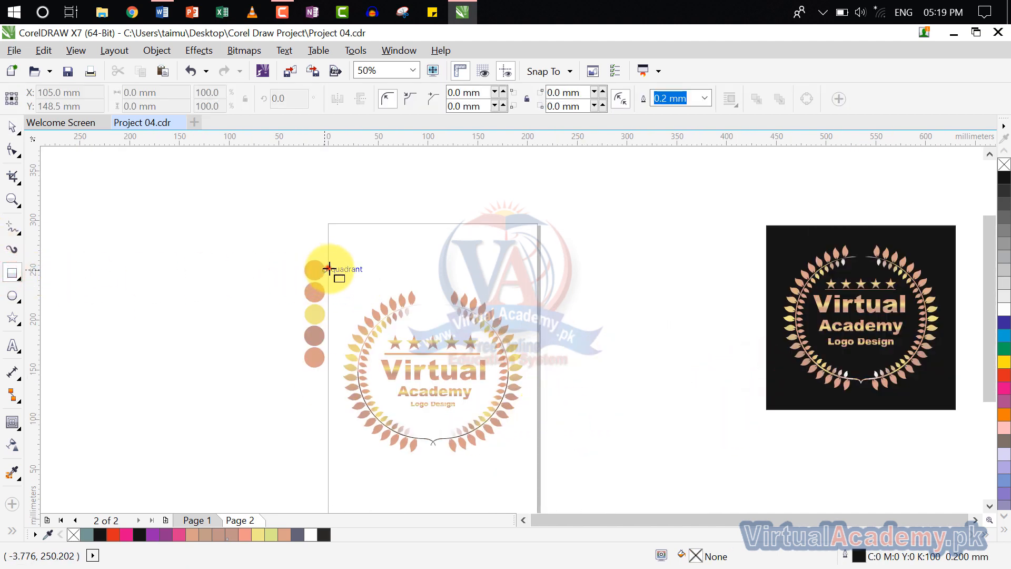
pyautogui.moveTo(327, 269); pyautogui.dragTo(533, 459)
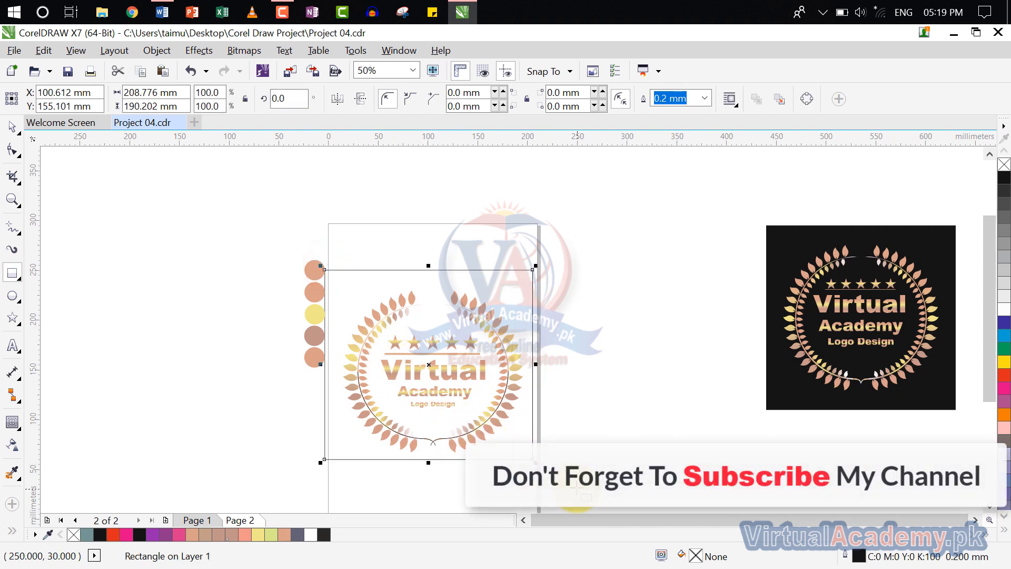
pyautogui.press('p')
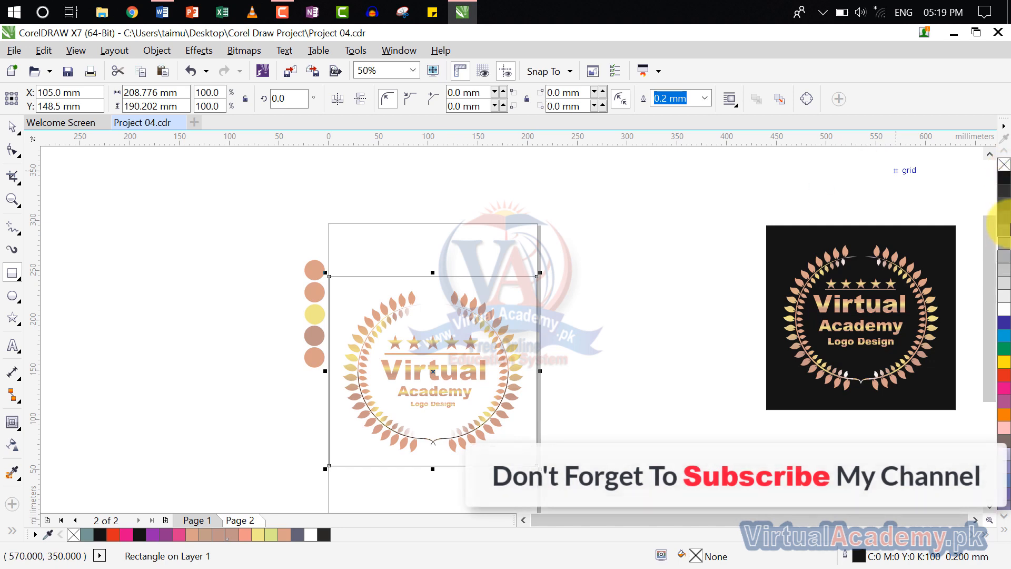
# - Fill the large rectangle with black and send it to the back of the page
pyautogui.click(1003, 178)
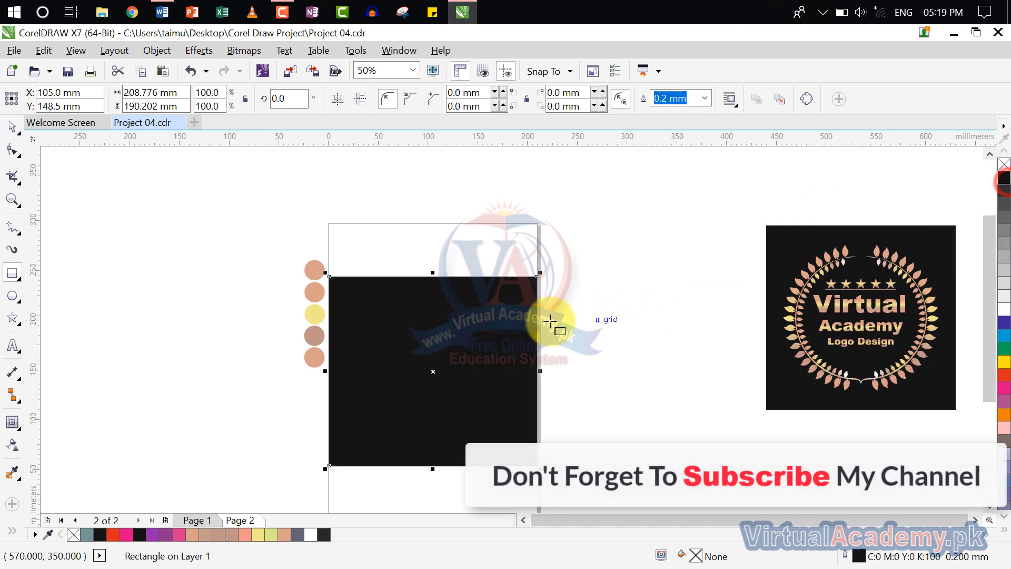
pyautogui.rightClick(466, 305)
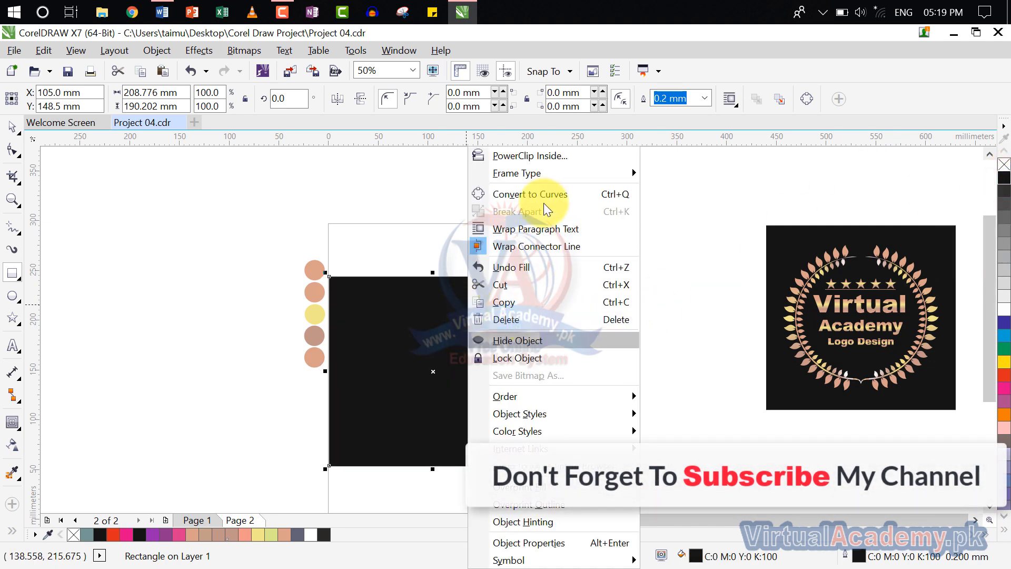
pyautogui.moveTo(564, 396)
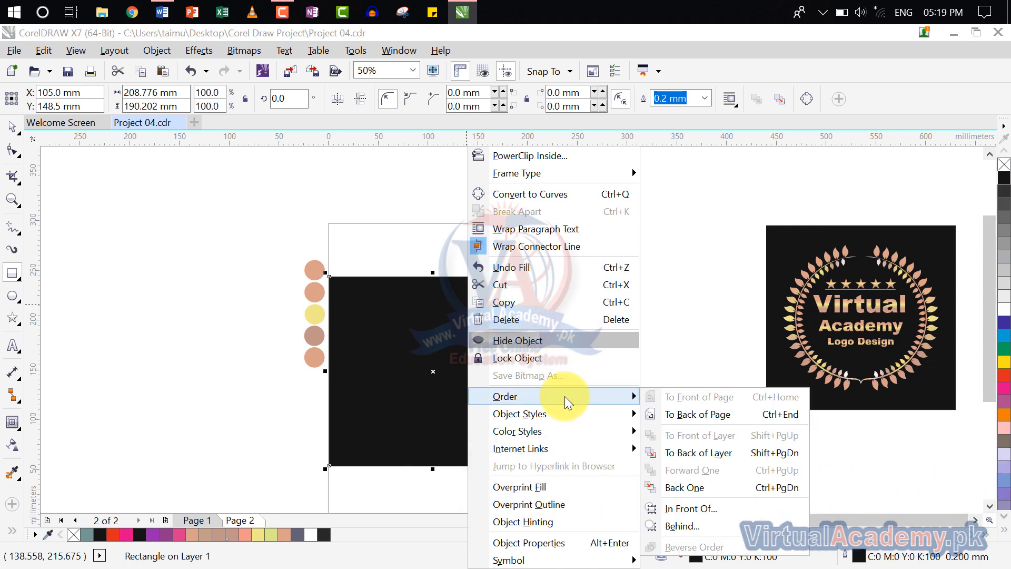
pyautogui.click(709, 414)
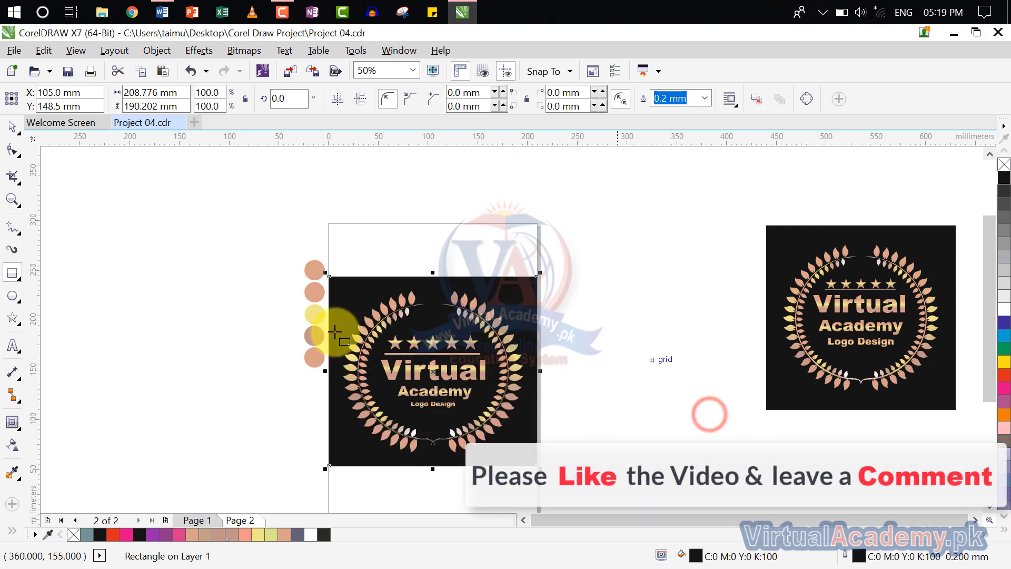
# - Examine the wreath, stars and texts of the completed logo up close against the black background
pyautogui.click(12, 126)
pyautogui.moveTo(625, 215); pyautogui.dragTo(388, 463)
pyautogui.scroll(4, 401, 425)
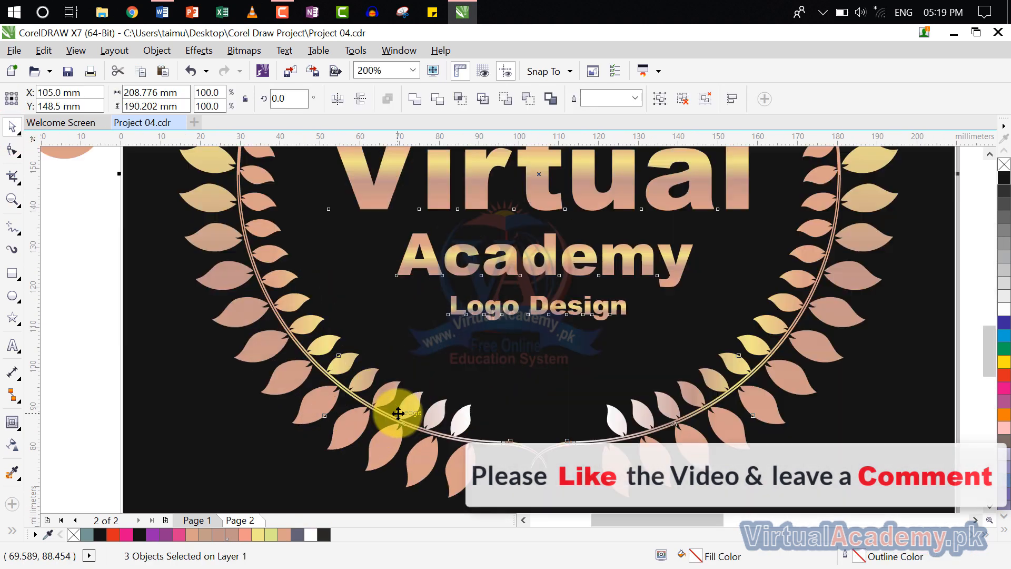
pyautogui.scroll(-2, 398, 411)
pyautogui.click(704, 337)
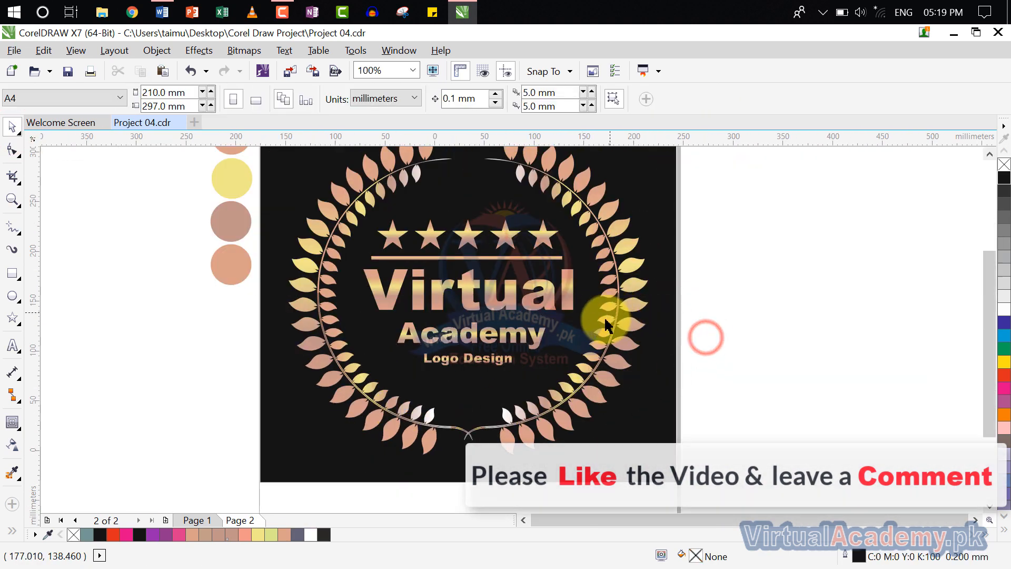
pyautogui.scroll(-2, 605, 323)
pyautogui.scroll(2, 503, 362)
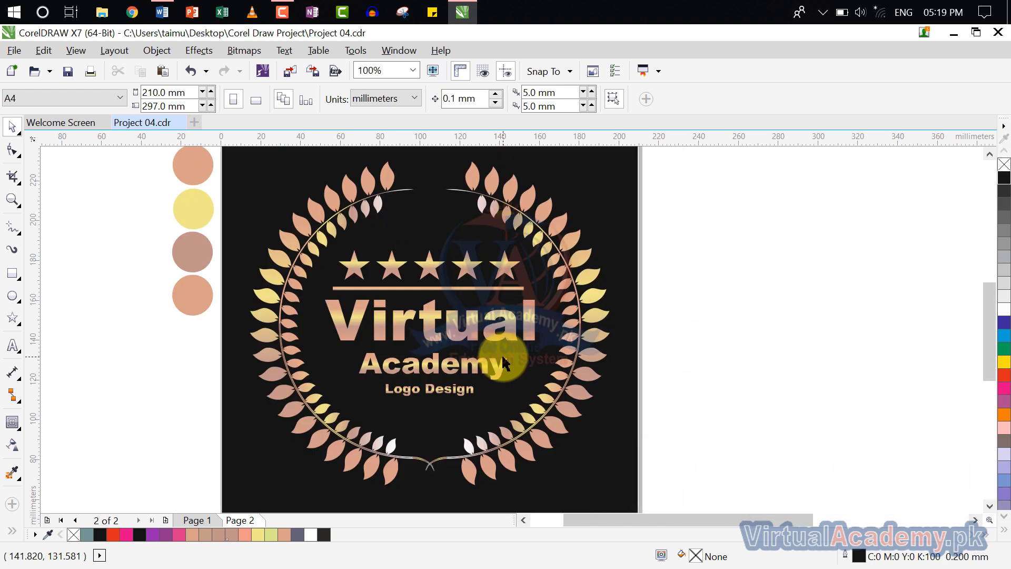